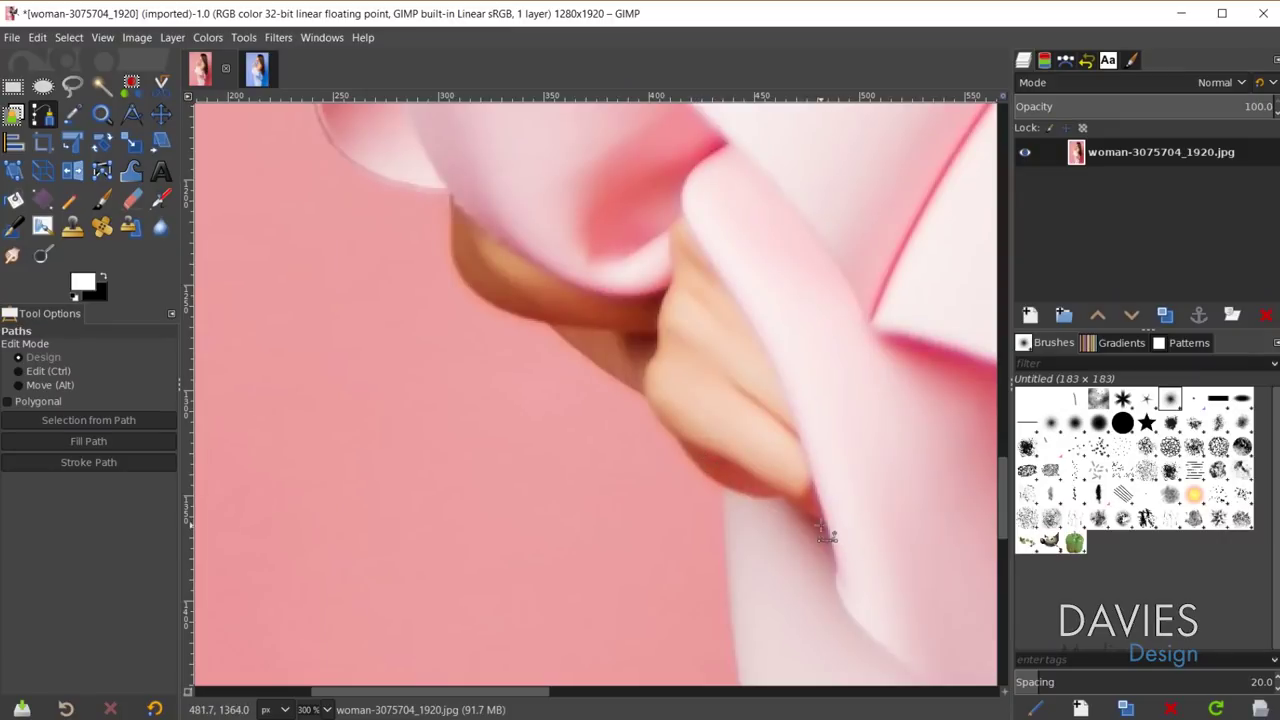
# - Trace the outer edge of the lower hand with the Paths tool, from the fingertips up to the sleeve, curving segments along the skin
pyautogui.click(828, 523)
pyautogui.click(784, 496)
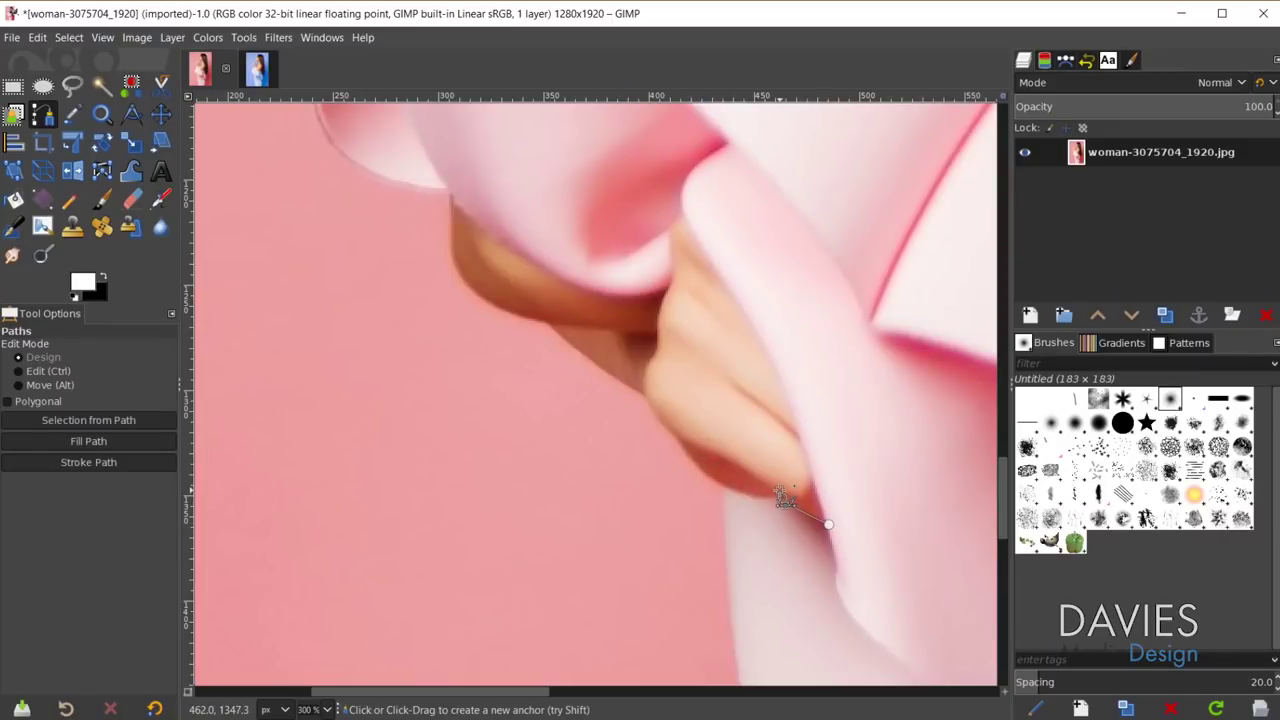
pyautogui.moveTo(680, 441); pyautogui.dragTo(617, 361)
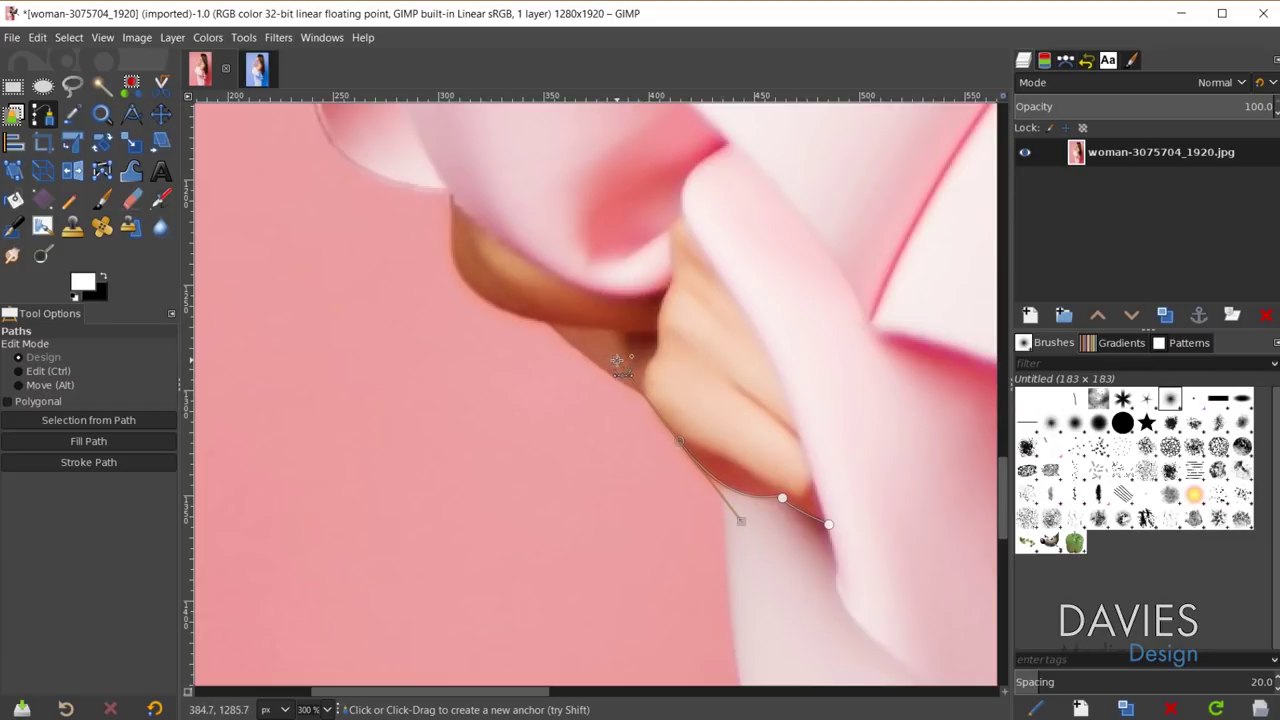
pyautogui.click(648, 408)
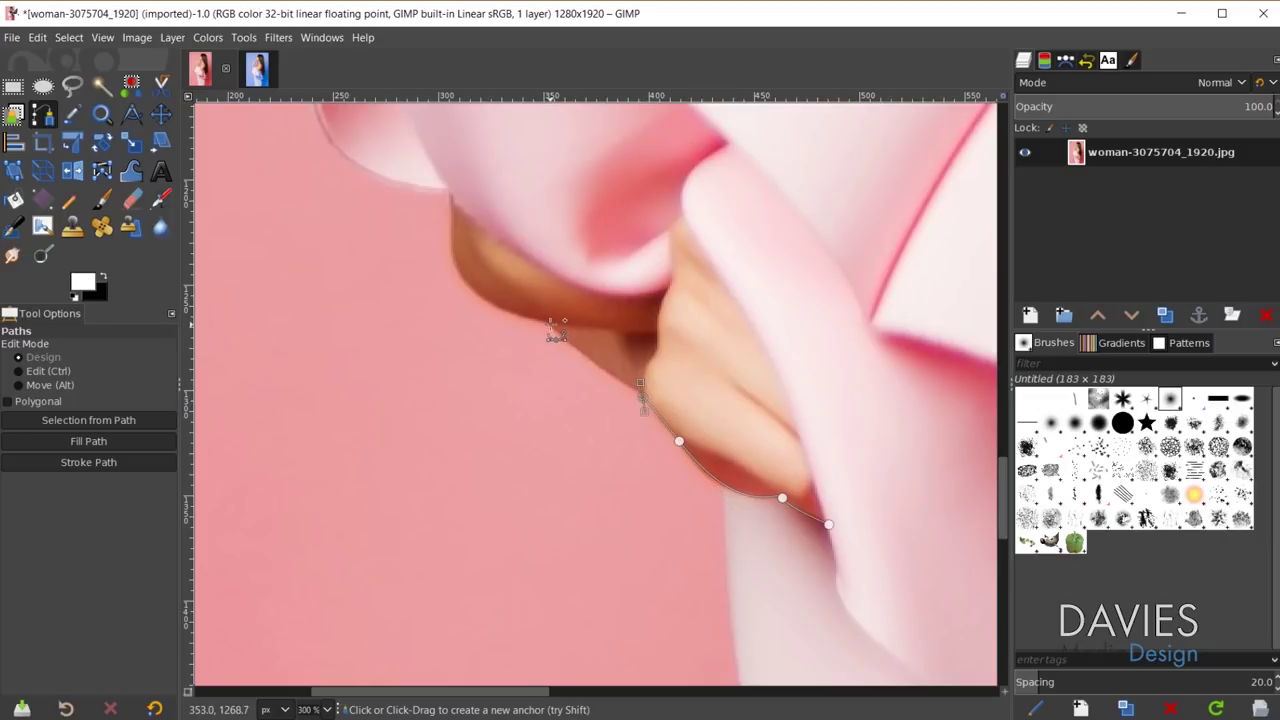
pyautogui.moveTo(550, 325); pyautogui.dragTo(457, 232)
pyautogui.click(550, 325)
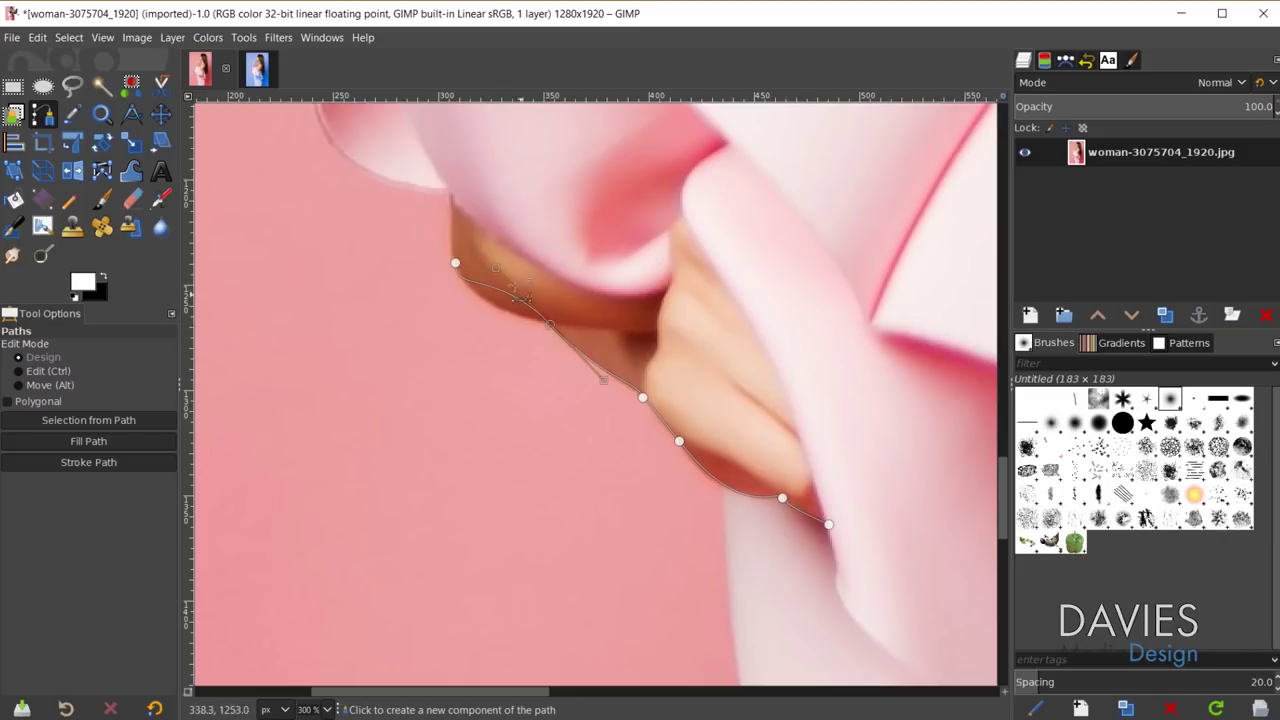
pyautogui.moveTo(495, 292); pyautogui.dragTo(515, 318)
pyautogui.click(455, 263)
pyautogui.moveTo(456, 234); pyautogui.dragTo(451, 194)
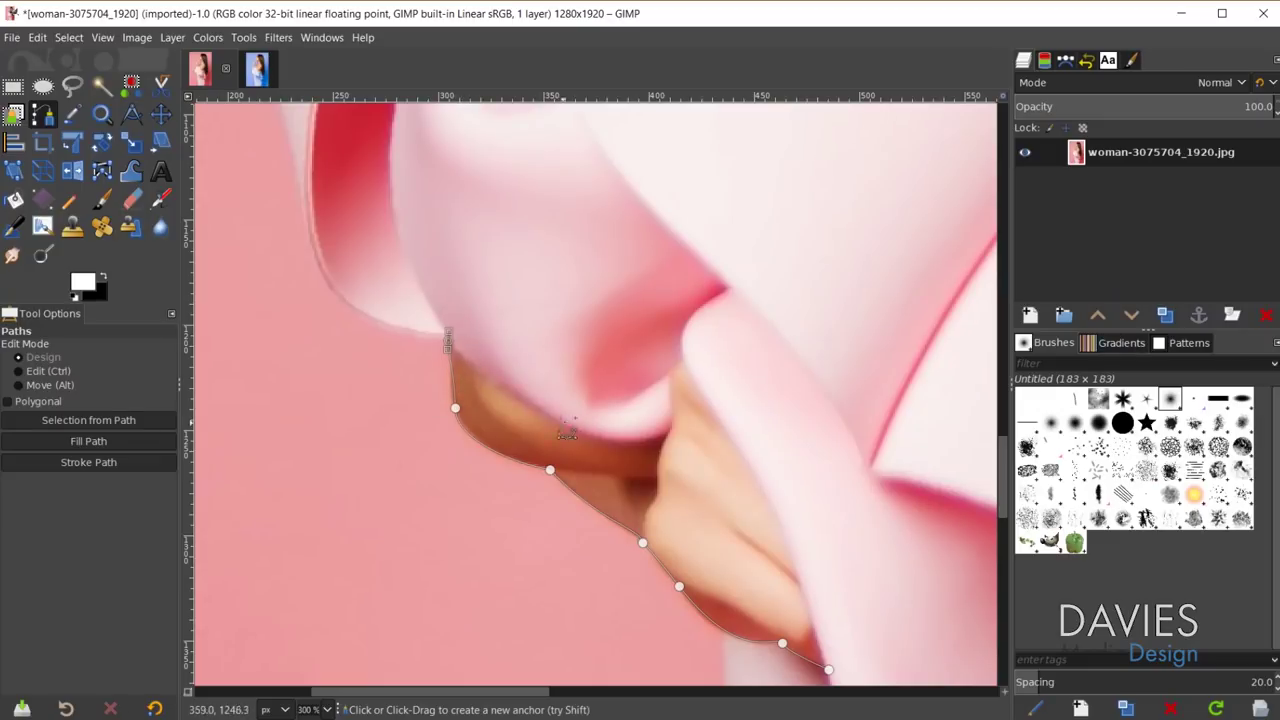
# - Continue the path along the sleeve edges bordering the lower hand and close it at the starting anchor
pyautogui.scroll(10, 466, 354)
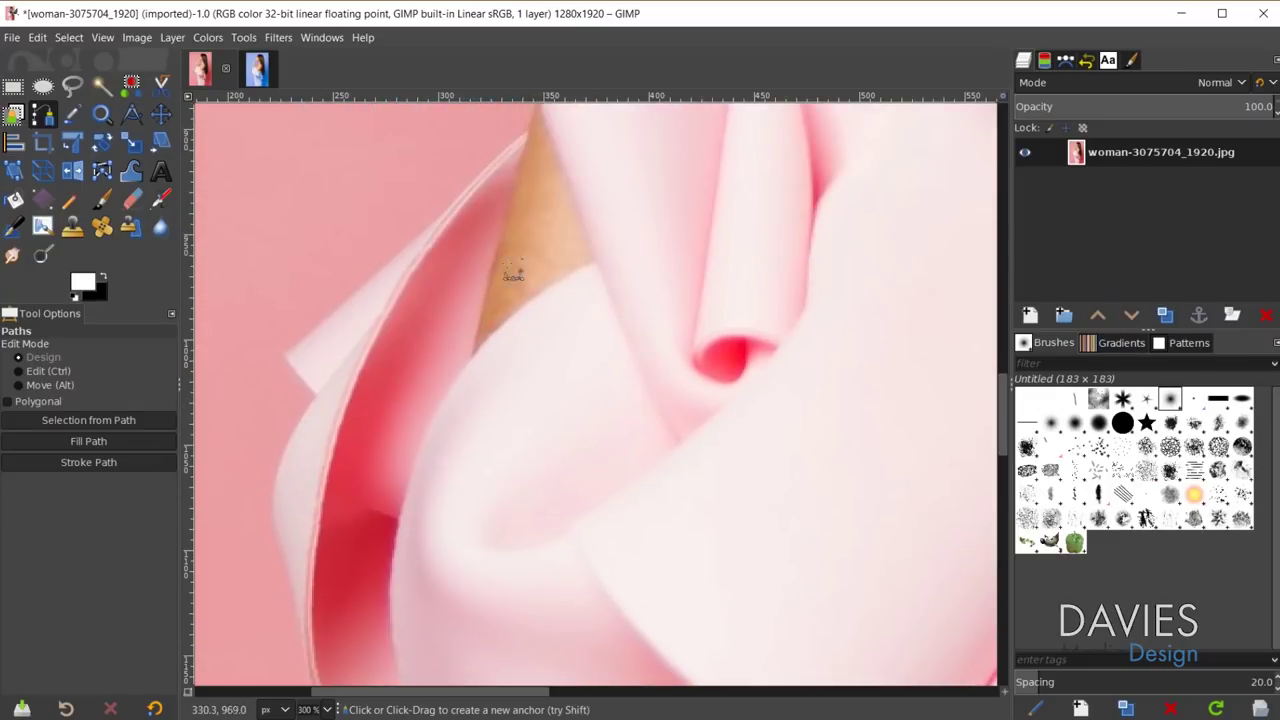
pyautogui.scroll(-12, 565, 300)
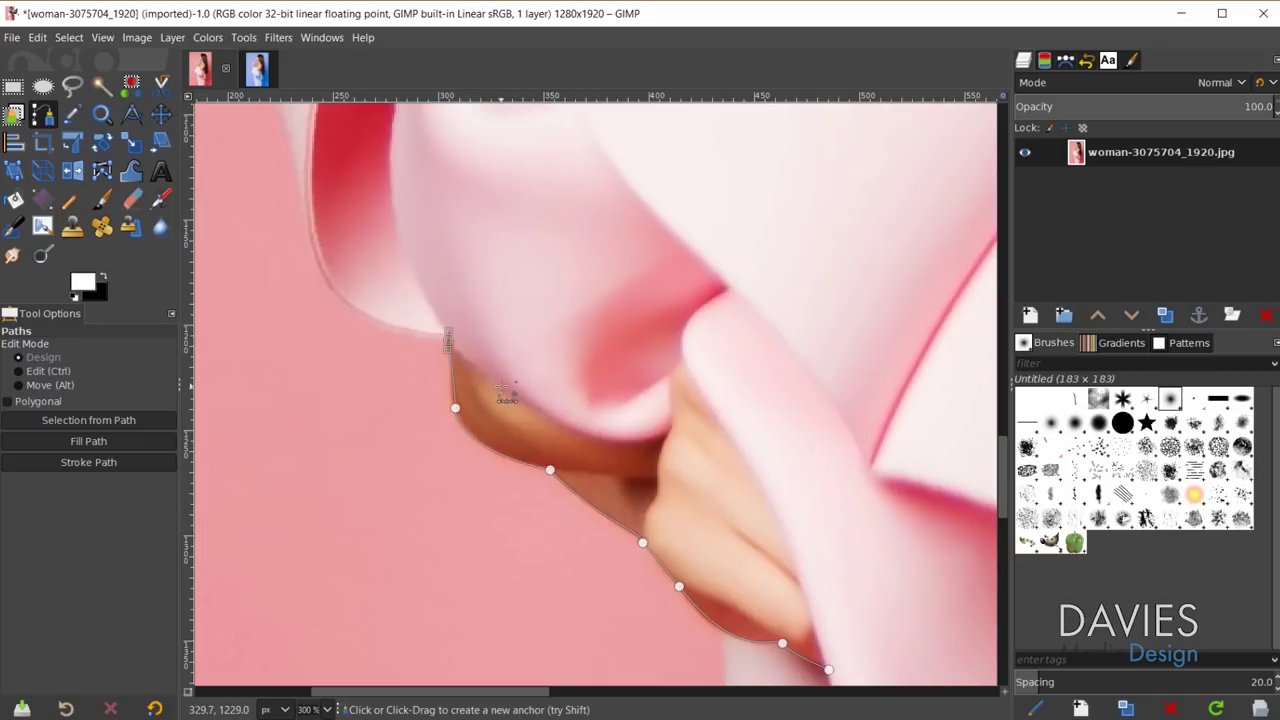
pyautogui.moveTo(502, 386); pyautogui.dragTo(522, 393)
pyautogui.scroll(-4, 522, 393)
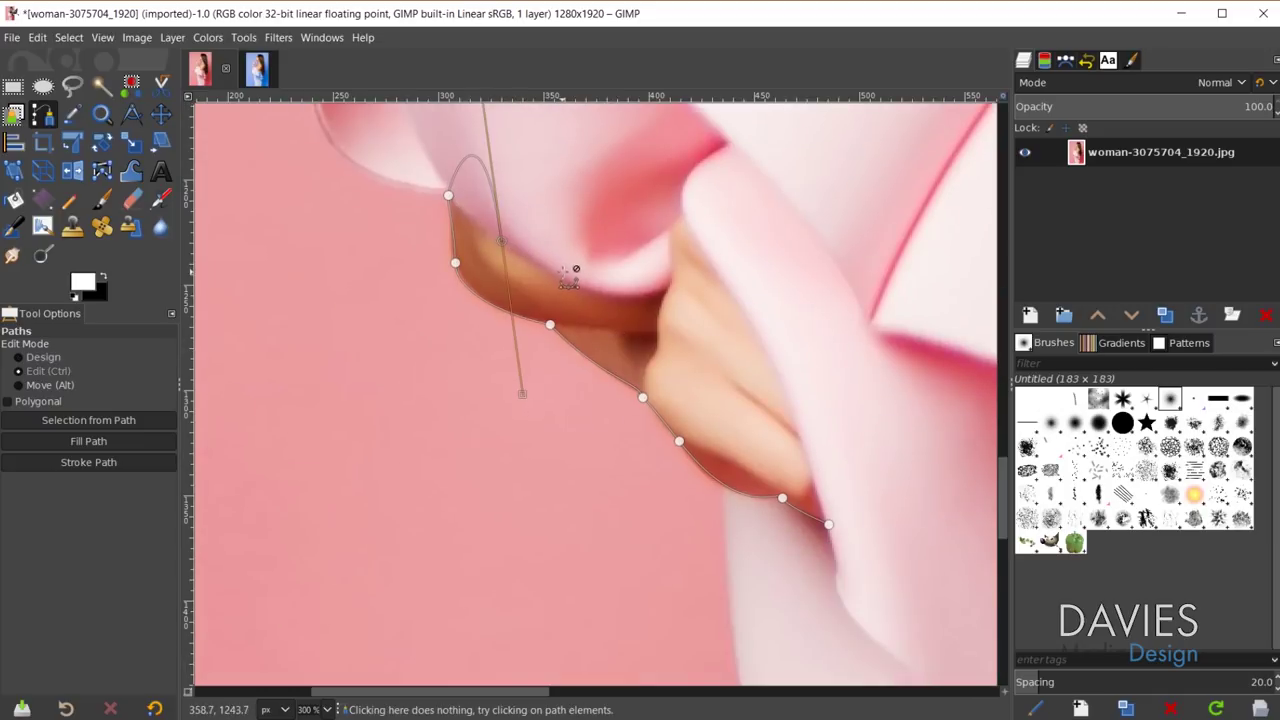
pyautogui.keyDown('ctrl'); pyautogui.click(512, 248); pyautogui.keyUp('ctrl')
pyautogui.moveTo(523, 251); pyautogui.dragTo(680, 216)
pyautogui.click(683, 219)
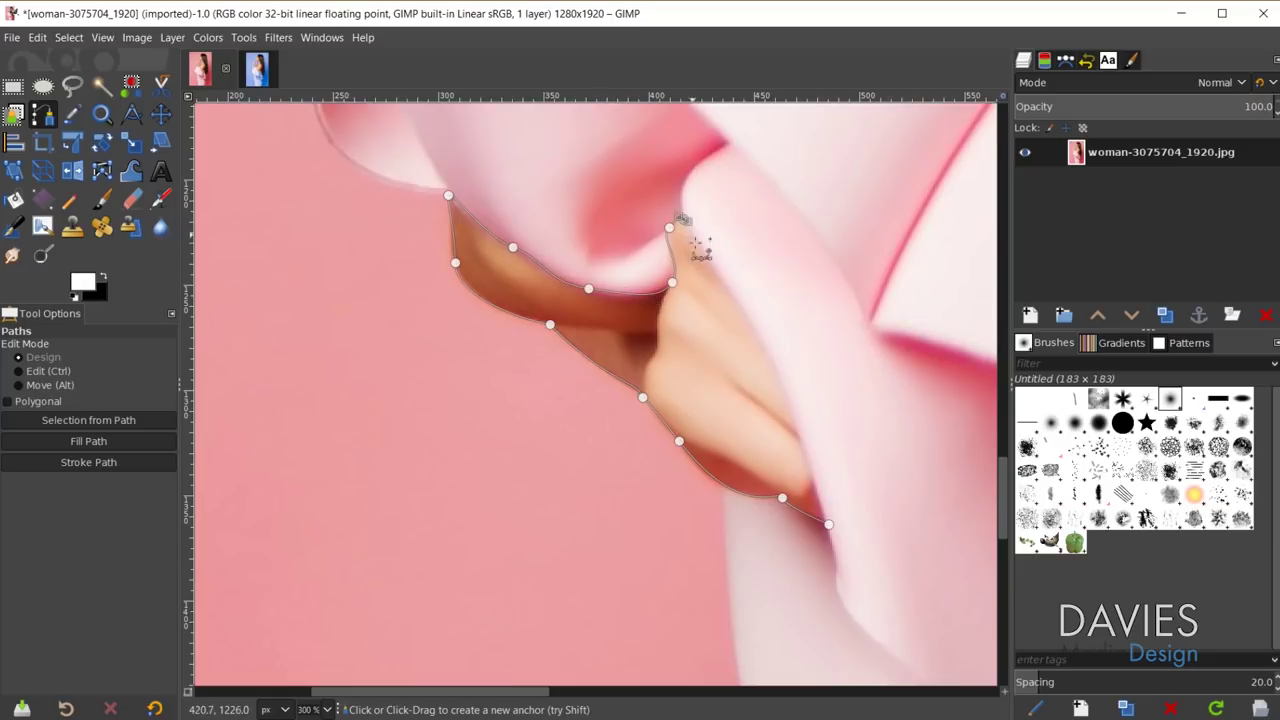
pyautogui.moveTo(808, 440); pyautogui.dragTo(814, 454)
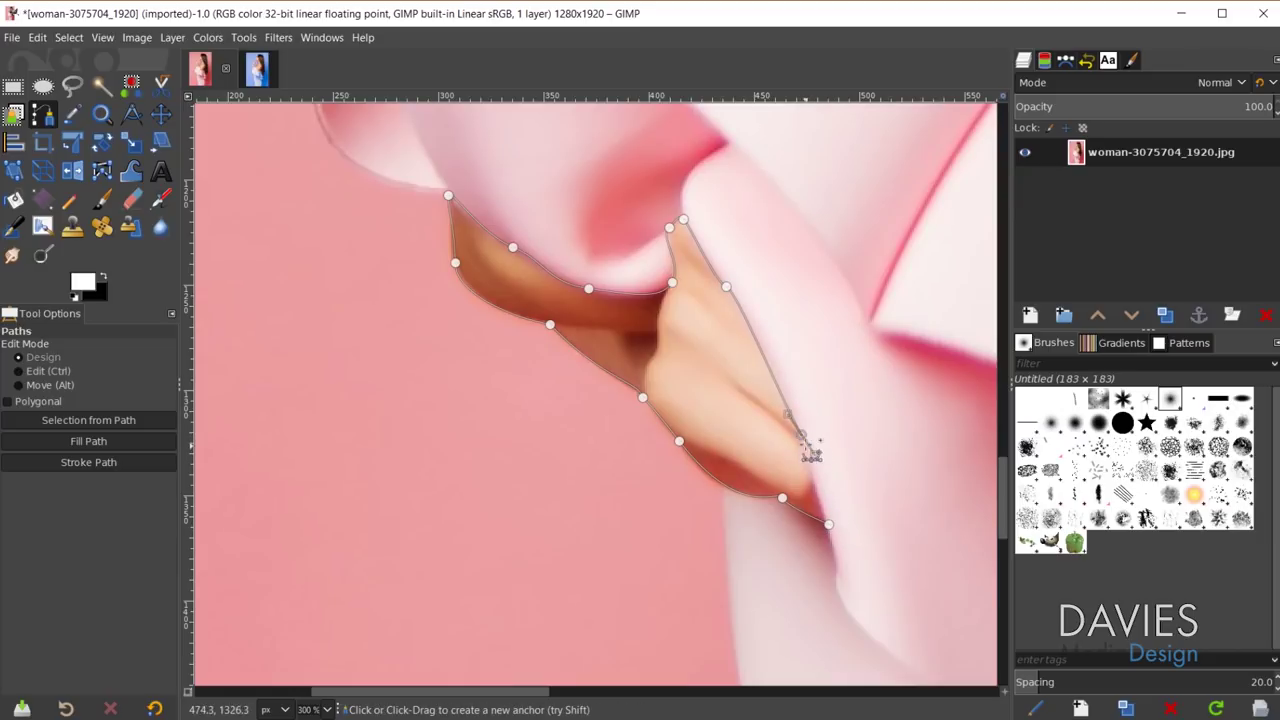
pyautogui.keyDown('ctrl'); pyautogui.click(829, 524); pyautogui.keyUp('ctrl')
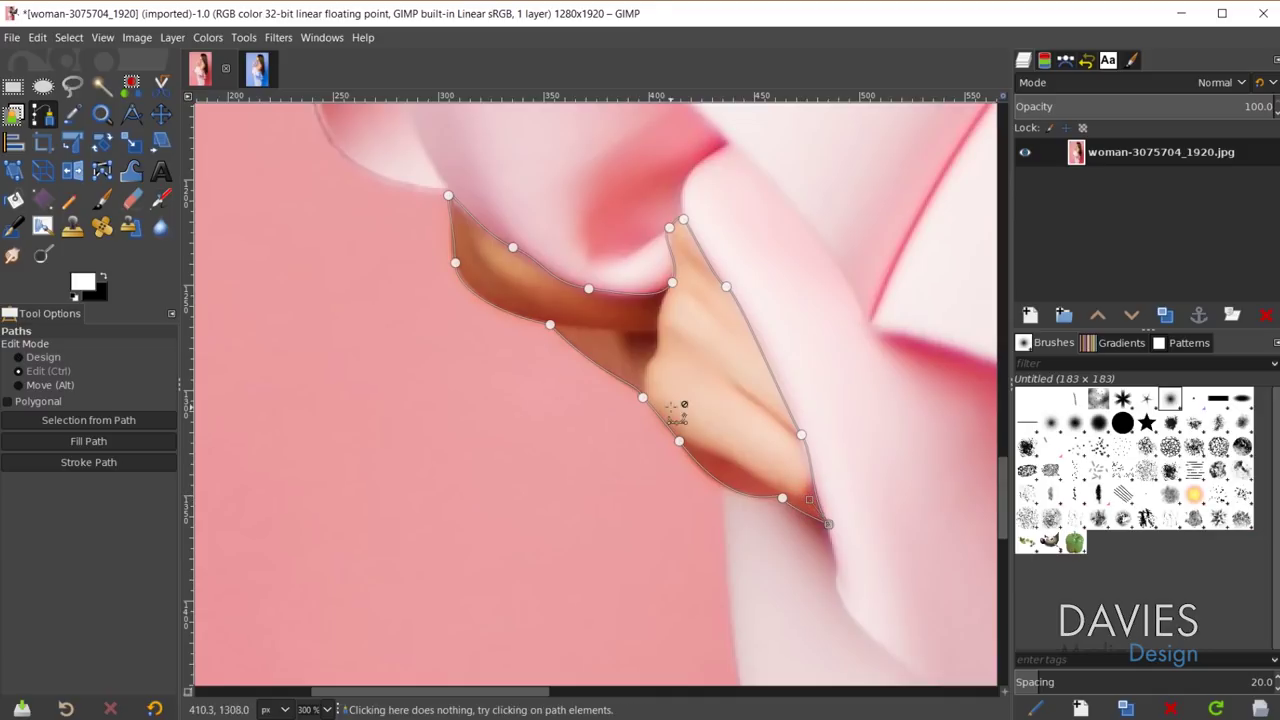
# - Start a second component of the same path where the raised forearm meets the sleeve, and check the image's list of paths
pyautogui.scroll(-1, 670, 409)
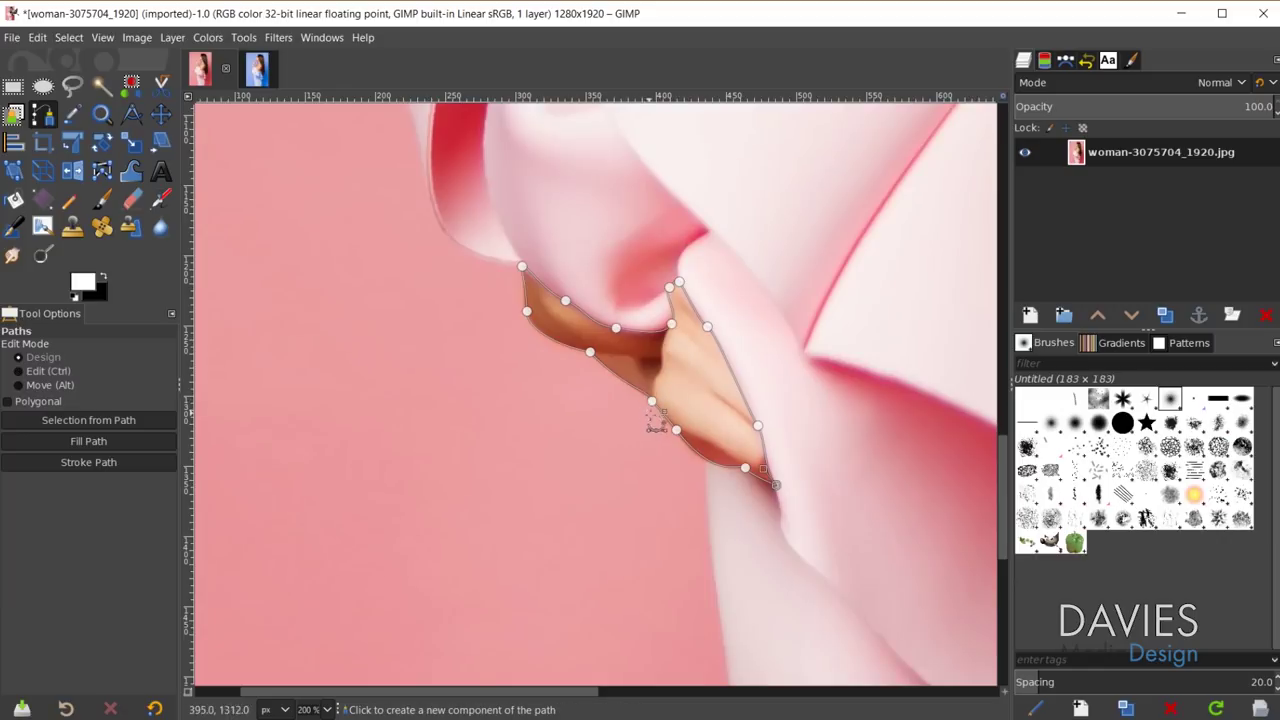
pyautogui.scroll(5, 660, 423)
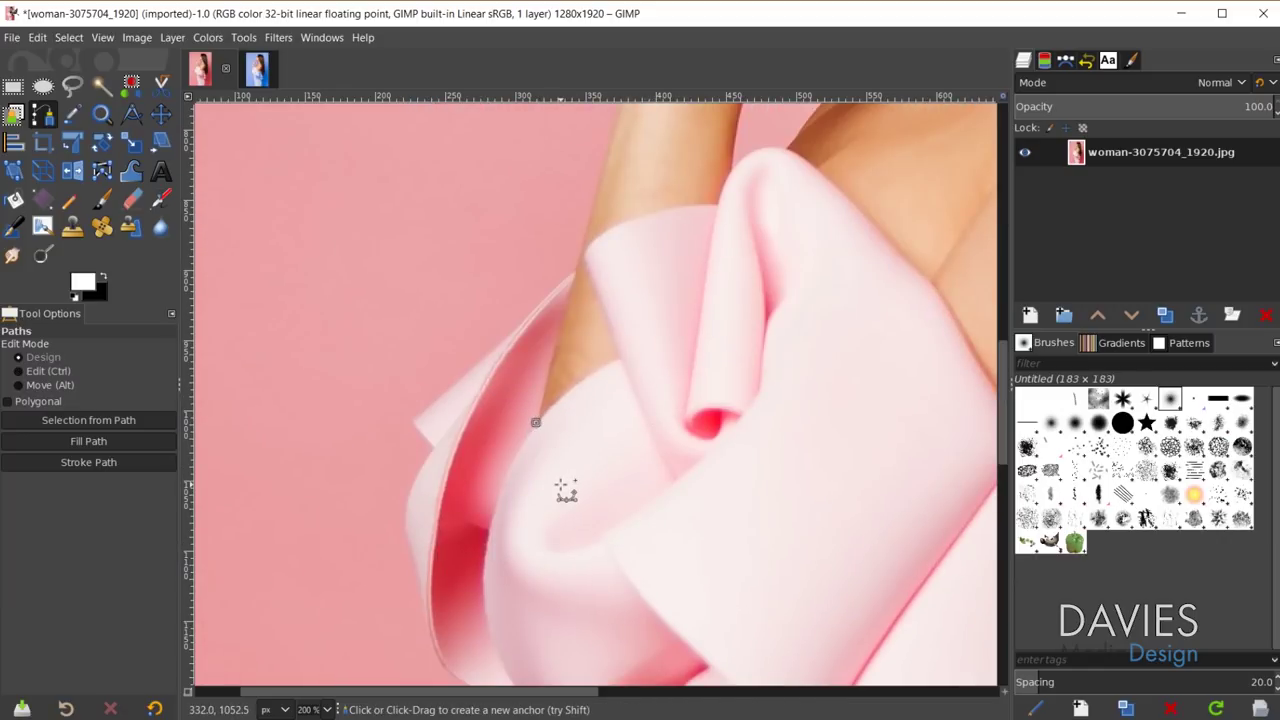
pyautogui.scroll(-3, 568, 491)
pyautogui.scroll(1, 700, 500)
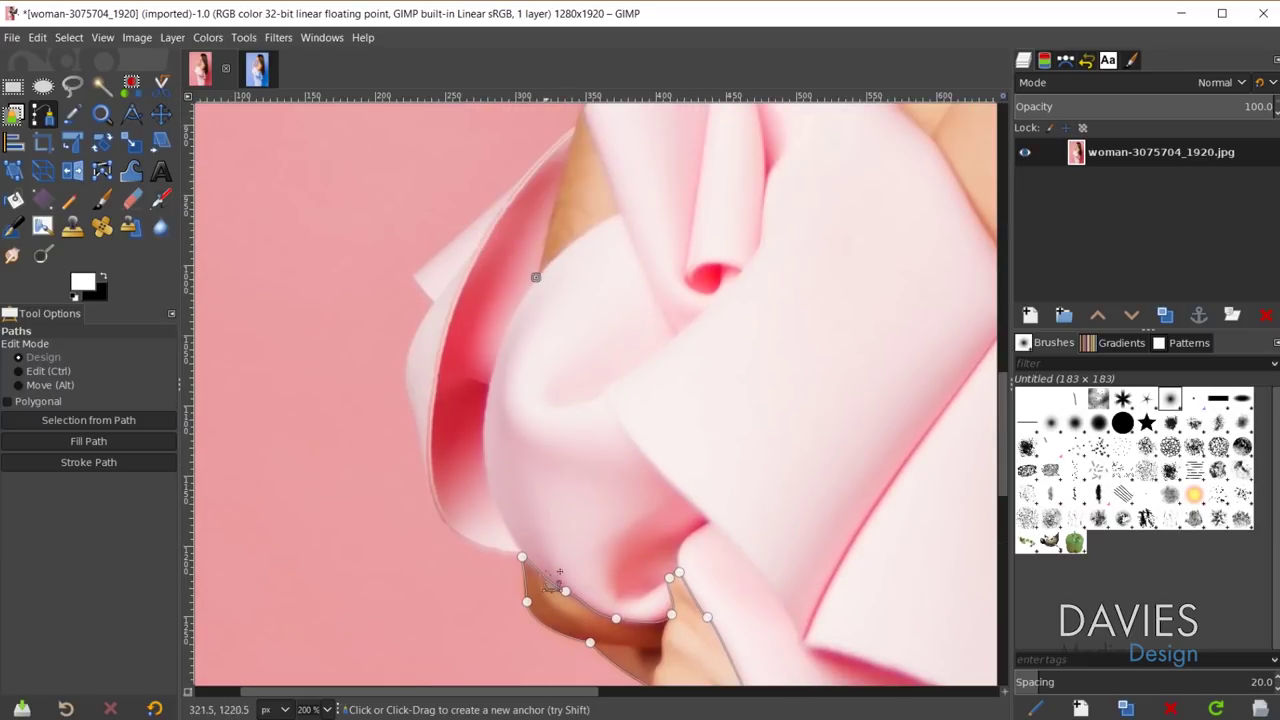
pyautogui.scroll(-3, 700, 586)
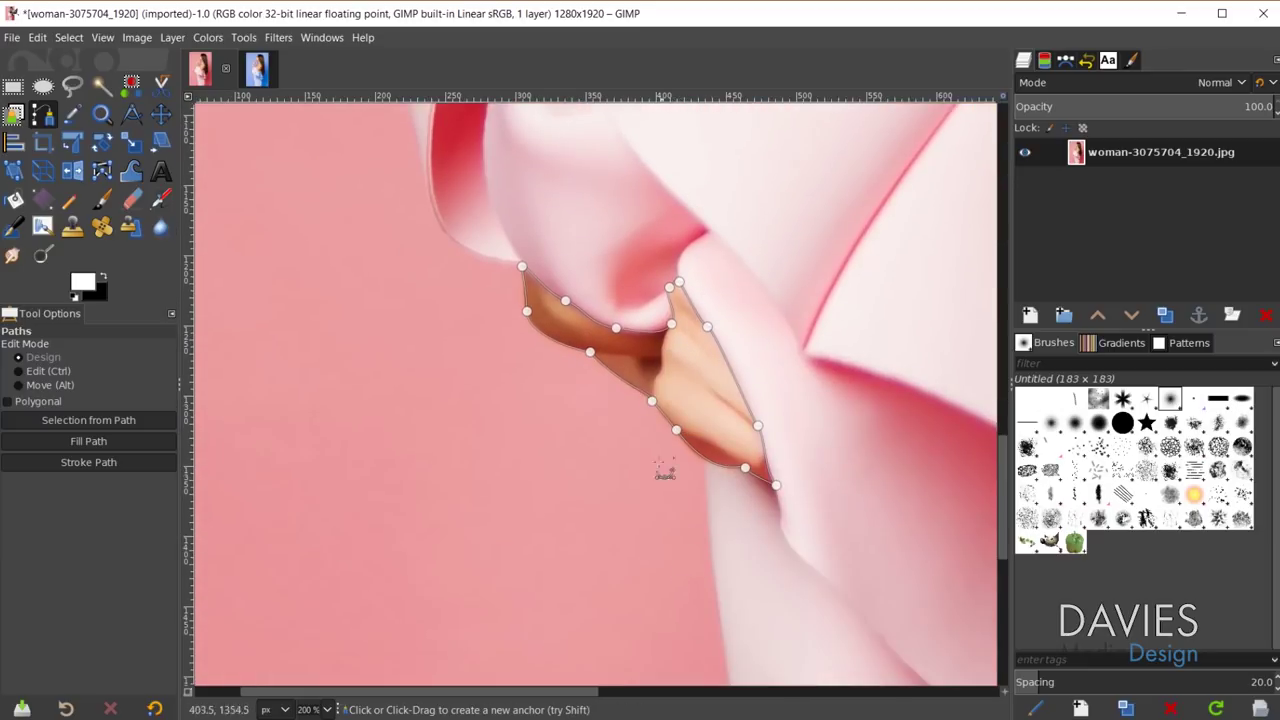
pyautogui.keyDown('ctrl'); pyautogui.click(566, 300); pyautogui.keyUp('ctrl')
pyautogui.scroll(3, 700, 290)
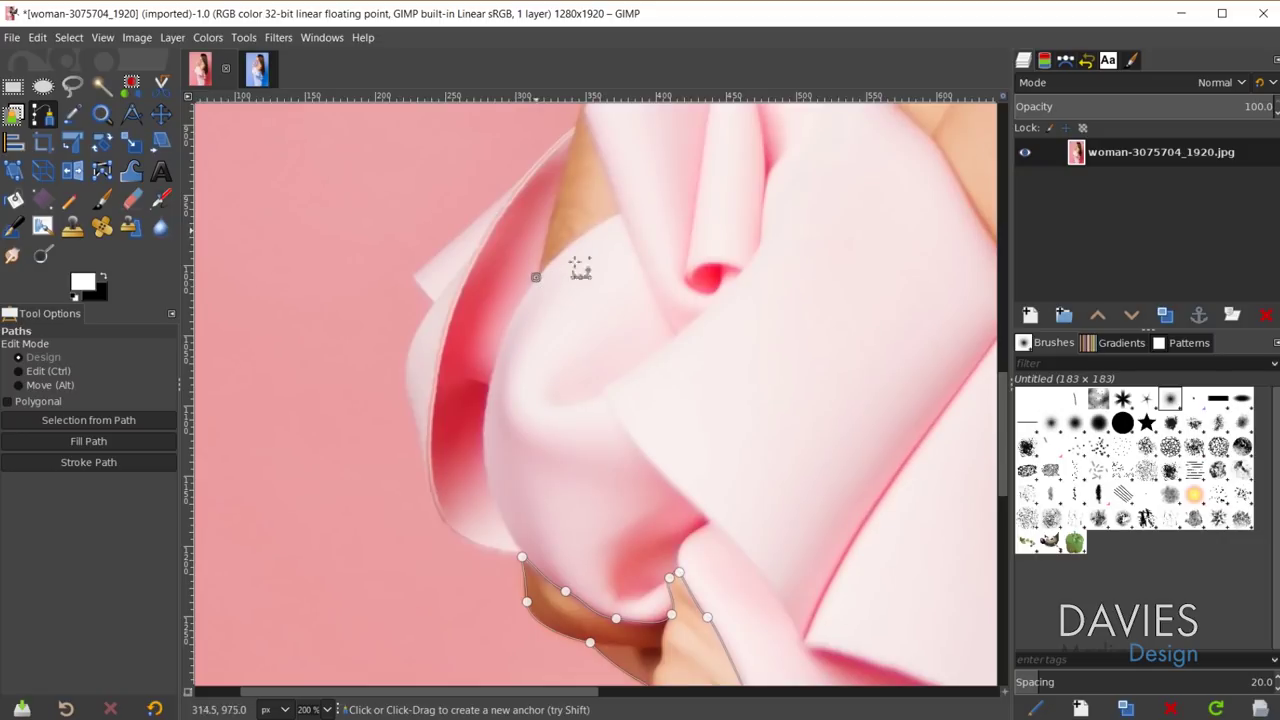
pyautogui.click(1066, 61)
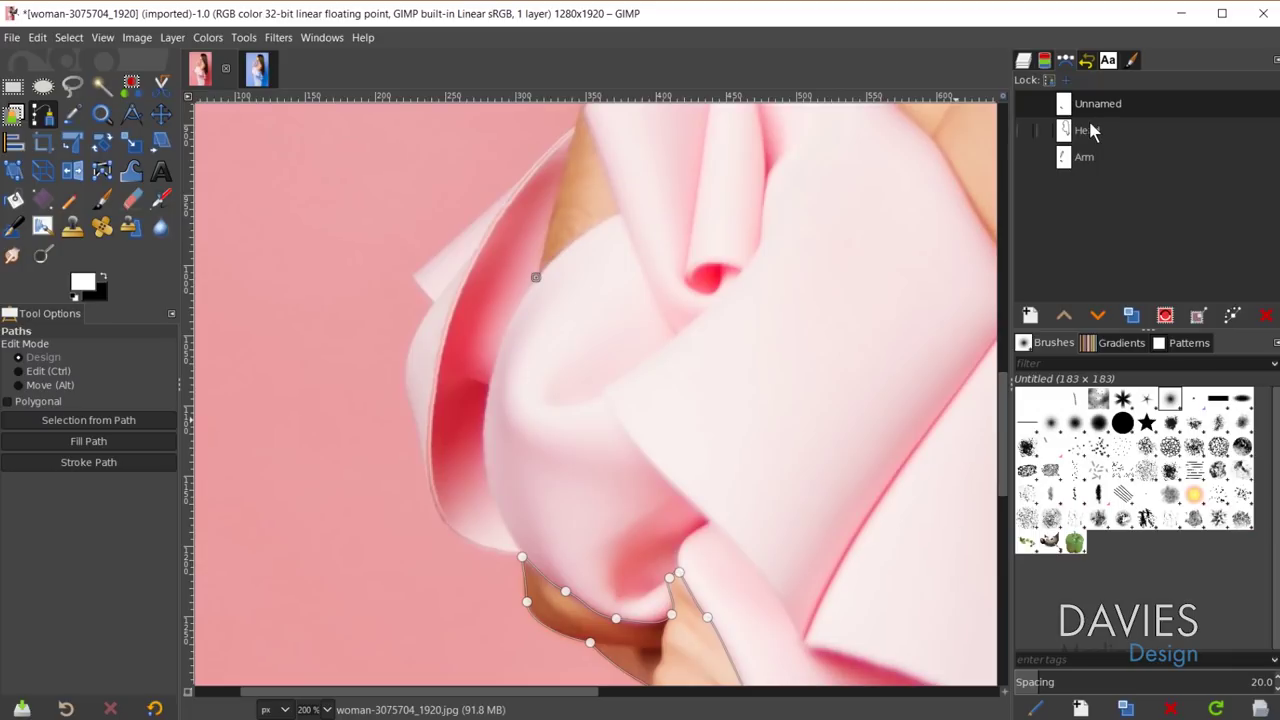
pyautogui.click(1024, 61)
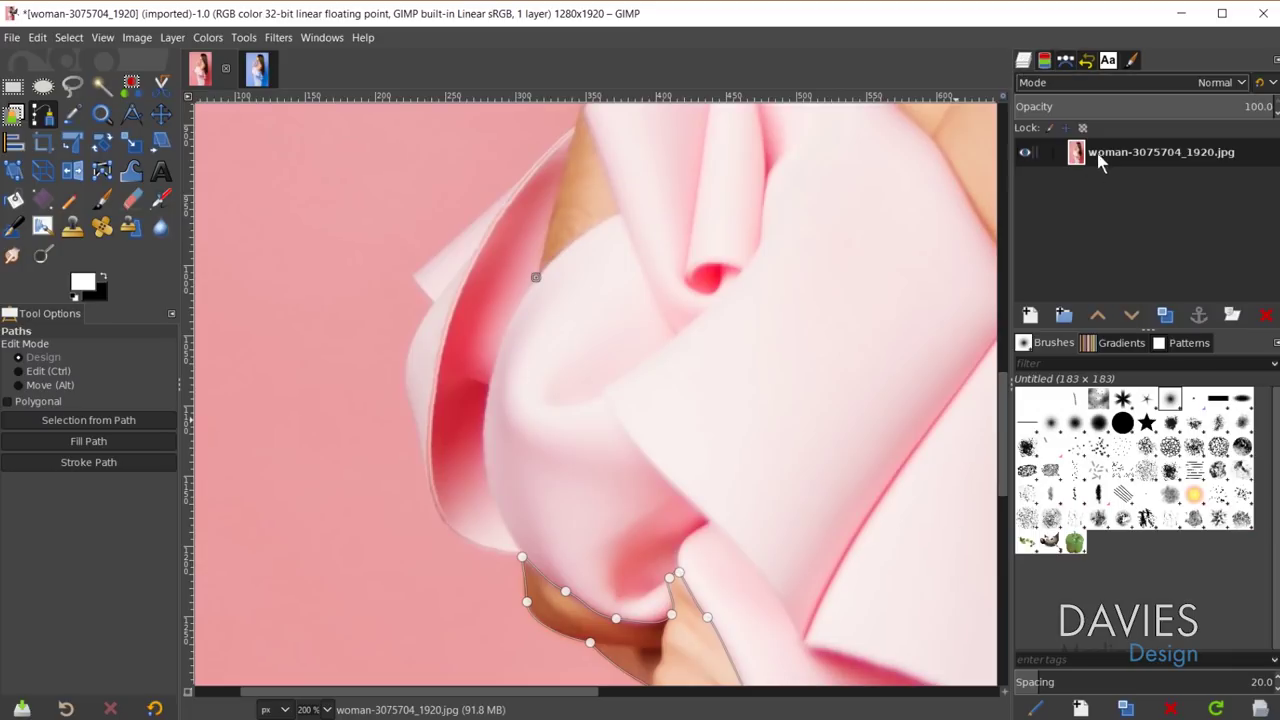
# - Trace the outer edge of the raised forearm from the sleeve up past the wrist to the back of the hand
pyautogui.click(569, 145)
pyautogui.scroll(5, 590, 170)
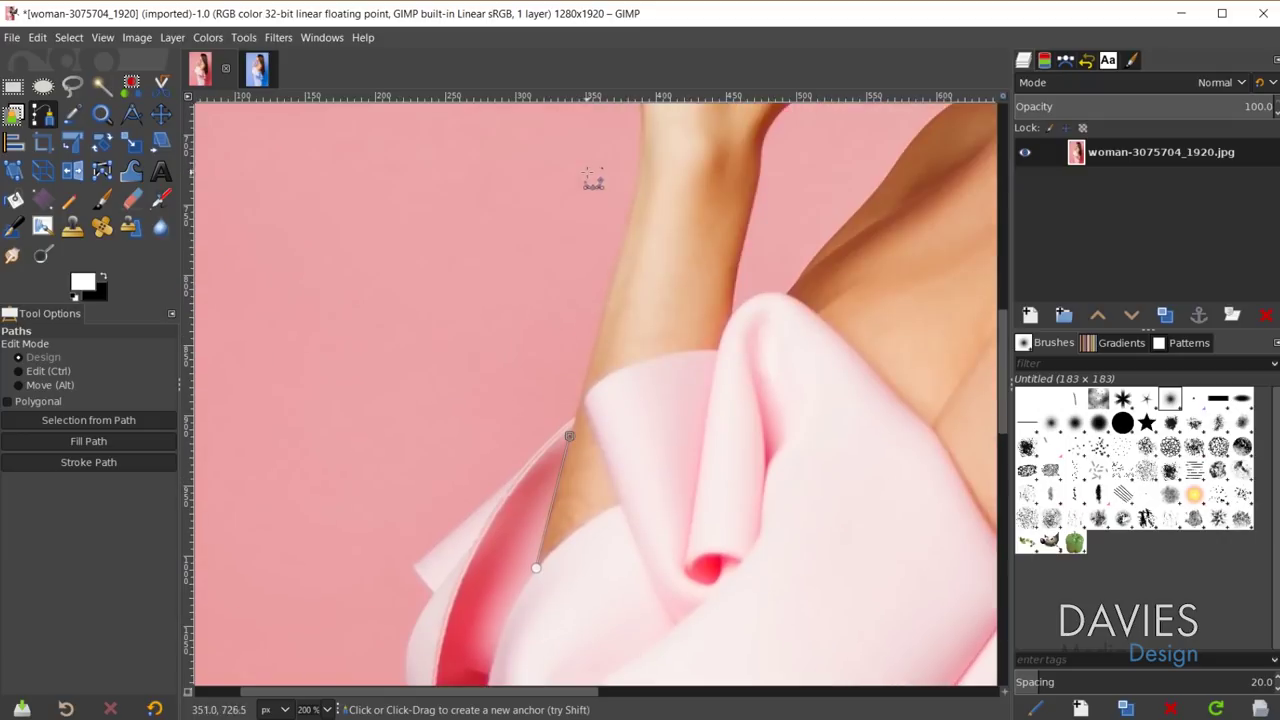
pyautogui.click(636, 196)
pyautogui.scroll(7, 651, 206)
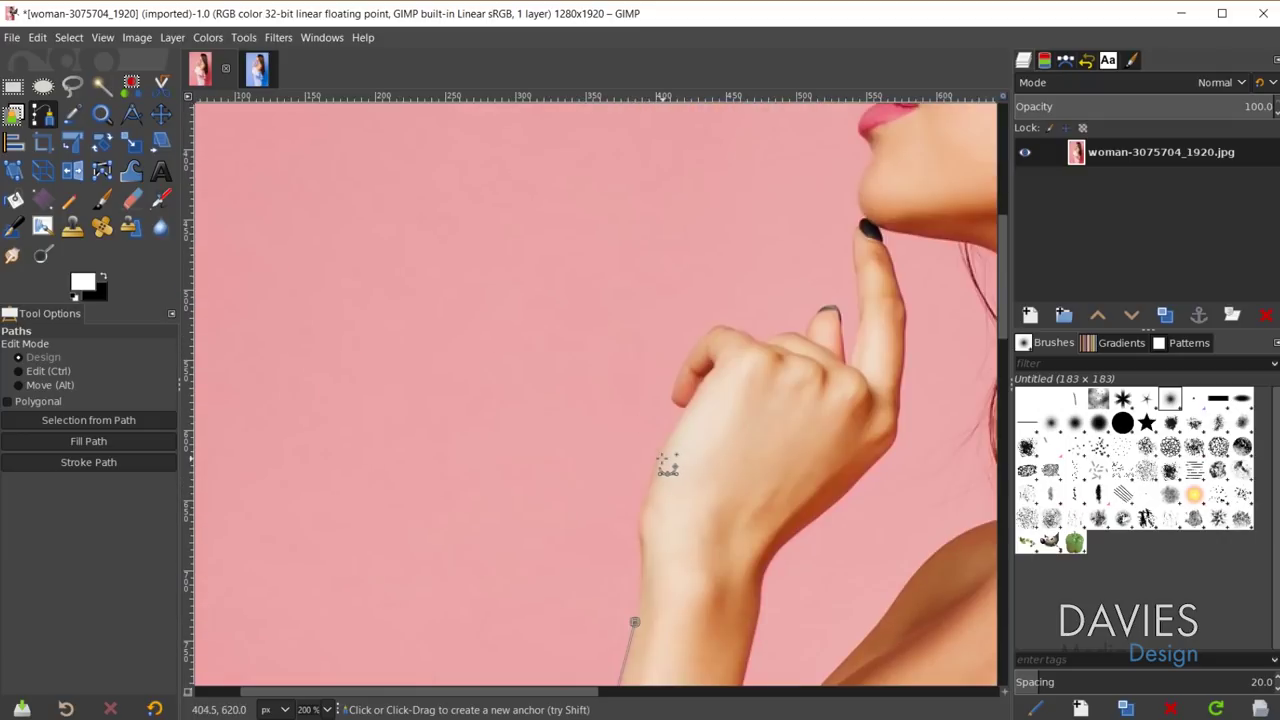
pyautogui.moveTo(657, 461); pyautogui.dragTo(680, 438)
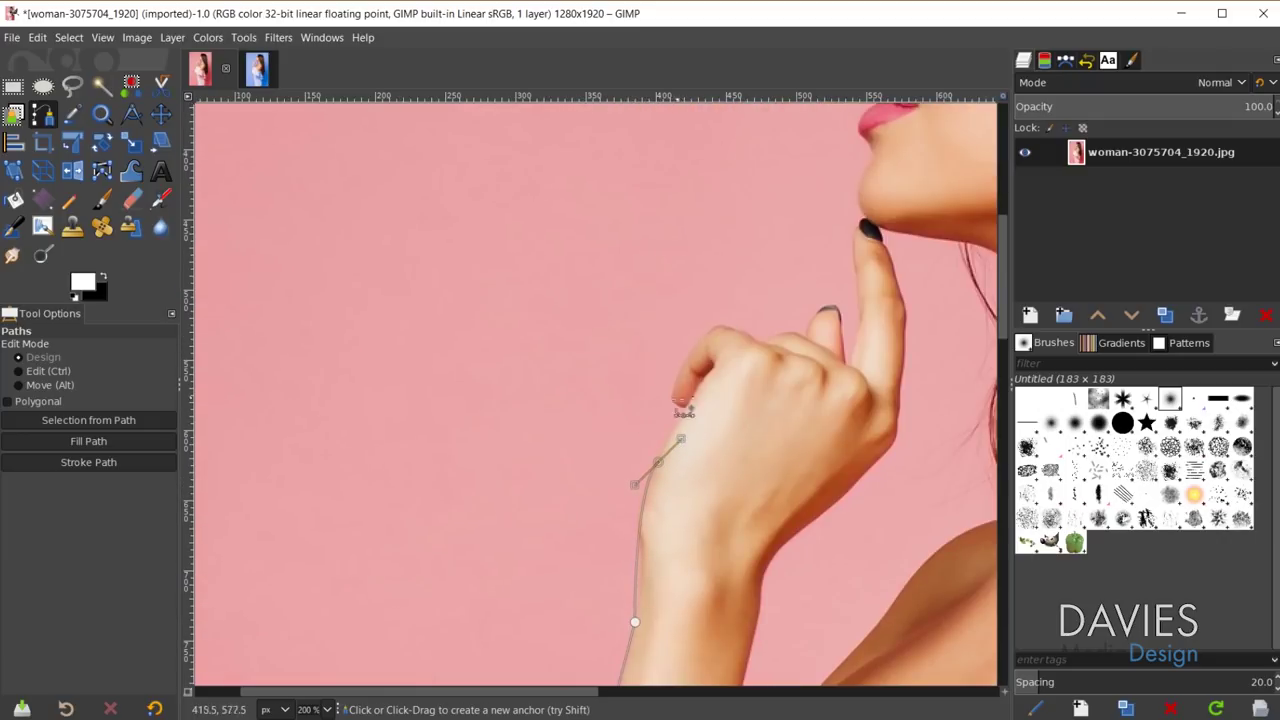
# - Extend the path around the curled finger to the first knuckle of the raised hand
pyautogui.click(685, 407)
pyautogui.click(679, 397)
pyautogui.click(687, 354)
pyautogui.click(714, 327)
pyautogui.click(751, 339)
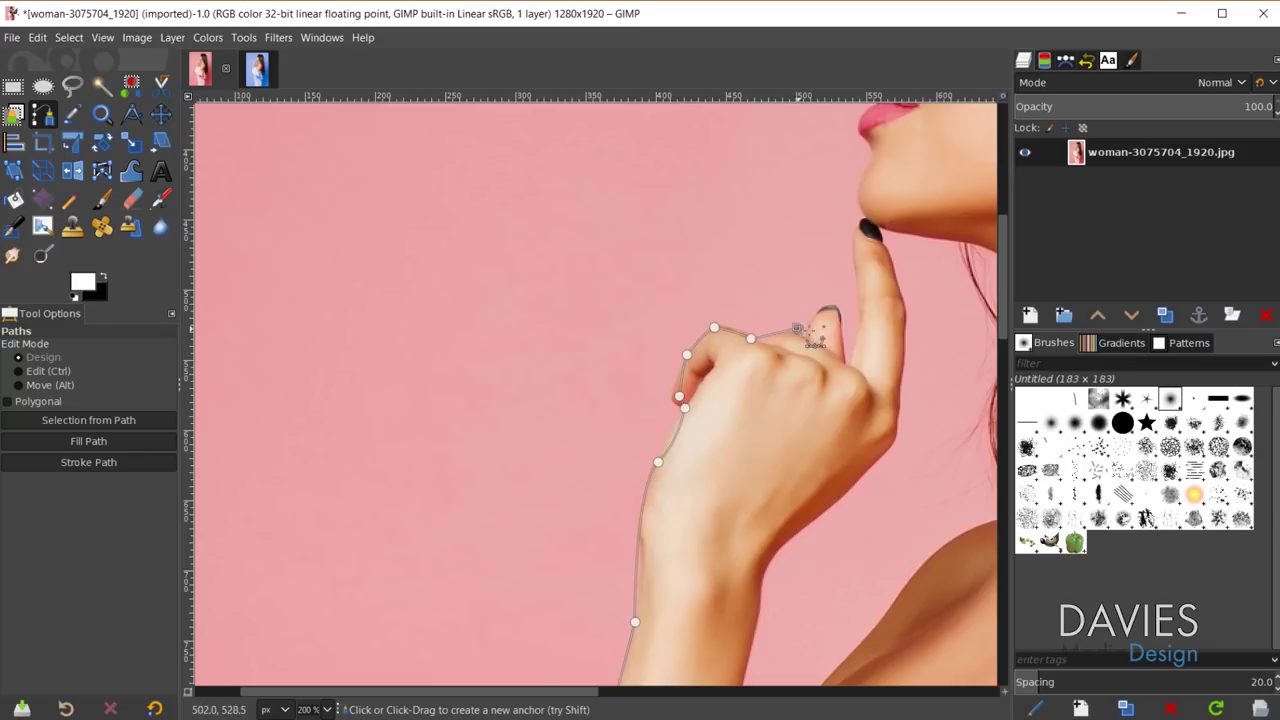
# - Continue the path over the knuckles and around the small fingertip to the base of the index finger
pyautogui.click(797, 329)
pyautogui.click(818, 307)
pyautogui.click(834, 313)
pyautogui.click(837, 346)
pyautogui.click(849, 372)
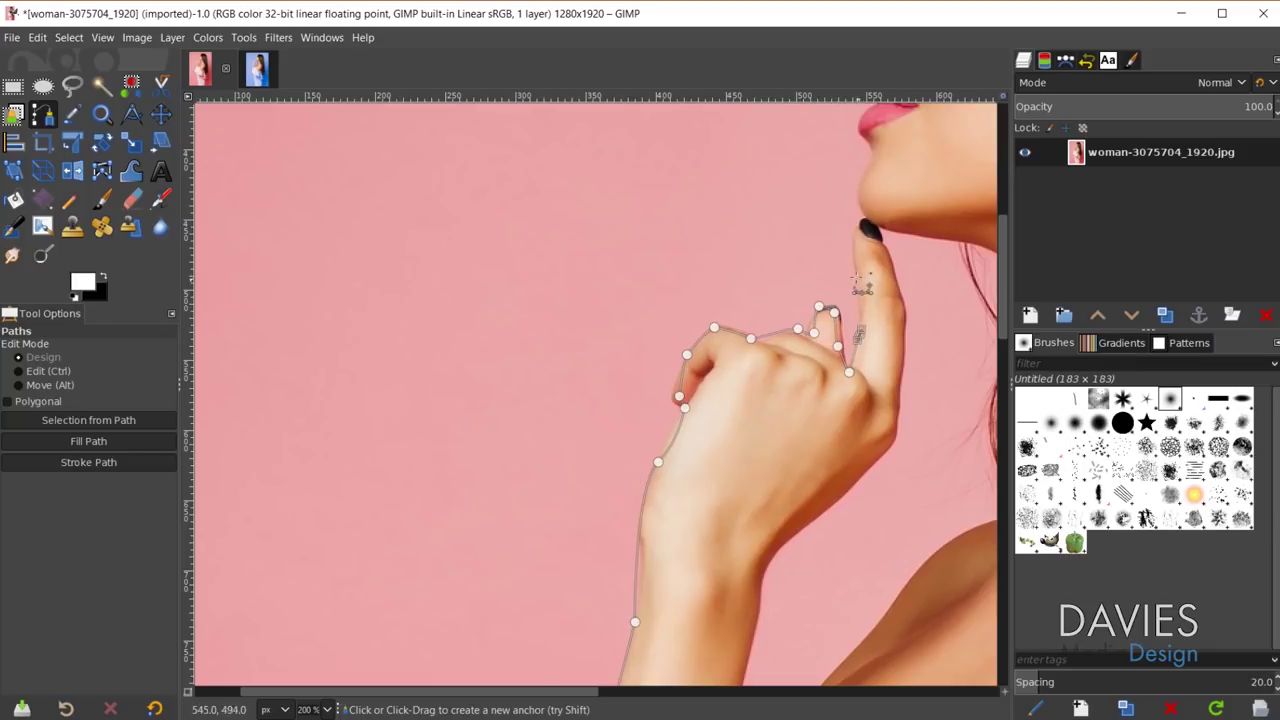
# - Trace around the raised index finger and its dark nail, down to the lower corner of the hand
pyautogui.click(859, 335)
pyautogui.click(848, 268)
pyautogui.click(850, 226)
pyautogui.click(866, 221)
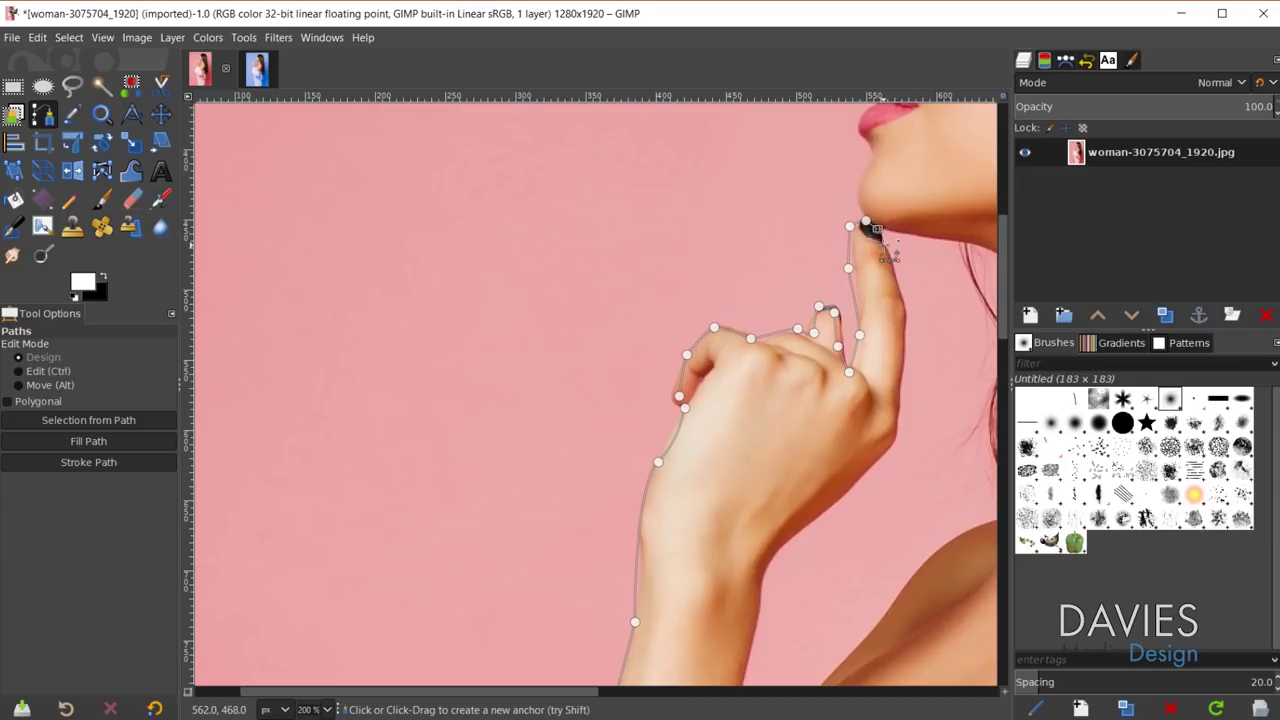
pyautogui.click(877, 230)
pyautogui.click(905, 368)
pyautogui.click(894, 437)
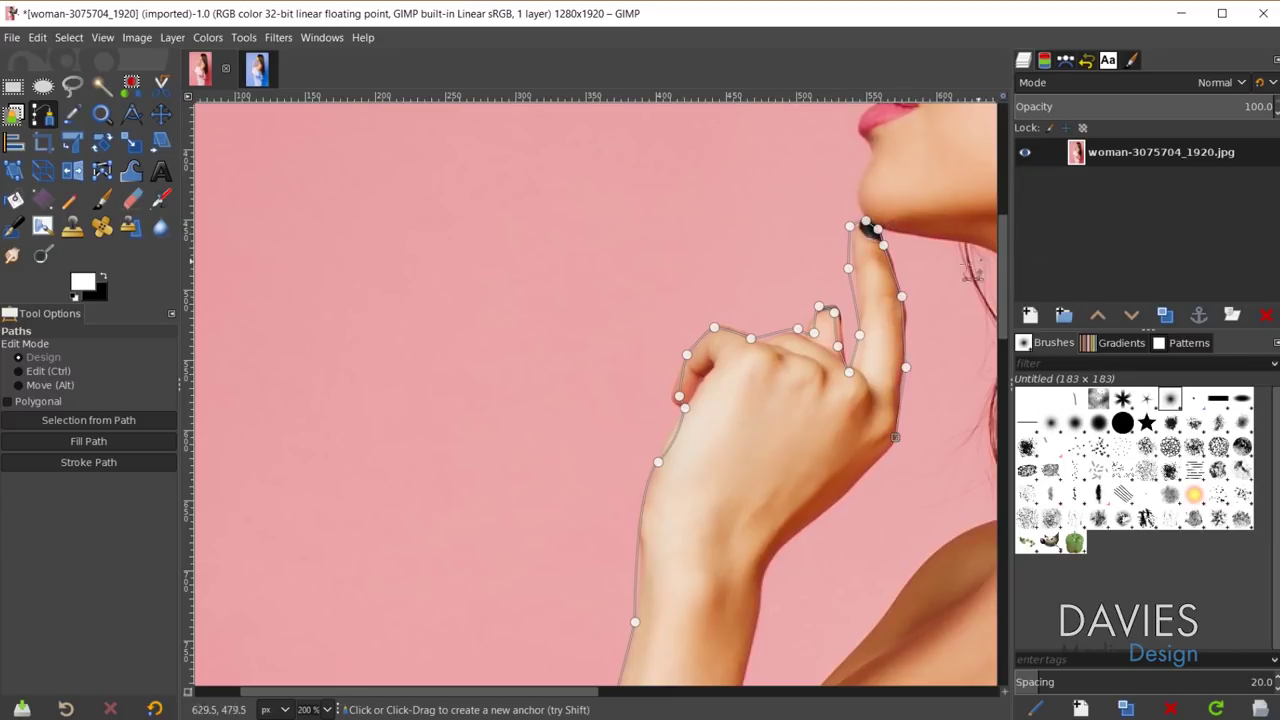
# - Trace the inner edge of the wrist and forearm down to the folded pink sleeve
pyautogui.scroll(-3, 909, 463)
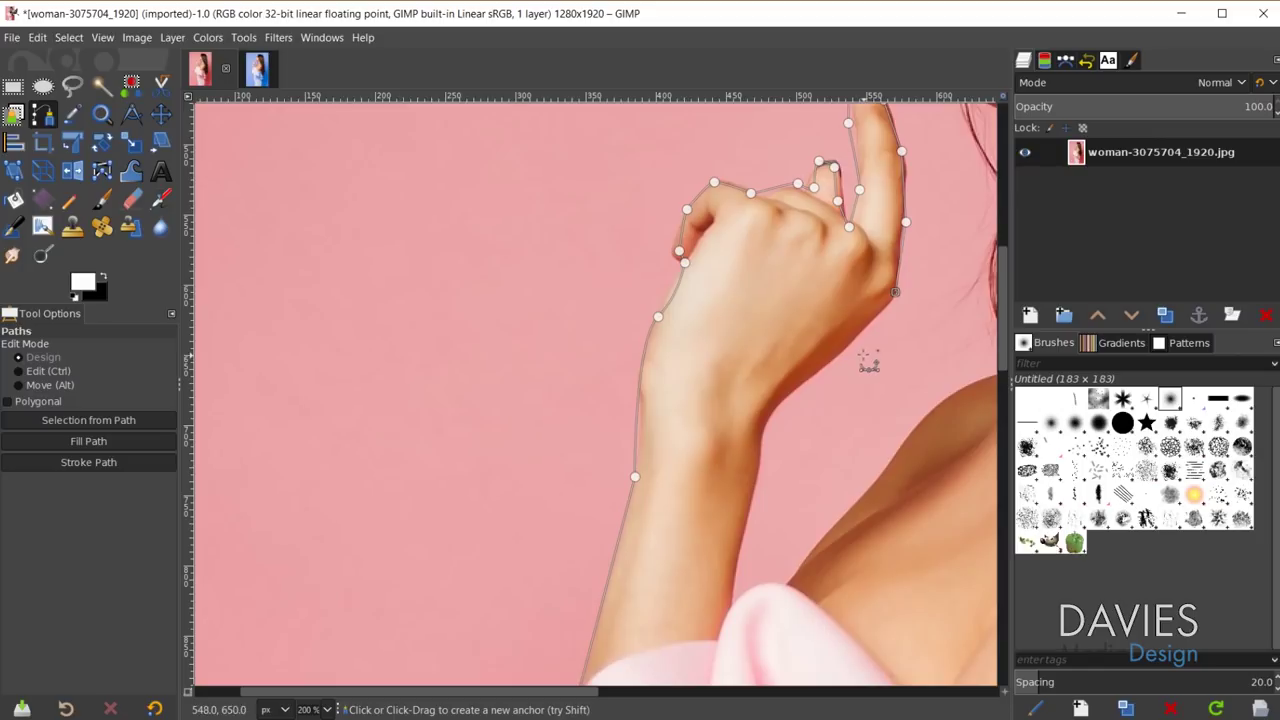
pyautogui.click(774, 403)
pyautogui.click(757, 460)
pyautogui.scroll(-6, 750, 420)
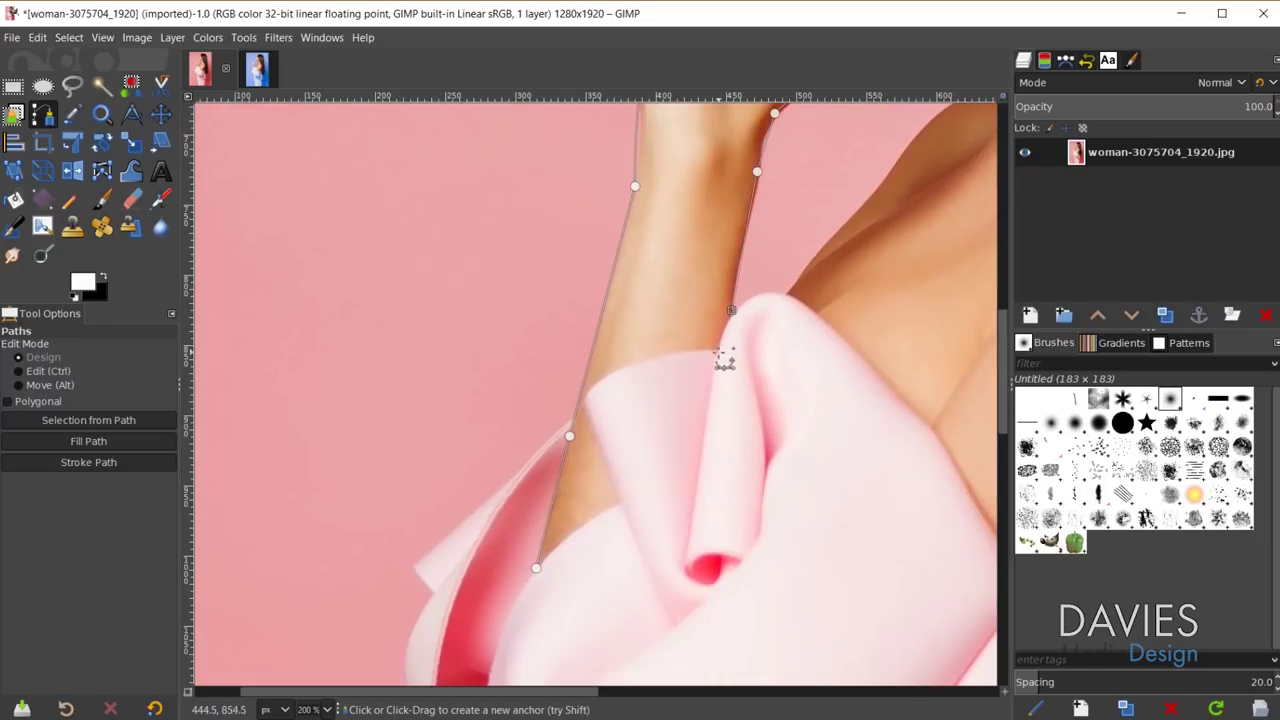
pyautogui.click(732, 311)
# - Follow the sleeve's upper edge with a curve, cross the lower forearm patch and close the arm component at its first anchor
pyautogui.moveTo(585, 402); pyautogui.dragTo(560, 465)
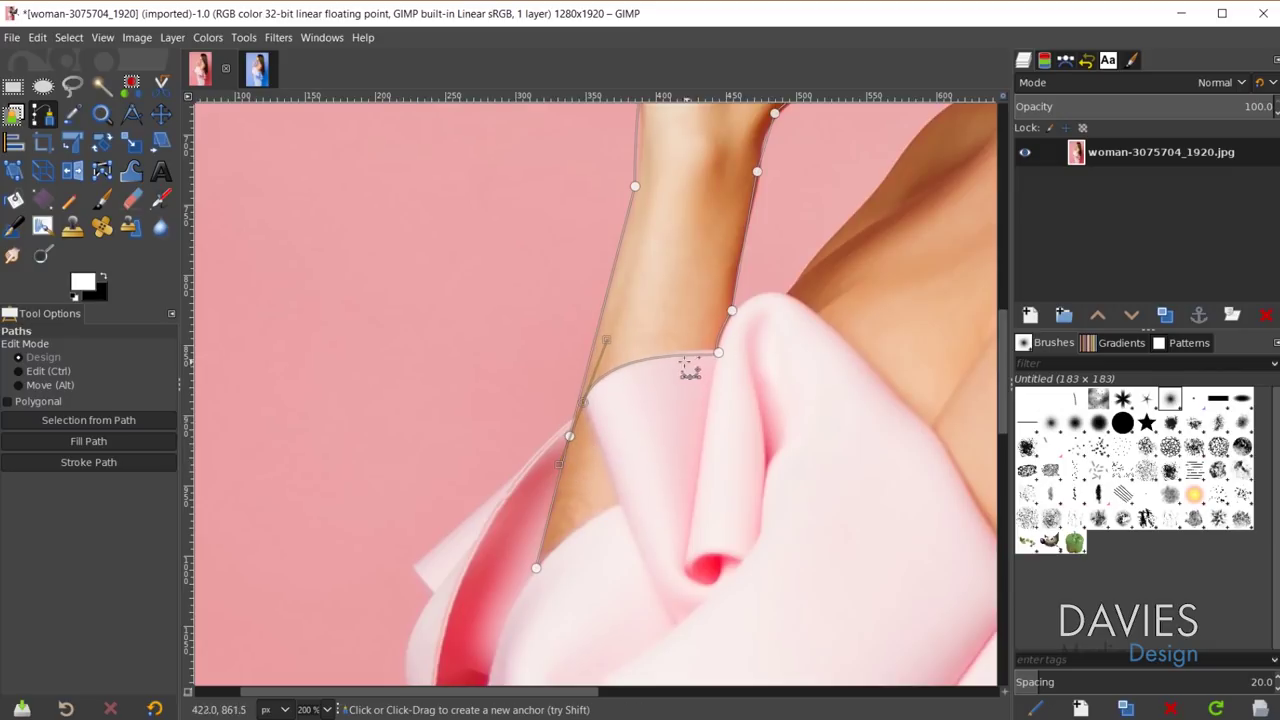
pyautogui.click(620, 499)
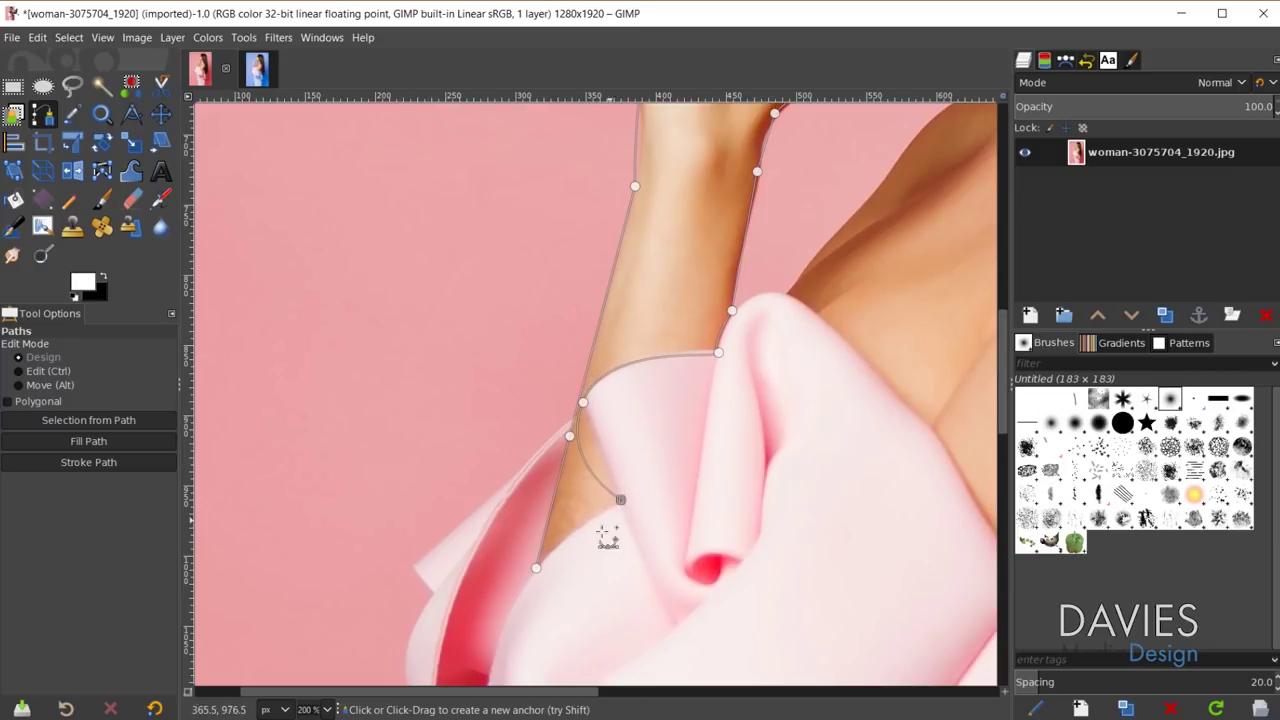
pyautogui.click(536, 567)
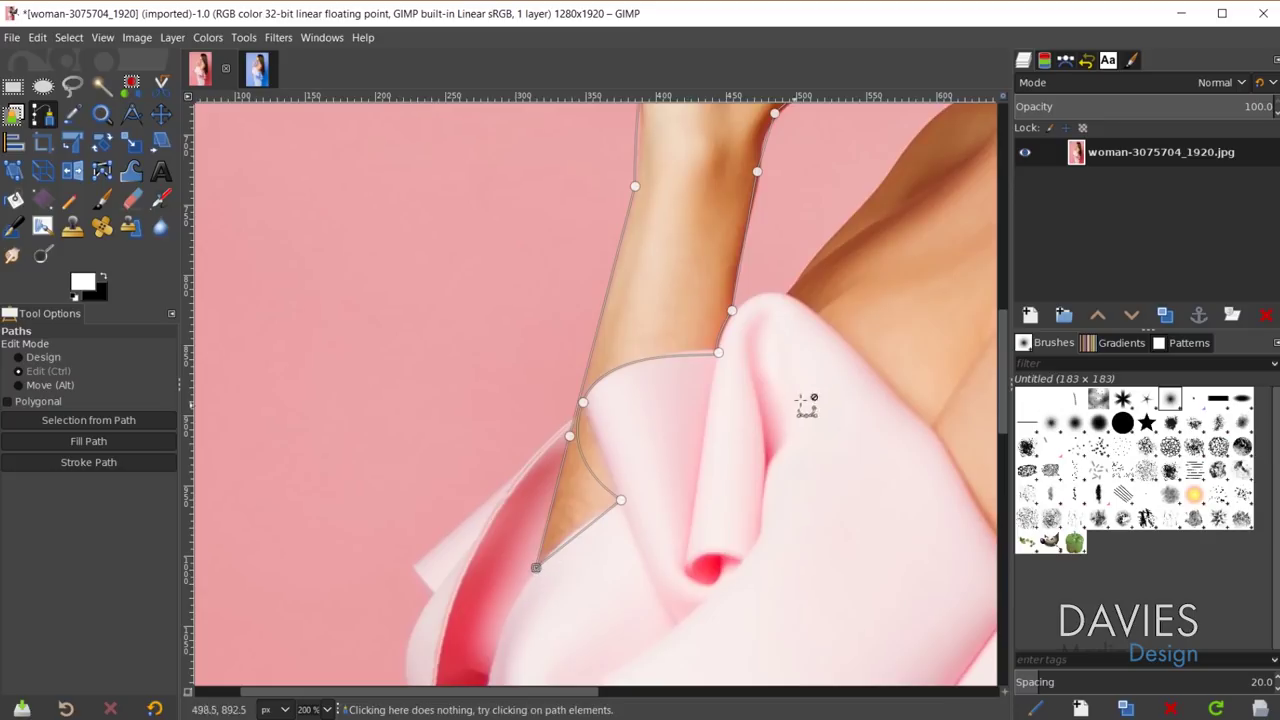
pyautogui.scroll(-3, 808, 406)
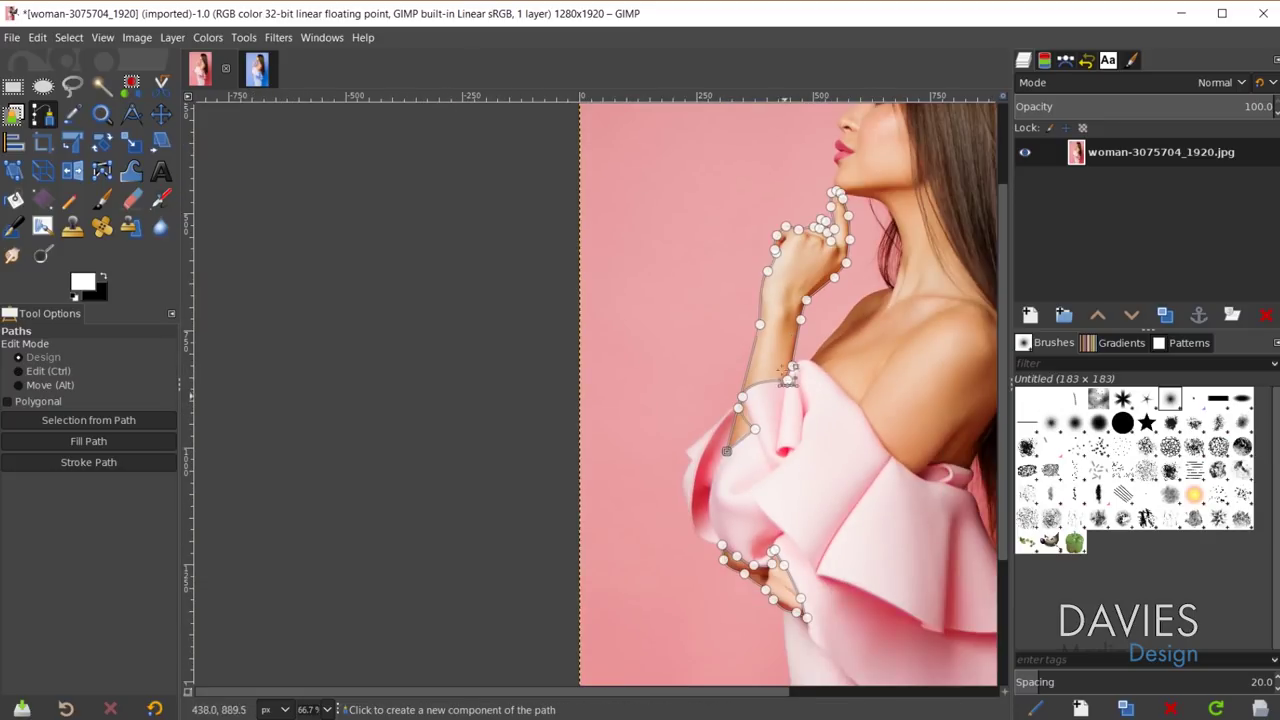
# - Switch to the Move tool, preview the unnamed path's outline, hide it and make the Arm path visible instead
pyautogui.click(1065, 60)
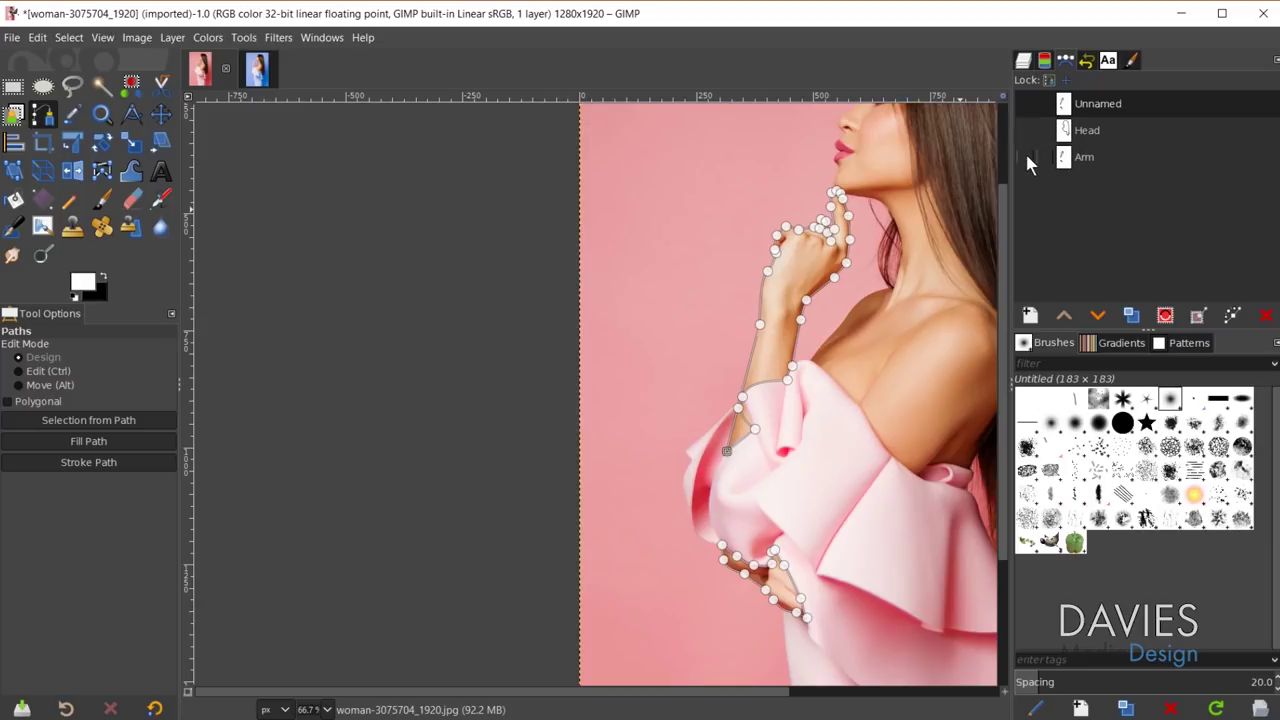
pyautogui.click(160, 114)
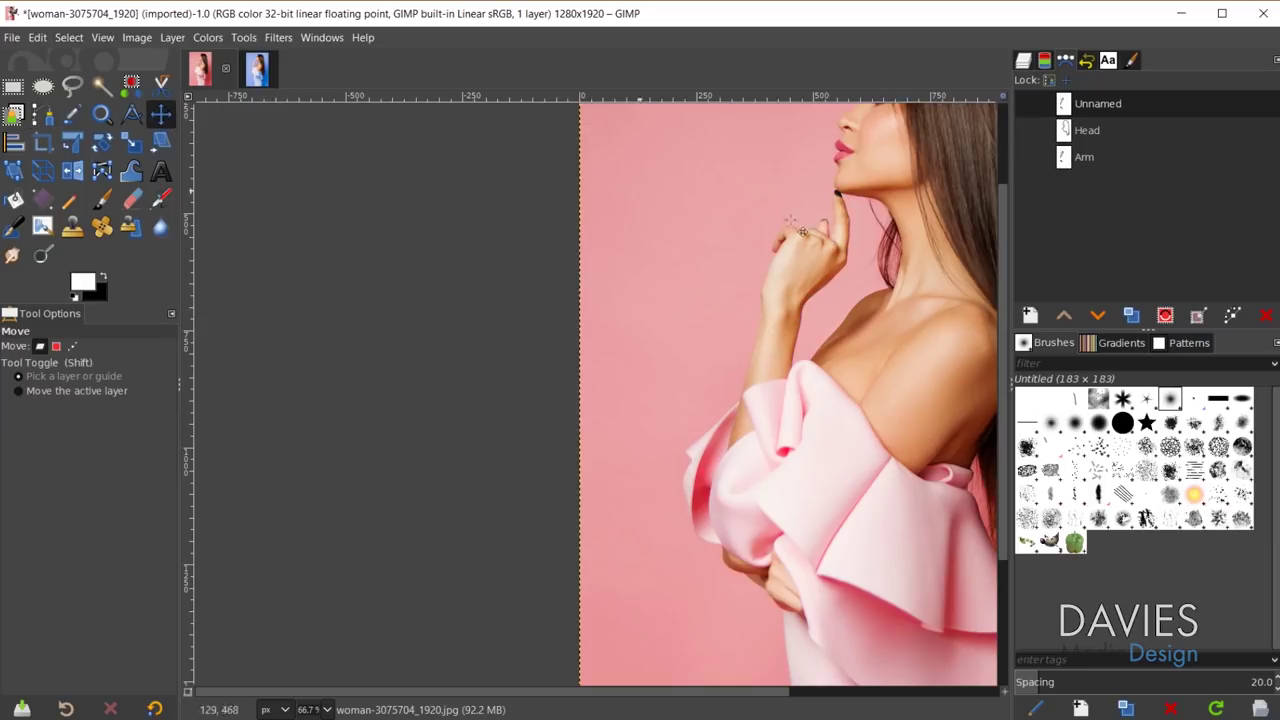
pyautogui.click(1026, 104)
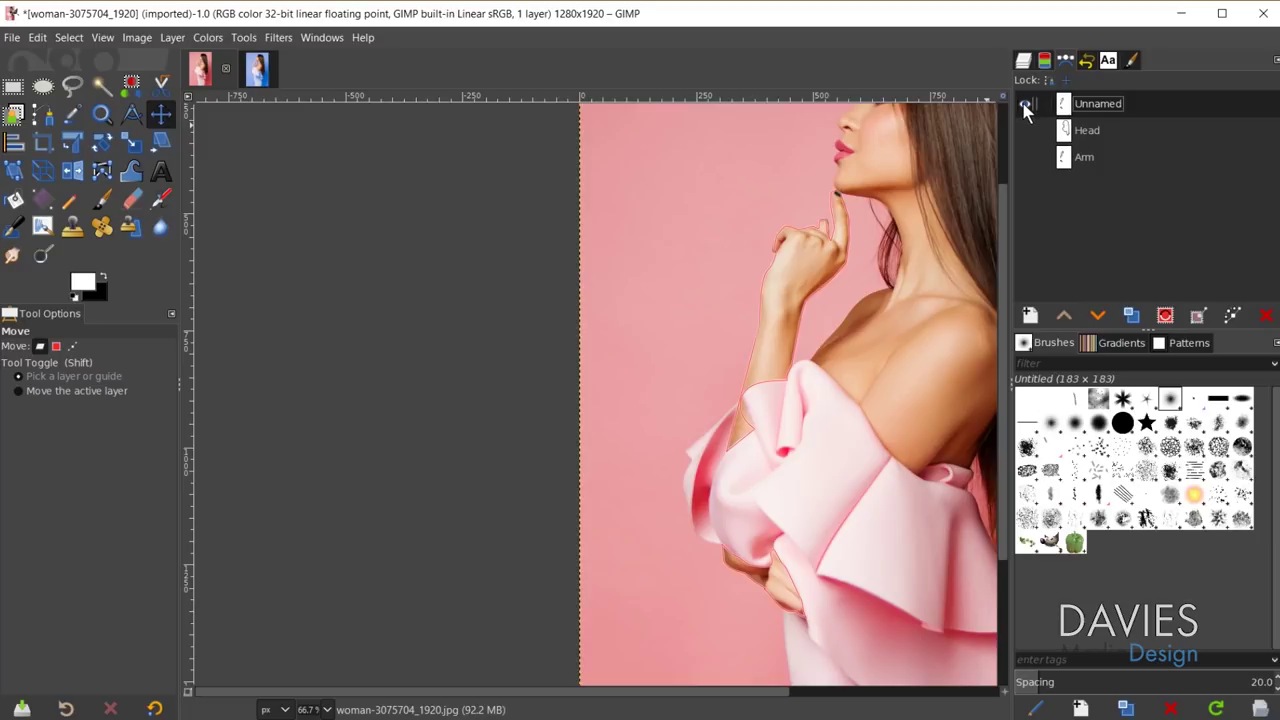
pyautogui.click(1026, 104)
pyautogui.click(1026, 158)
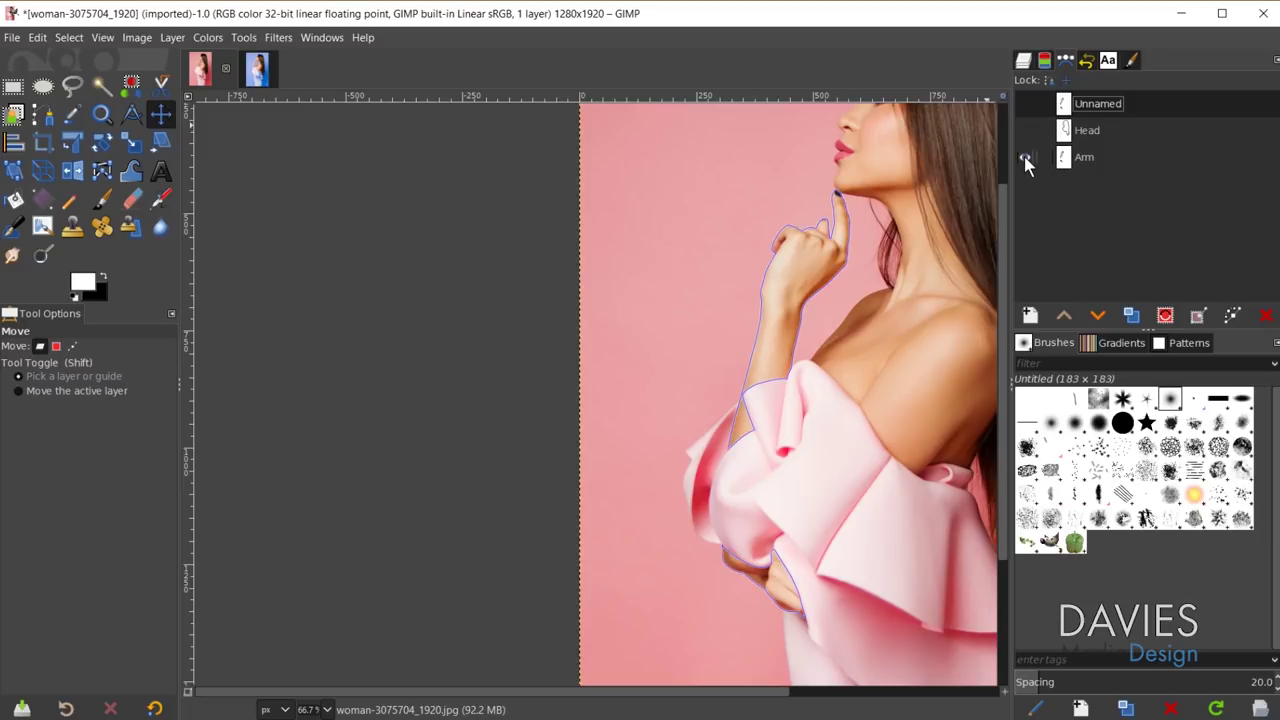
# - Inspect the Arm path's outline around the raised fingers, the forearm and the lower hand
pyautogui.scroll(5, 870, 238)
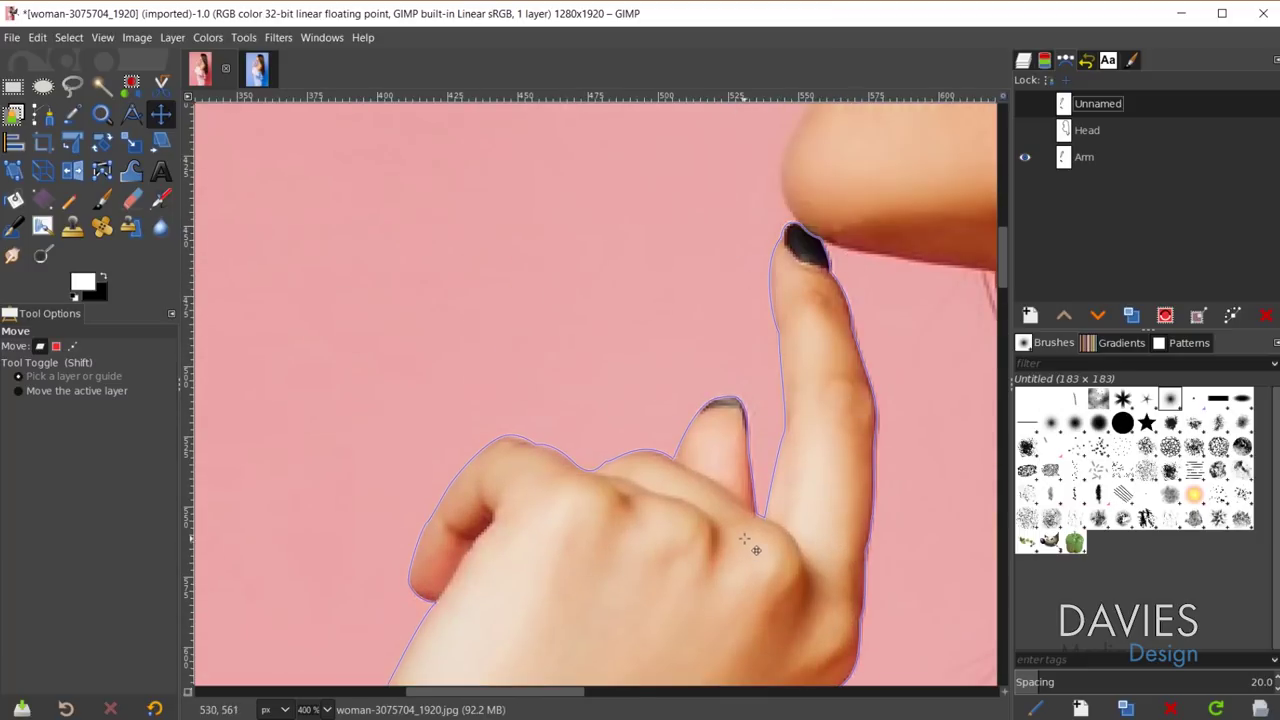
pyautogui.scroll(-5, 744, 540)
pyautogui.scroll(1, 748, 525)
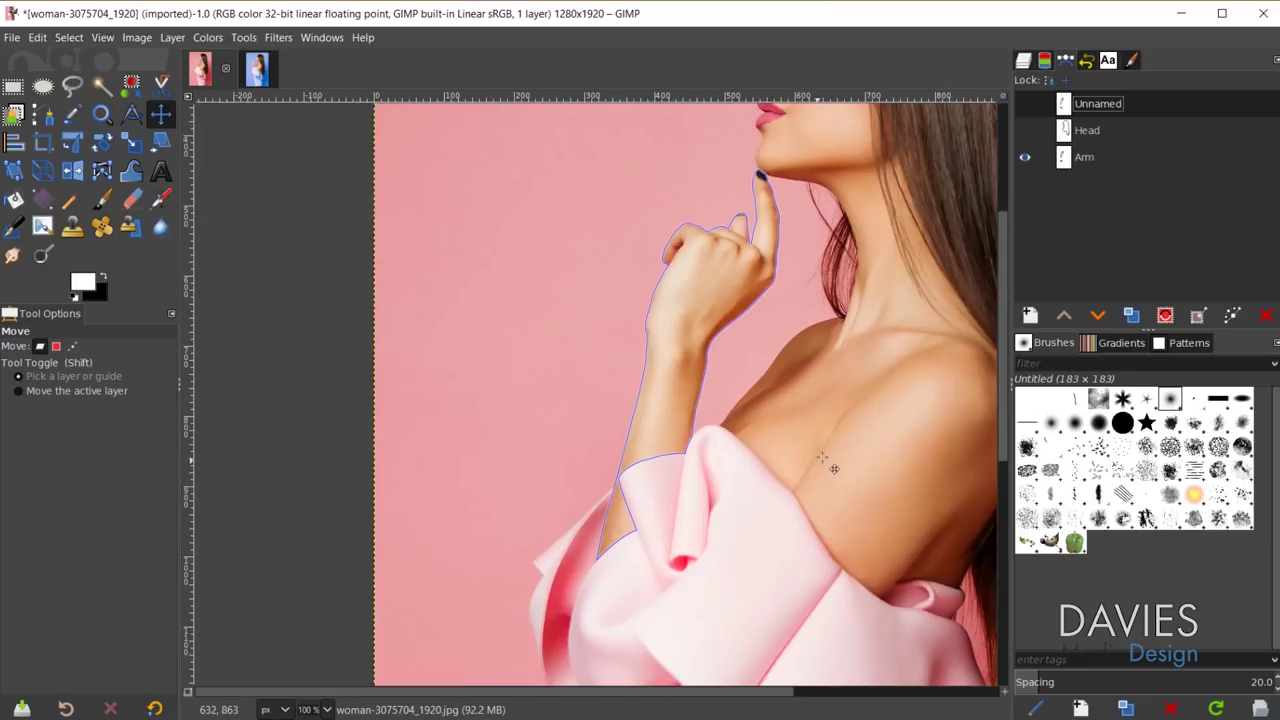
pyautogui.scroll(-5, 872, 414)
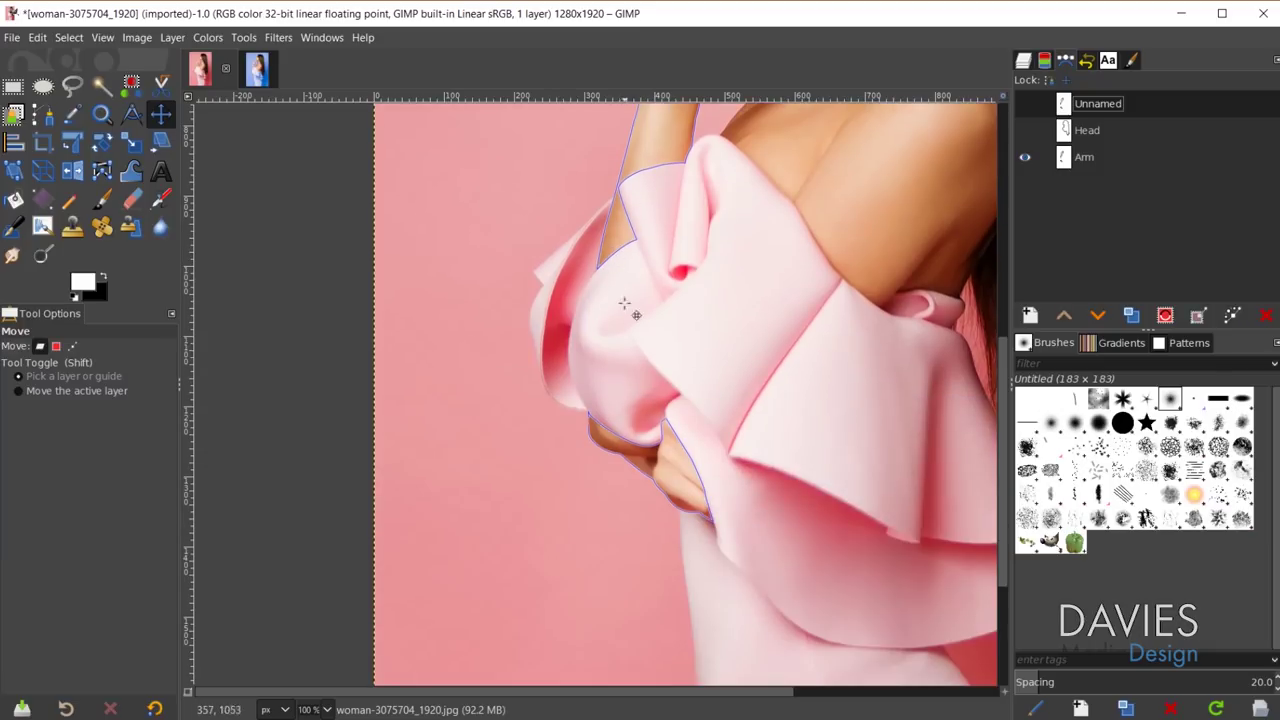
pyautogui.scroll(8, 887, 325)
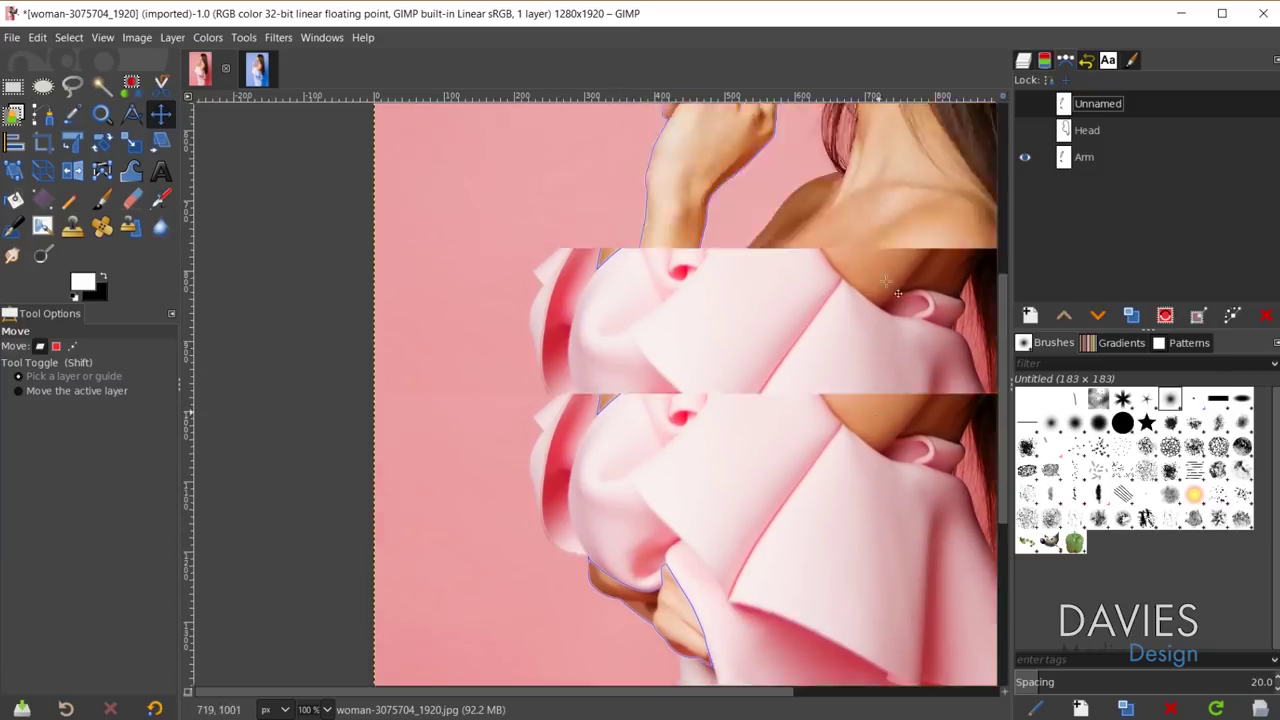
pyautogui.scroll(-3, 887, 325)
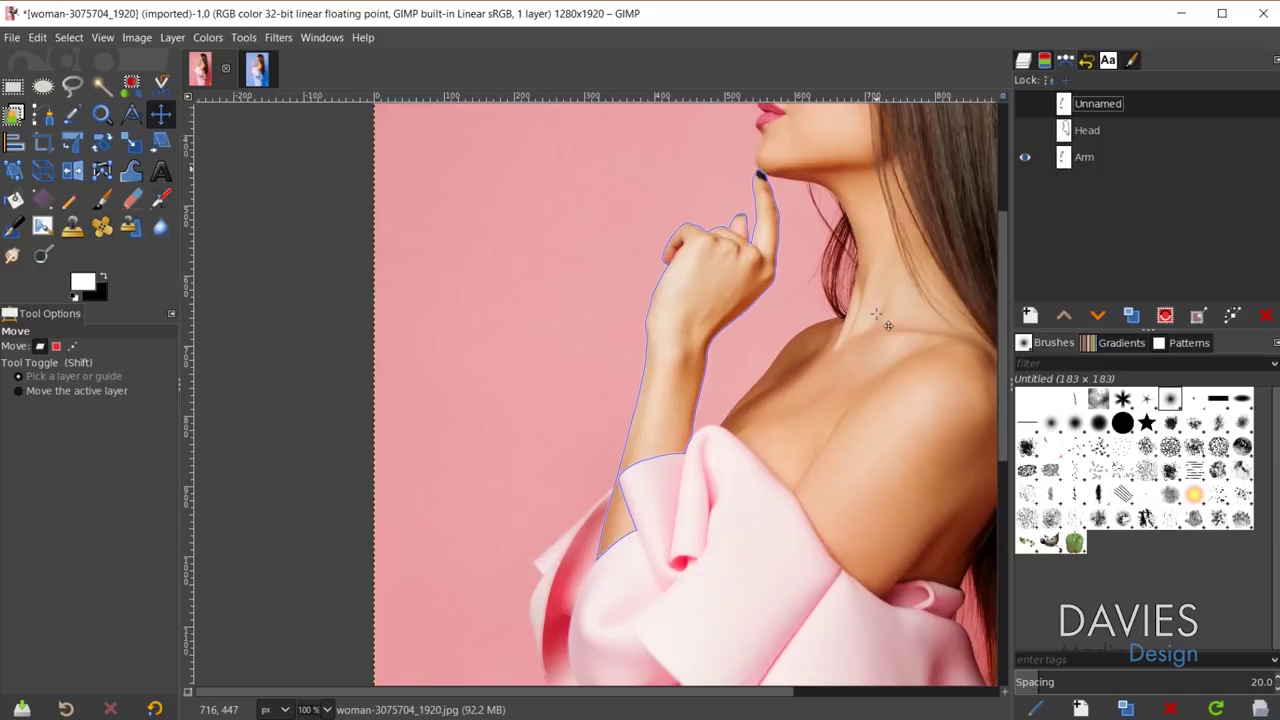
# - Hide the Arm path and go back to the list of image layers
pyautogui.click(1025, 158)
pyautogui.scroll(-1, 897, 288)
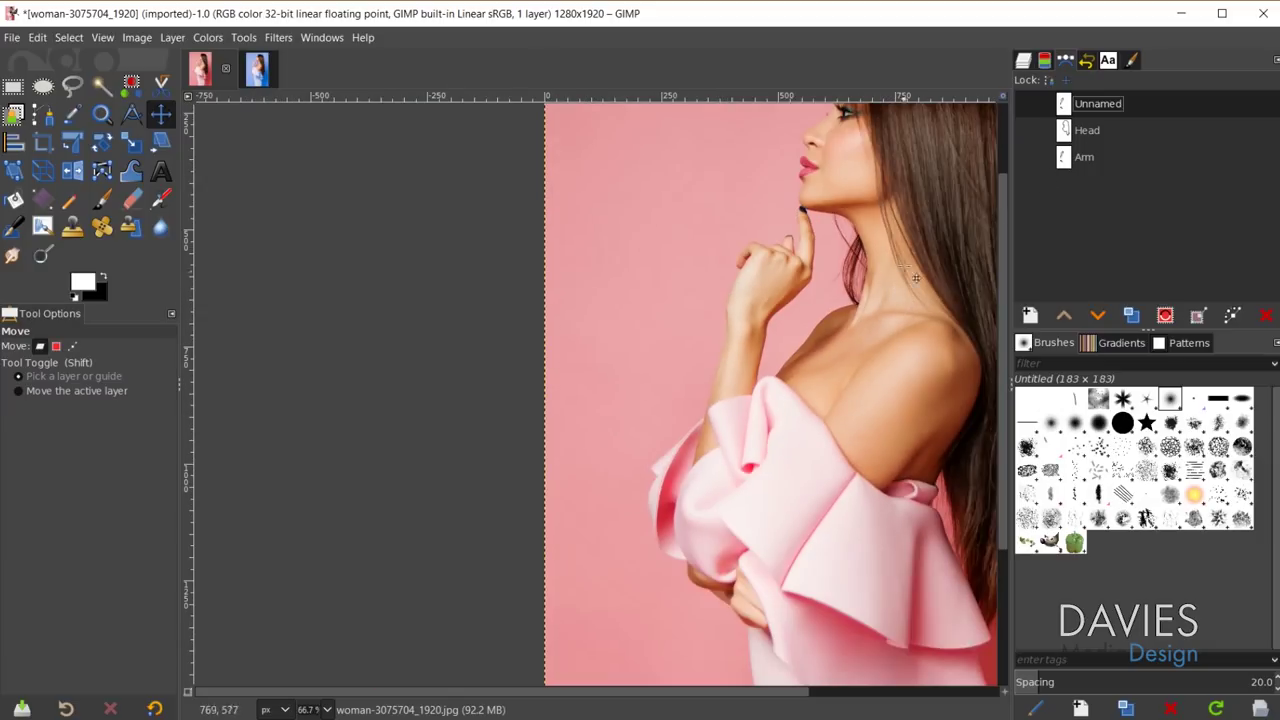
pyautogui.click(1023, 61)
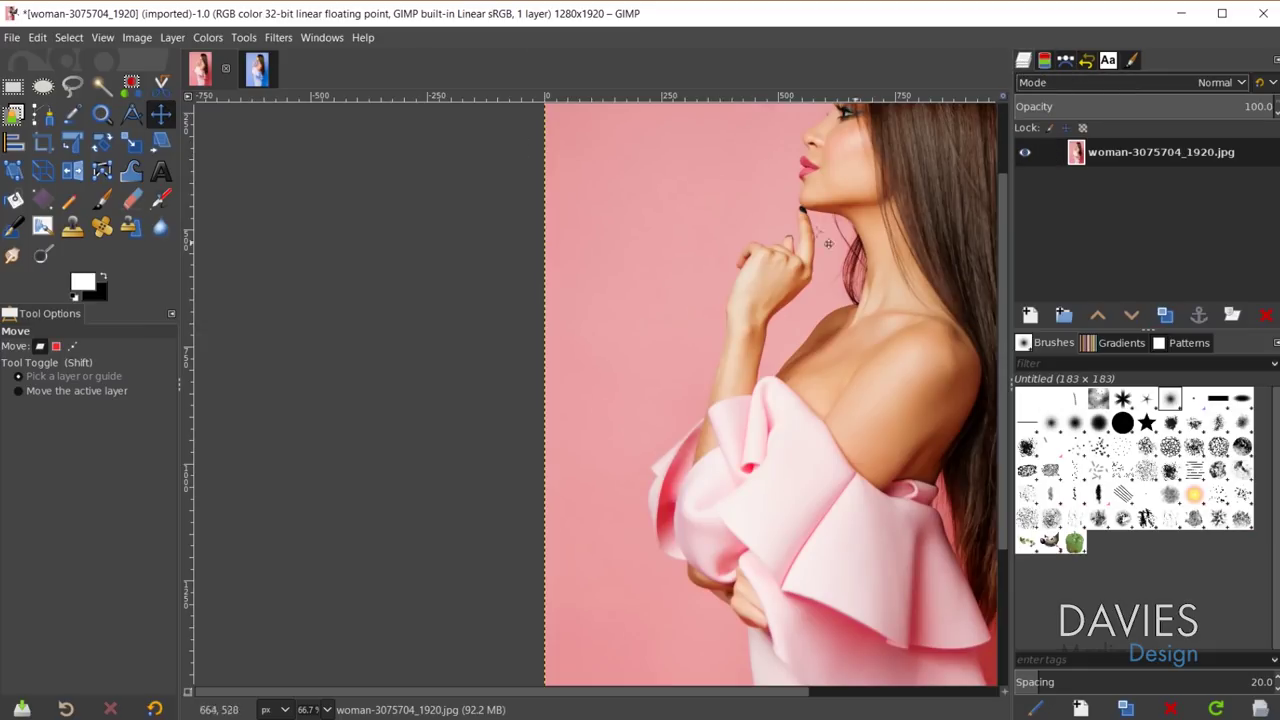
# - Examine the stray hairs around the top of the head and at the hair tips beside the dress
pyautogui.moveTo(878, 316); pyautogui.dragTo(604, 370)
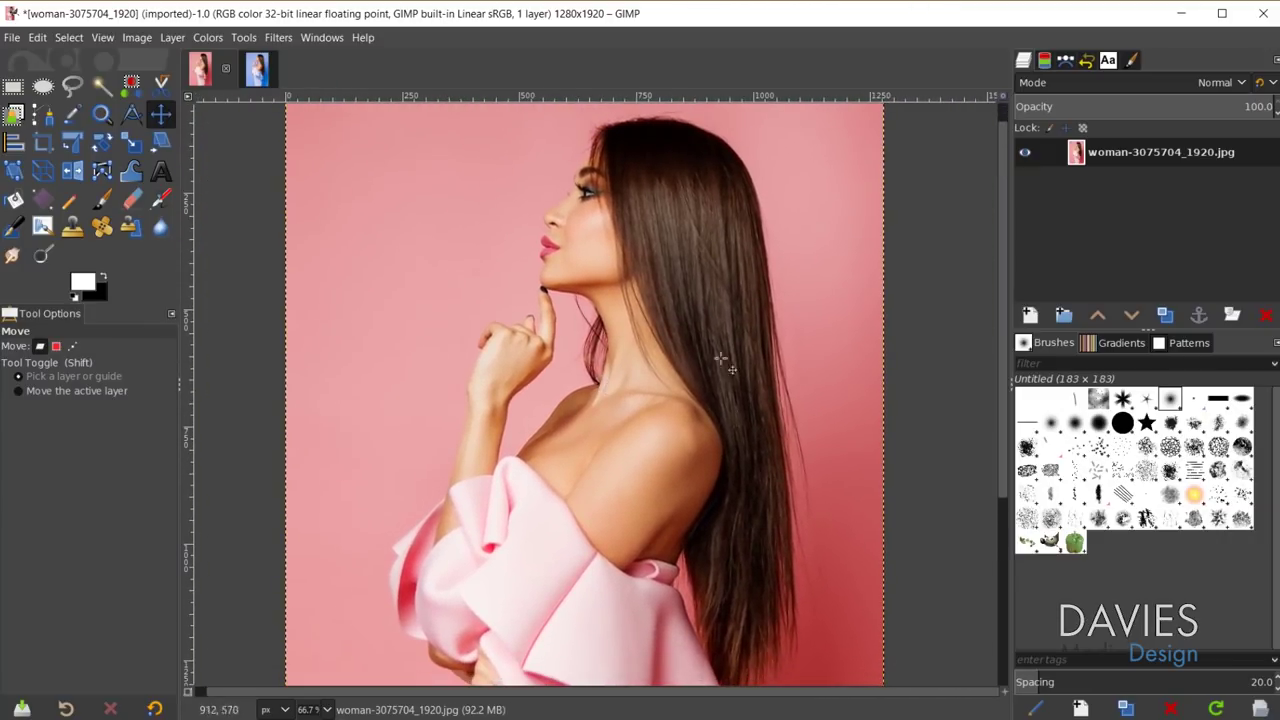
pyautogui.keyDown('ctrl'); pyautogui.scroll(-4, 764, 515); pyautogui.keyUp('ctrl')
pyautogui.keyDown('ctrl'); pyautogui.scroll(1, 768, 522); pyautogui.keyUp('ctrl')
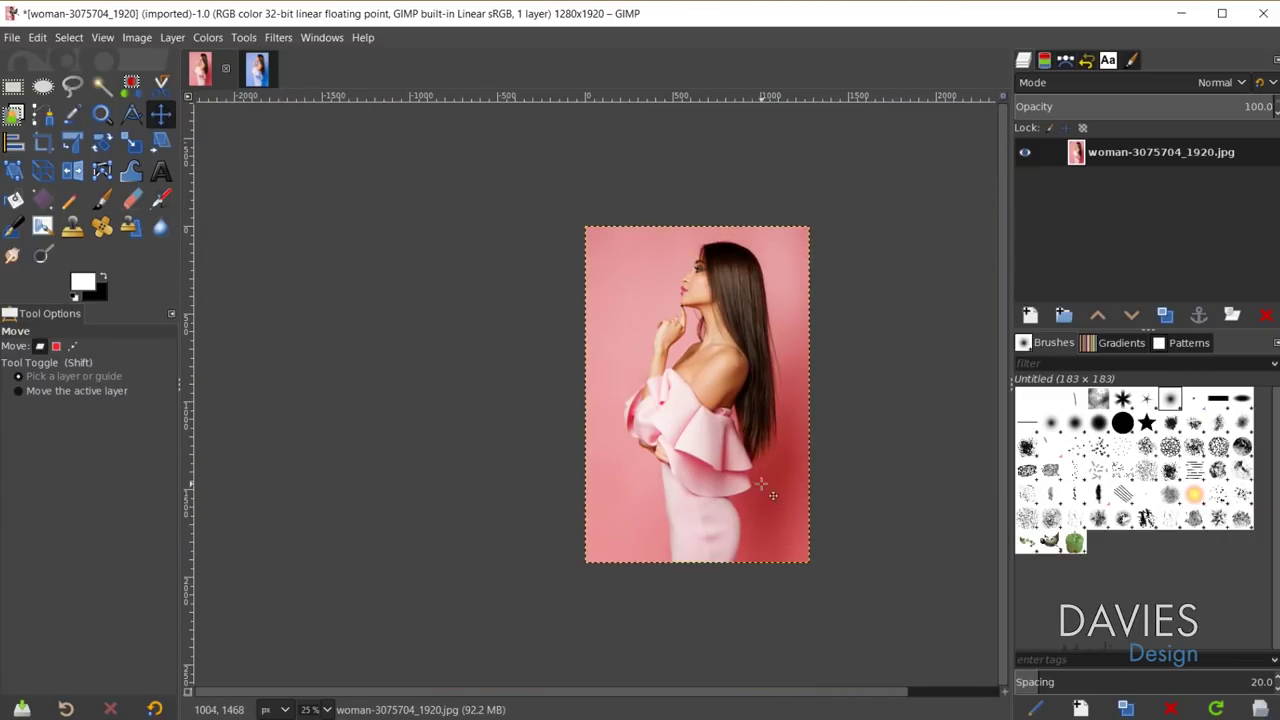
pyautogui.keyDown('ctrl'); pyautogui.scroll(3, 730, 347); pyautogui.keyUp('ctrl')
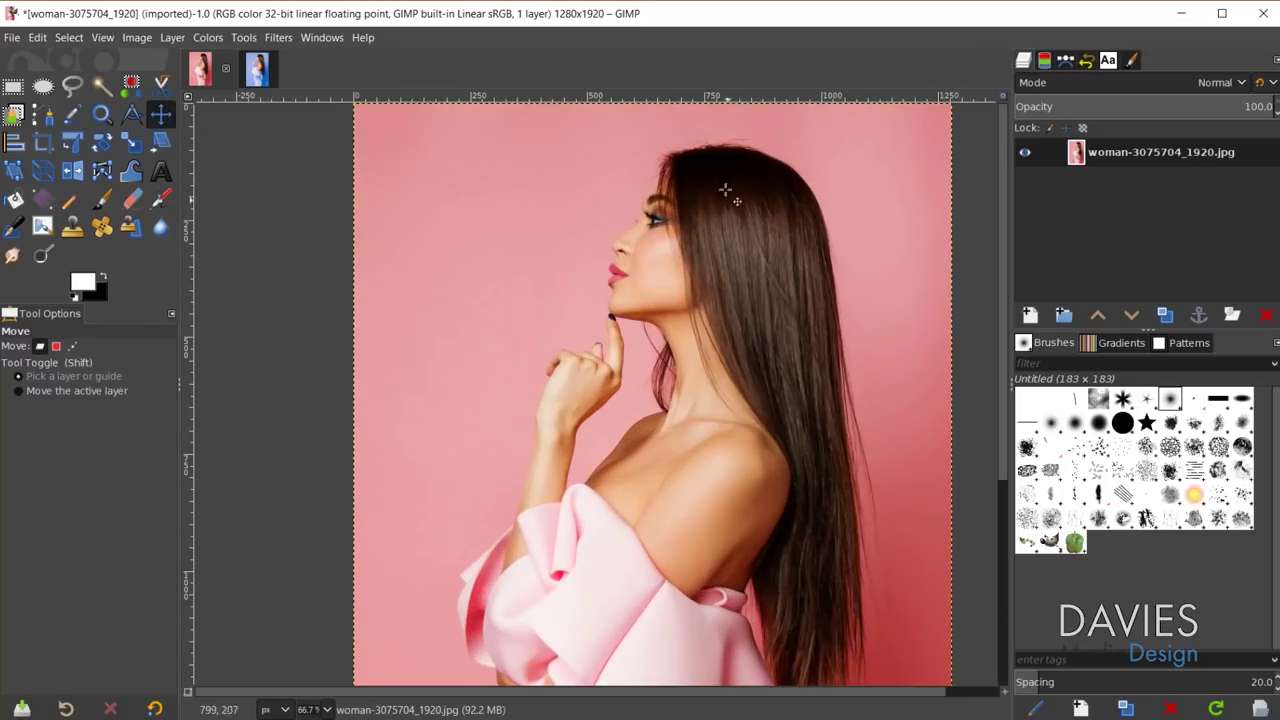
pyautogui.keyDown('ctrl'); pyautogui.scroll(5, 732, 140); pyautogui.keyUp('ctrl')
pyautogui.keyDown('ctrl'); pyautogui.scroll(-5, 730, 187); pyautogui.keyUp('ctrl')
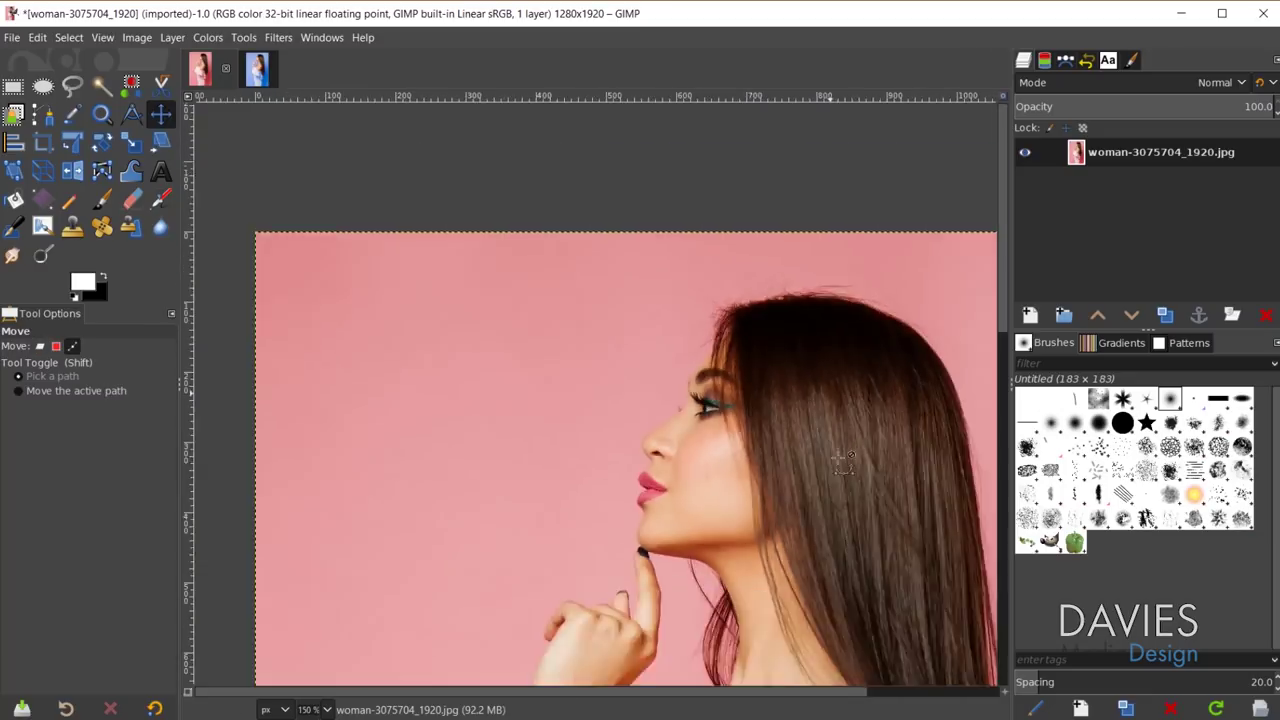
pyautogui.scroll(-5, 640, 320)
pyautogui.keyDown('ctrl'); pyautogui.scroll(3, 640, 320); pyautogui.keyUp('ctrl')
pyautogui.keyDown('ctrl'); pyautogui.scroll(-2, 641, 320); pyautogui.keyUp('ctrl')
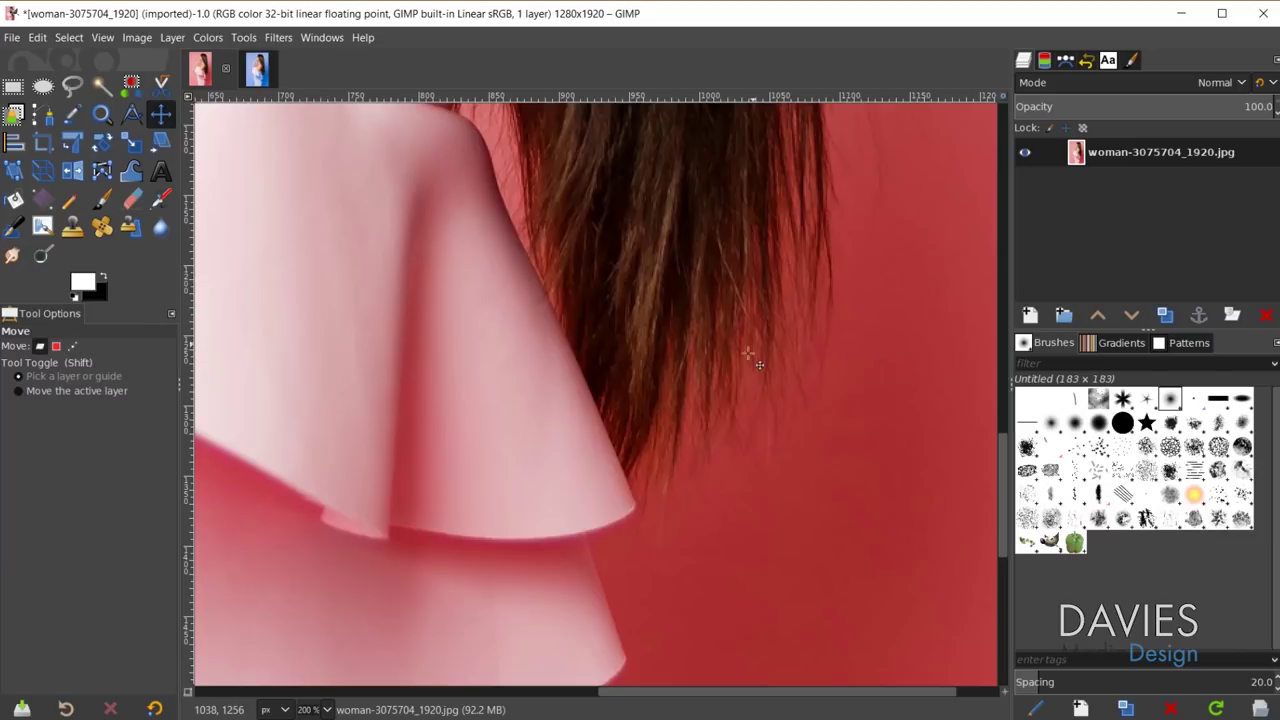
pyautogui.keyDown('ctrl'); pyautogui.scroll(-1, 377, 234); pyautogui.keyUp('ctrl')
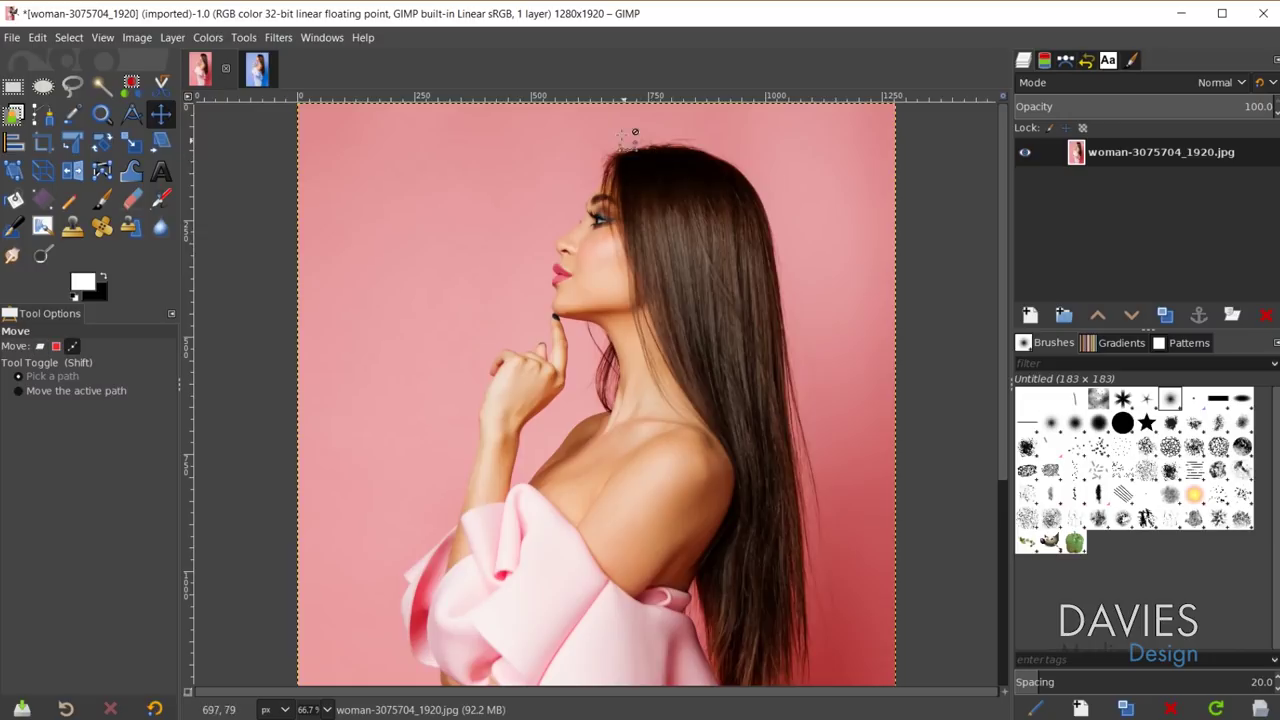
# - With the Heal tool at brush size 68, sample clear pink background and heal the stray hairs above the front hairline
pyautogui.scroll(4, 651, 157)
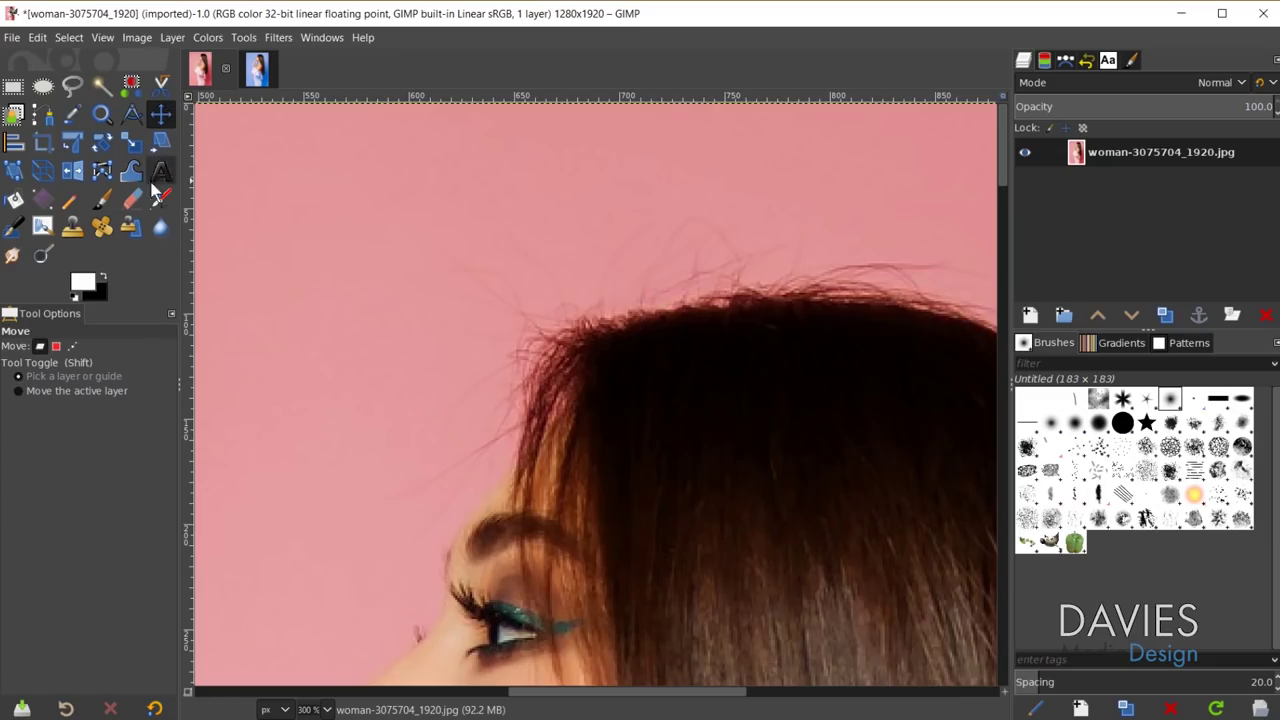
pyautogui.click(103, 228)
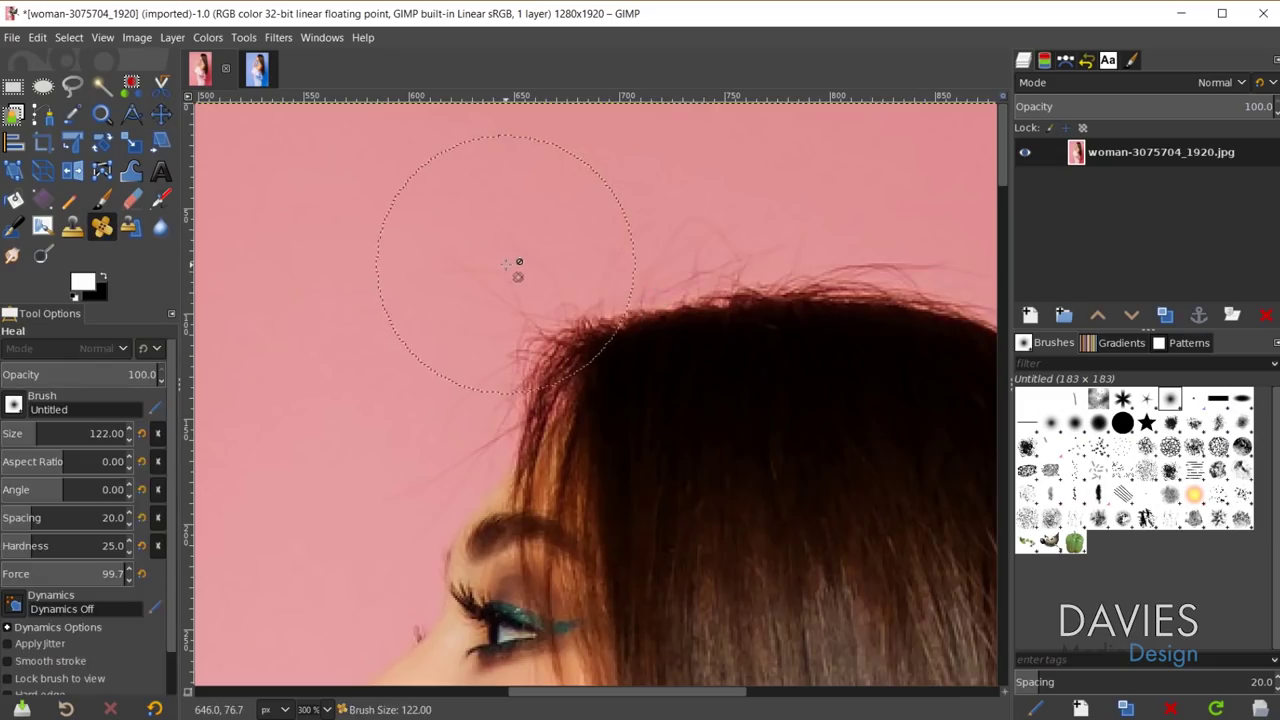
pyautogui.press('[')
pyautogui.press('[')
pyautogui.press('[')
pyautogui.press('[')
pyautogui.press('[')
pyautogui.press('[')
pyautogui.press('[')
pyautogui.press('[')
pyautogui.press('[')
pyautogui.press('[')
pyautogui.keyDown('ctrl'); pyautogui.click(340, 202); pyautogui.keyUp('ctrl')
pyautogui.click(522, 236)
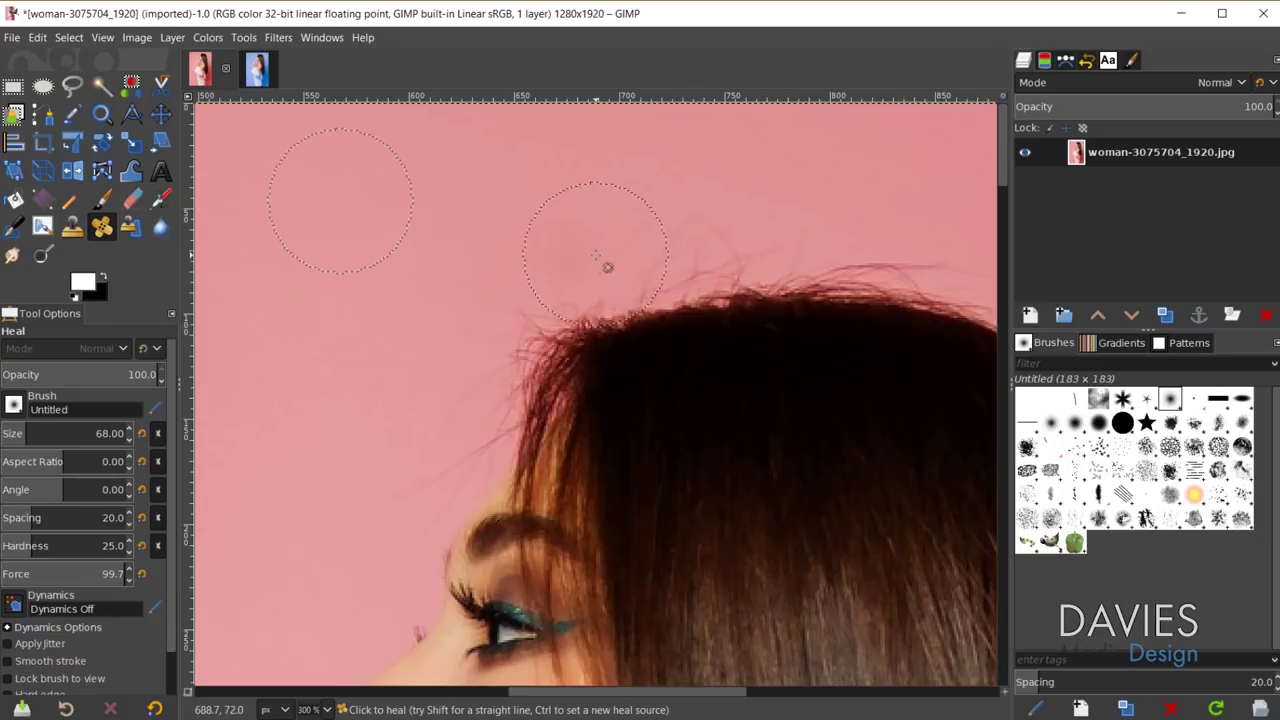
# - Reduce the heal brush to size 39, sample nearby background and heal stray hairs above the forehead and front of the crown
pyautogui.press('[')
pyautogui.press('[')
pyautogui.press('[')
pyautogui.press('[')
pyautogui.press('[')
pyautogui.press('[')
pyautogui.press('[')
pyautogui.press('[')
pyautogui.press('[')
pyautogui.press('[')
pyautogui.press('[')
pyautogui.press('[')
pyautogui.press('[')
pyautogui.press('[')
pyautogui.press('[')
pyautogui.press('[')
pyautogui.press('[')
pyautogui.press('[')
pyautogui.press('[')
pyautogui.press('[')
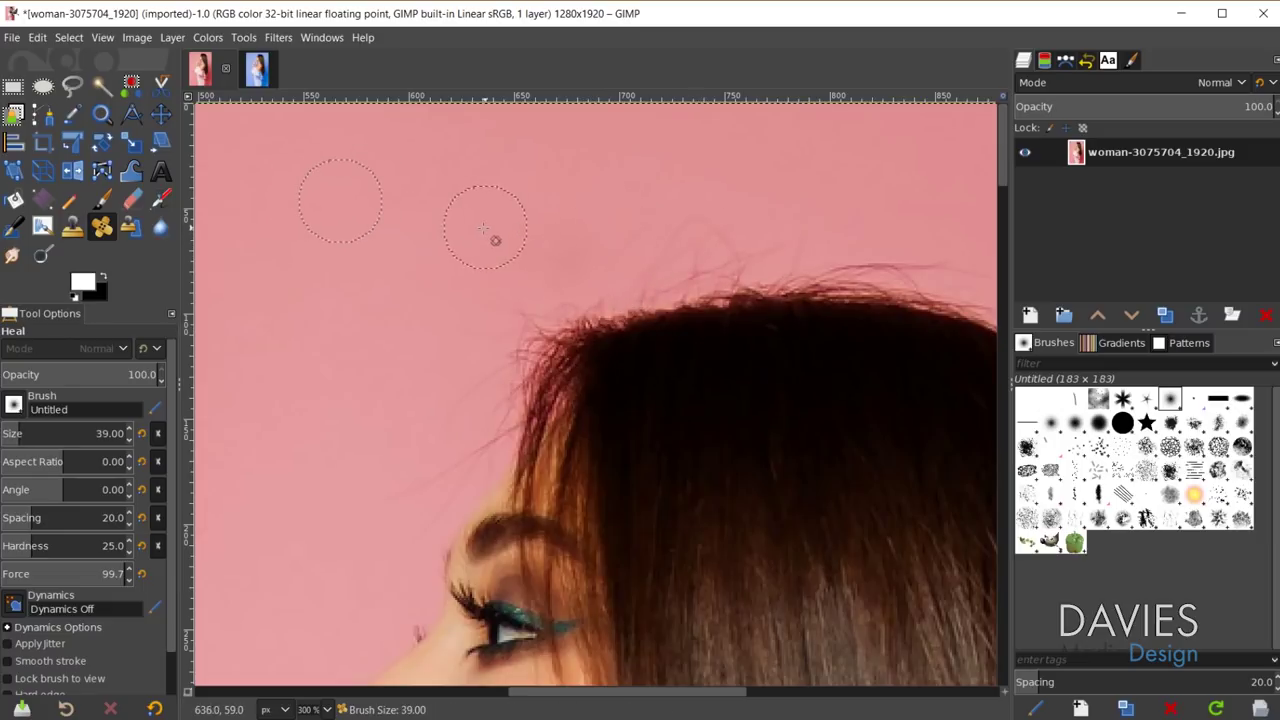
pyautogui.keyDown('ctrl'); pyautogui.click(463, 200); pyautogui.keyUp('ctrl')
pyautogui.click(500, 286)
pyautogui.moveTo(723, 238)
pyautogui.mouseDown()
pyautogui.moveTo(765, 215)
pyautogui.moveTo(655, 232)
pyautogui.mouseUp()
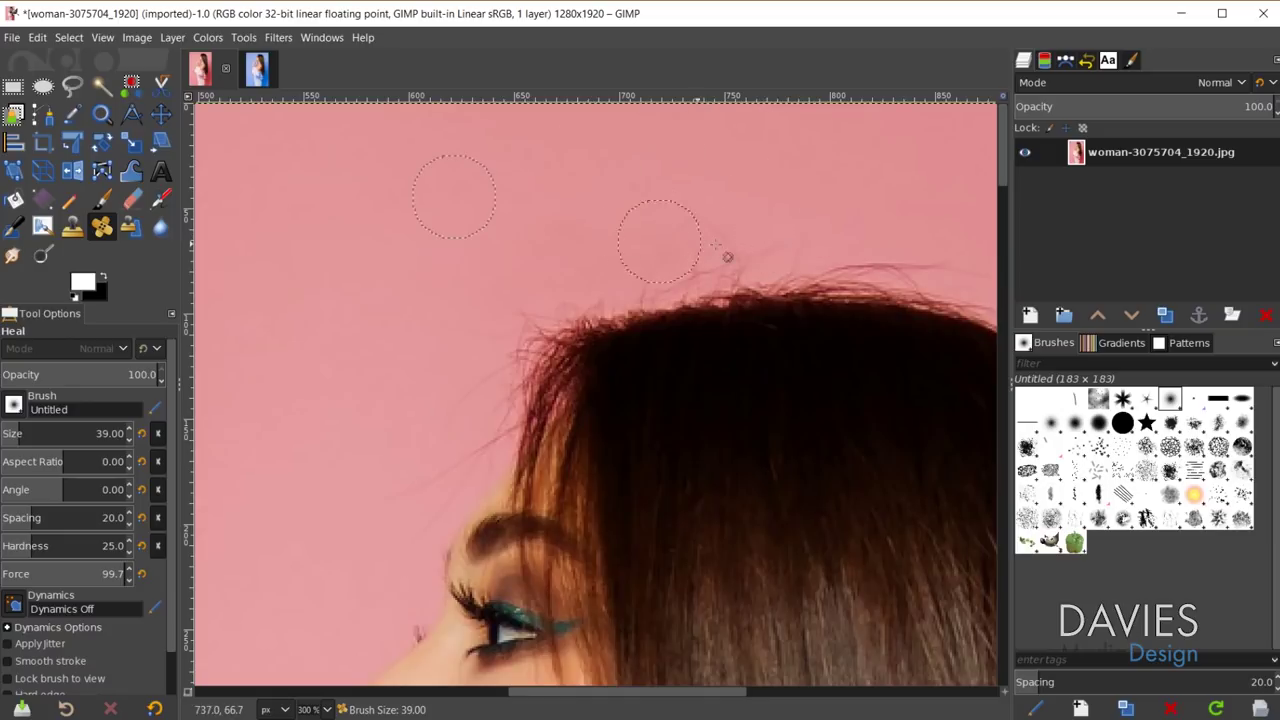
# - Sample clean background above the crown and heal the wispy hairs rising from the top of the head
pyautogui.keyDown('ctrl'); pyautogui.click(690, 151); pyautogui.keyUp('ctrl')
pyautogui.moveTo(785, 232)
pyautogui.mouseDown()
pyautogui.moveTo(656, 242)
pyautogui.moveTo(823, 249)
pyautogui.moveTo(780, 250)
pyautogui.mouseUp()
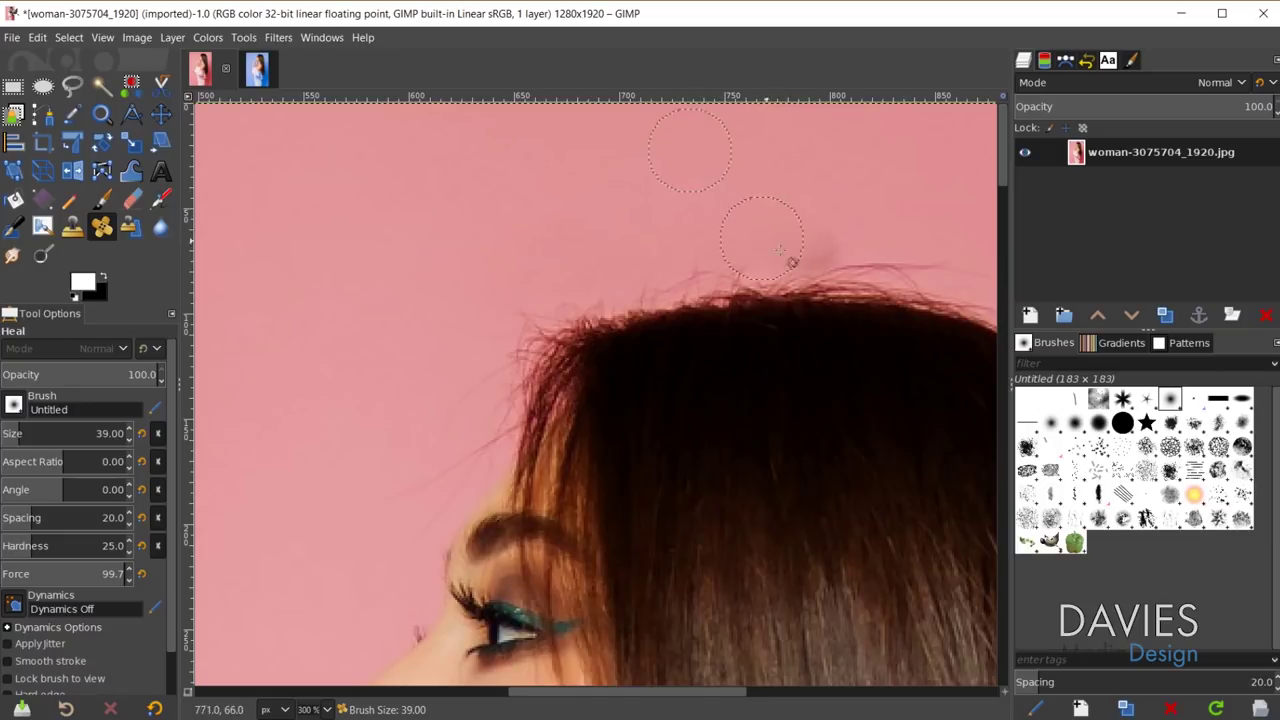
pyautogui.keyDown('ctrl'); pyautogui.click(710, 150); pyautogui.keyUp('ctrl')
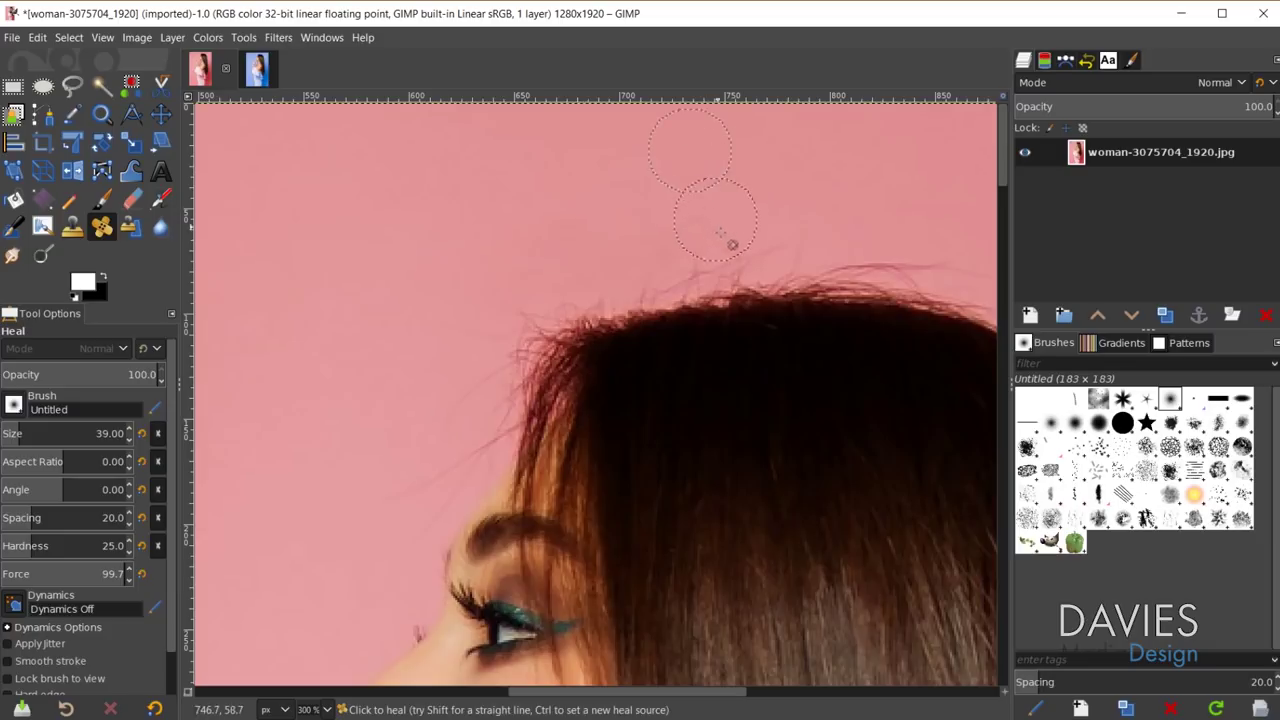
# - Reduce the heal brush to size 28 and heal the long flyaway hair arching over the crown from a background source
pyautogui.keyDown('ctrl'); pyautogui.click(883, 125); pyautogui.keyUp('ctrl')
pyautogui.scroll(-3, 866, 331)
pyautogui.scroll(4, 928, 290)
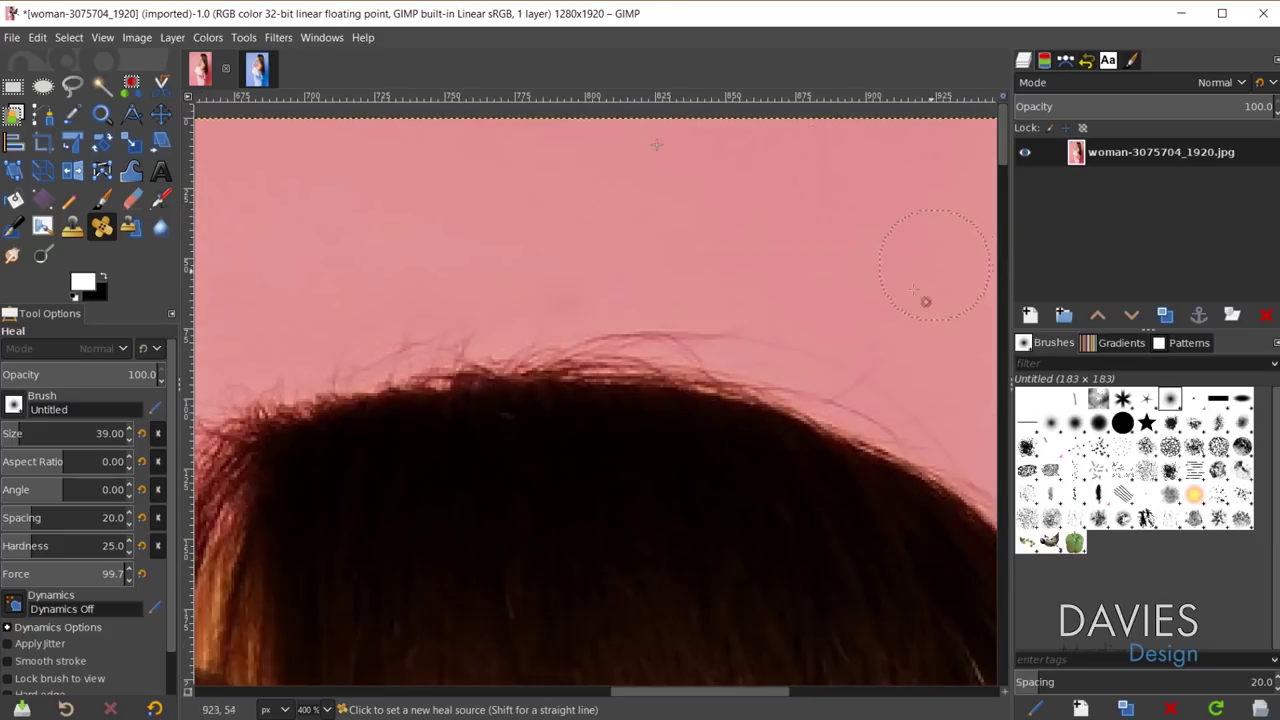
pyautogui.press('[')
pyautogui.press('[')
pyautogui.press('[')
pyautogui.press('[')
pyautogui.press('[')
pyautogui.press('[')
pyautogui.press('[')
pyautogui.press('[')
pyautogui.press('[')
pyautogui.press('[')
pyautogui.press('[')
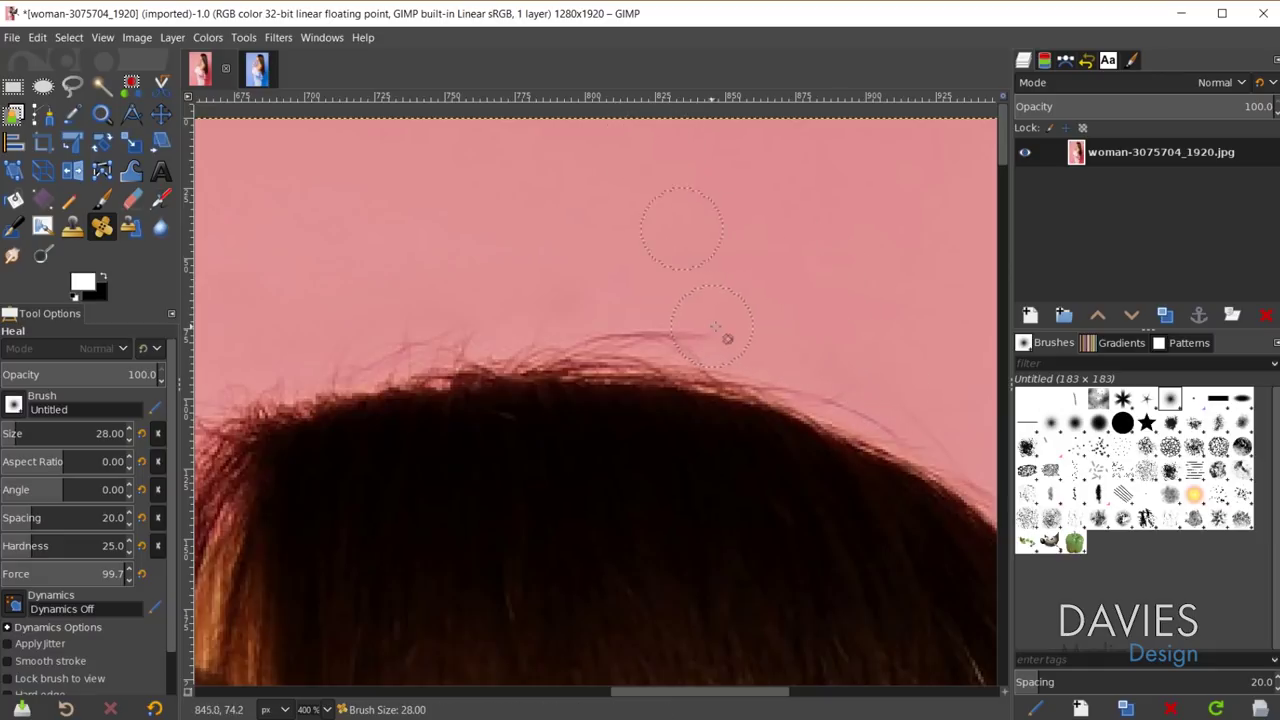
pyautogui.moveTo(682, 333); pyautogui.dragTo(630, 320)
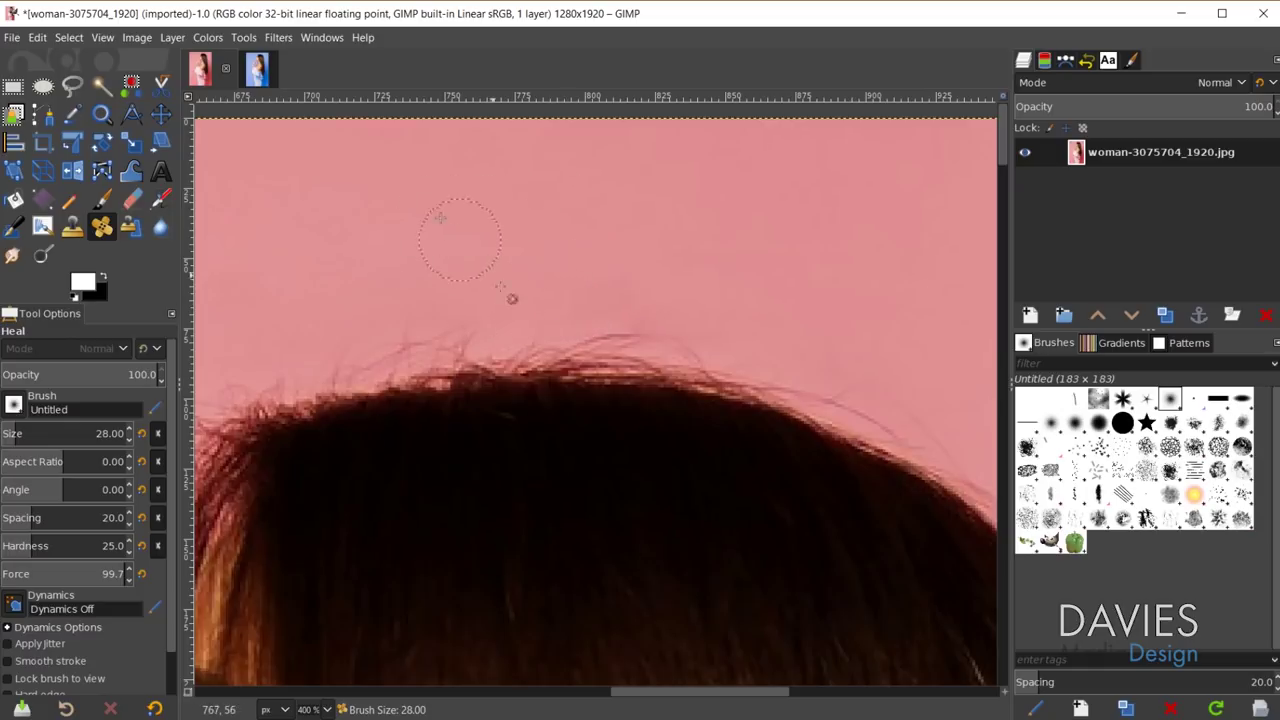
# - Resample the pink background in front of the face and heal the loose strands beside the forehead hairline
pyautogui.hscroll(-5, 370, 350)
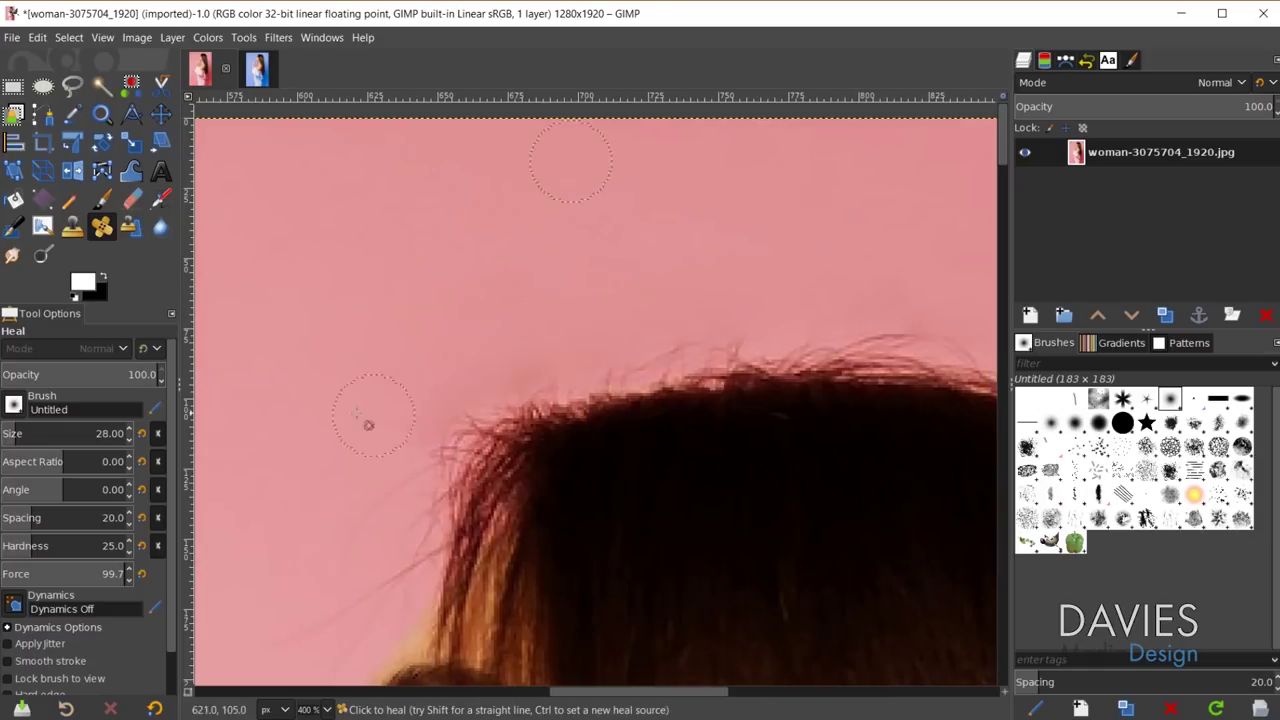
pyautogui.keyDown('ctrl'); pyautogui.click(298, 296); pyautogui.keyUp('ctrl')
pyautogui.scroll(-2, 400, 380)
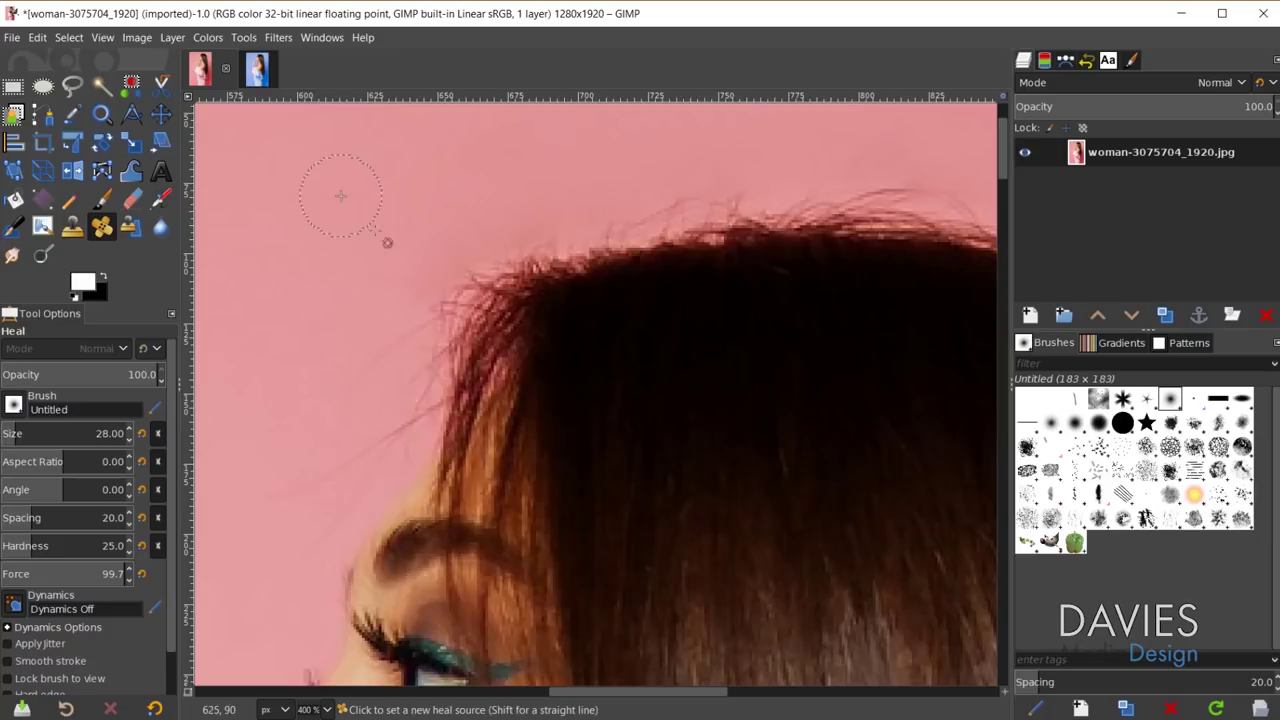
pyautogui.keyDown('ctrl'); pyautogui.click(326, 237); pyautogui.keyUp('ctrl')
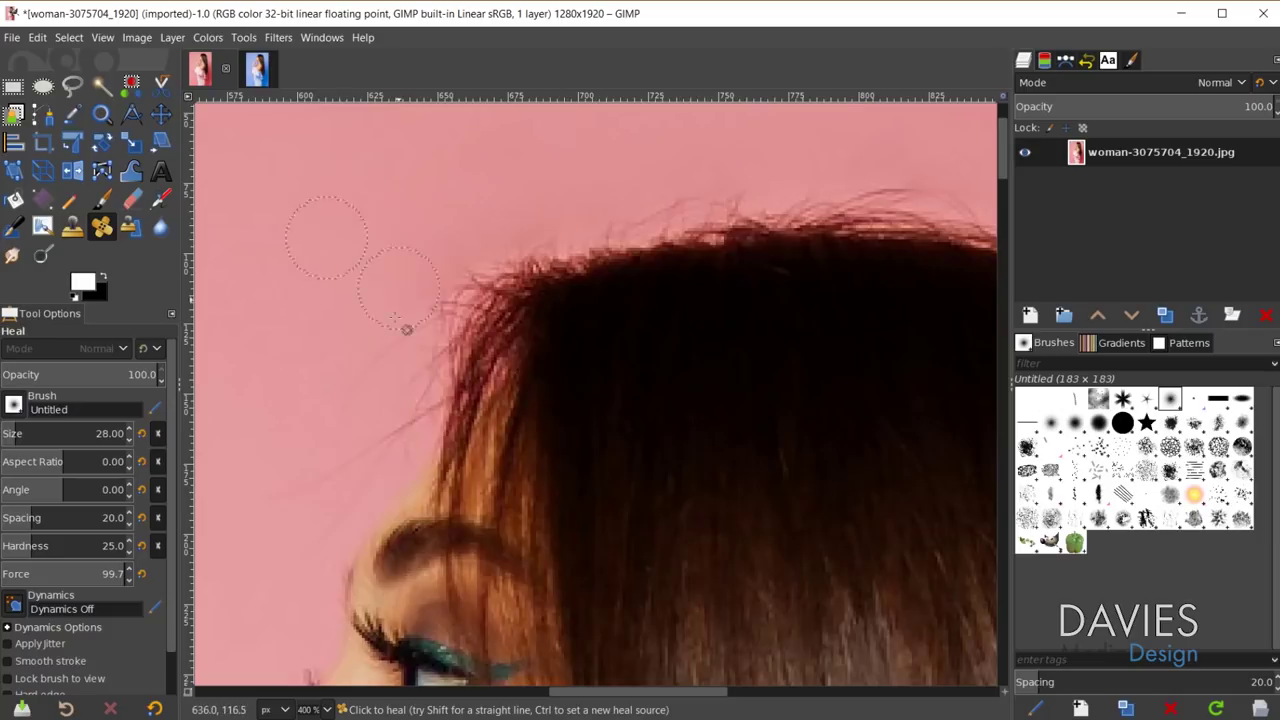
pyautogui.keyDown('ctrl'); pyautogui.click(251, 360); pyautogui.keyUp('ctrl')
pyautogui.click(305, 485)
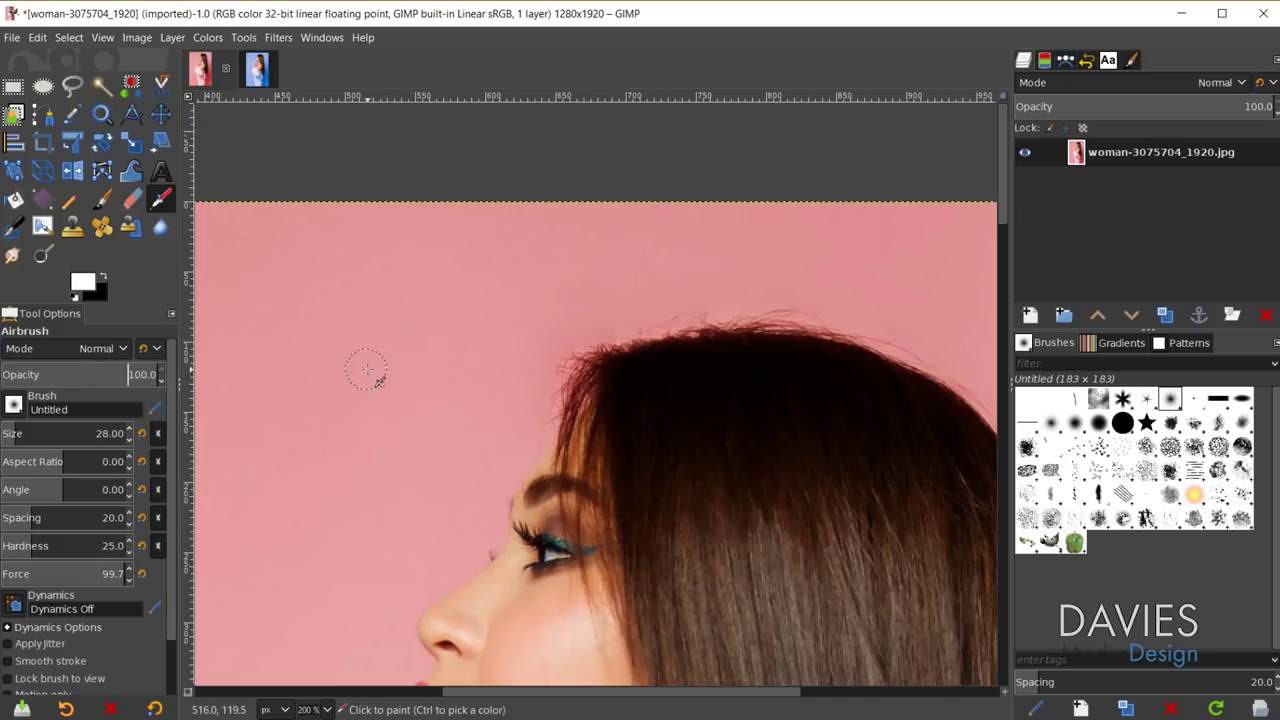
# - Set up the Airbrush with the pink background colour above the crown and the 2. Hardness 100 brush at size 25
pyautogui.keyDown('ctrl'); pyautogui.click(694, 280); pyautogui.keyUp('ctrl')
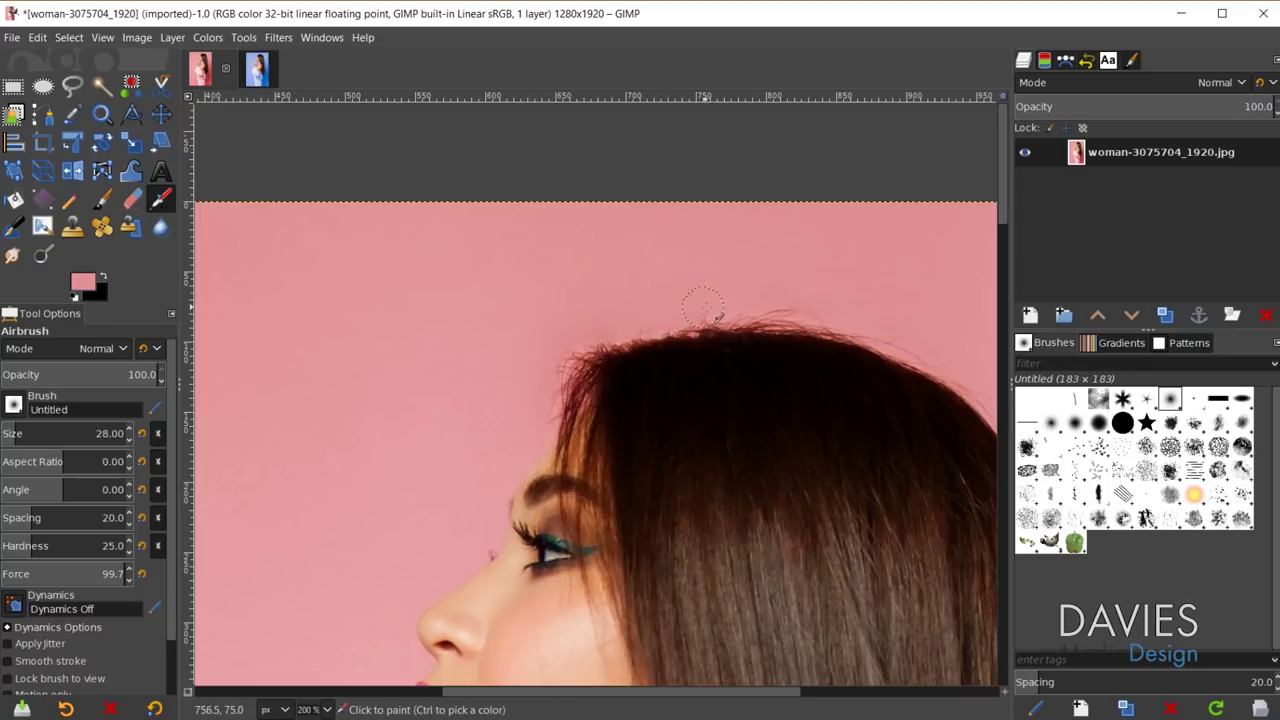
pyautogui.keyDown('ctrl'); pyautogui.scroll(2, 716, 310); pyautogui.keyUp('ctrl')
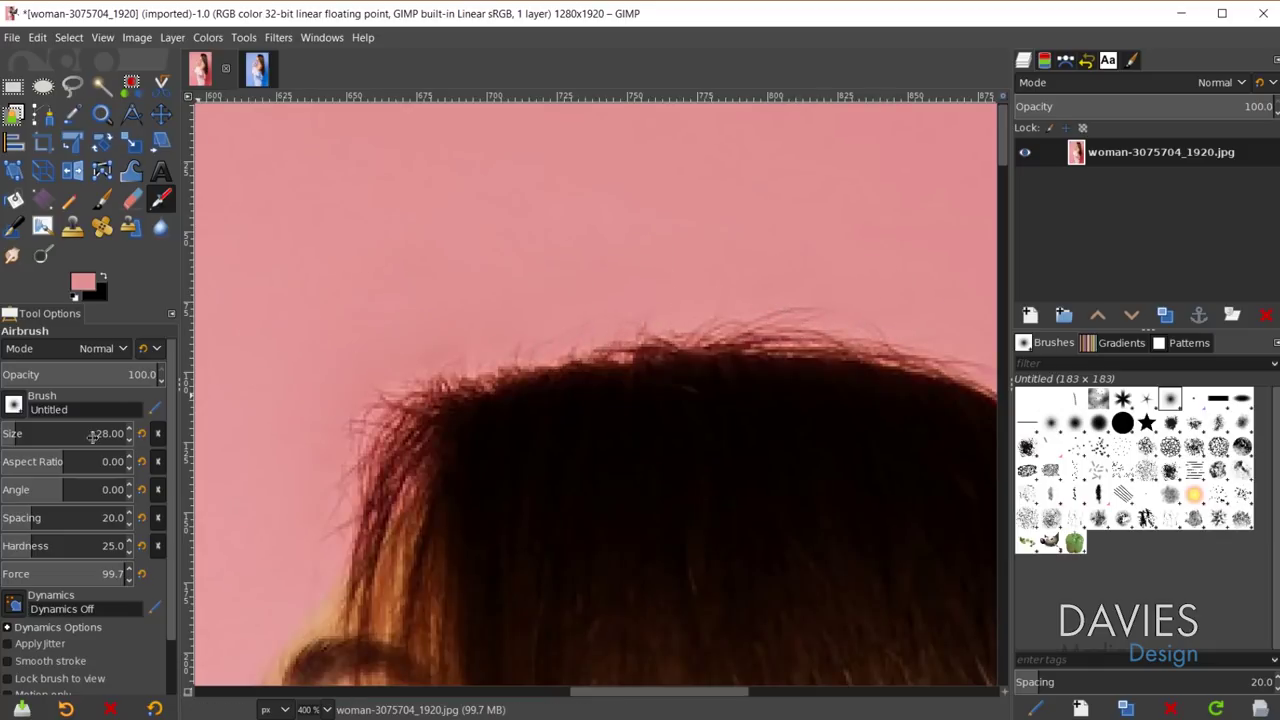
pyautogui.click(13, 404)
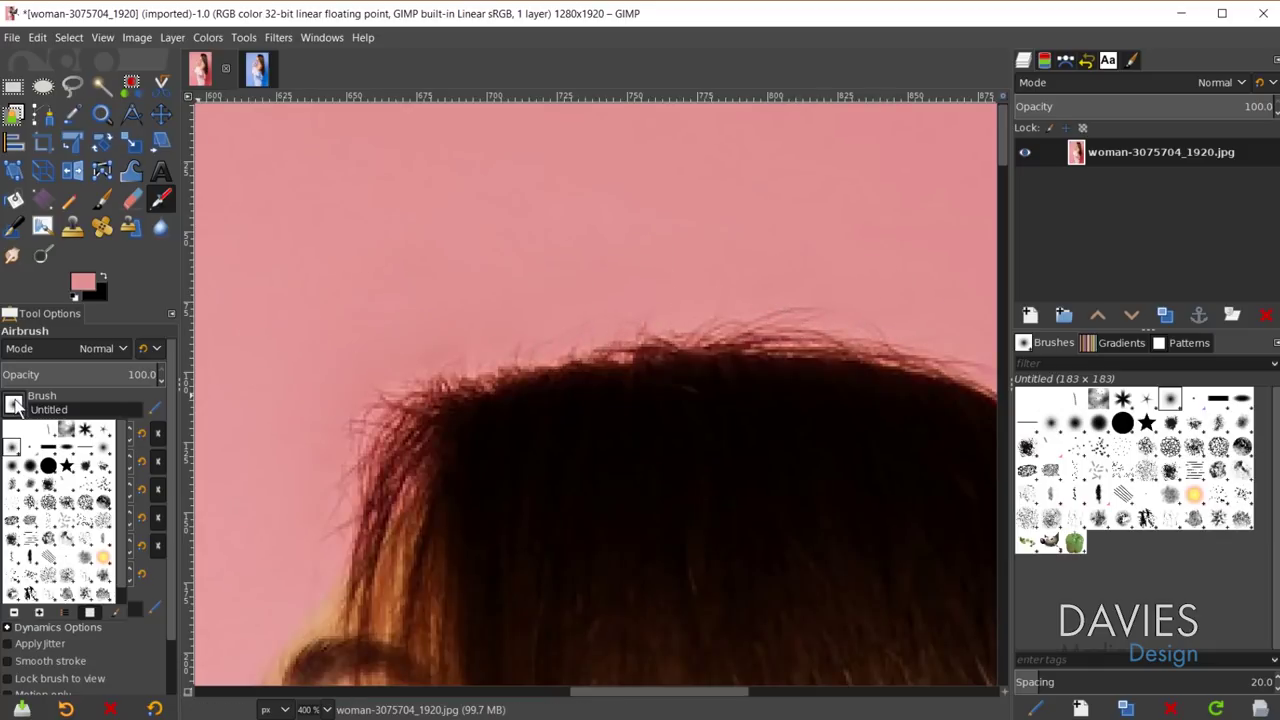
pyautogui.click(47, 466)
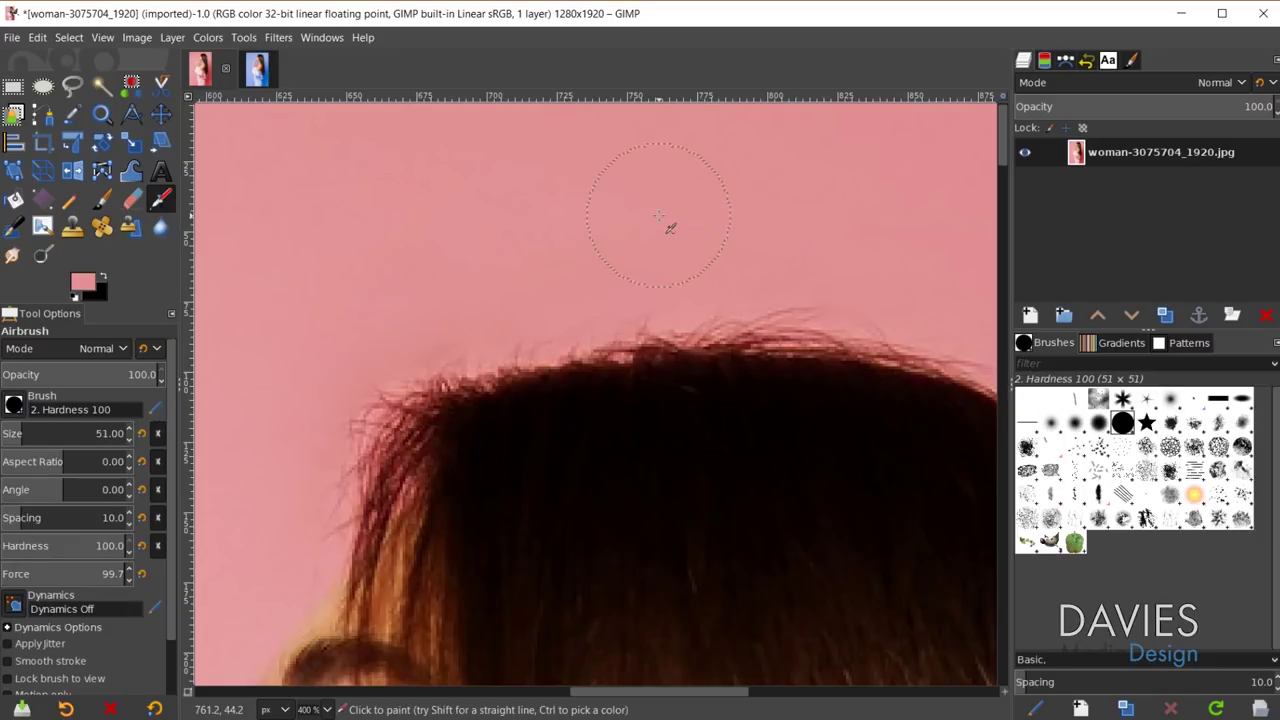
pyautogui.press('[')
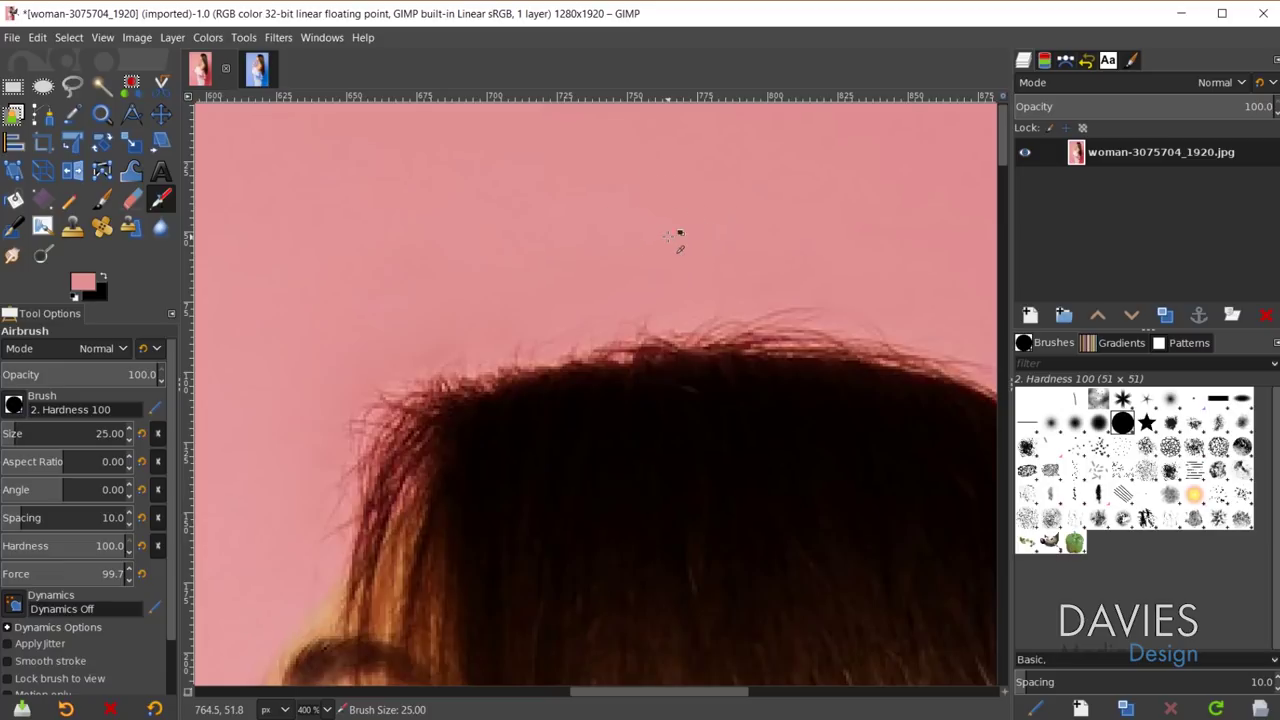
# - Airbrush pink background over the wispy hairs above the crown and beside the front hairline
pyautogui.moveTo(859, 293)
pyautogui.mouseDown()
pyautogui.moveTo(815, 312)
pyautogui.moveTo(669, 306)
pyautogui.mouseUp()
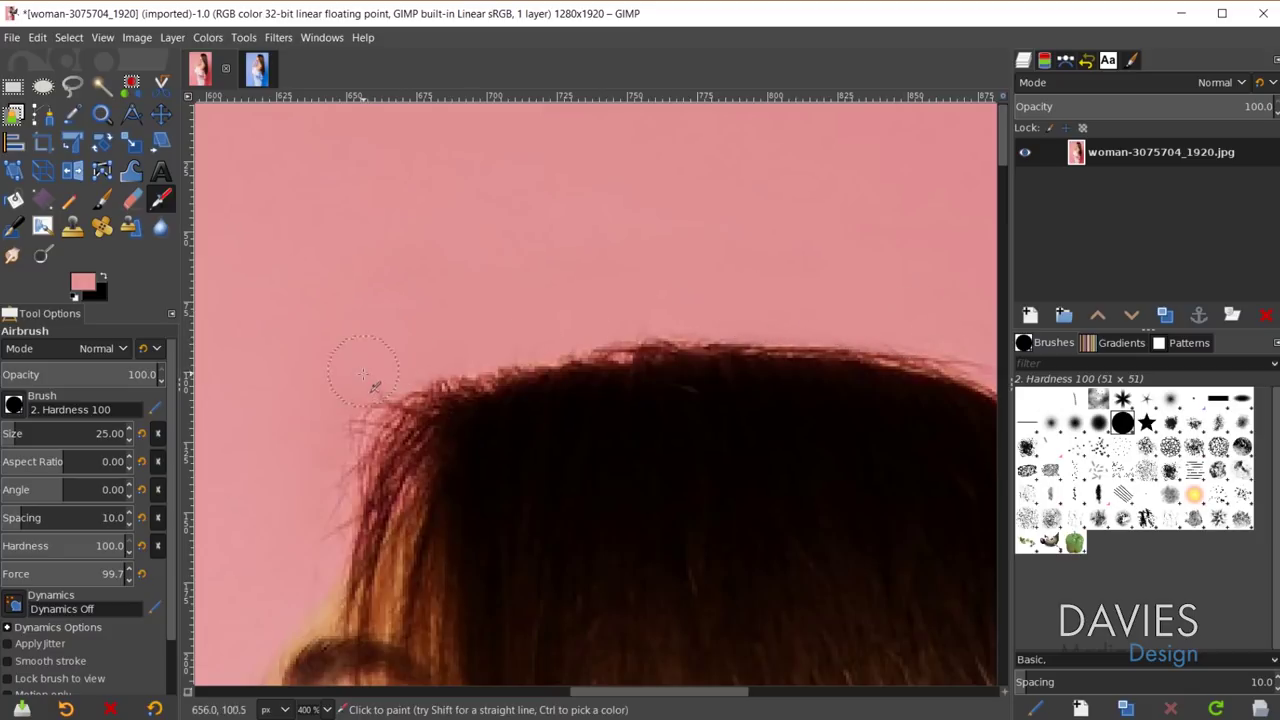
pyautogui.moveTo(363, 375)
pyautogui.mouseDown()
pyautogui.moveTo(351, 412)
pyautogui.moveTo(437, 347)
pyautogui.moveTo(314, 449)
pyautogui.mouseUp()
pyautogui.press('-')
pyautogui.scroll(-3, 866, 531)
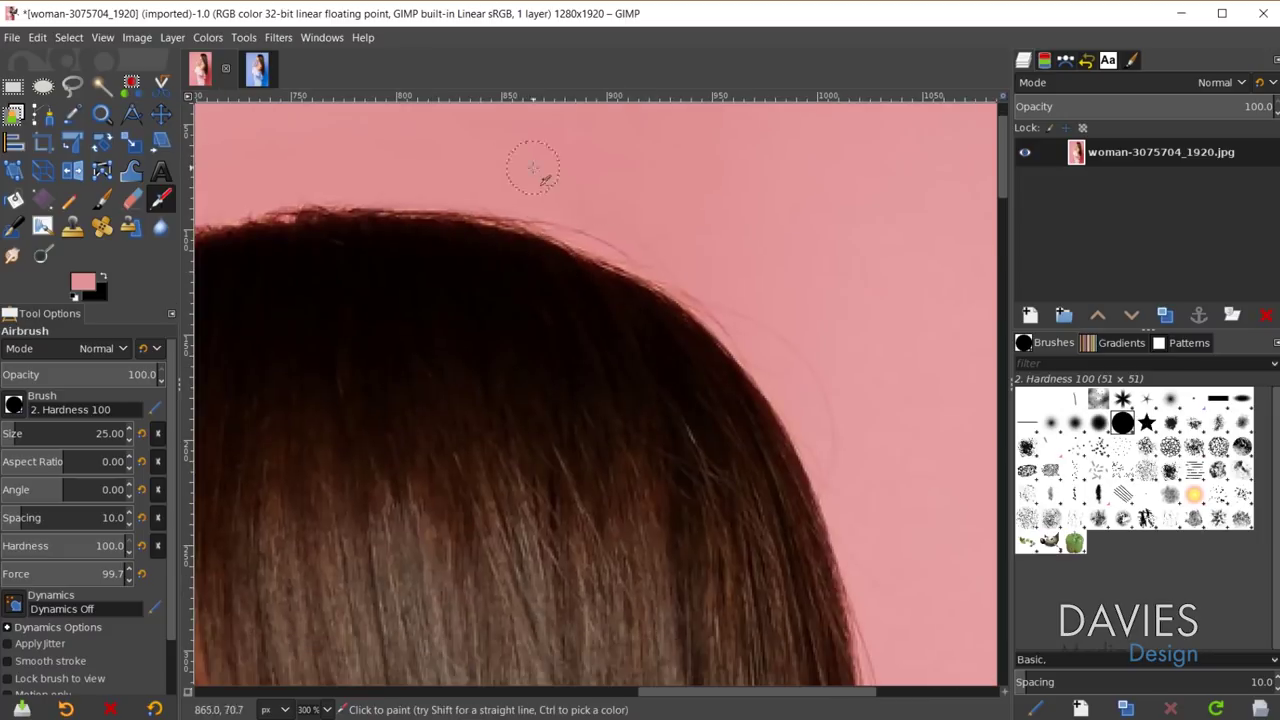
pyautogui.moveTo(629, 163)
pyautogui.mouseDown()
pyautogui.moveTo(632, 240)
pyautogui.moveTo(557, 206)
pyautogui.mouseUp()
pyautogui.moveTo(451, 166); pyautogui.dragTo(559, 215)
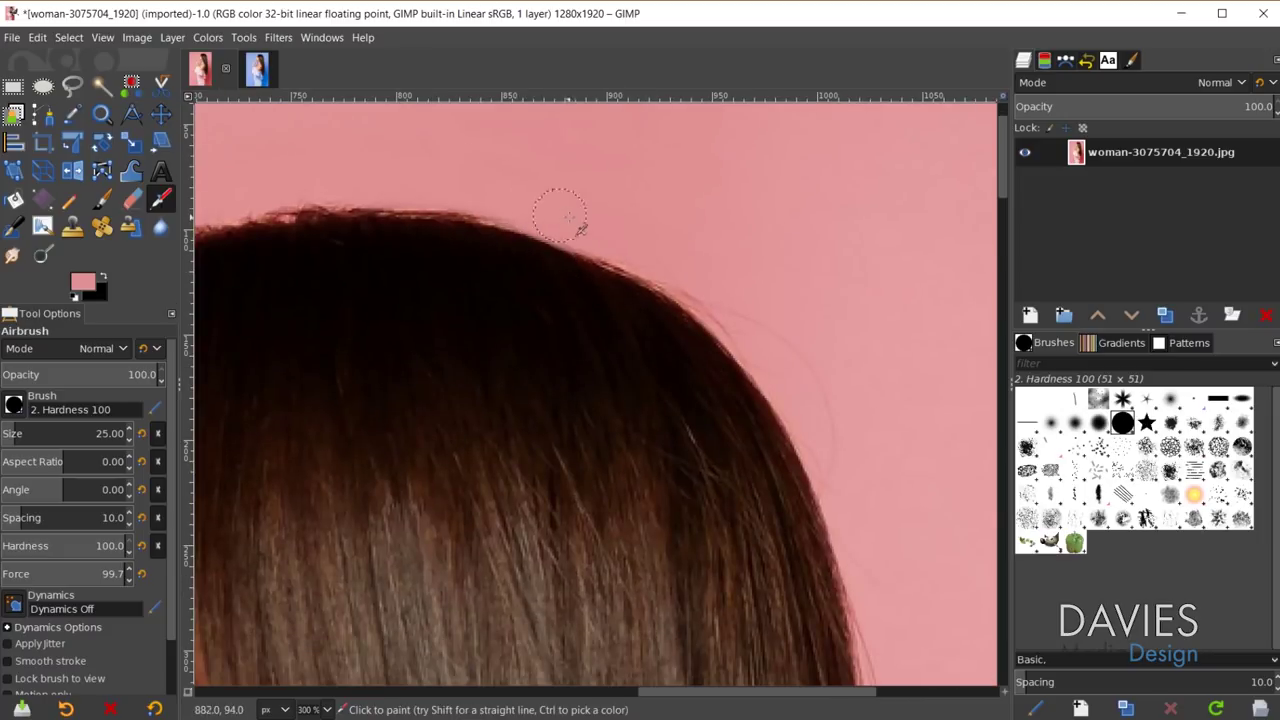
pyautogui.scroll(2, 557, 263)
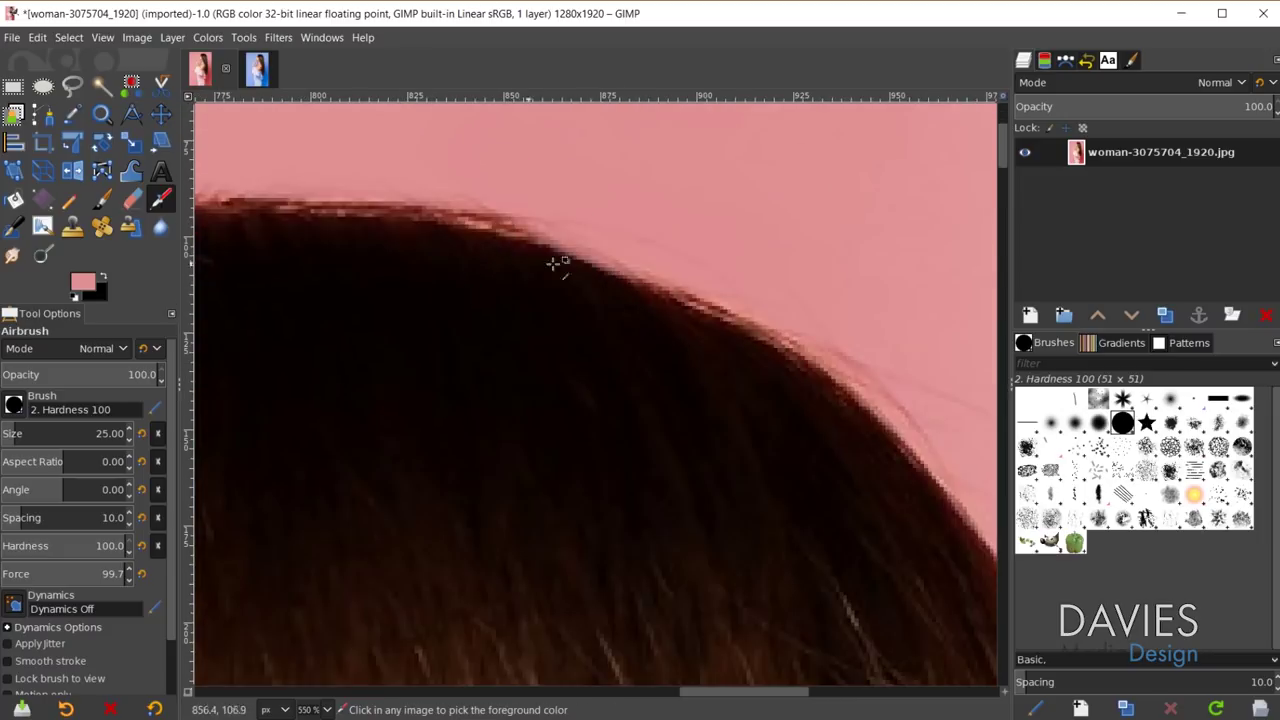
pyautogui.hotkey('ctrl', 'z')
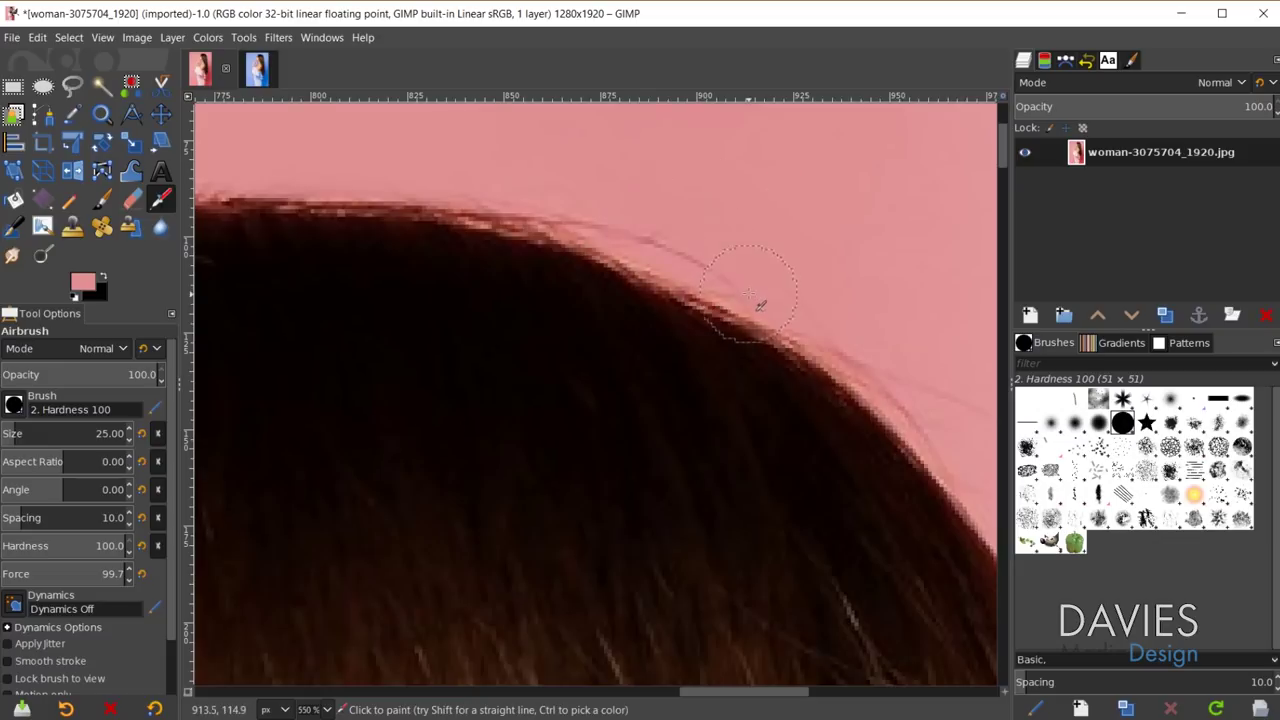
# - Reduce the Airbrush size to 11 and paint out the thin hair arching off the back of the crown
pyautogui.press('[')
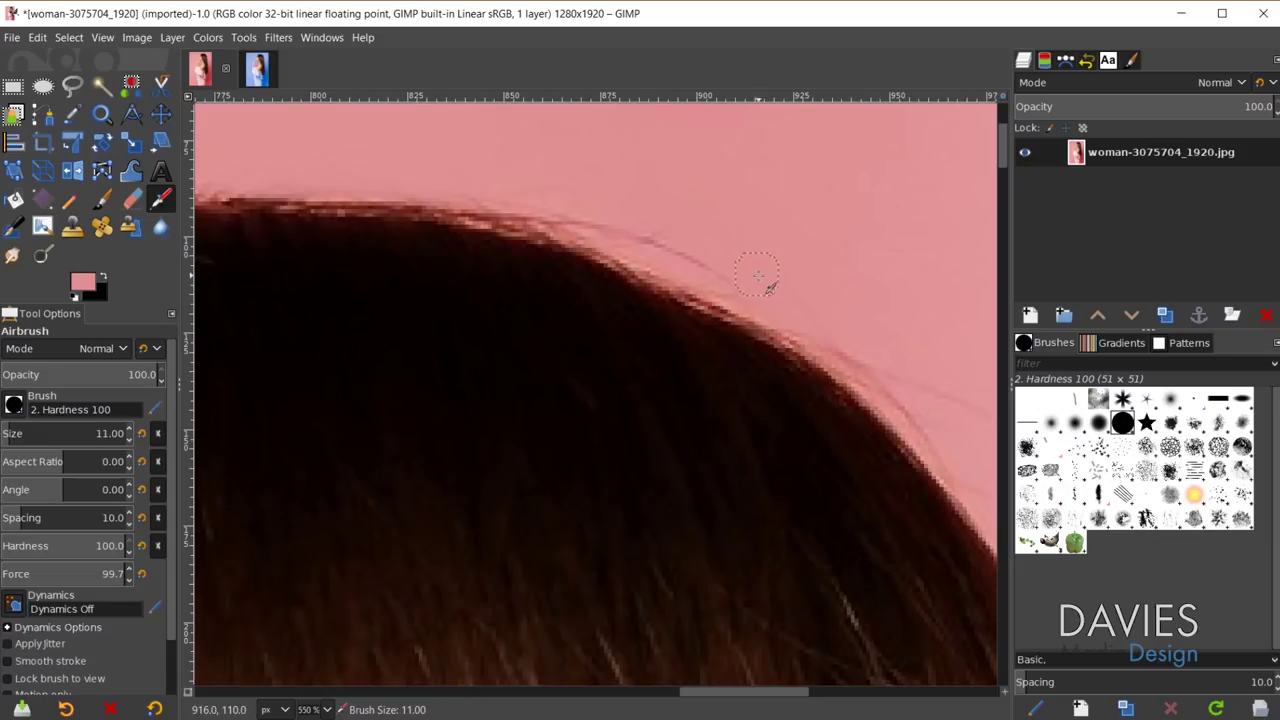
pyautogui.moveTo(647, 237); pyautogui.dragTo(569, 211)
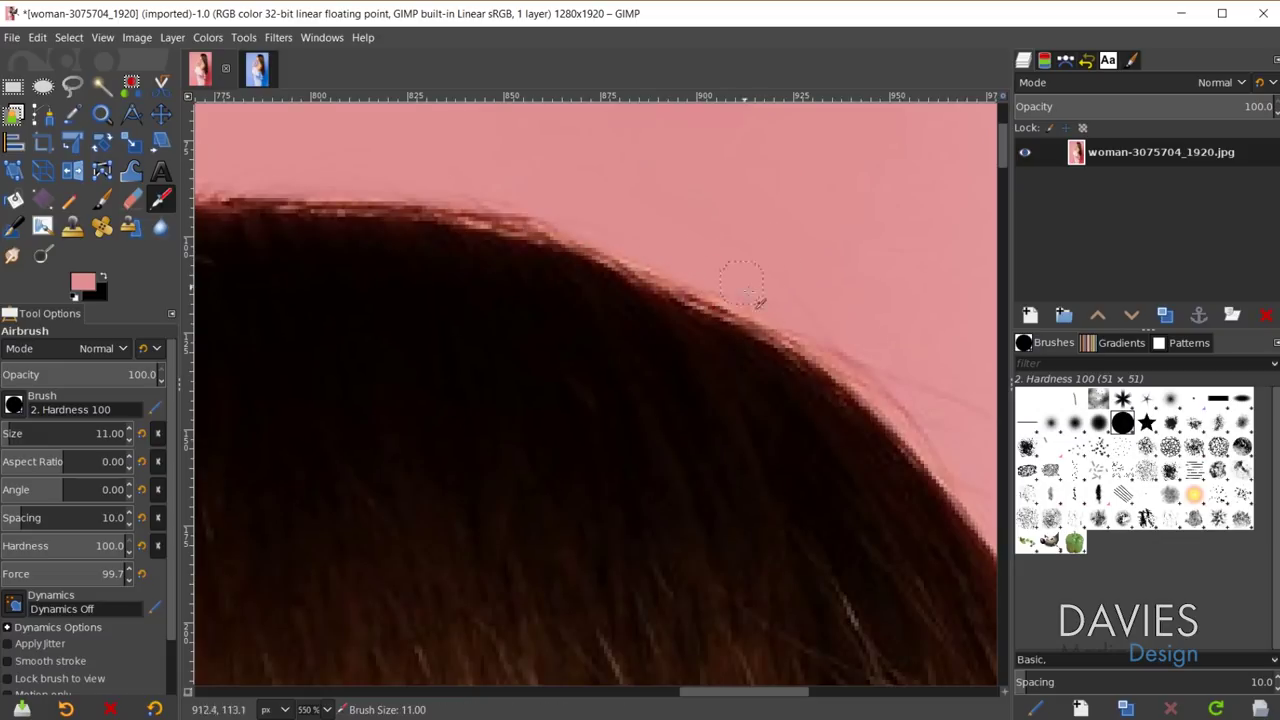
# - Switch to the Heal tool and sample the clean pink background just behind the back of the head
pyautogui.press('1')
pyautogui.press('2')
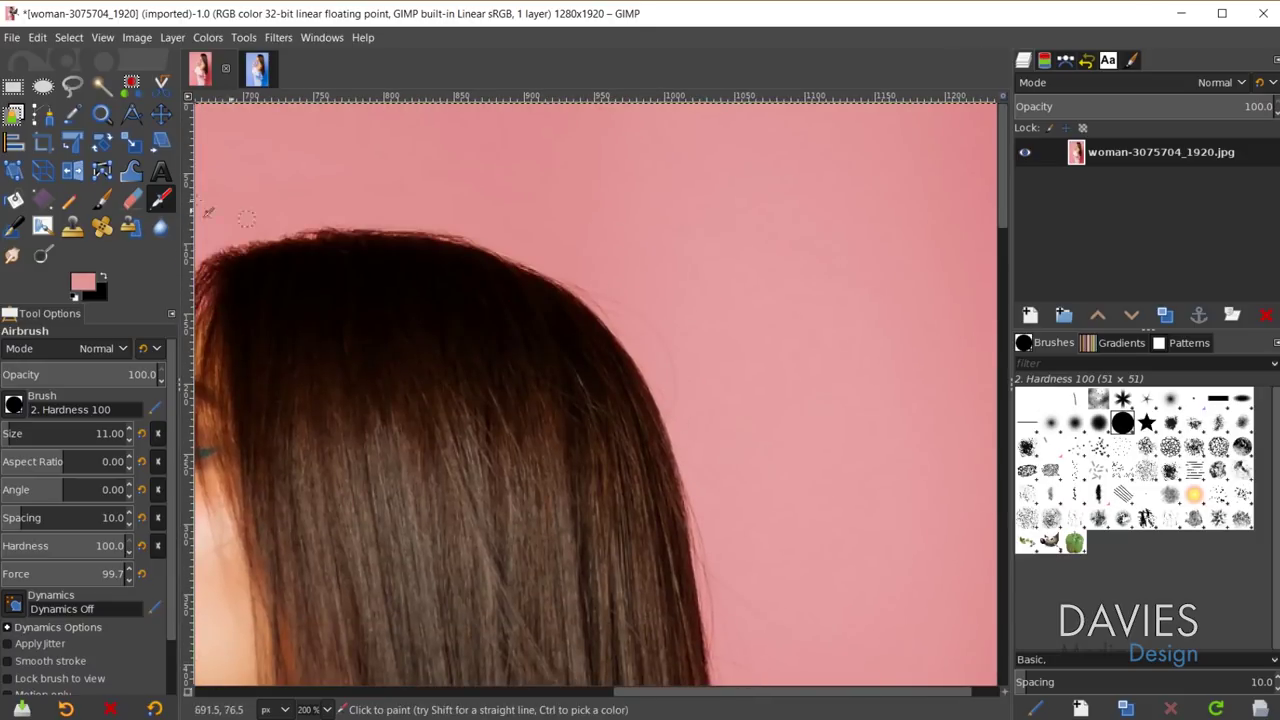
pyautogui.click(100, 228)
pyautogui.keyDown('ctrl'); pyautogui.click(643, 263); pyautogui.keyUp('ctrl')
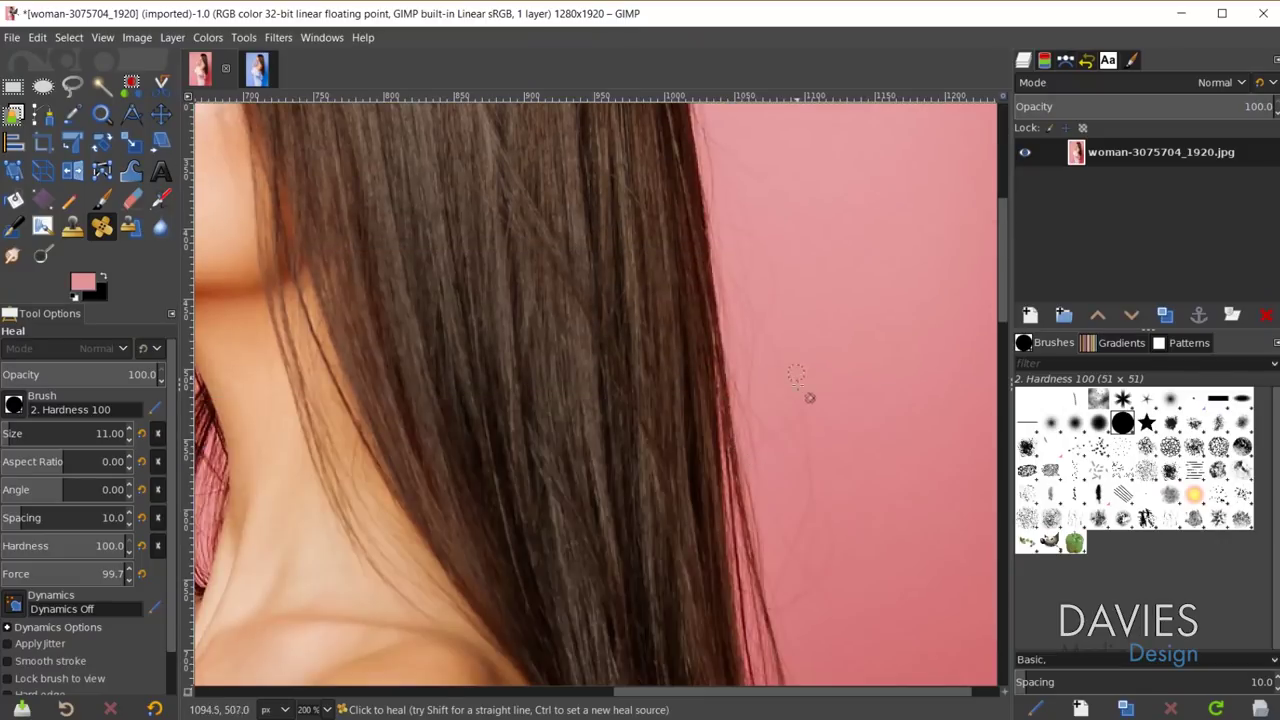
# - Roughly outline the woman's head, hair, neck and bare shoulder with Foreground Select, closing and confirming the outline for refinement
pyautogui.press('1')
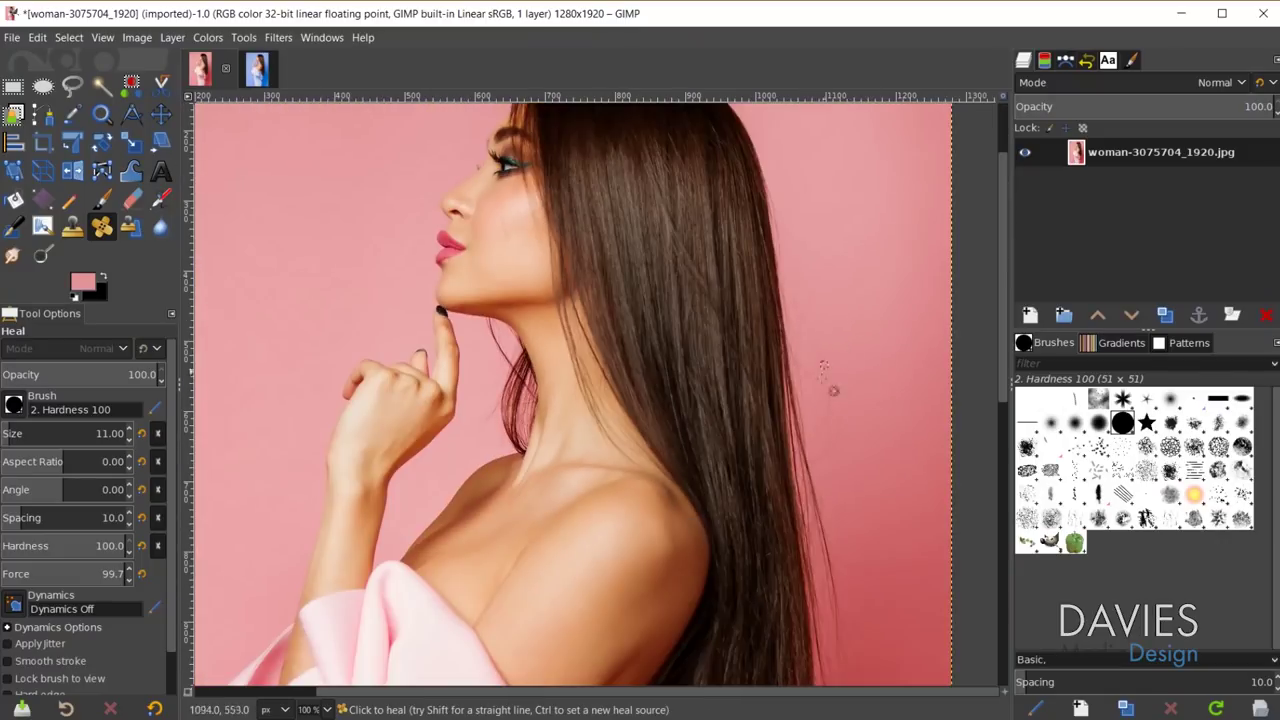
pyautogui.scroll(-5, 826, 326)
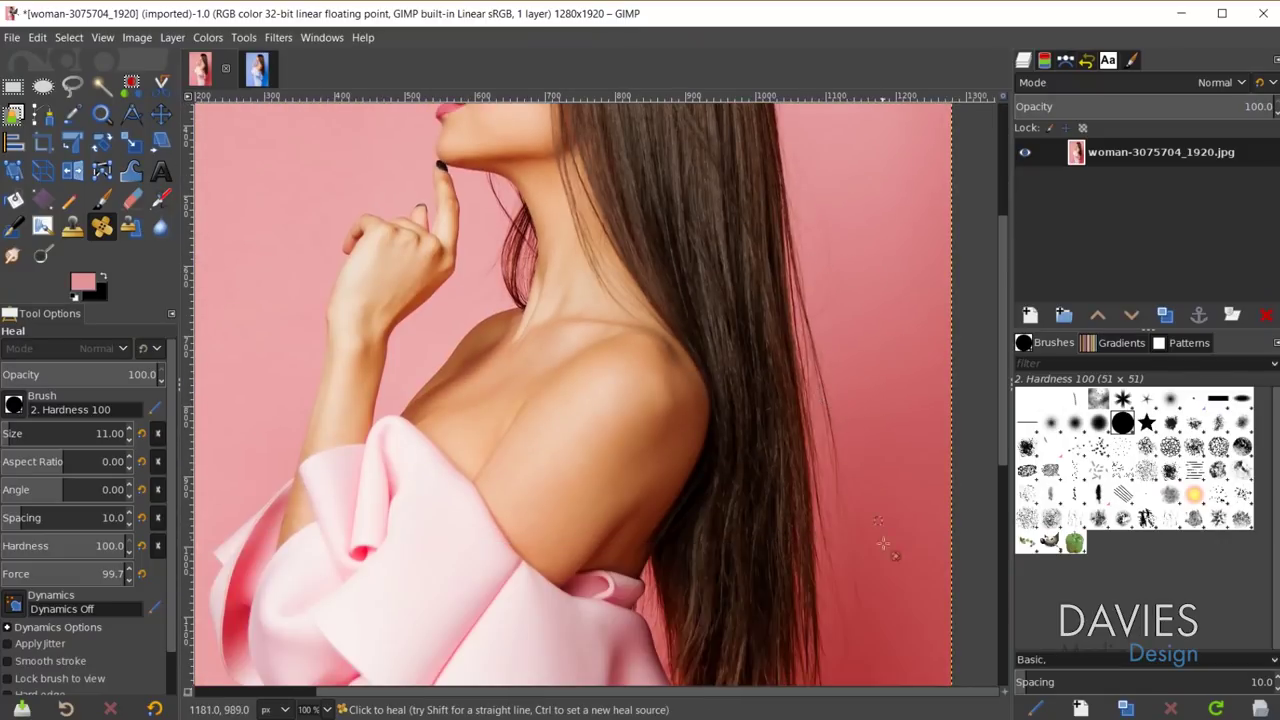
pyautogui.scroll(7, 858, 480)
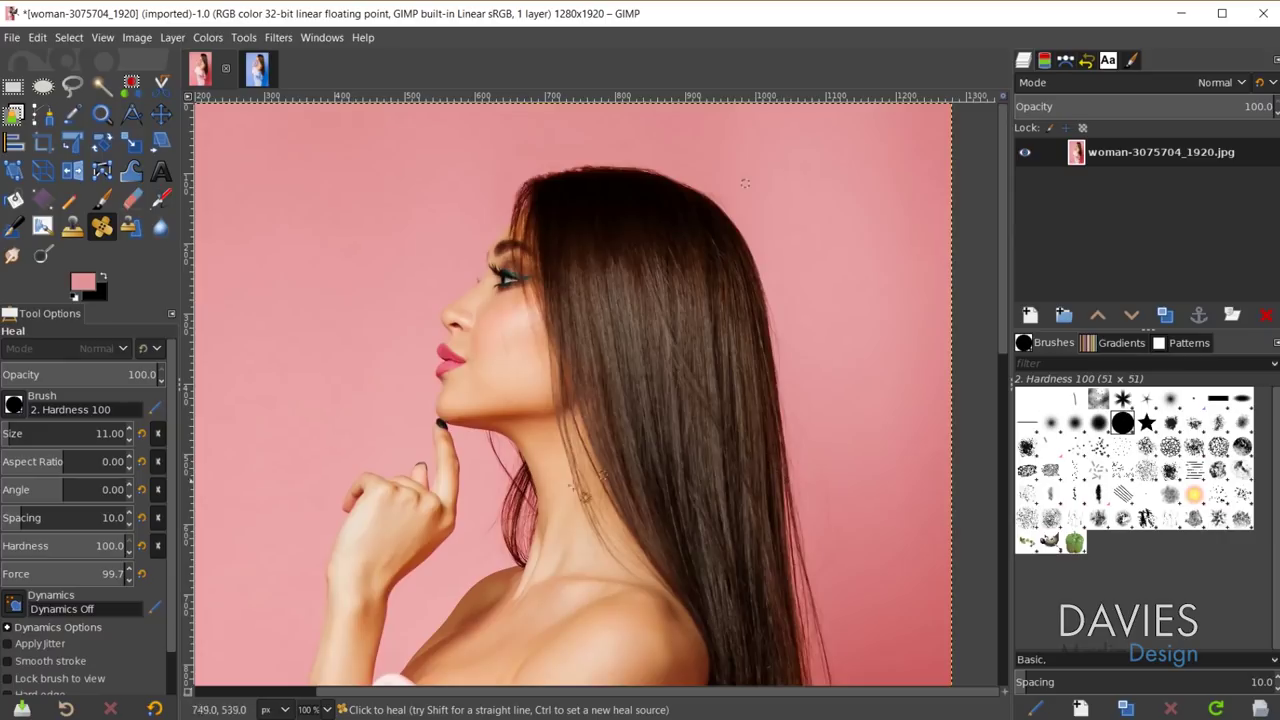
pyautogui.press('-')
pyautogui.press('-')
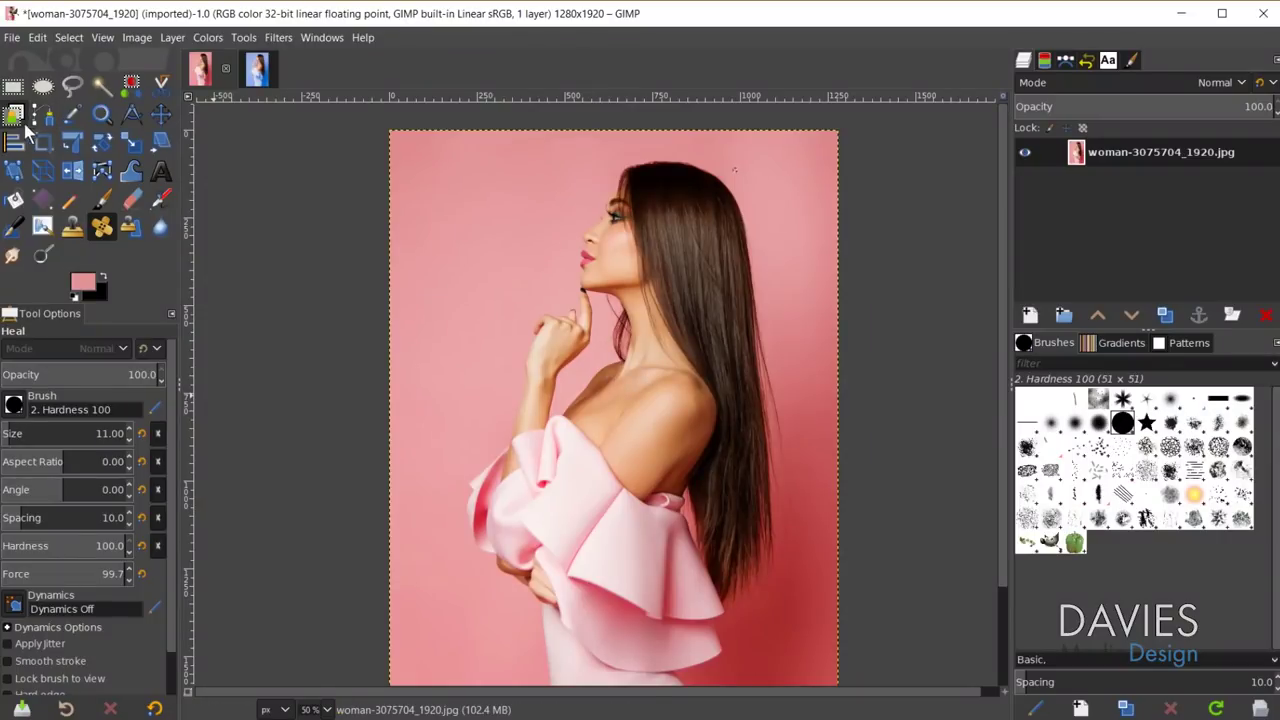
pyautogui.click(14, 117)
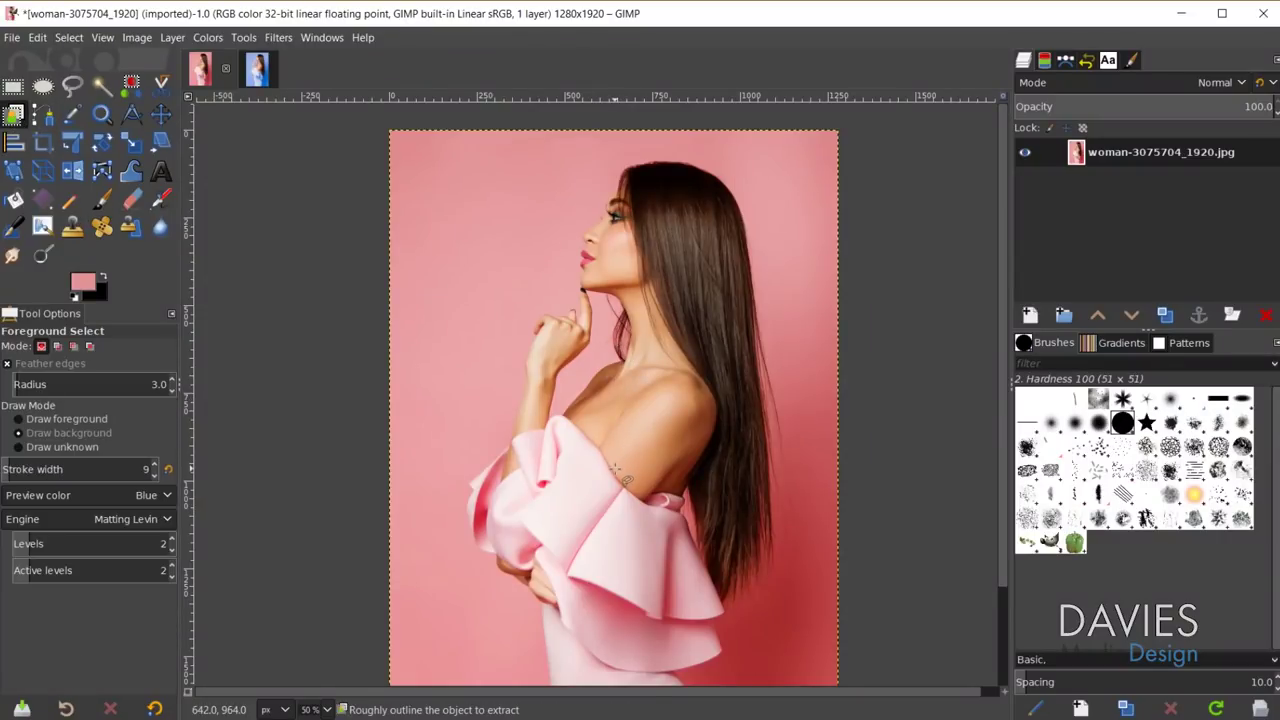
pyautogui.click(612, 460)
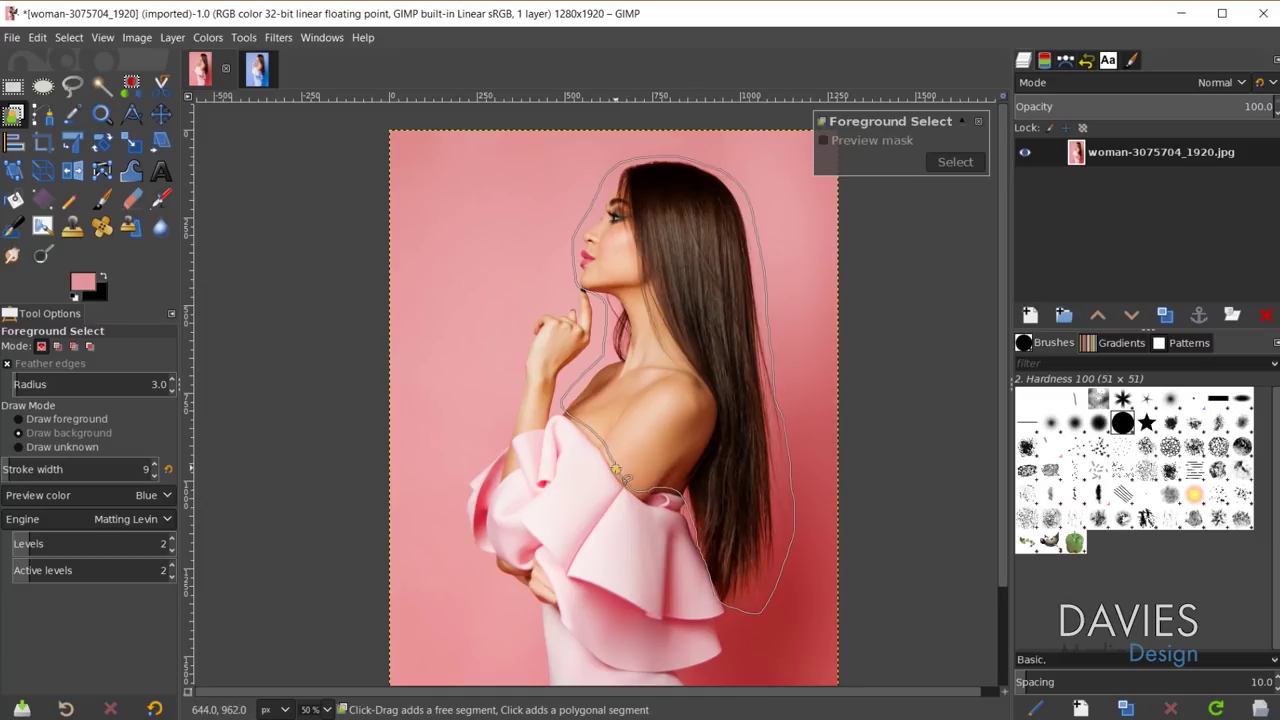
pyautogui.click(615, 468)
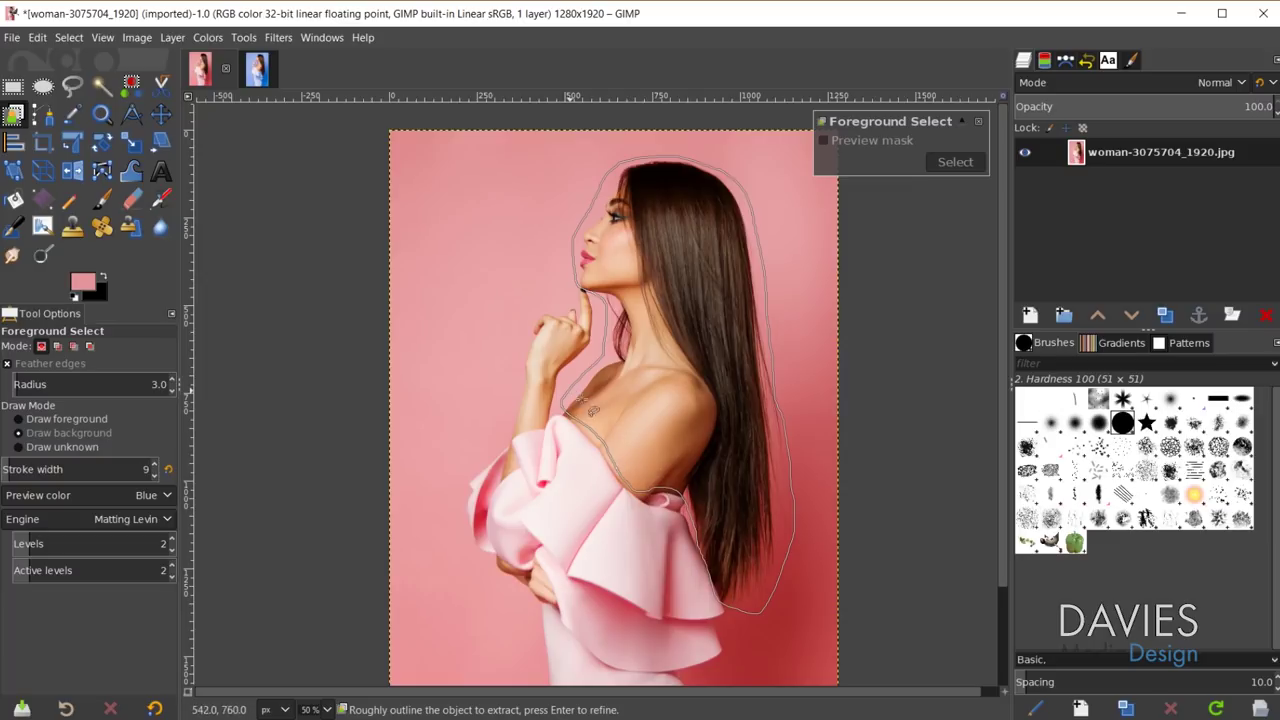
pyautogui.press('Return')
# - Set the Foreground Select refinement stroke width to 77
pyautogui.press('[')
pyautogui.press('[')
pyautogui.press('[')
pyautogui.press('[')
pyautogui.press('[')
pyautogui.press('[')
pyautogui.press('[')
pyautogui.press('[')
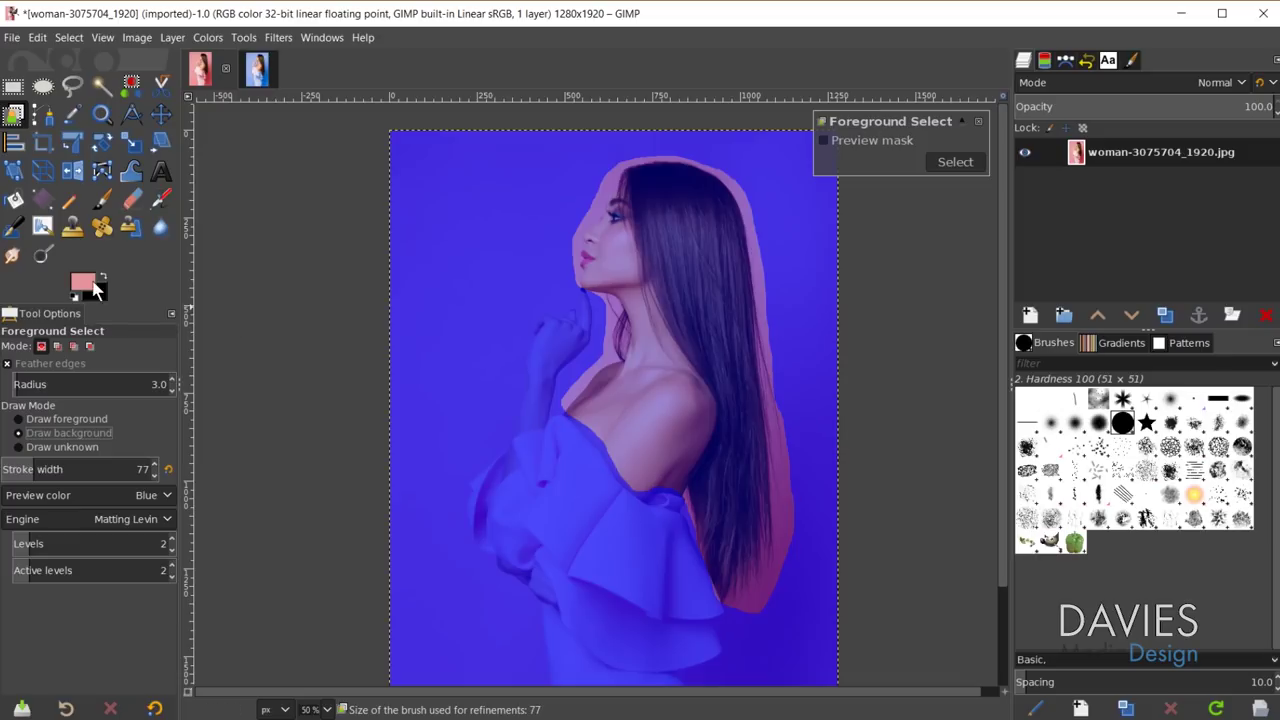
# - Change the foreground colour to bright green, 39ff22
pyautogui.click(93, 284)
pyautogui.moveTo(196, 225); pyautogui.dragTo(203, 235)
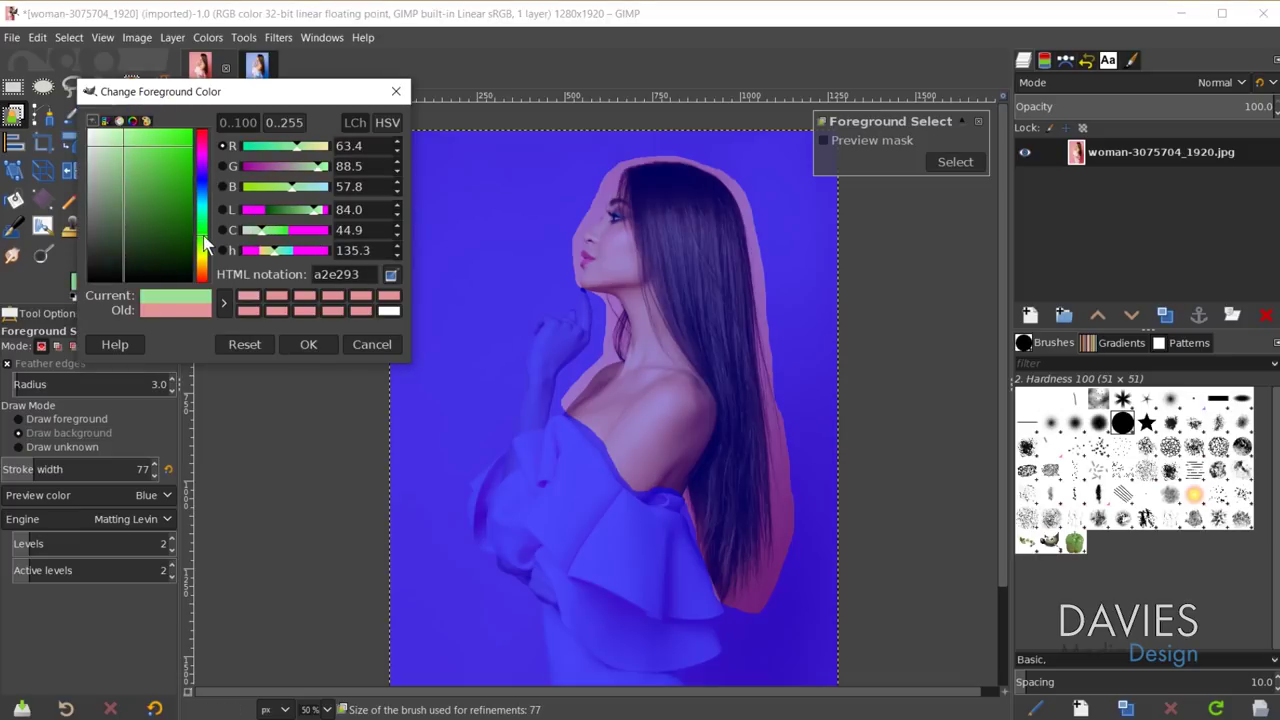
pyautogui.moveTo(165, 170); pyautogui.dragTo(185, 133)
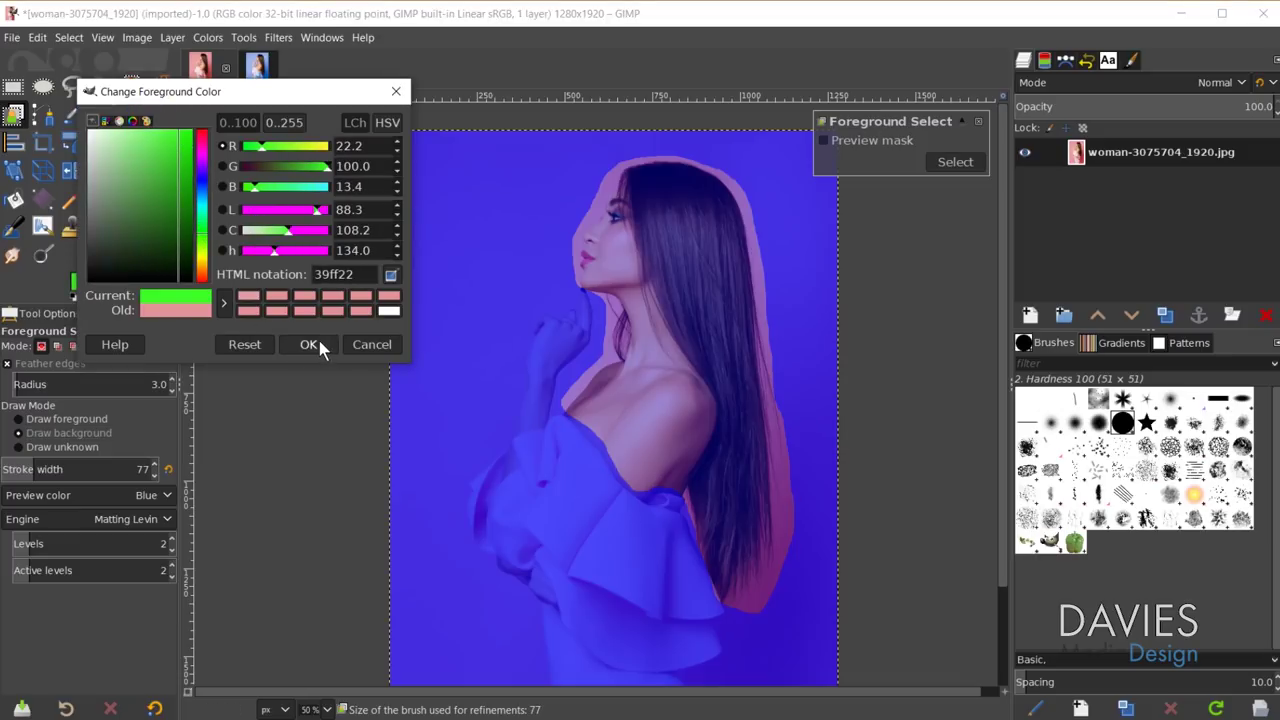
pyautogui.click(318, 343)
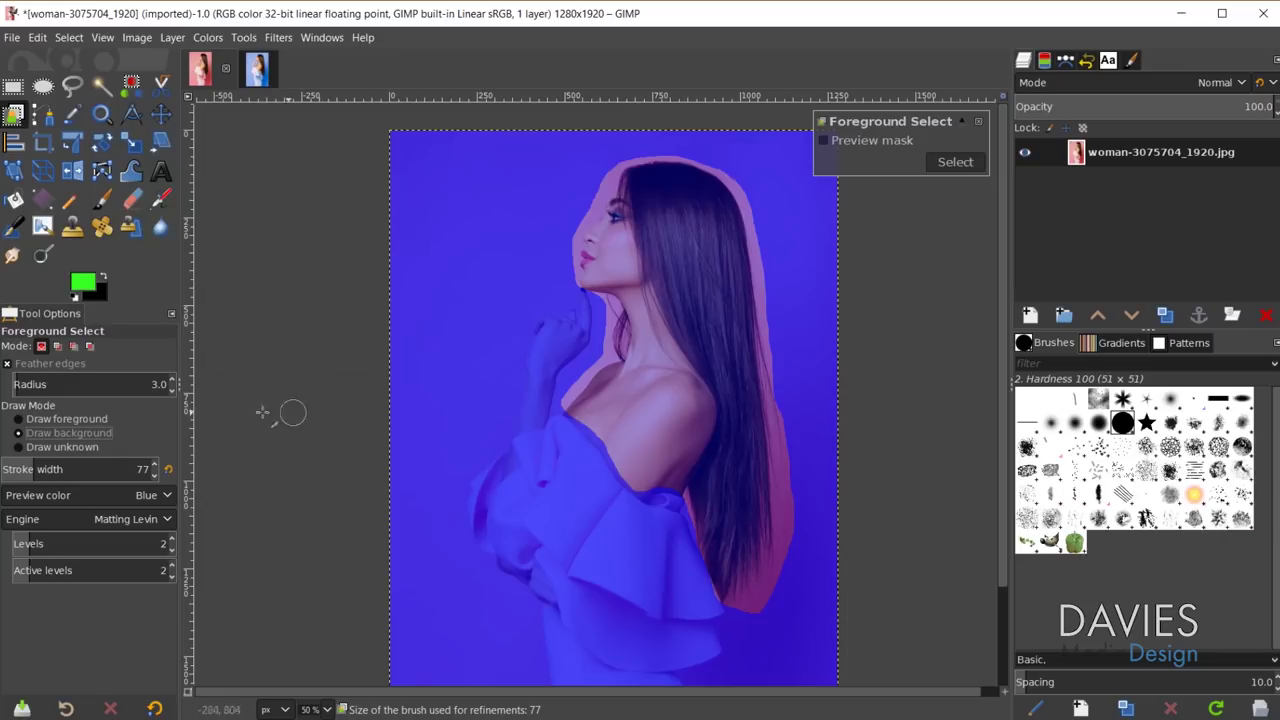
# - Set the draw mode to Draw foreground and mark the inside of the face, hair, neck and shoulder
pyautogui.click(20, 421)
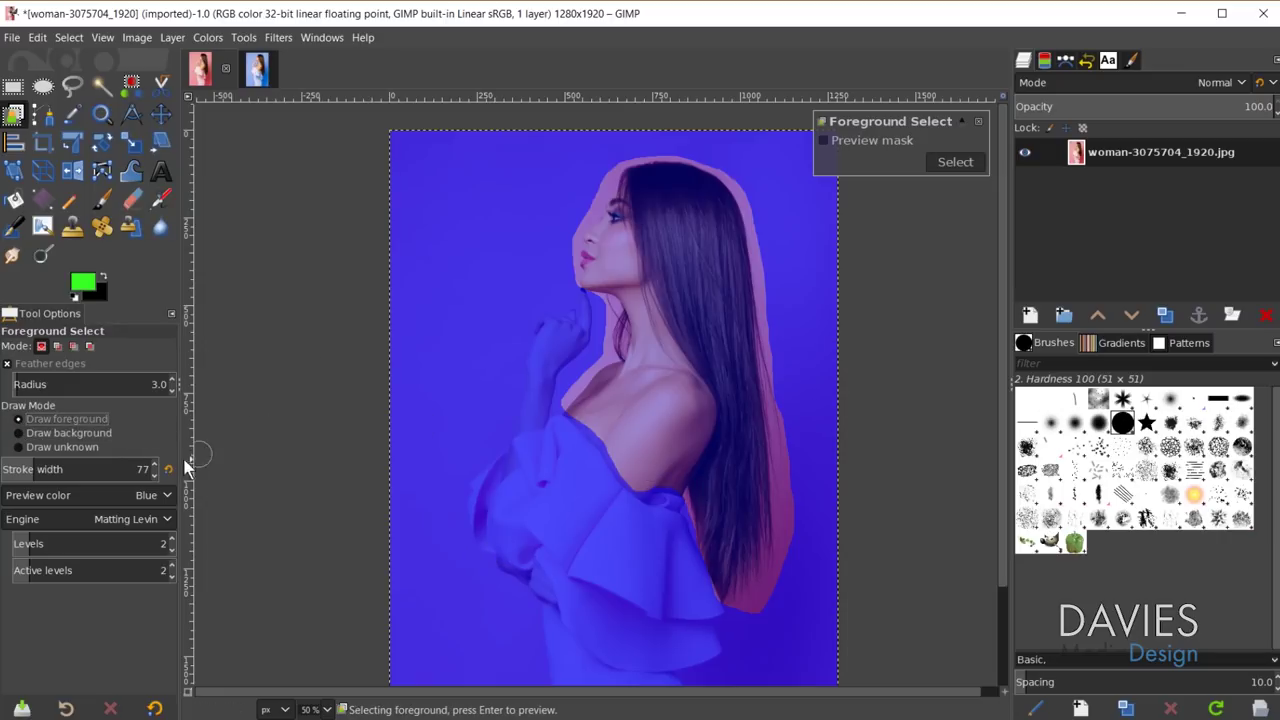
pyautogui.moveTo(645, 472)
pyautogui.mouseDown()
pyautogui.moveTo(601, 430)
pyautogui.moveTo(605, 402)
pyautogui.moveTo(652, 352)
pyautogui.moveTo(650, 297)
pyautogui.moveTo(606, 250)
pyautogui.moveTo(637, 195)
pyautogui.moveTo(675, 187)
pyautogui.moveTo(711, 212)
pyautogui.moveTo(718, 255)
pyautogui.moveTo(737, 437)
pyautogui.moveTo(730, 527)
pyautogui.moveTo(647, 463)
pyautogui.moveTo(711, 430)
pyautogui.moveTo(651, 250)
pyautogui.moveTo(673, 388)
pyautogui.moveTo(622, 276)
pyautogui.mouseUp()
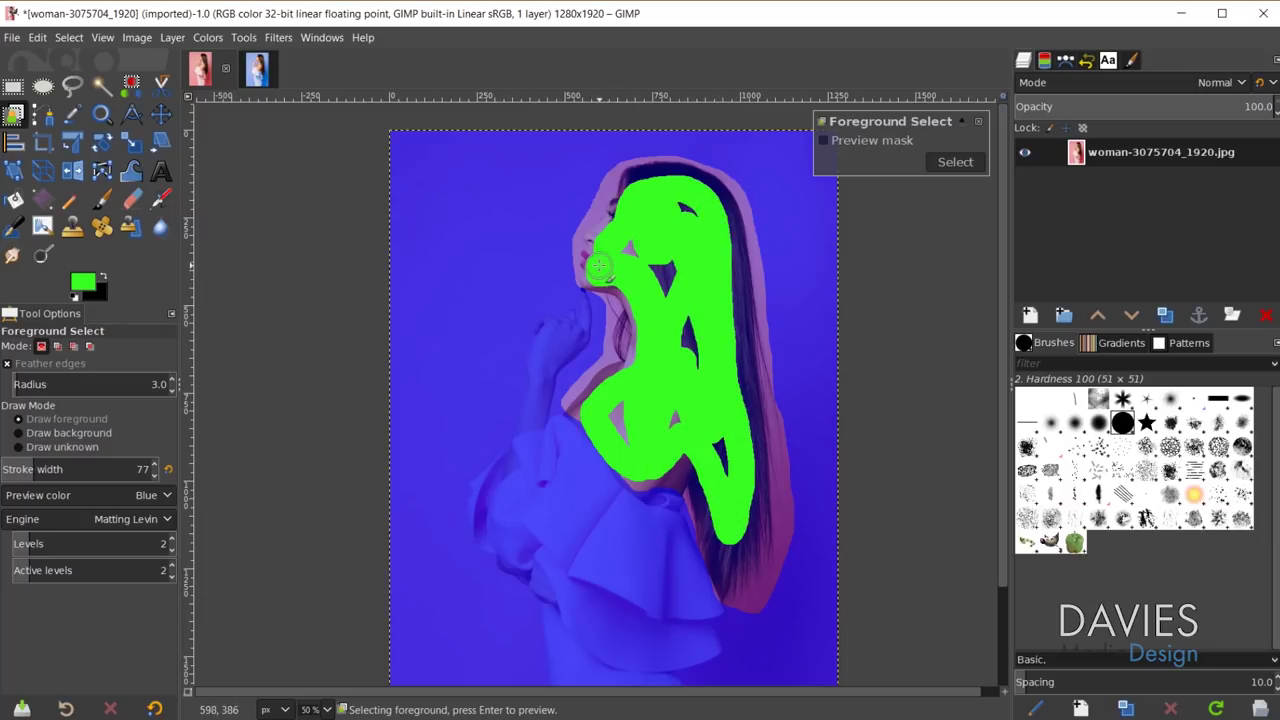
pyautogui.moveTo(700, 385)
pyautogui.mouseDown()
pyautogui.moveTo(658, 248)
pyautogui.moveTo(685, 206)
pyautogui.moveTo(637, 241)
pyautogui.moveTo(668, 318)
pyautogui.moveTo(673, 425)
pyautogui.moveTo(622, 410)
pyautogui.moveTo(673, 466)
pyautogui.mouseUp()
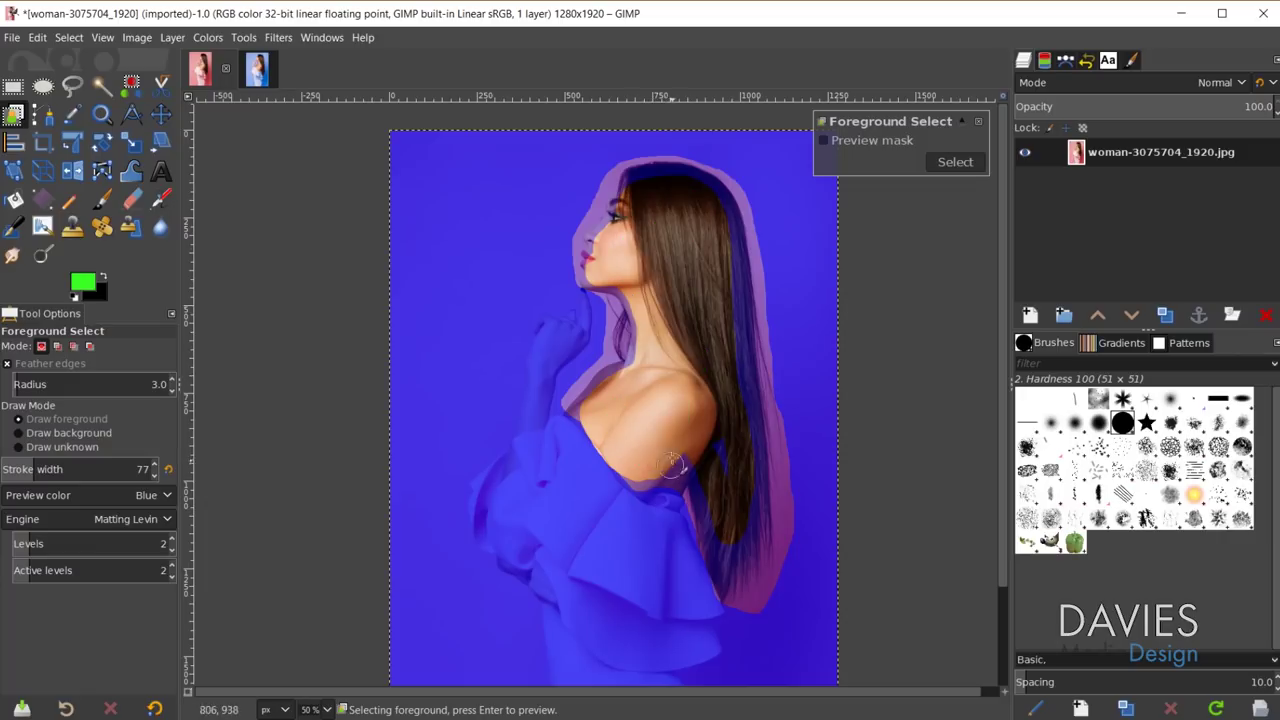
# - Extend the foreground marking to the chest edge, the underside of the upper arm and the gap between arm and hair
pyautogui.scroll(4, 628, 444)
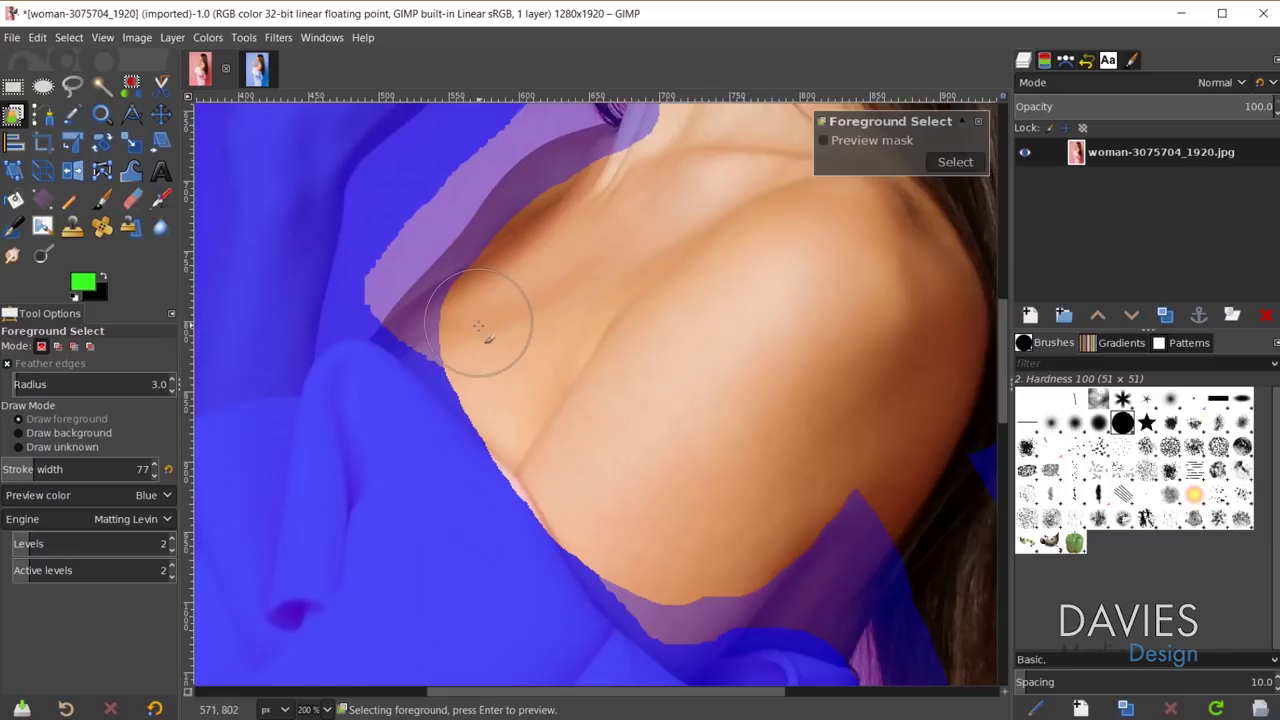
pyautogui.moveTo(484, 340)
pyautogui.mouseDown()
pyautogui.moveTo(511, 276)
pyautogui.moveTo(591, 206)
pyautogui.moveTo(680, 185)
pyautogui.mouseUp()
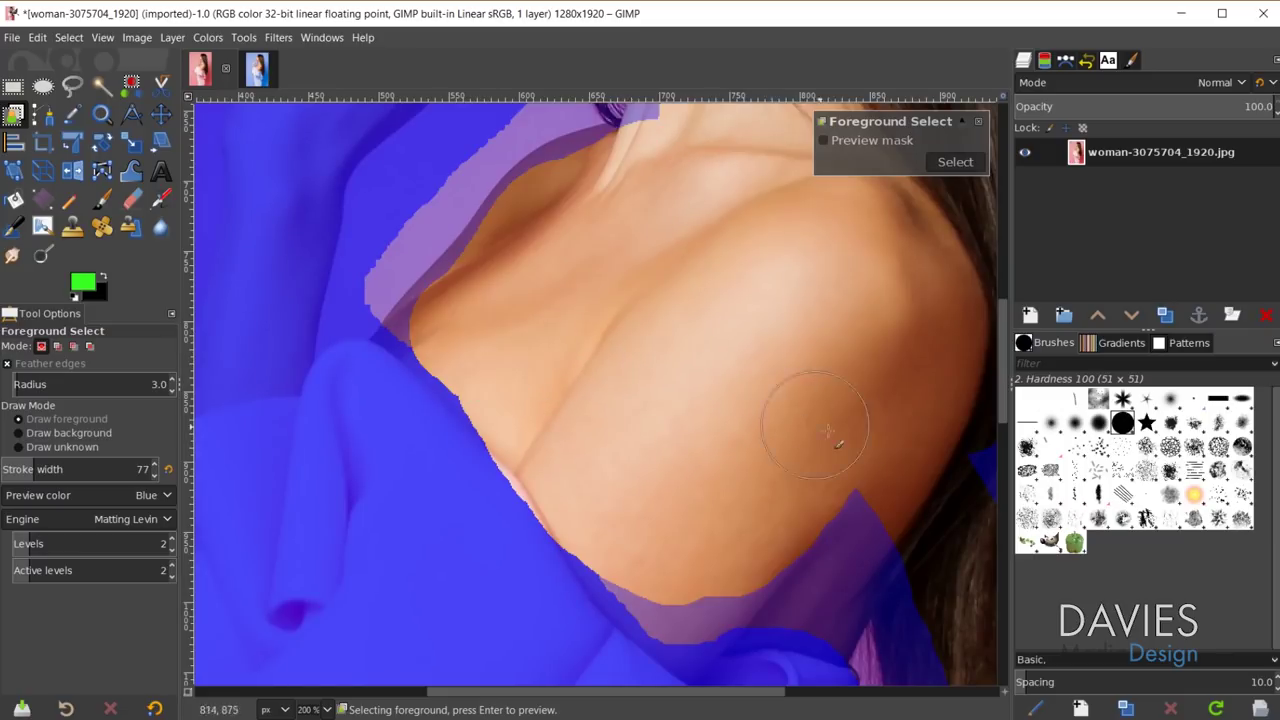
pyautogui.scroll(-2, 858, 457)
pyautogui.moveTo(858, 457)
pyautogui.mouseDown()
pyautogui.moveTo(862, 442)
pyautogui.moveTo(835, 490)
pyautogui.moveTo(798, 512)
pyautogui.moveTo(765, 505)
pyautogui.mouseUp()
pyautogui.scroll(-1, 903, 449)
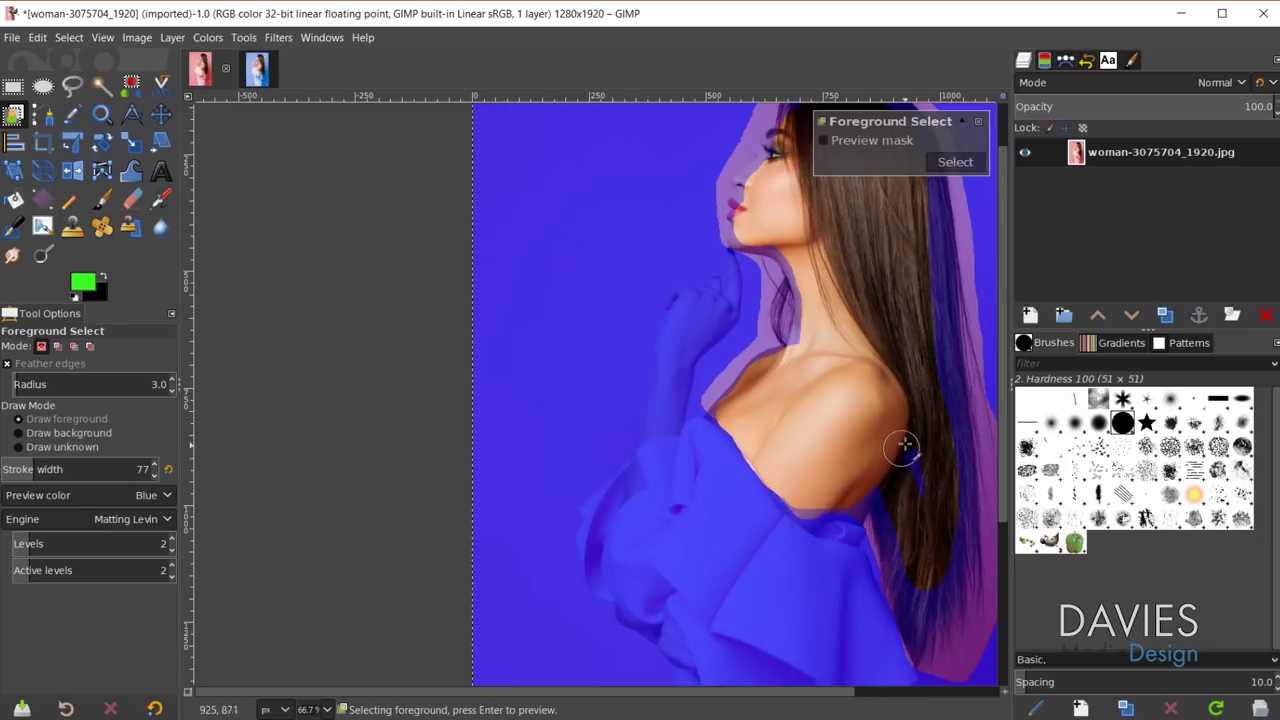
pyautogui.moveTo(906, 440); pyautogui.dragTo(919, 485)
# - Mark more of the face profile, jaw and neck as foreground
pyautogui.scroll(-2, 940, 440)
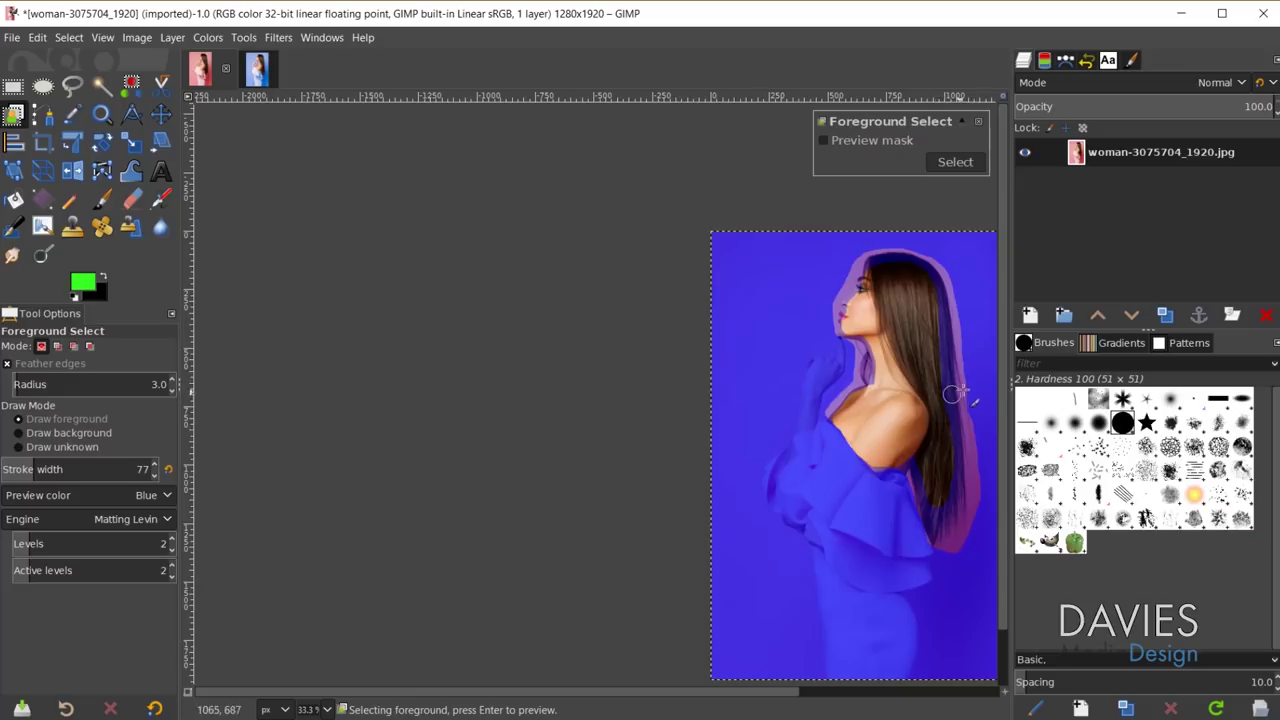
pyautogui.scroll(3, 953, 394)
pyautogui.moveTo(676, 214); pyautogui.dragTo(636, 280)
pyautogui.moveTo(629, 305)
pyautogui.mouseDown()
pyautogui.moveTo(624, 346)
pyautogui.moveTo(684, 368)
pyautogui.mouseUp()
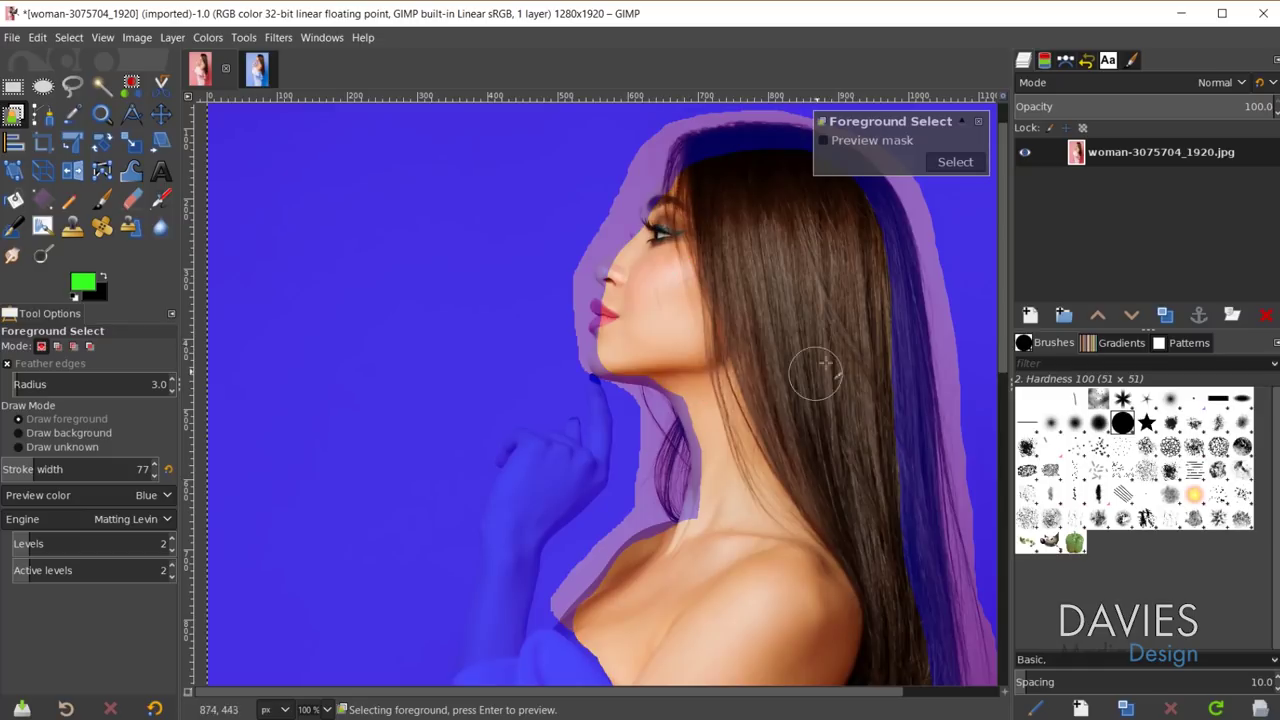
# - Preview the mask and paint the upper arm's ragged lower edge as foreground down to the dress neckline
pyautogui.scroll(-1, 814, 373)
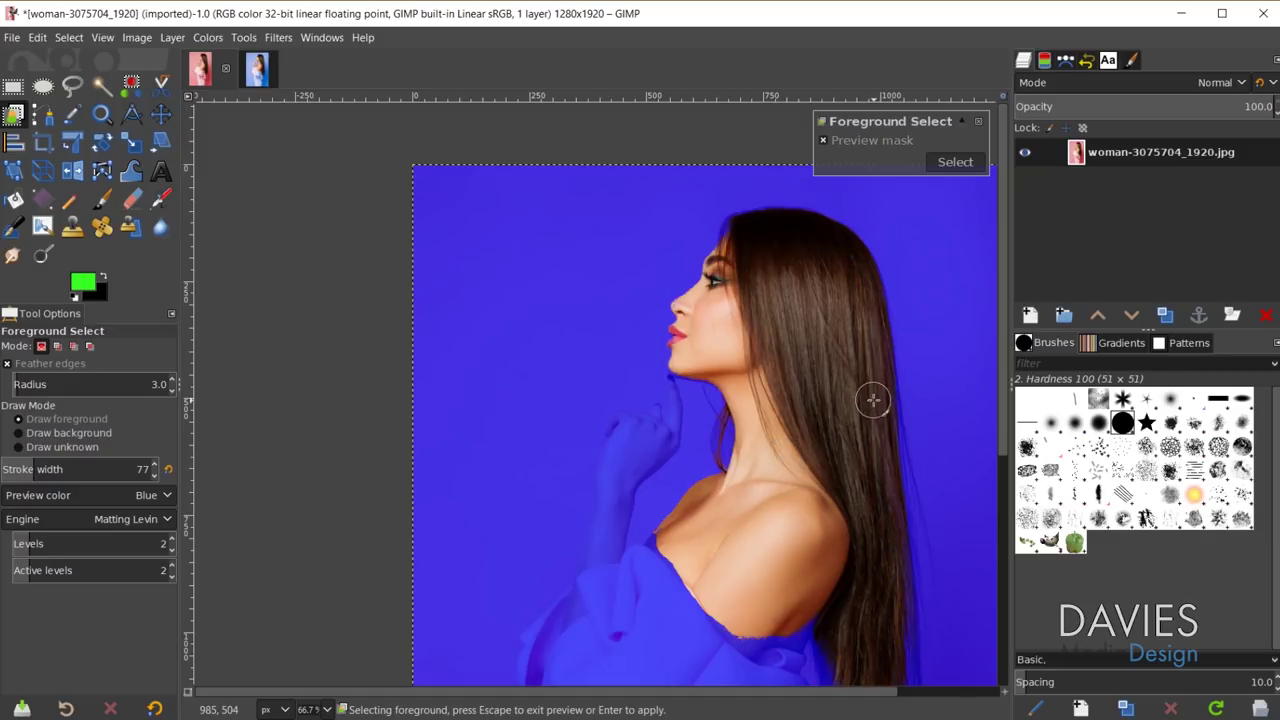
pyautogui.scroll(-5, 871, 400)
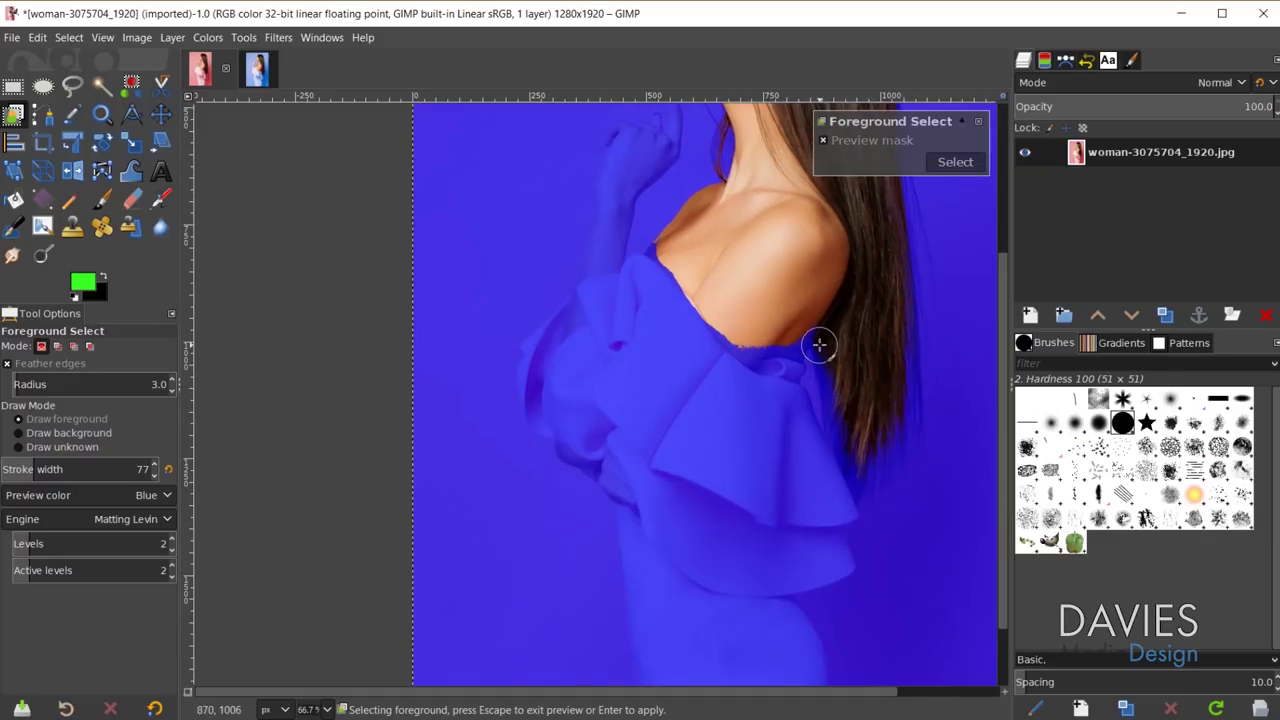
pyautogui.scroll(3, 896, 431)
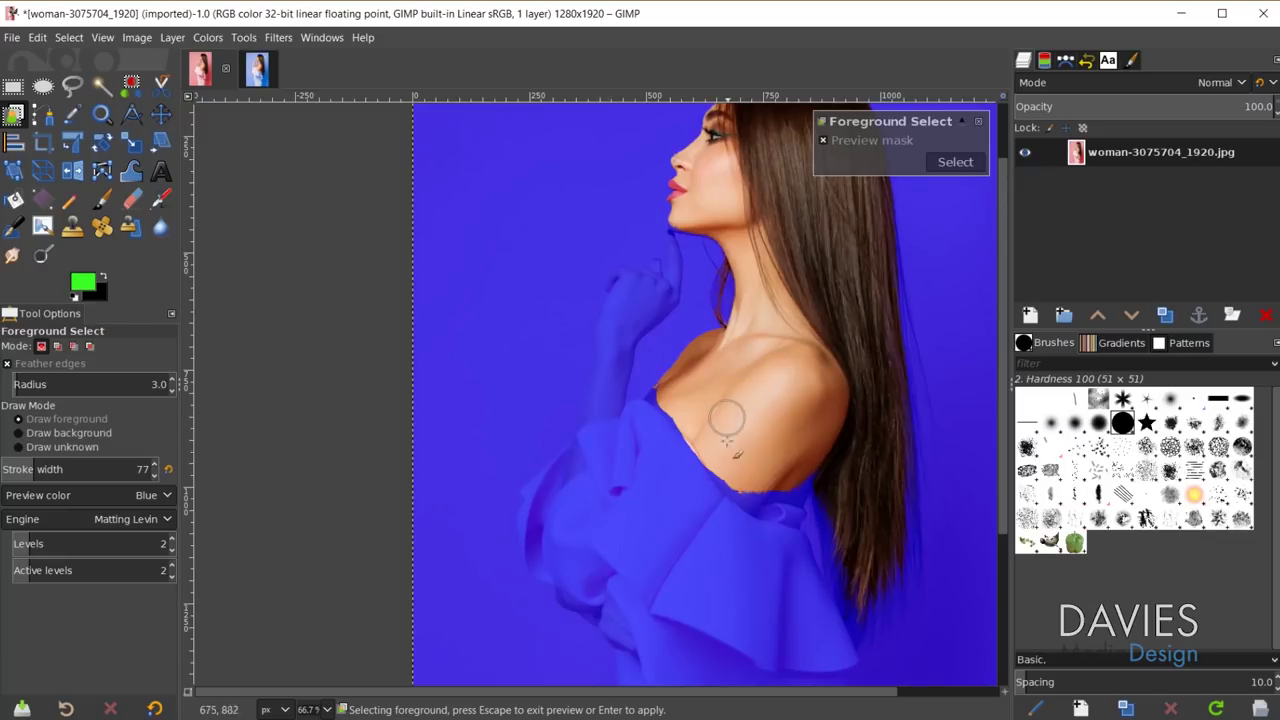
pyautogui.scroll(4, 764, 492)
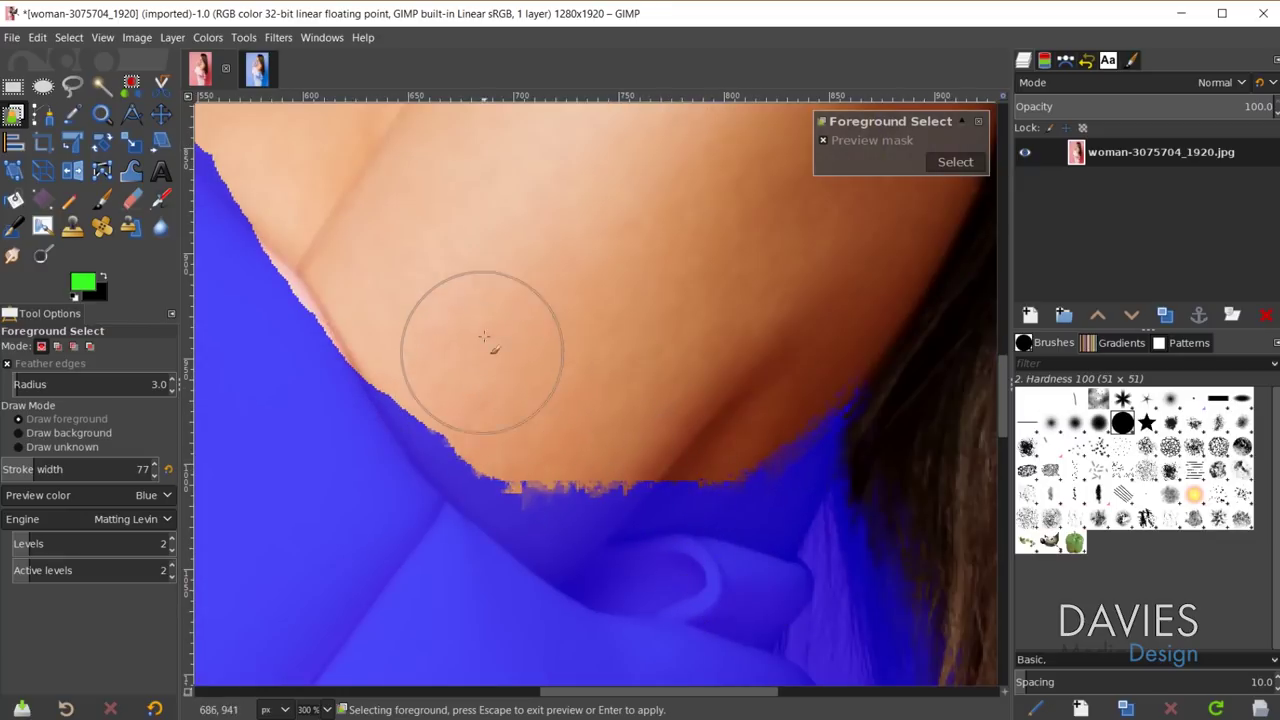
pyautogui.moveTo(465, 372)
pyautogui.mouseDown()
pyautogui.moveTo(530, 455)
pyautogui.moveTo(637, 441)
pyautogui.moveTo(723, 449)
pyautogui.moveTo(771, 388)
pyautogui.moveTo(768, 372)
pyautogui.mouseUp()
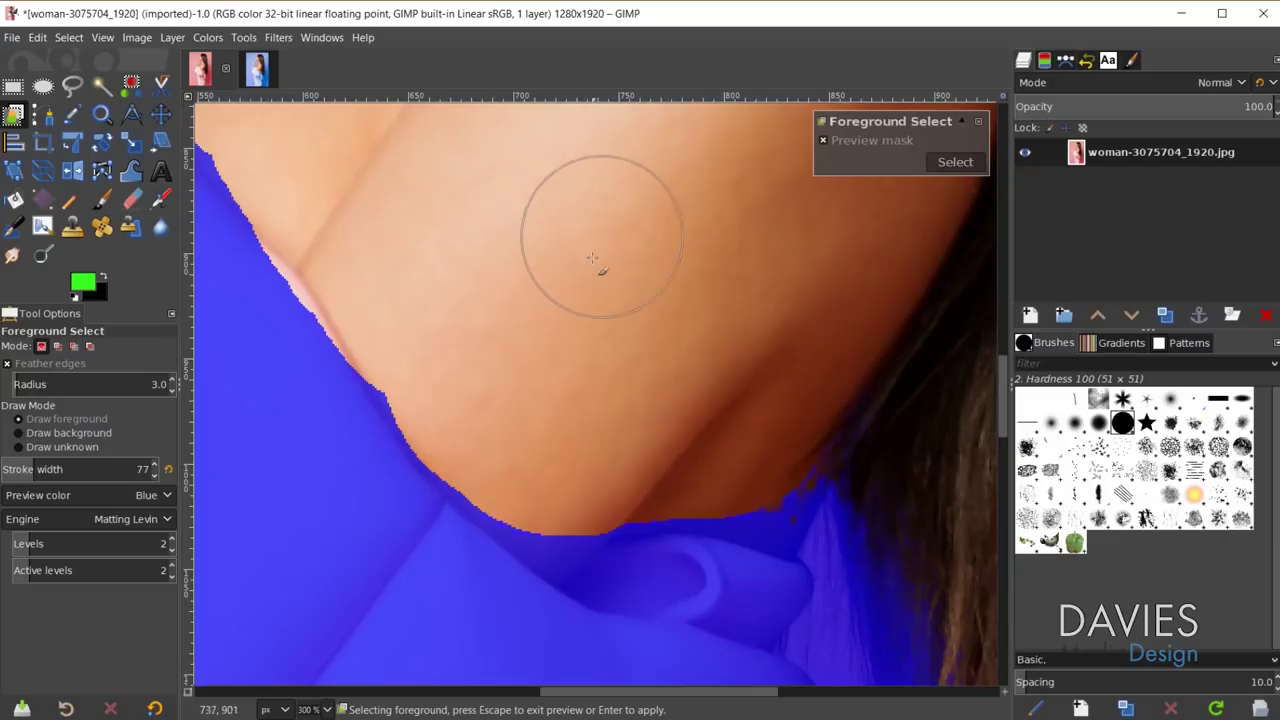
# - Apply the foreground mask as a selection of the head, hair and shoulder
pyautogui.scroll(-6, 586, 266)
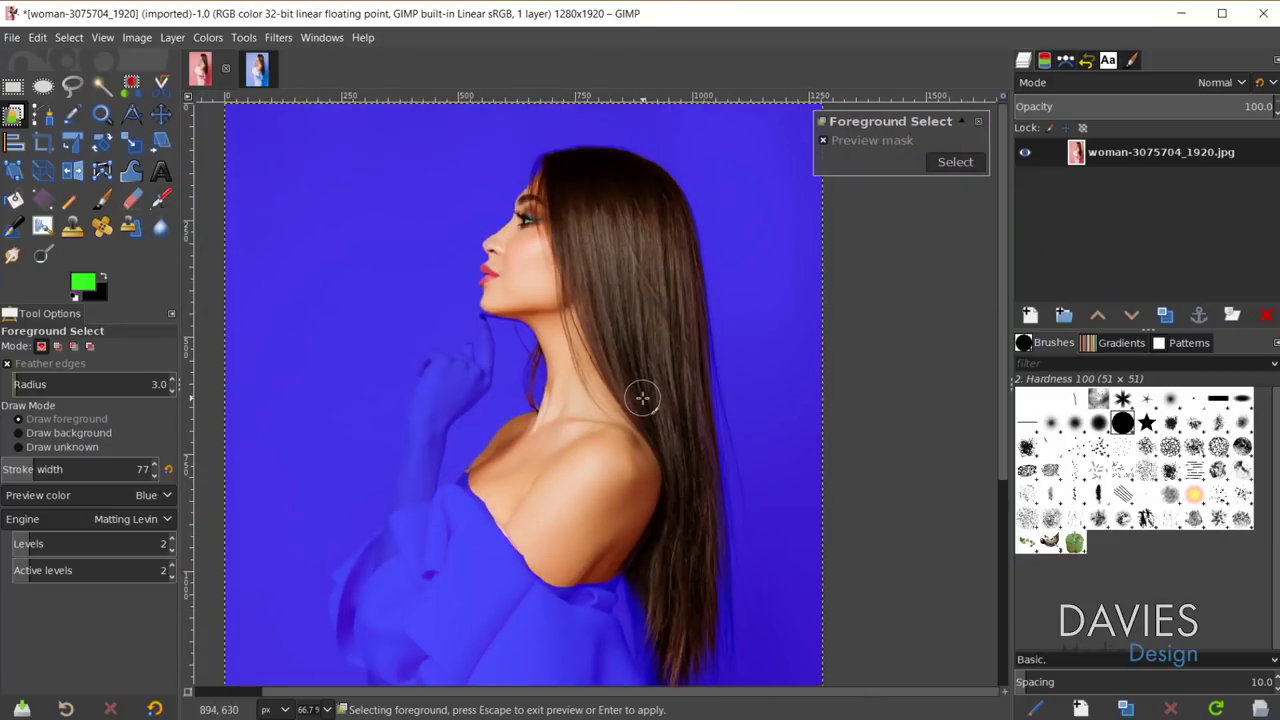
pyautogui.press('Return')
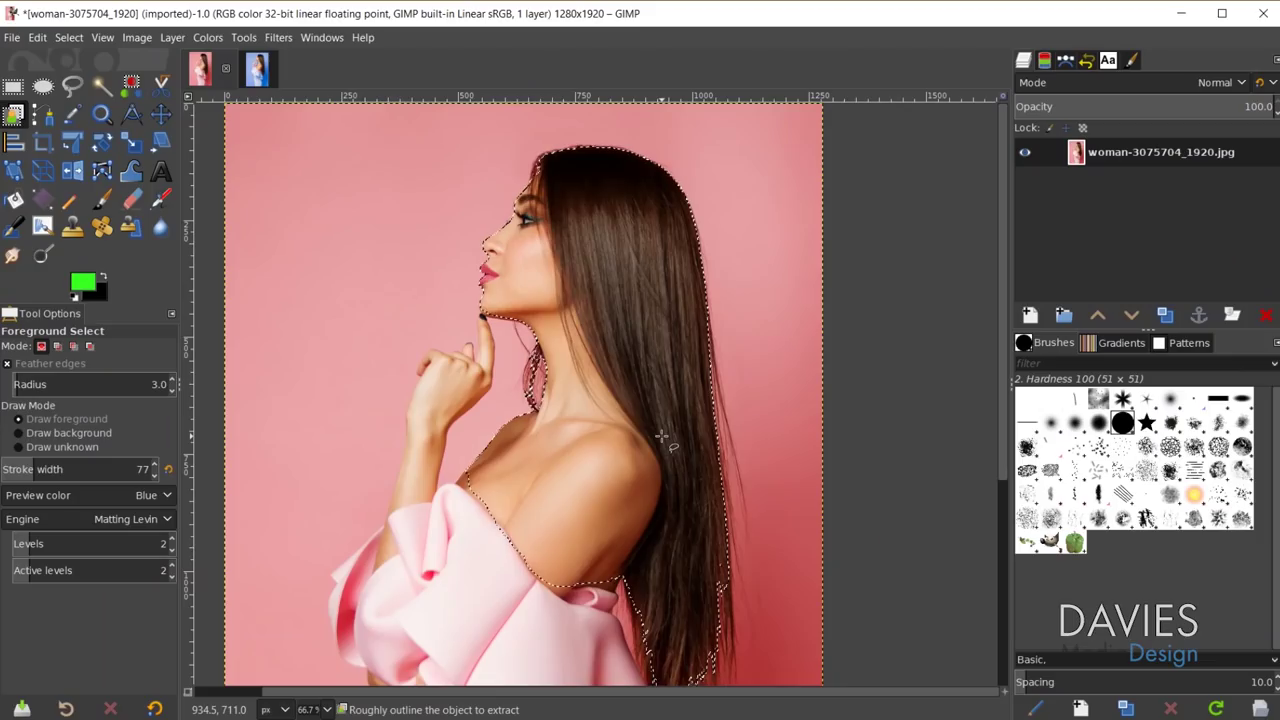
# - Remove the holes from the selection of the woman's head, hair and shoulder
pyautogui.scroll(-3, 661, 436)
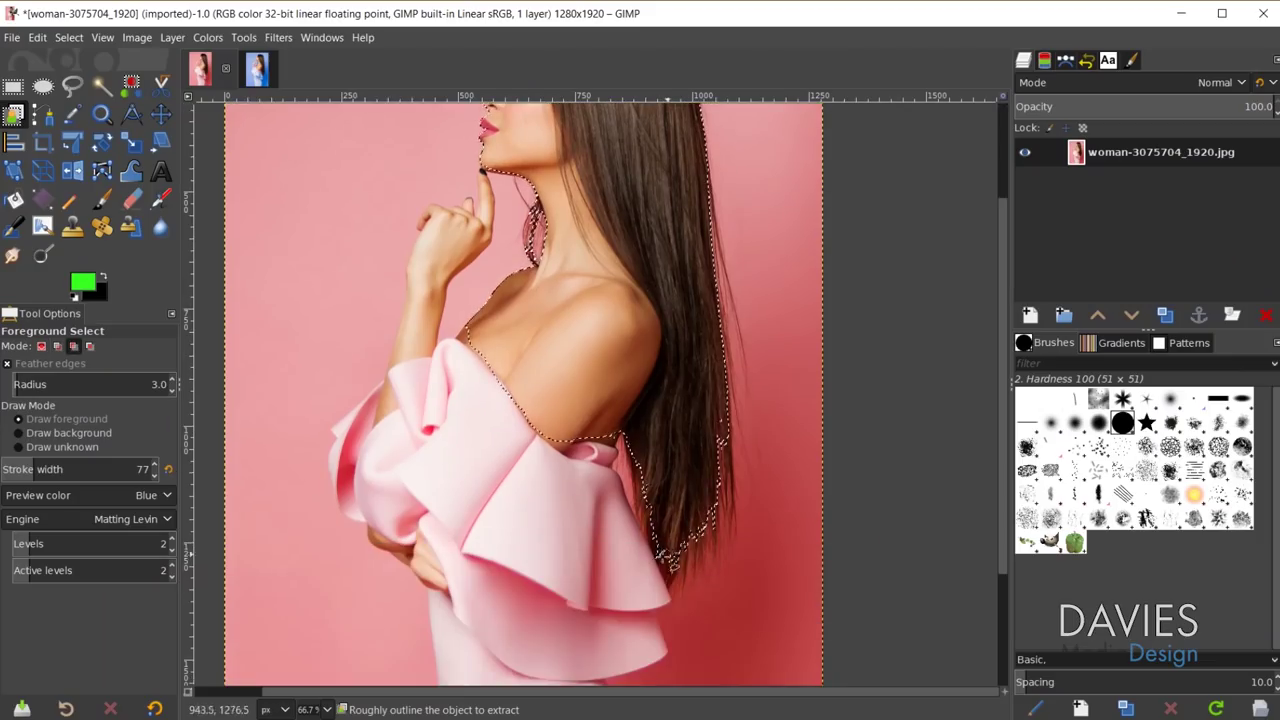
pyautogui.scroll(2, 667, 560)
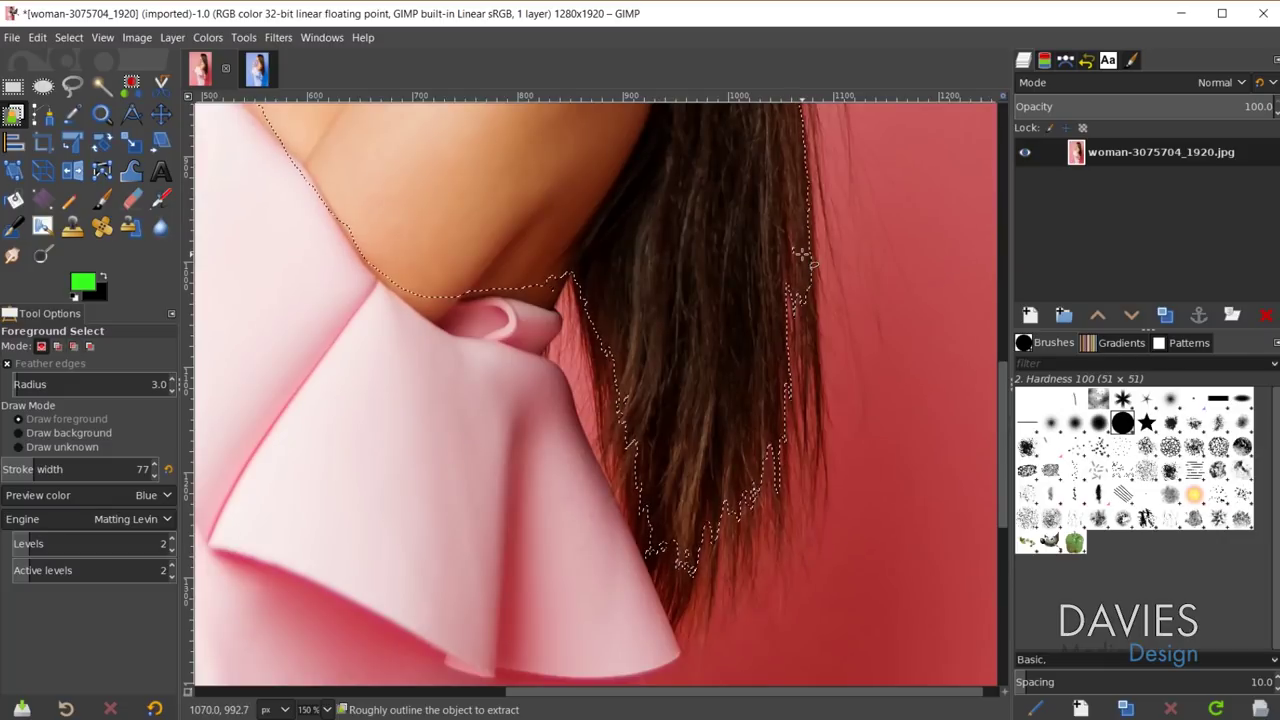
pyautogui.click(67, 38)
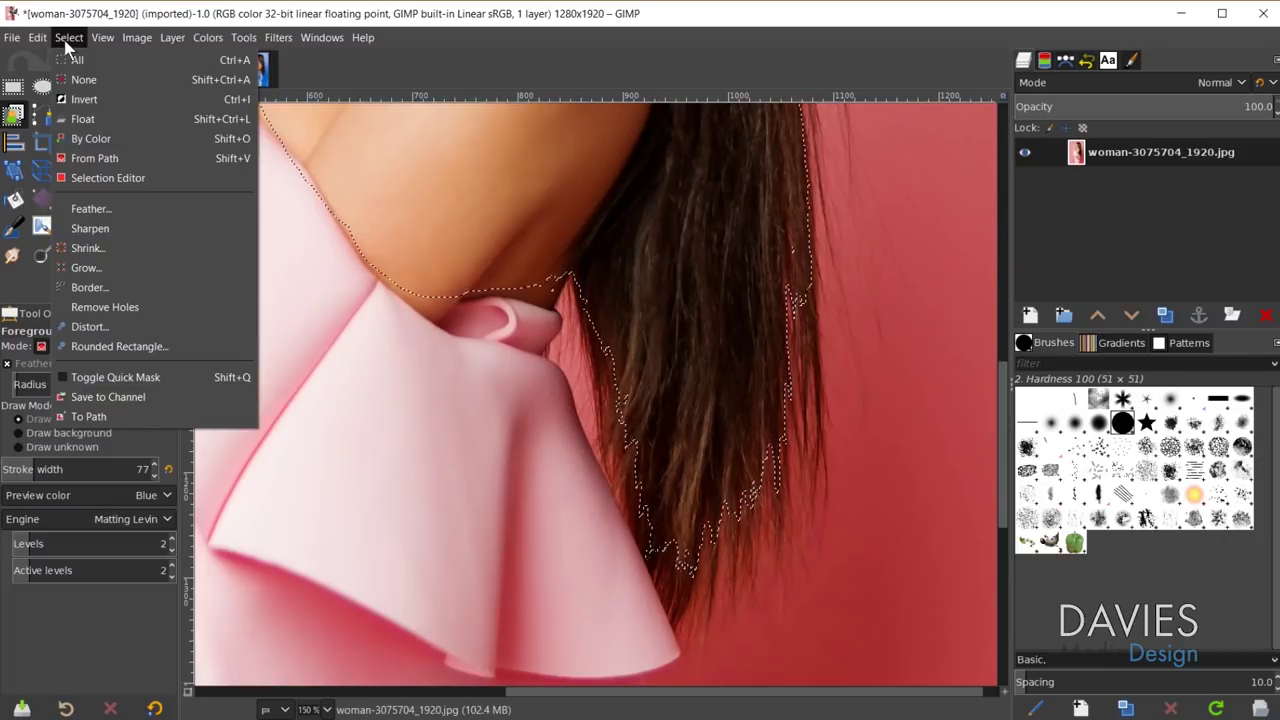
pyautogui.click(142, 307)
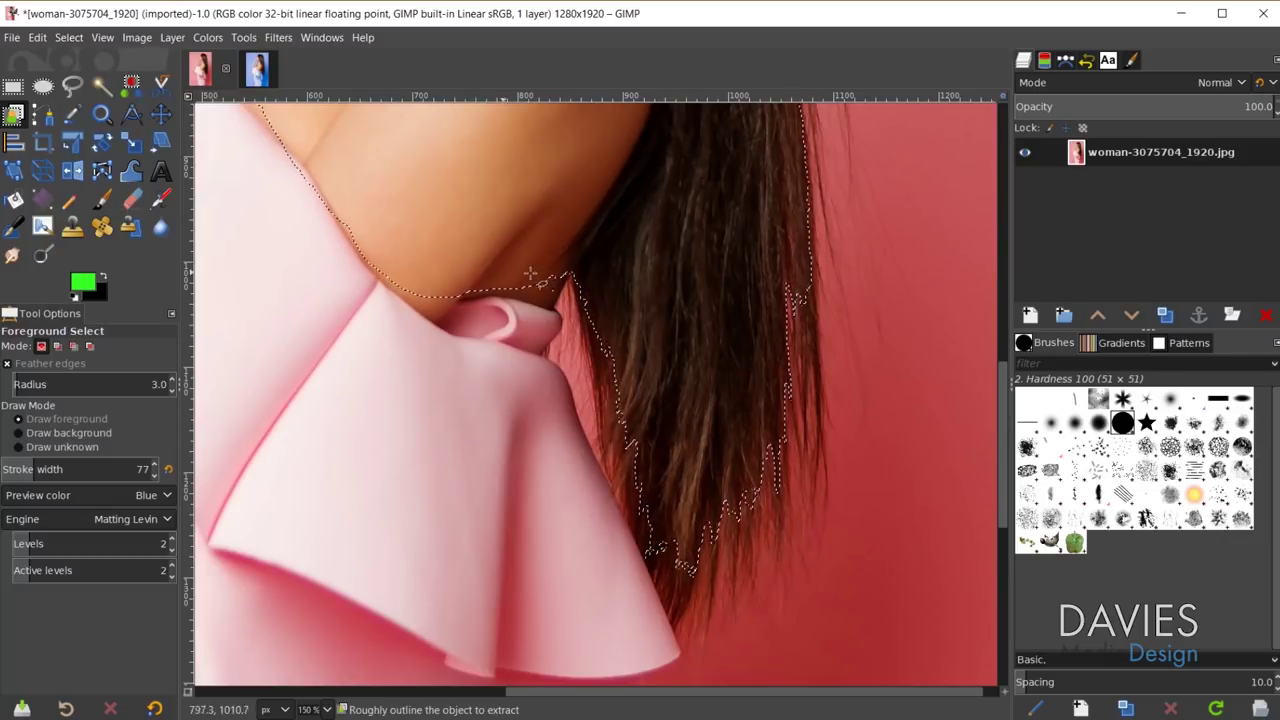
# - Add the missed corner of the chest down to the dress edge to the selection with Free Select in add mode
pyautogui.scroll(-2, 530, 272)
pyautogui.scroll(5, 497, 172)
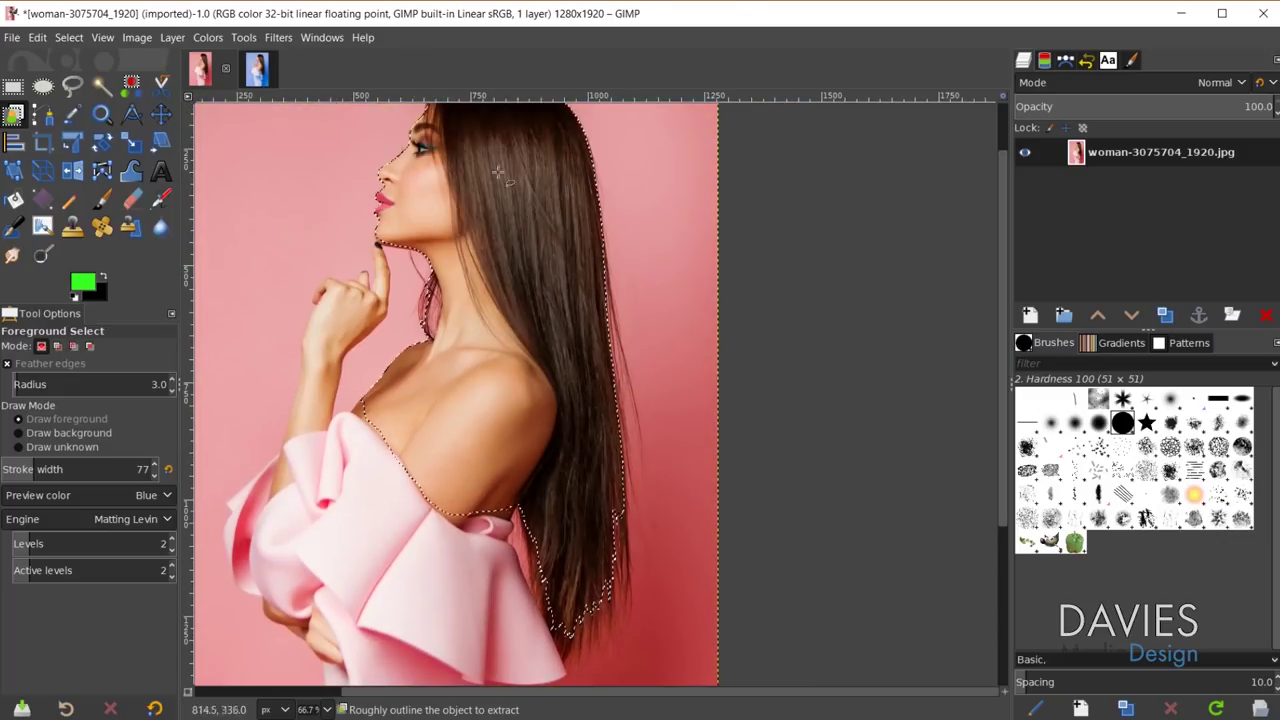
pyautogui.scroll(2, 497, 172)
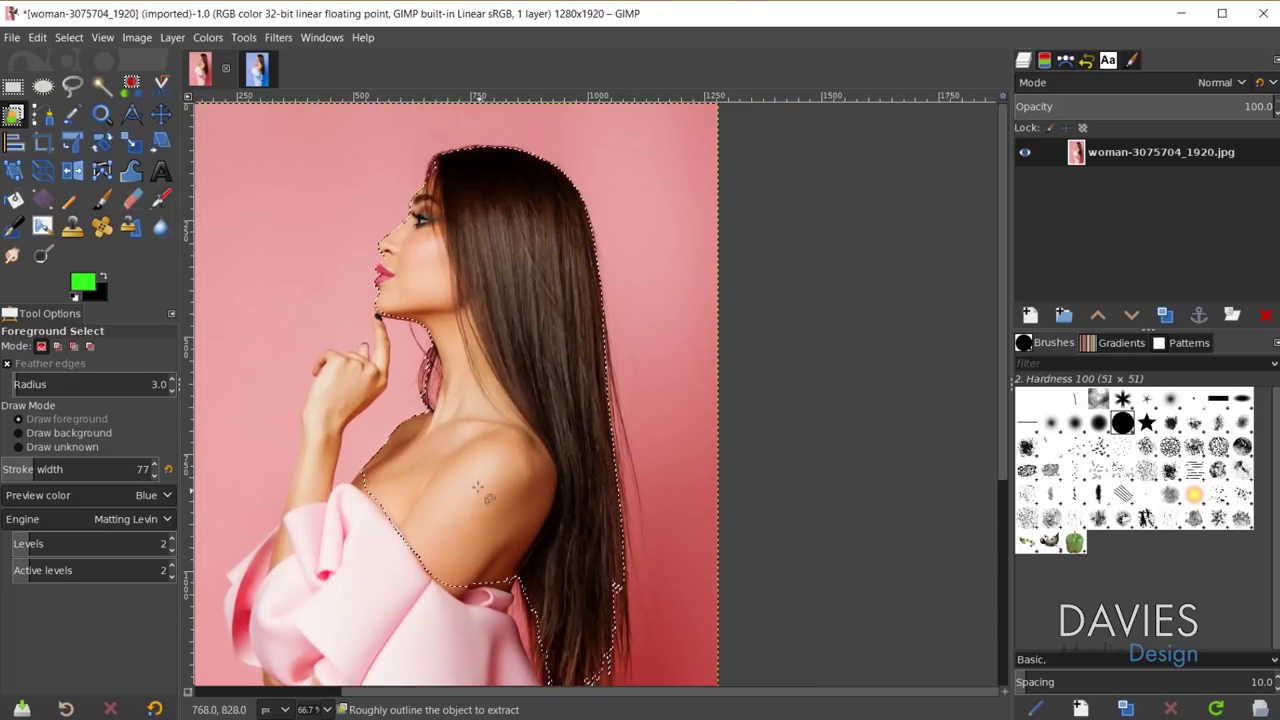
pyautogui.press('ctrl')
pyautogui.scroll(4, 378, 492)
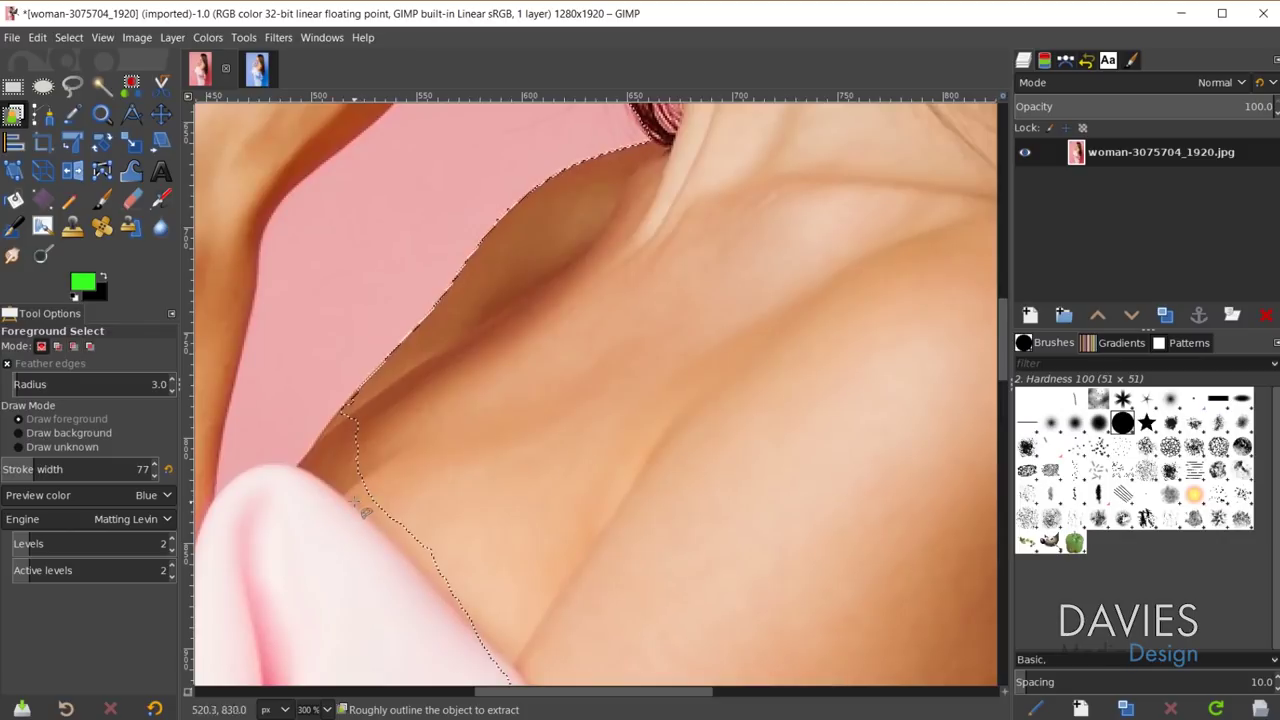
pyautogui.click(72, 86)
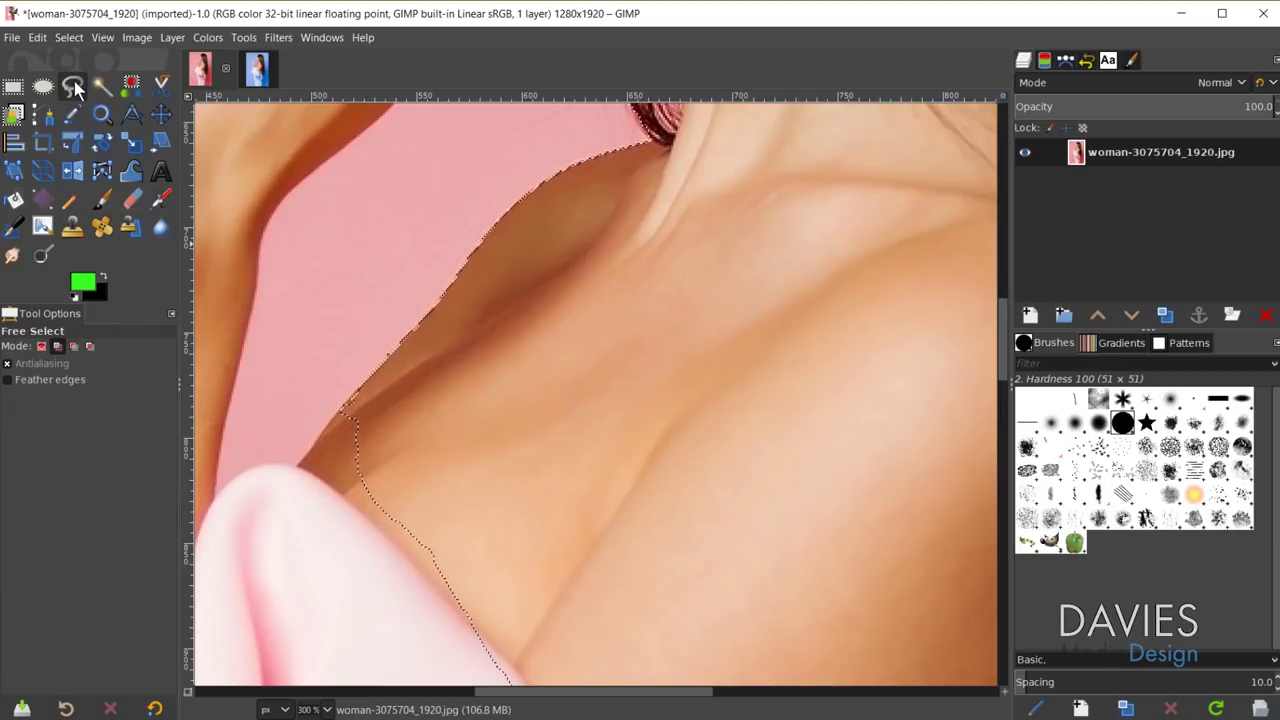
pyautogui.click(57, 346)
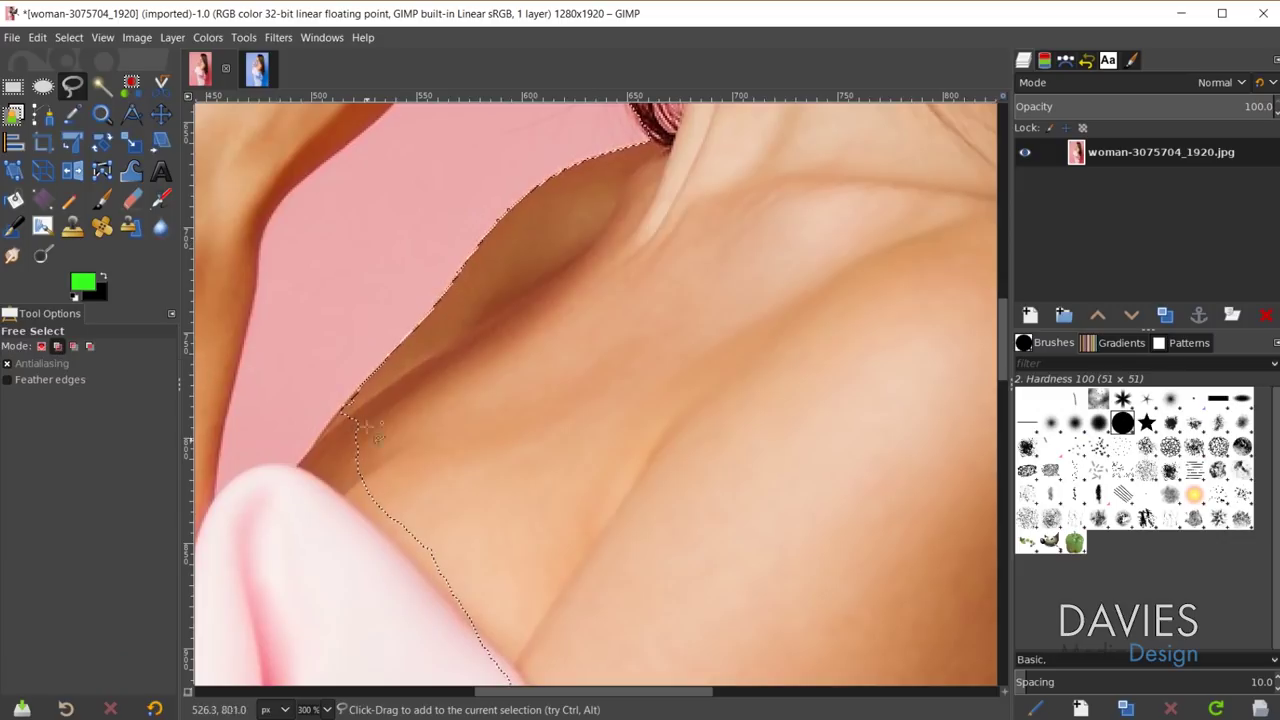
pyautogui.click(359, 404)
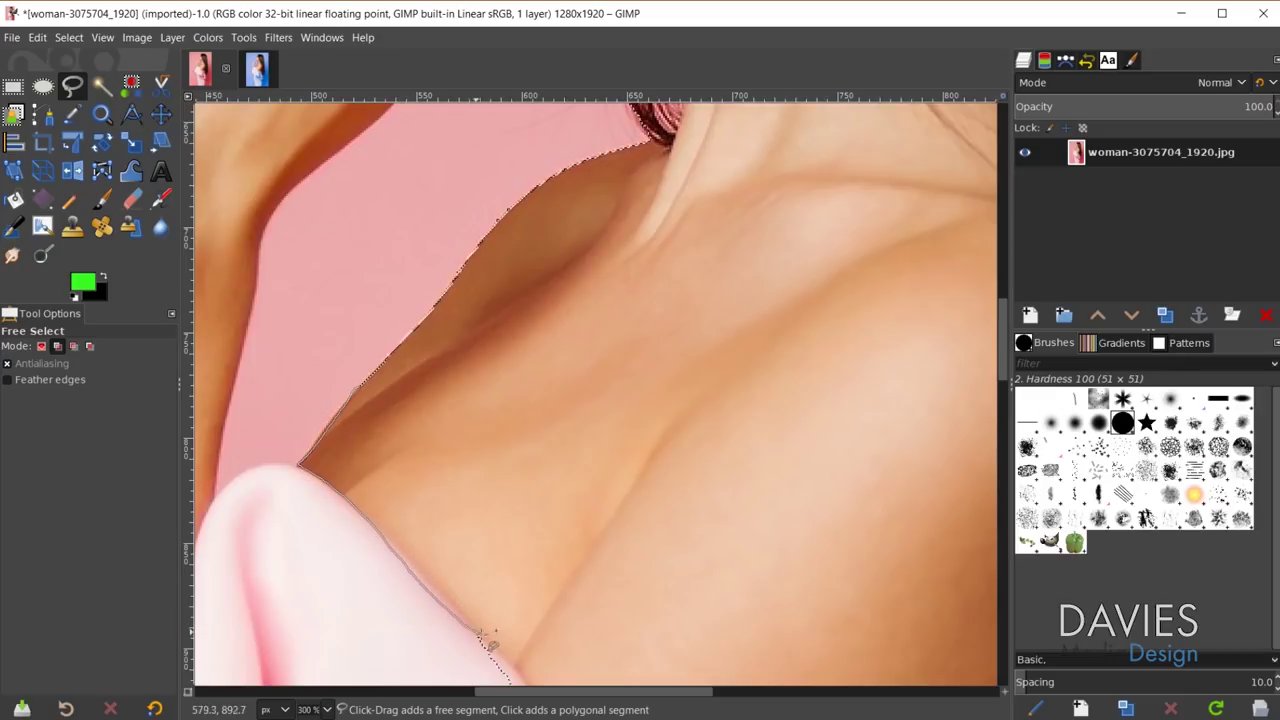
pyautogui.moveTo(499, 631)
pyautogui.mouseDown()
pyautogui.moveTo(473, 487)
pyautogui.moveTo(421, 418)
pyautogui.mouseUp()
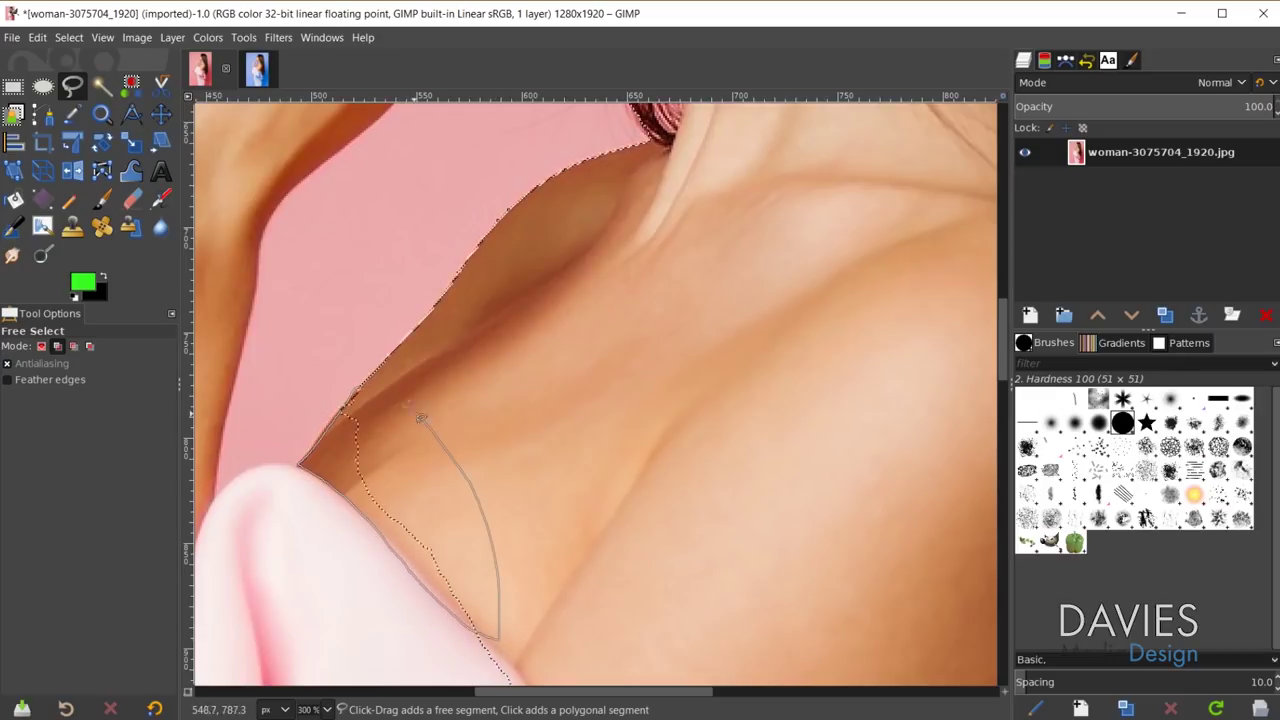
pyautogui.click(358, 390)
pyautogui.press('Return')
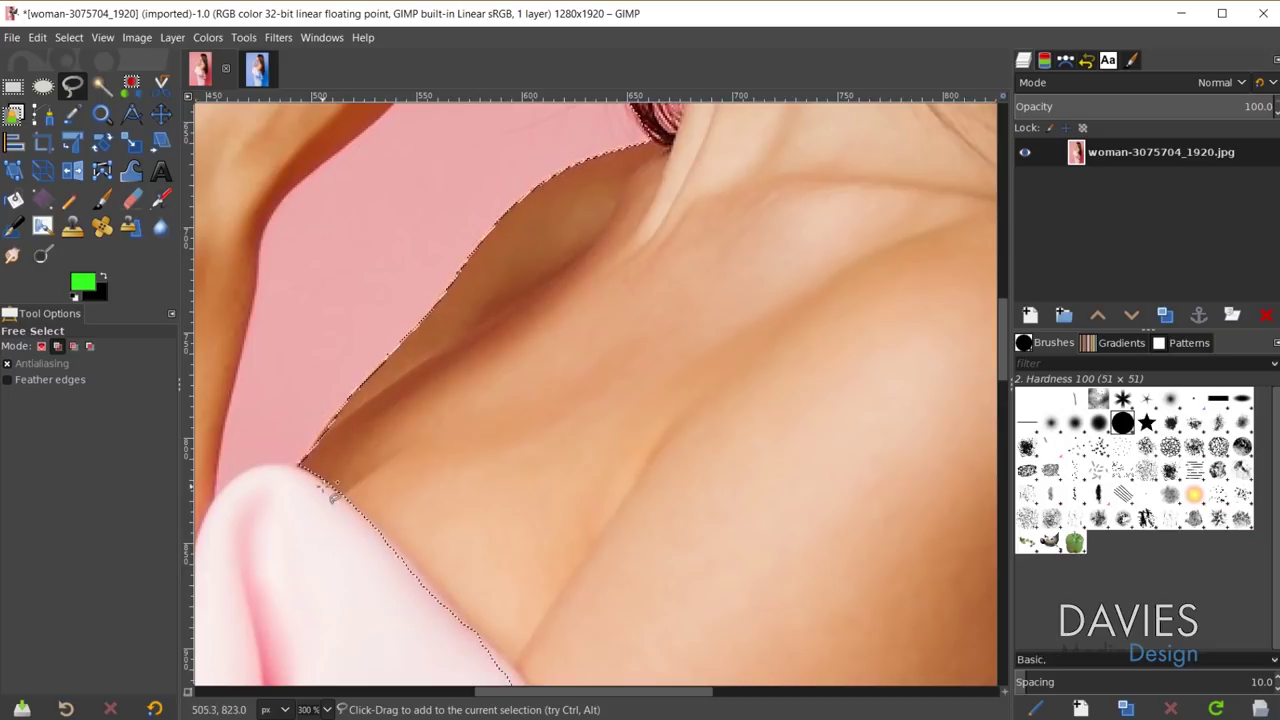
# - Refine the selection under the upper arm so it follows the curled fold of the dress
pyautogui.scroll(-3, 749, 523)
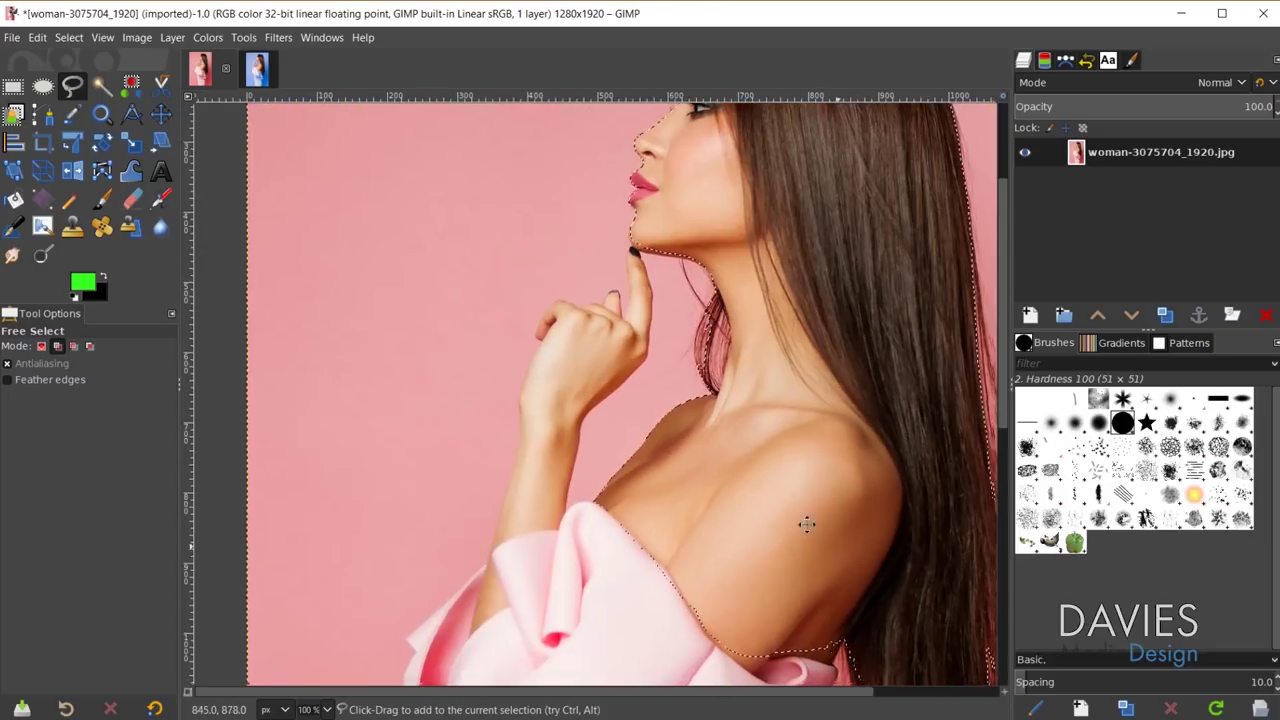
pyautogui.scroll(-5, 807, 524)
pyautogui.scroll(2, 320, 378)
pyautogui.moveTo(320, 378)
pyautogui.mouseDown()
pyautogui.moveTo(400, 425)
pyautogui.moveTo(459, 398)
pyautogui.moveTo(560, 395)
pyautogui.moveTo(357, 337)
pyautogui.moveTo(314, 300)
pyautogui.mouseUp()
pyautogui.press('Return')
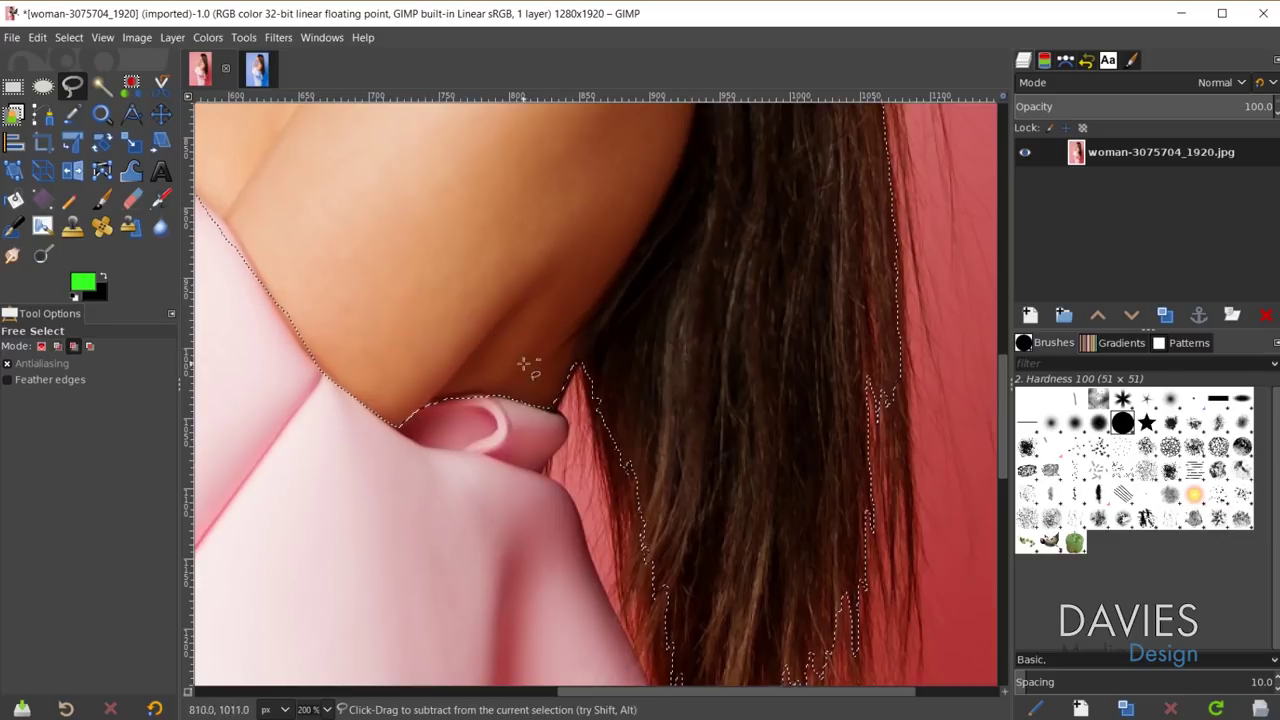
# - Add the missed hair strands beside the dress down to the hair tips to the selection
pyautogui.scroll(-3, 527, 365)
pyautogui.moveTo(570, 212); pyautogui.dragTo(618, 380)
pyautogui.moveTo(640, 475)
pyautogui.mouseDown()
pyautogui.moveTo(714, 674)
pyautogui.moveTo(745, 615)
pyautogui.mouseUp()
pyautogui.press('Return')
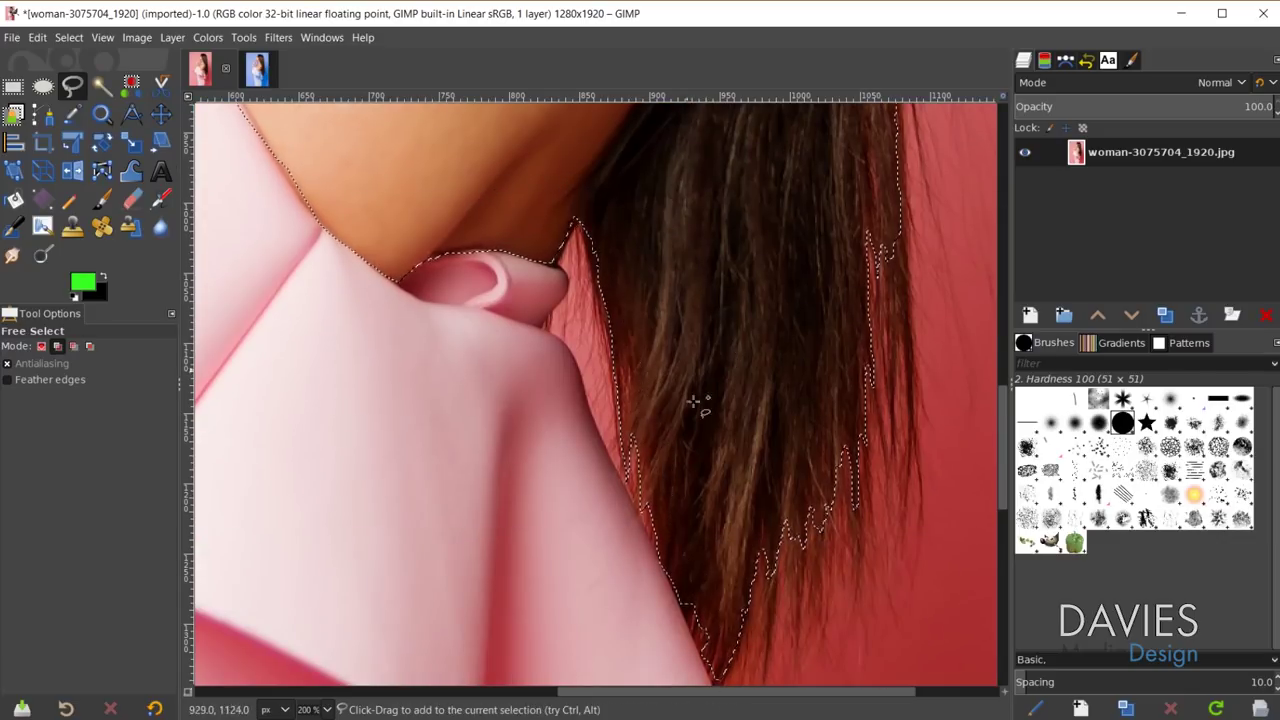
# - Add the missed hair strands at the front hairline above the forehead to the selection
pyautogui.hotkey('shift', 'ctrl', 'j')
pyautogui.press('1')
pyautogui.scroll(3, 518, 245)
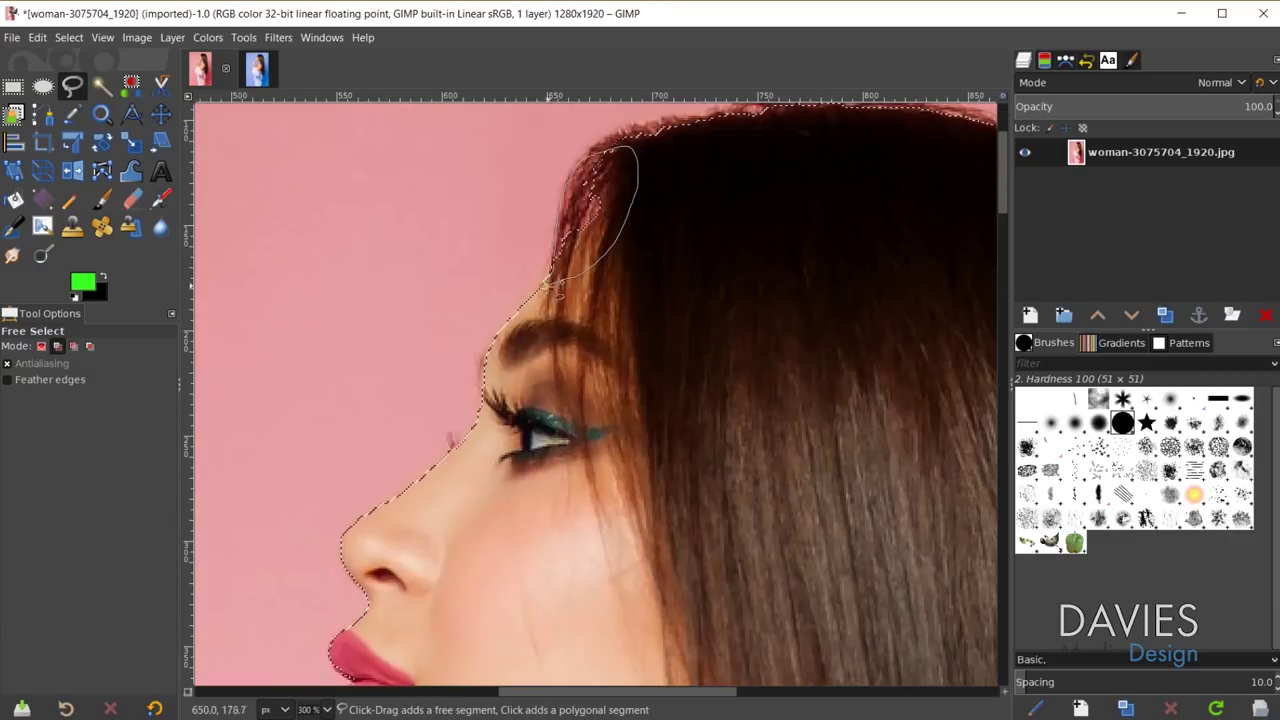
pyautogui.hotkey('shift', 'ctrl', 'j')
pyautogui.press('1')
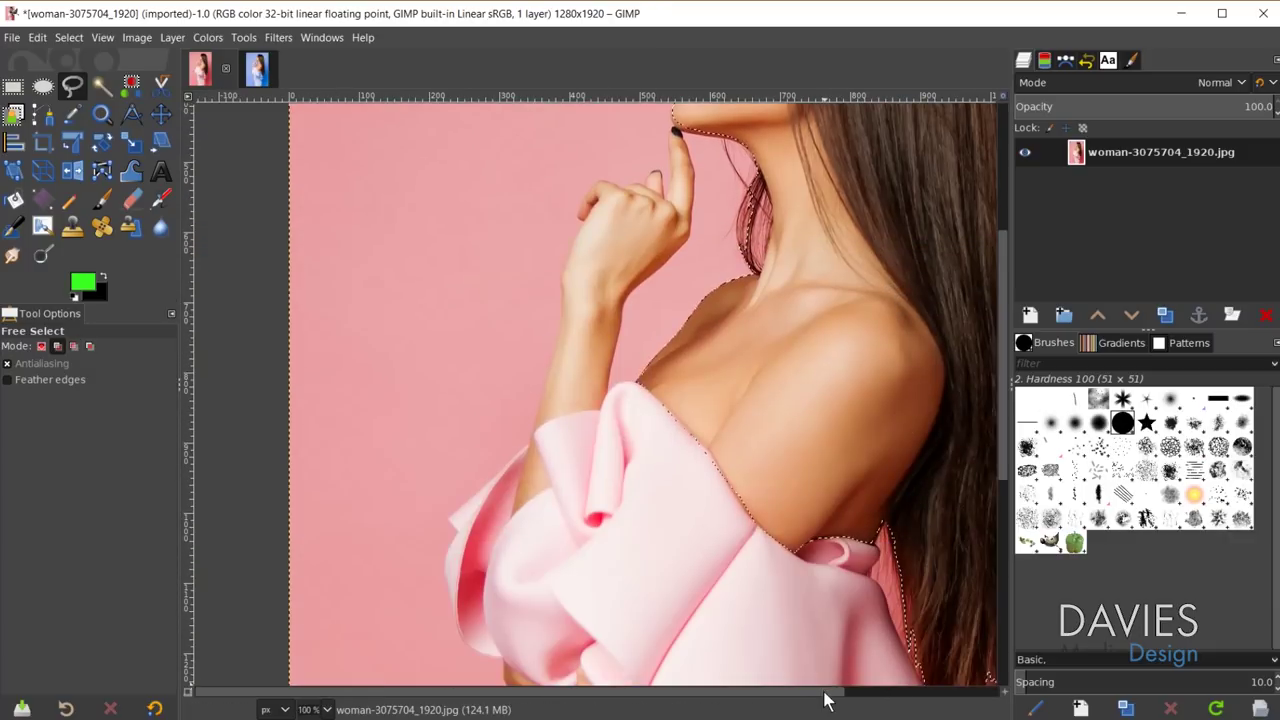
pyautogui.scroll(2, 826, 700)
pyautogui.scroll(-1, 770, 295)
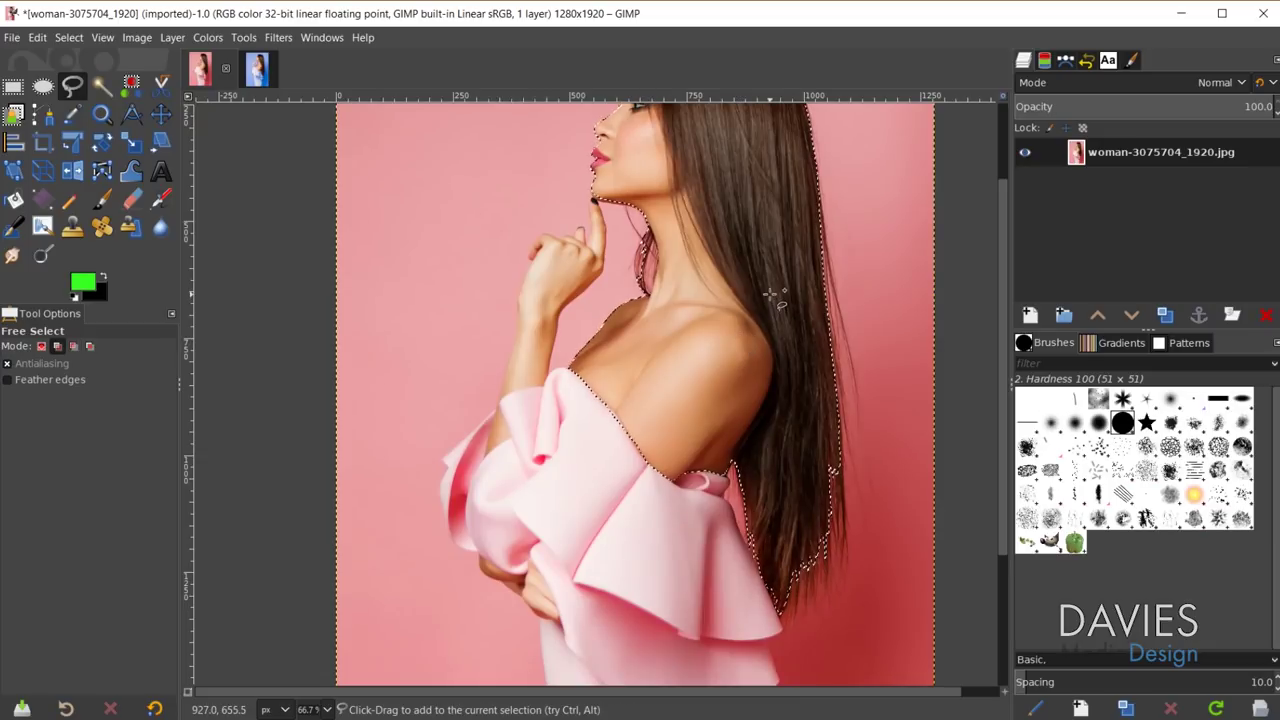
# - Convert the refined selection into a path and clear the selection
pyautogui.click(1065, 62)
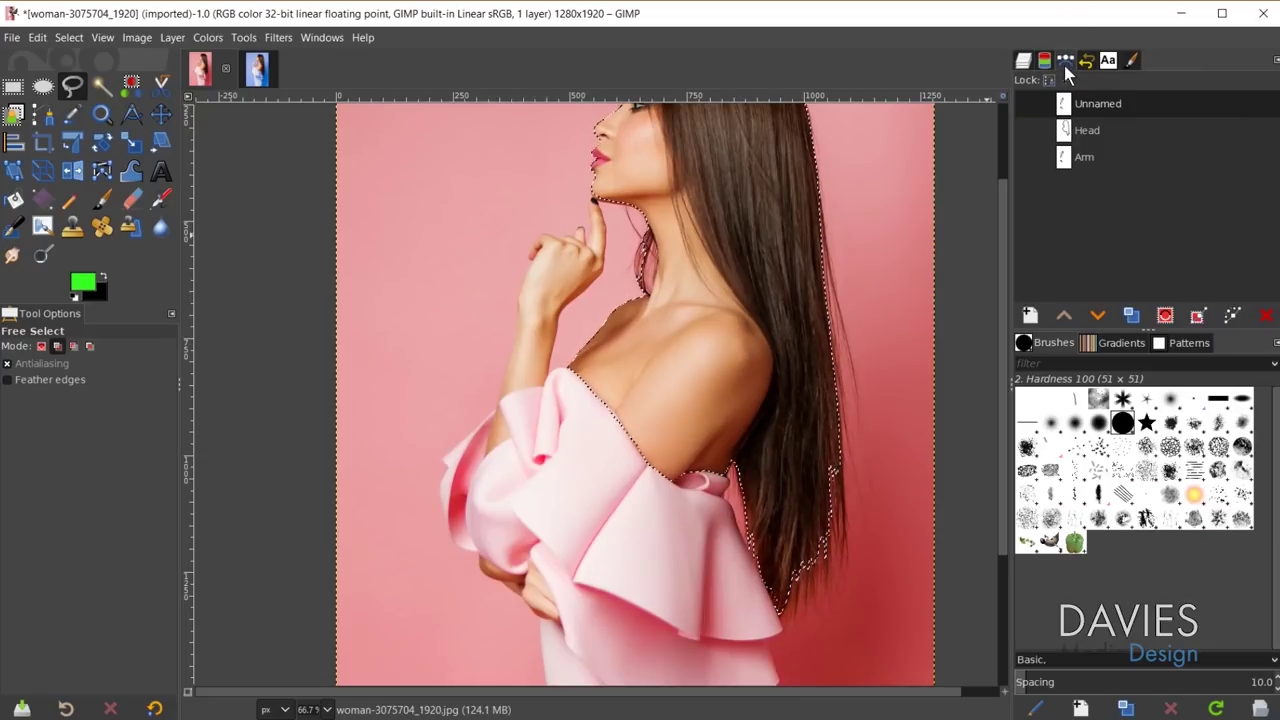
pyautogui.click(1196, 314)
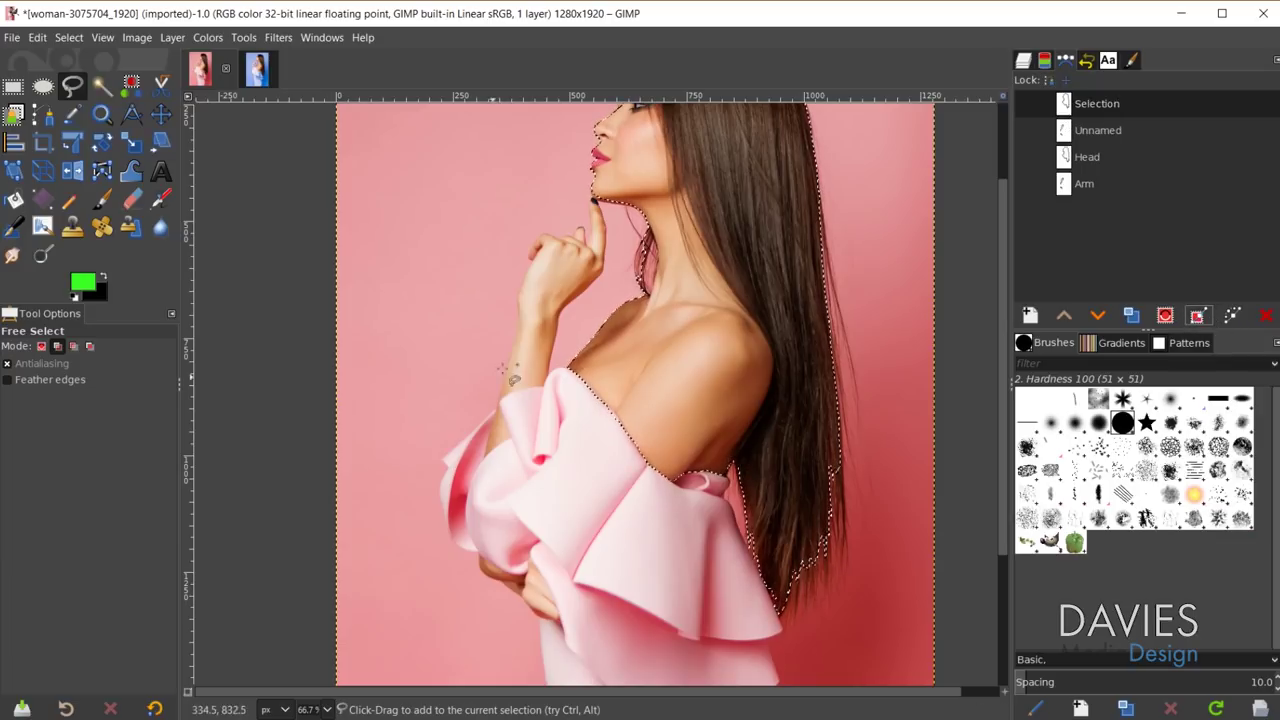
pyautogui.scroll(3, 700, 280)
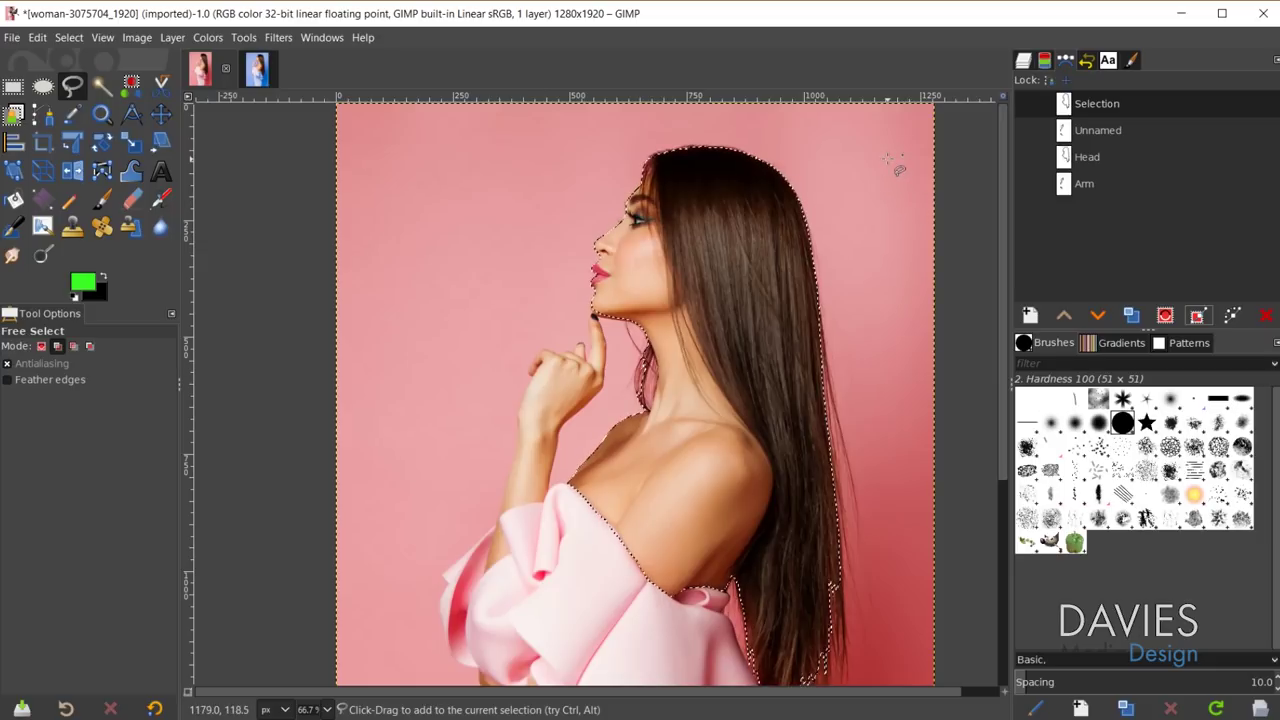
pyautogui.hotkey('ctrl', 'shift', 'a')
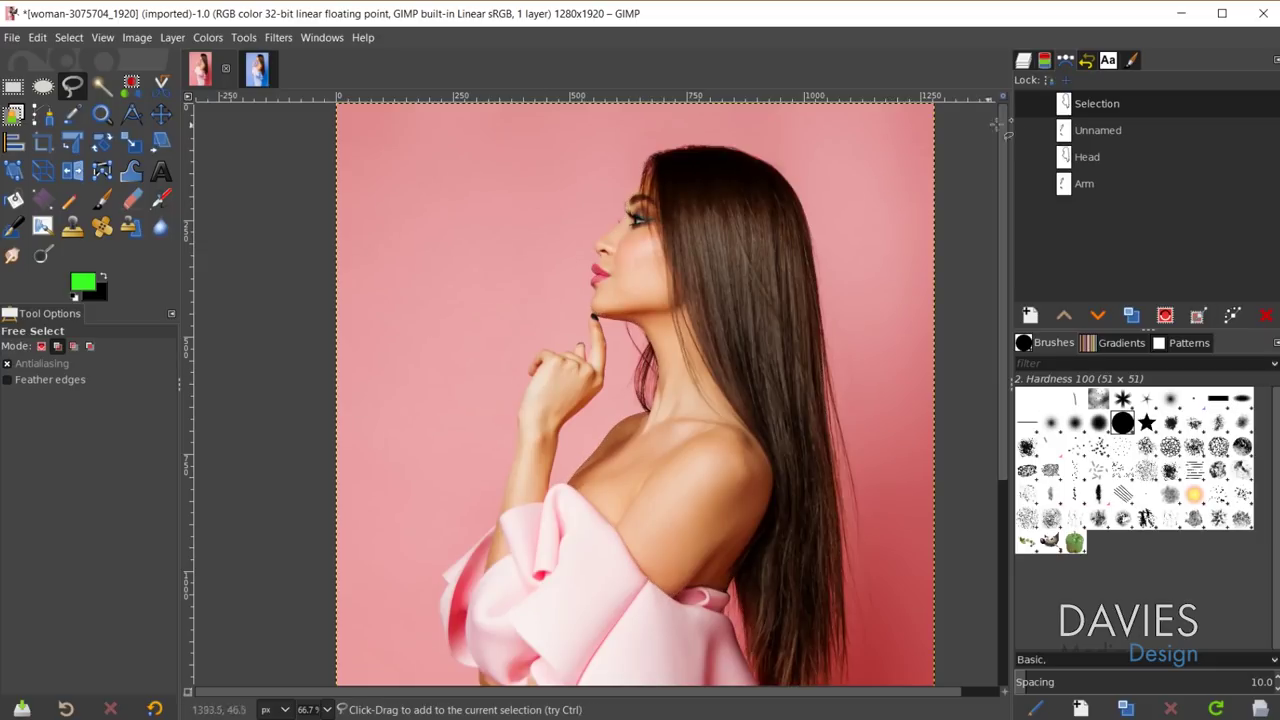
# - Show the Selection path and adjust its anchor points along the front hairline with the Paths tool
pyautogui.click(1024, 103)
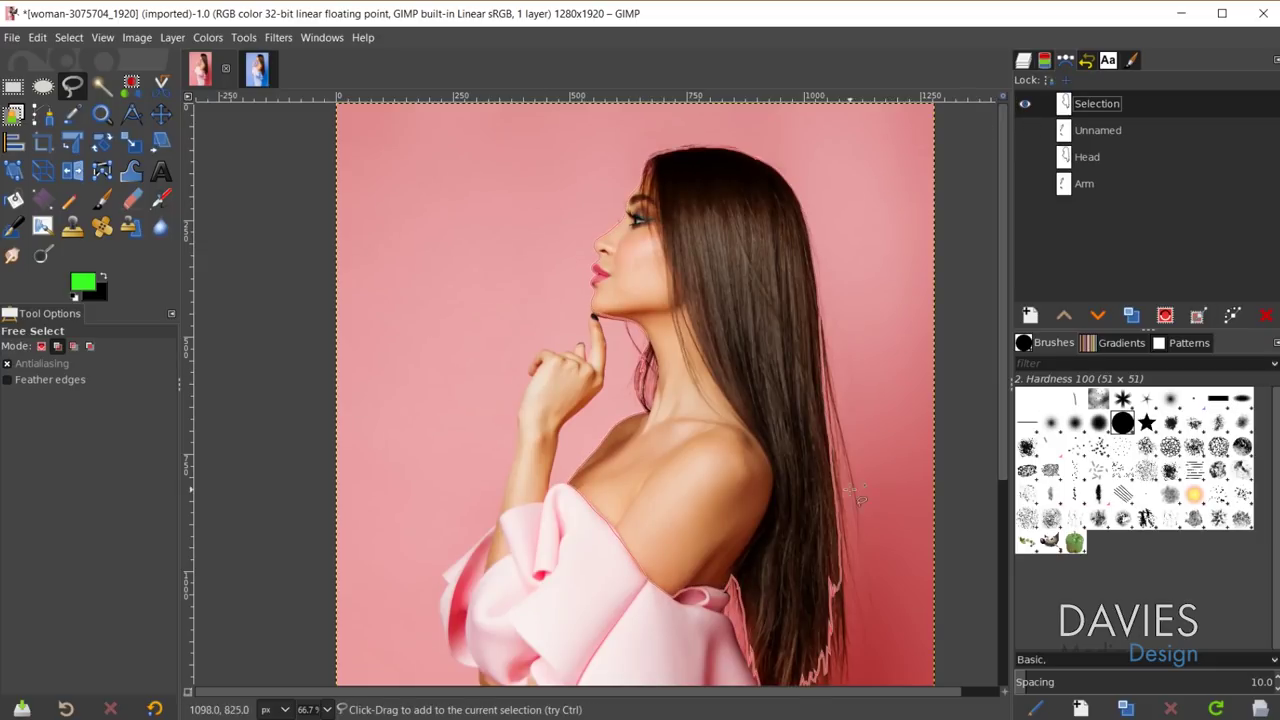
pyautogui.scroll(4, 640, 257)
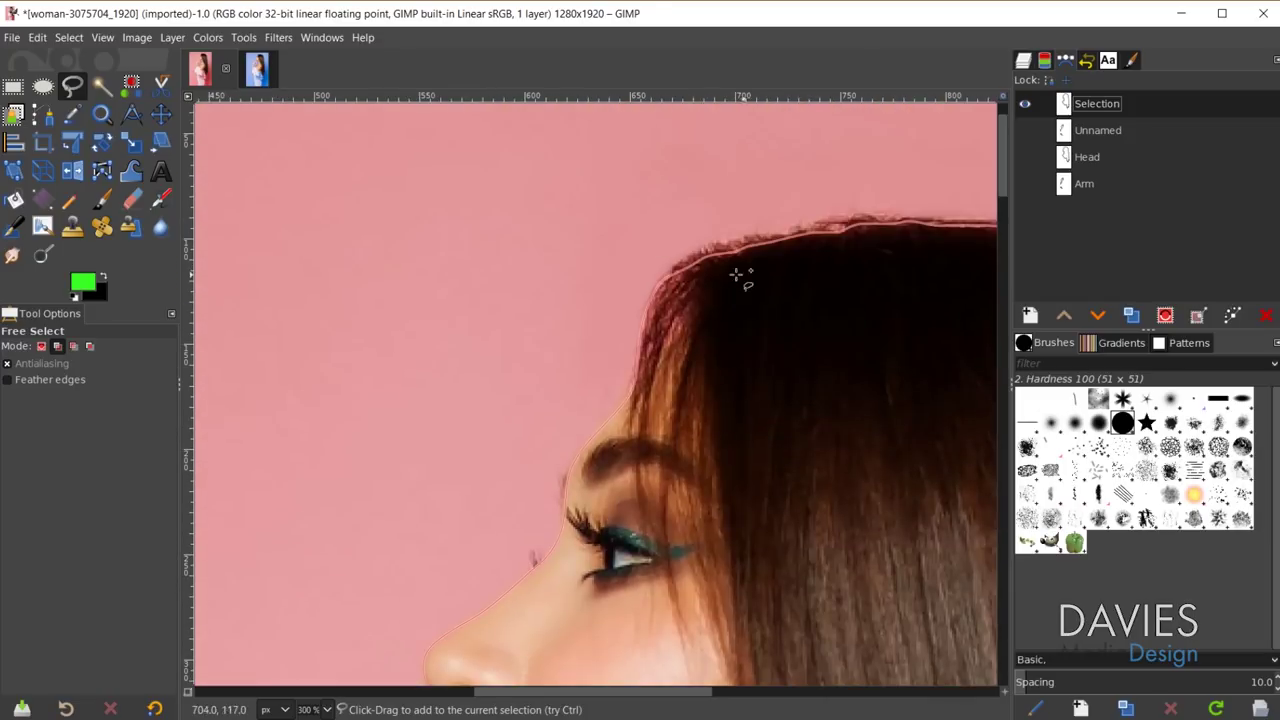
pyautogui.click(42, 113)
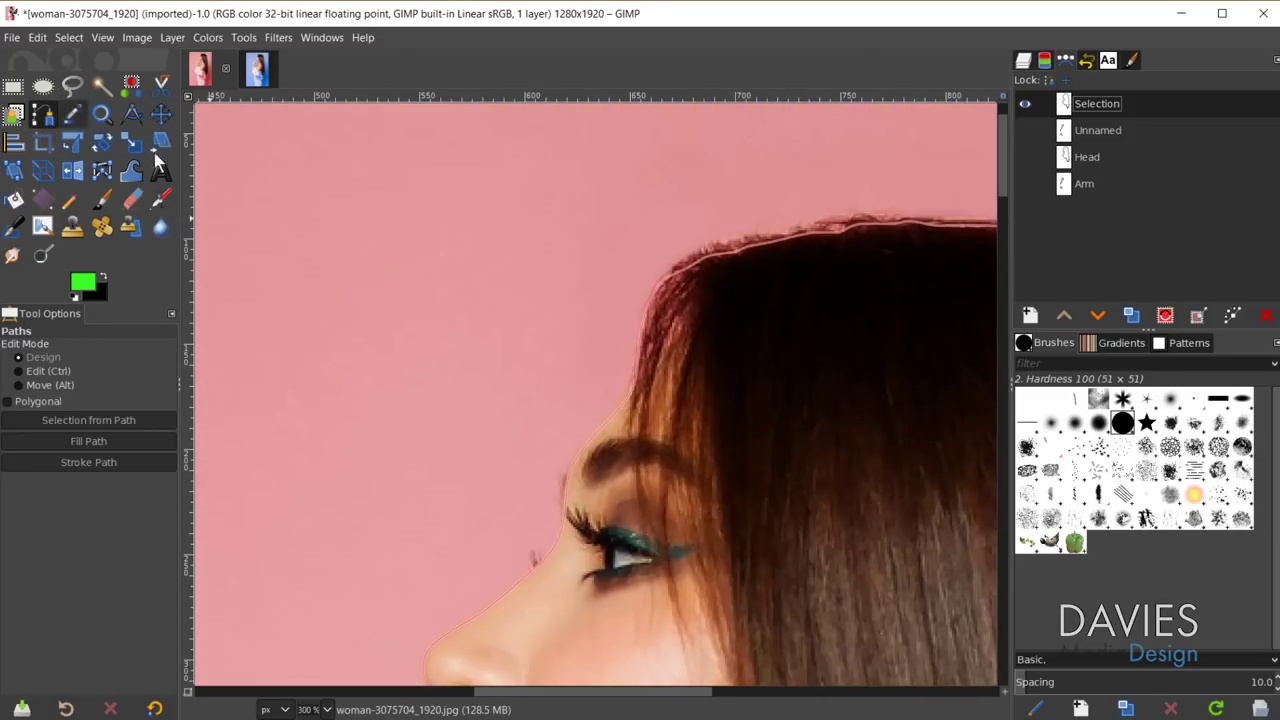
pyautogui.click(760, 252)
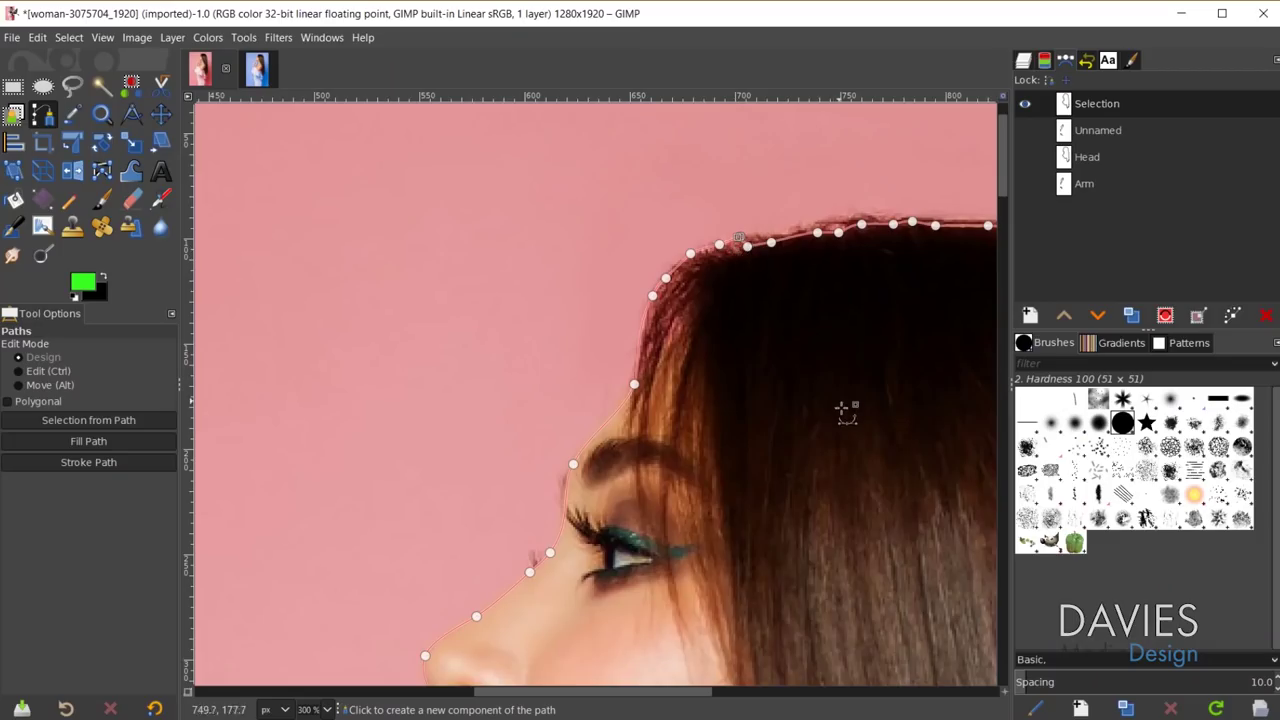
pyautogui.scroll(-3, 843, 410)
pyautogui.scroll(-5, 905, 537)
pyautogui.hscroll(4, 905, 537)
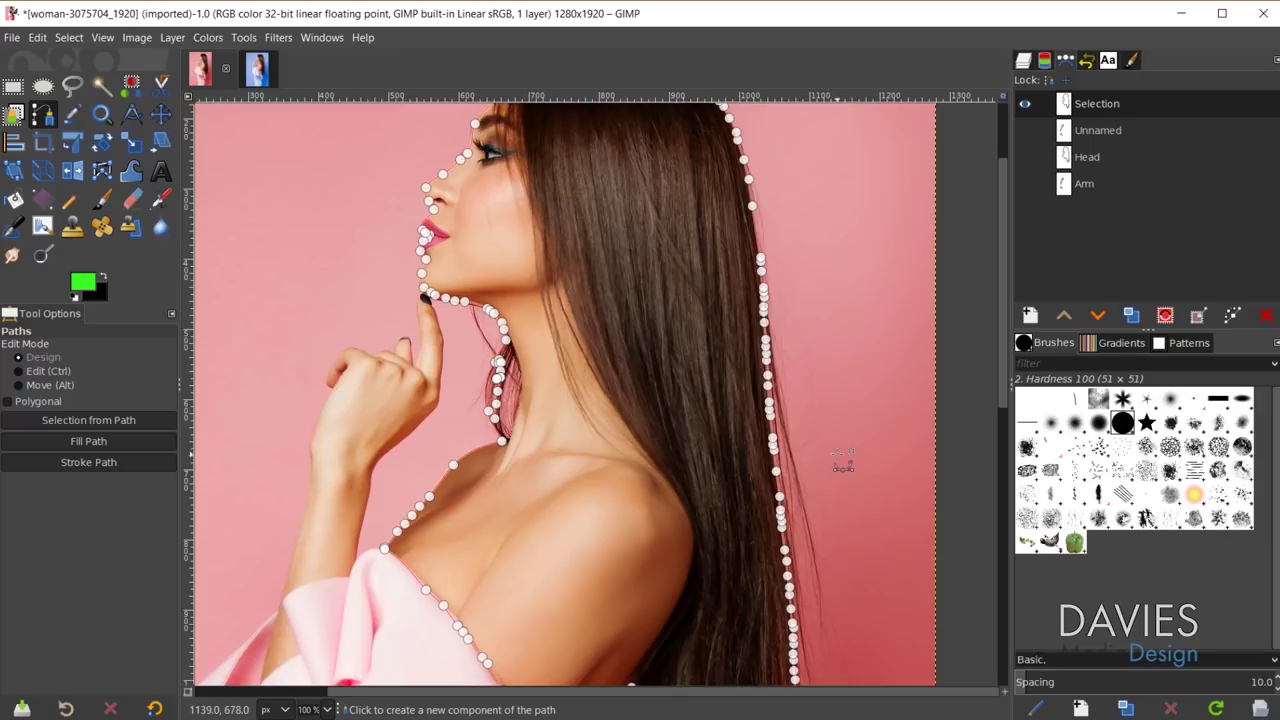
pyautogui.scroll(-5, 790, 445)
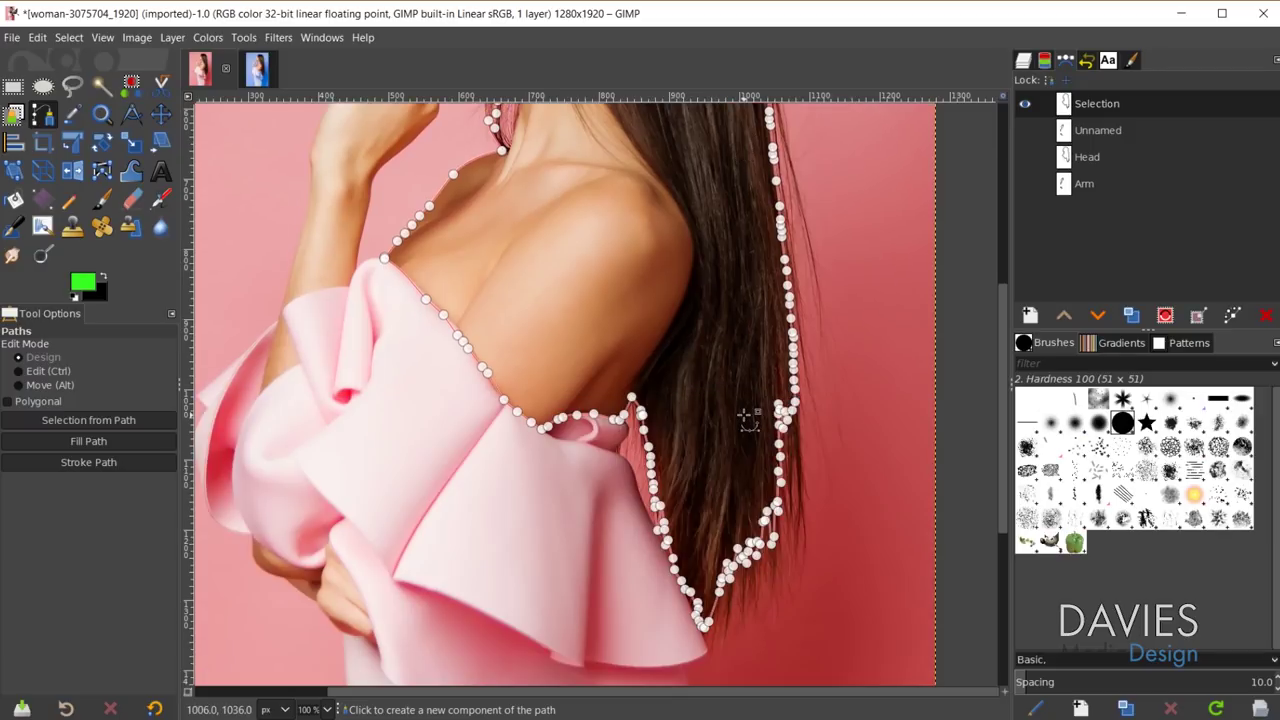
# - Hide the Selection path, leave path editing for the Move tool, and show the Head path
pyautogui.click(1025, 104)
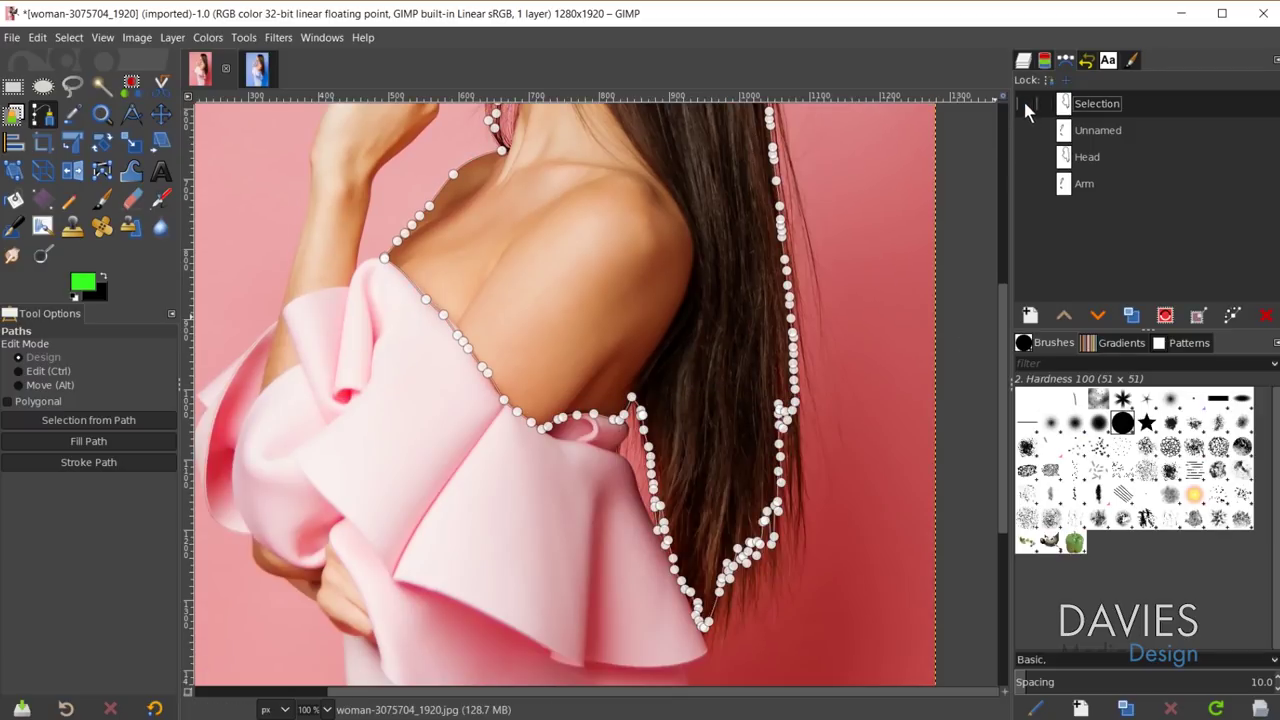
pyautogui.click(160, 113)
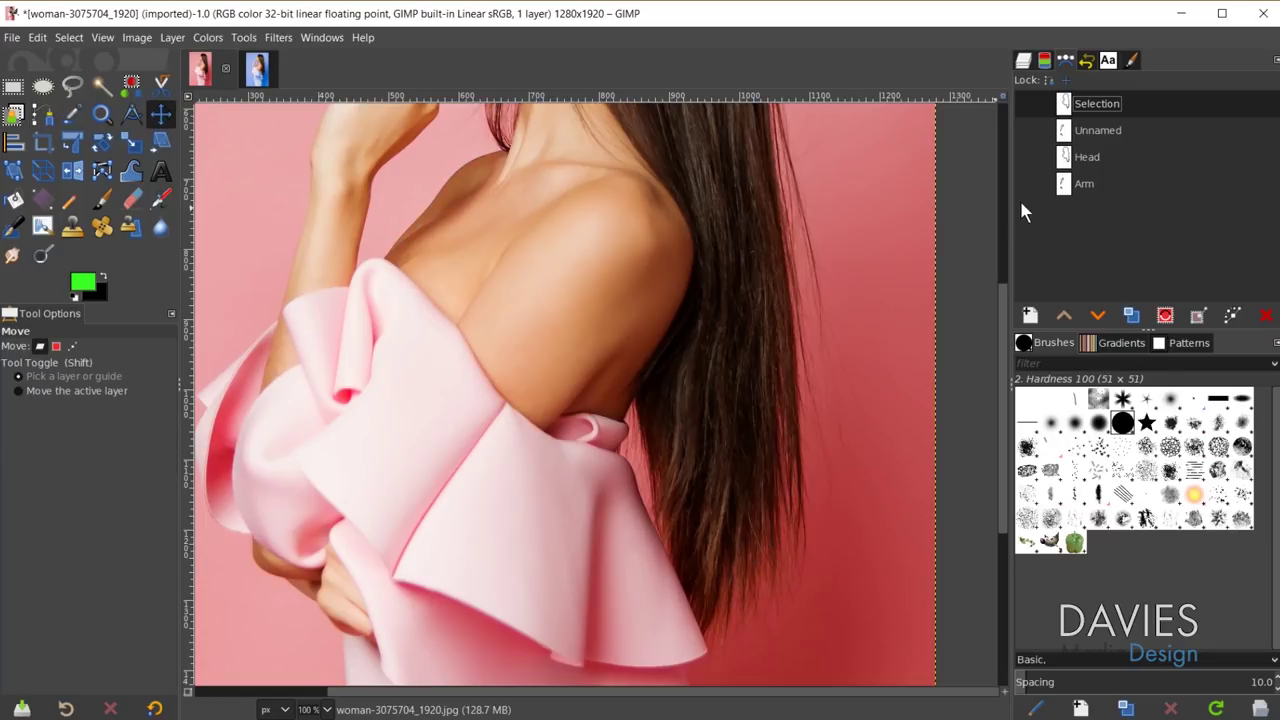
pyautogui.click(1026, 157)
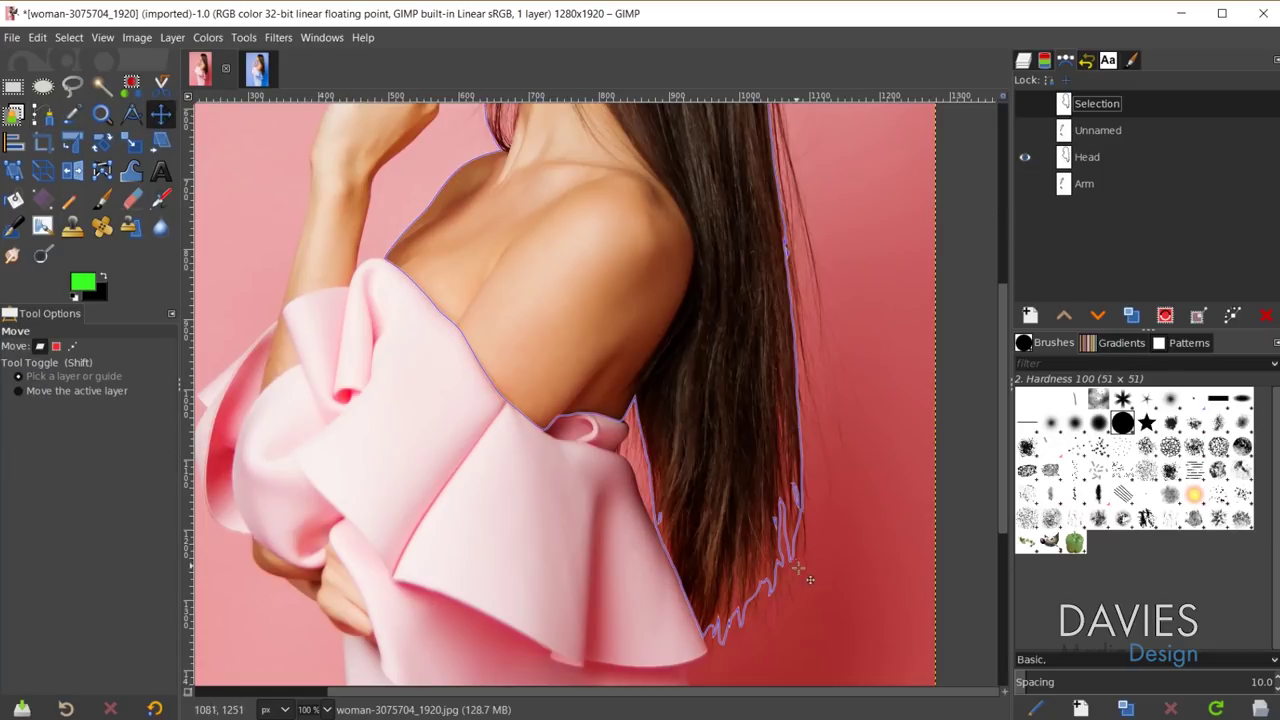
# - Examine how closely the Head path follows the hair tips, the back of the hair and the head outline
pyautogui.press('3')
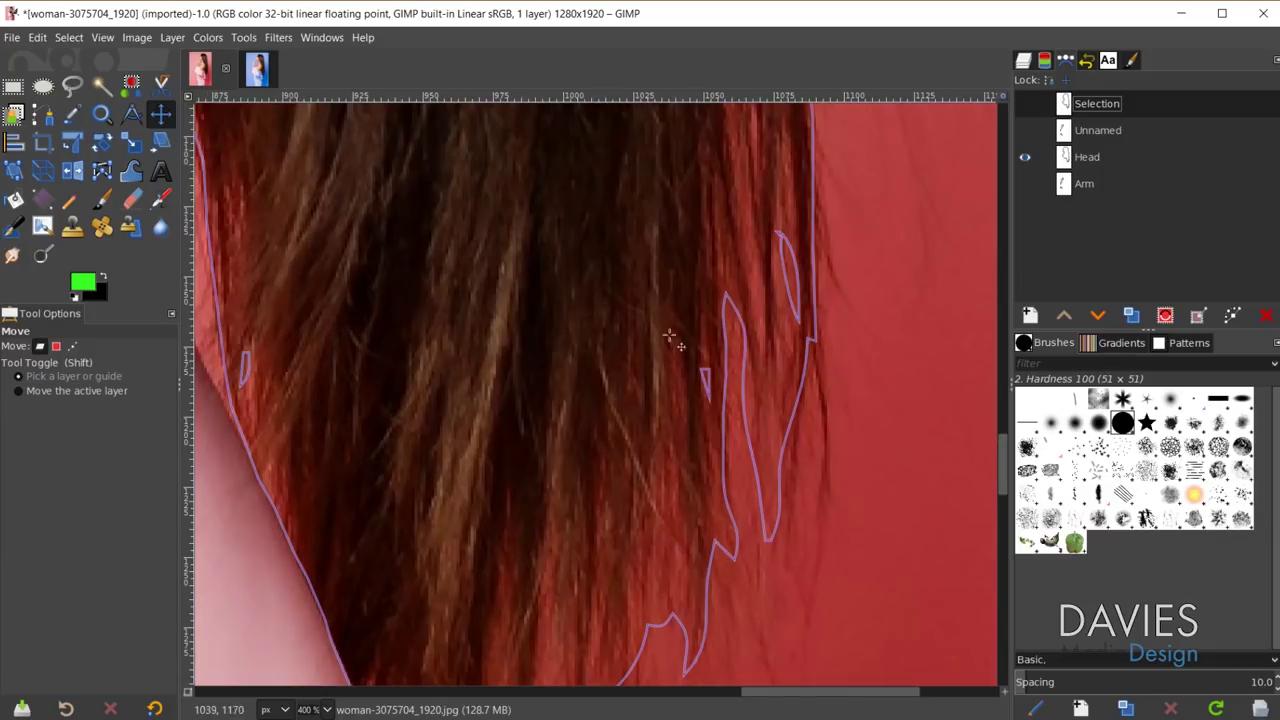
pyautogui.press('1')
pyautogui.scroll(3, 640, 470)
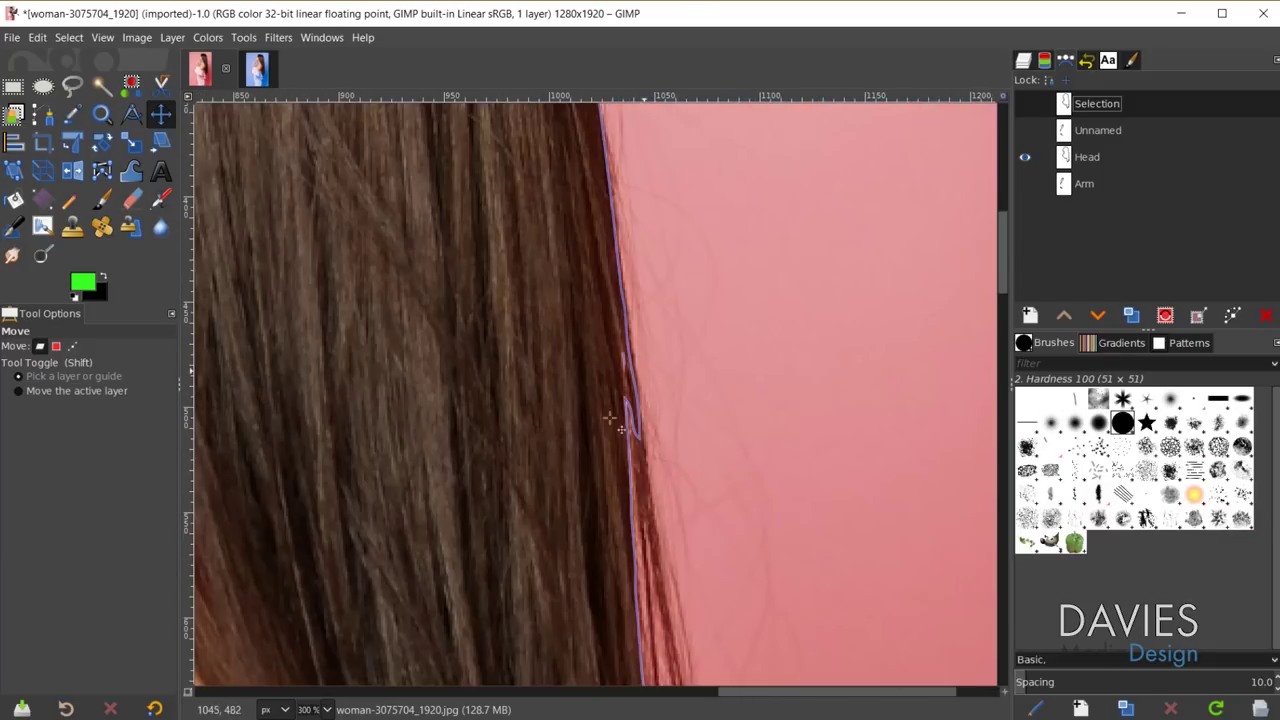
pyautogui.scroll(-3, 610, 418)
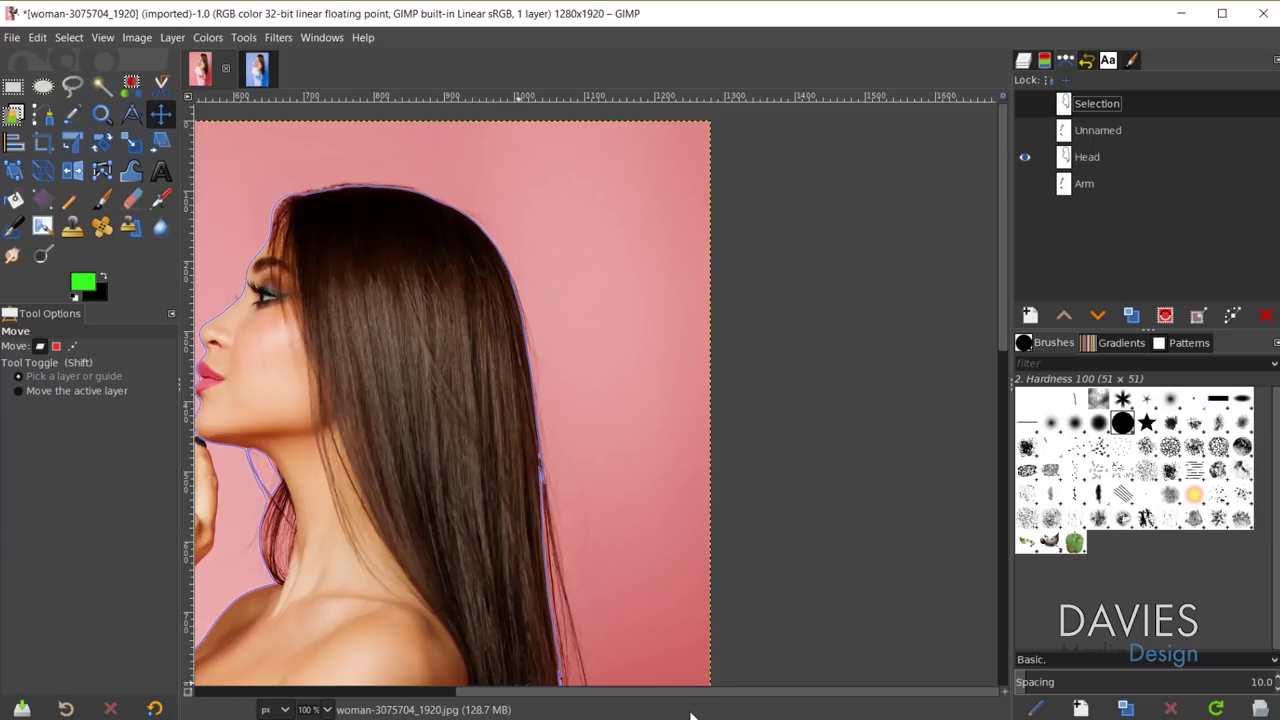
pyautogui.scroll(-3, 640, 690)
pyautogui.scroll(-5, 686, 514)
pyautogui.scroll(-2, 696, 507)
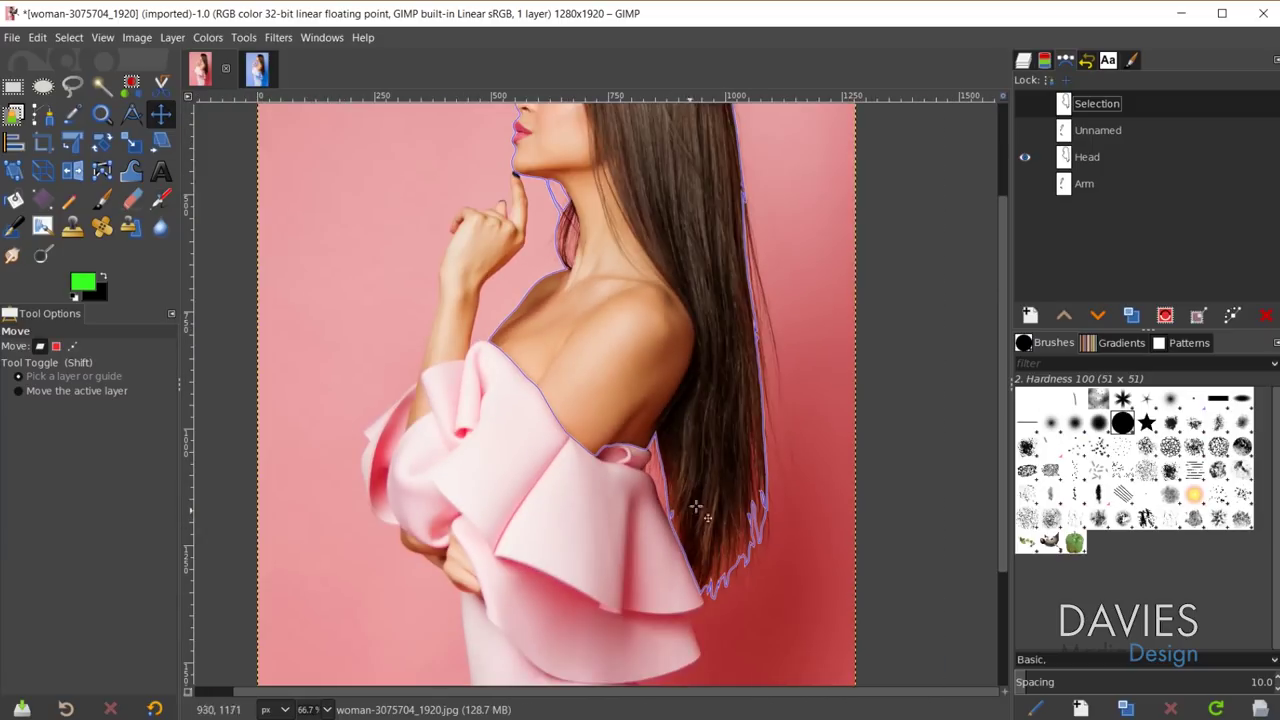
# - Convert the Head path into a selection around the woman's head, hair and shoulders
pyautogui.scroll(3, 708, 489)
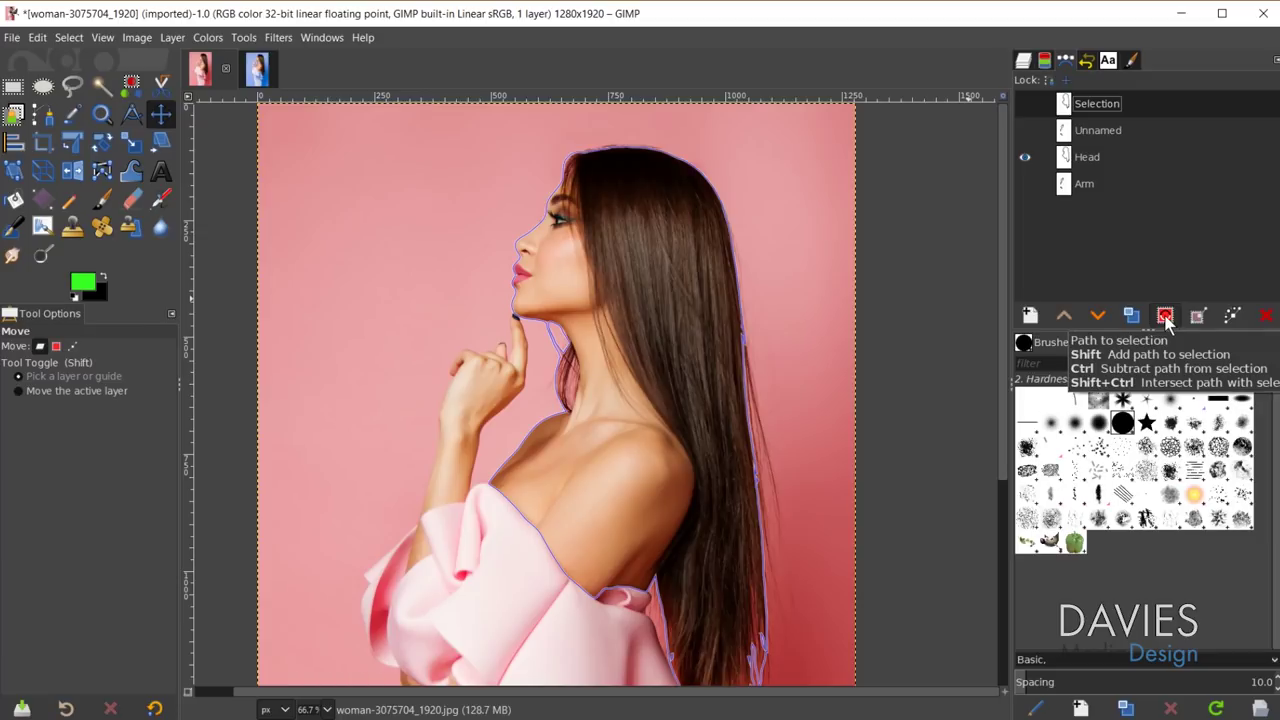
pyautogui.click(1078, 158)
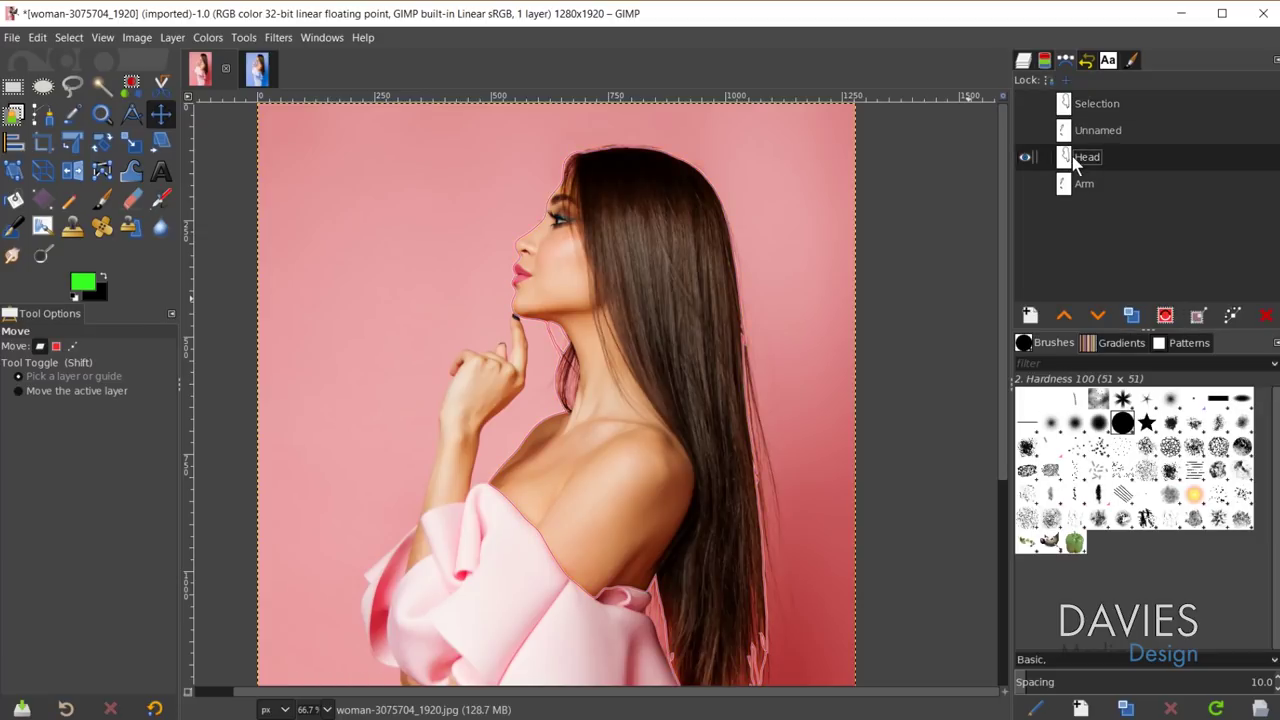
pyautogui.click(1166, 318)
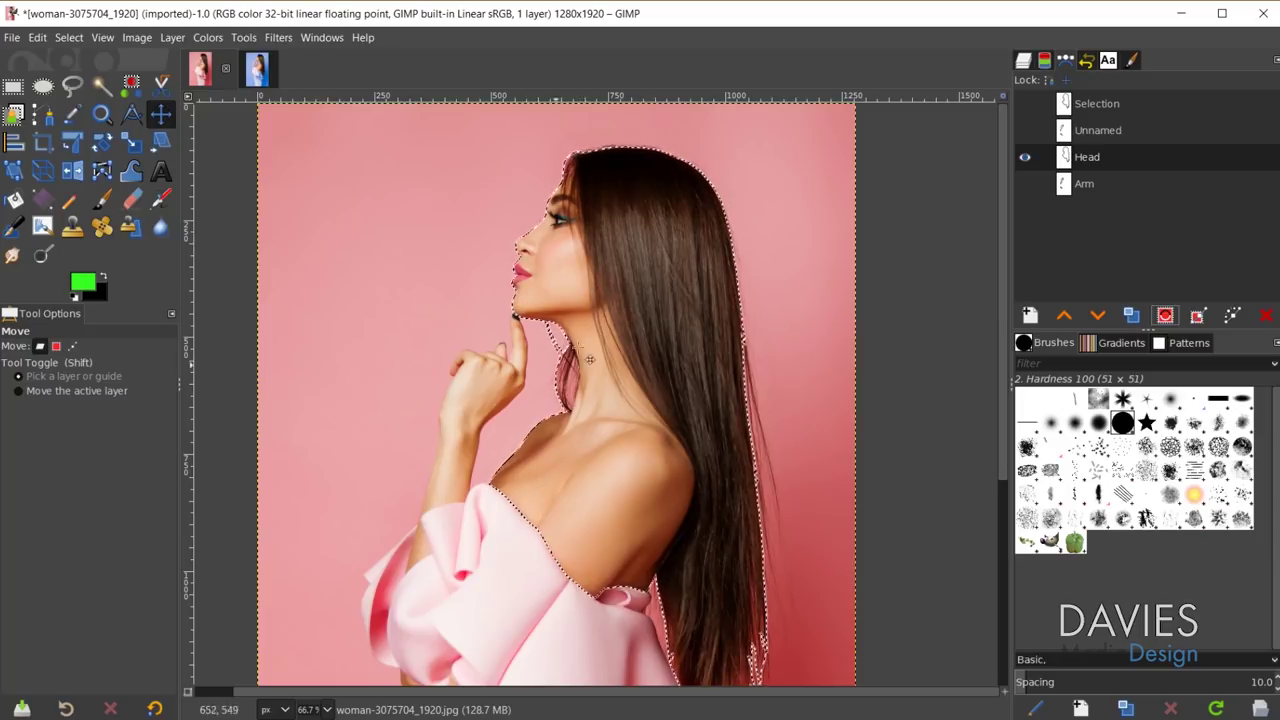
# - Add the Arm path to the existing head selection and hide both paths
pyautogui.click(1025, 184)
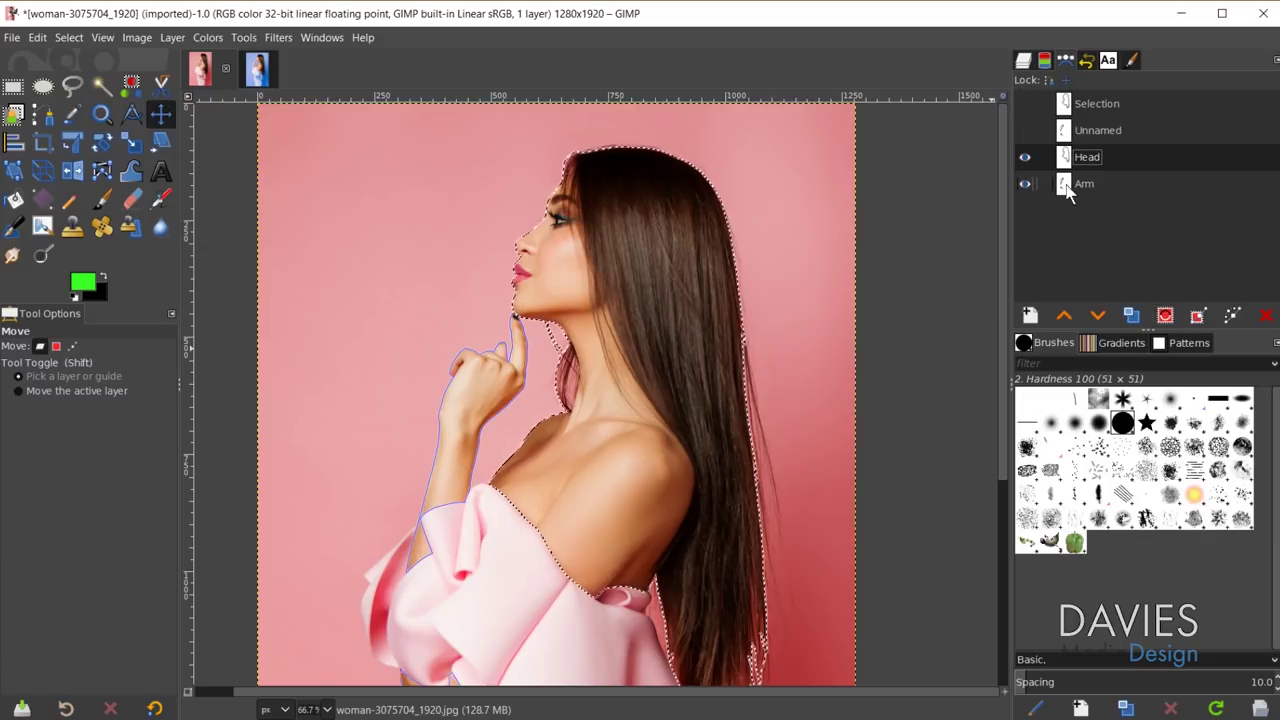
pyautogui.click(1068, 191)
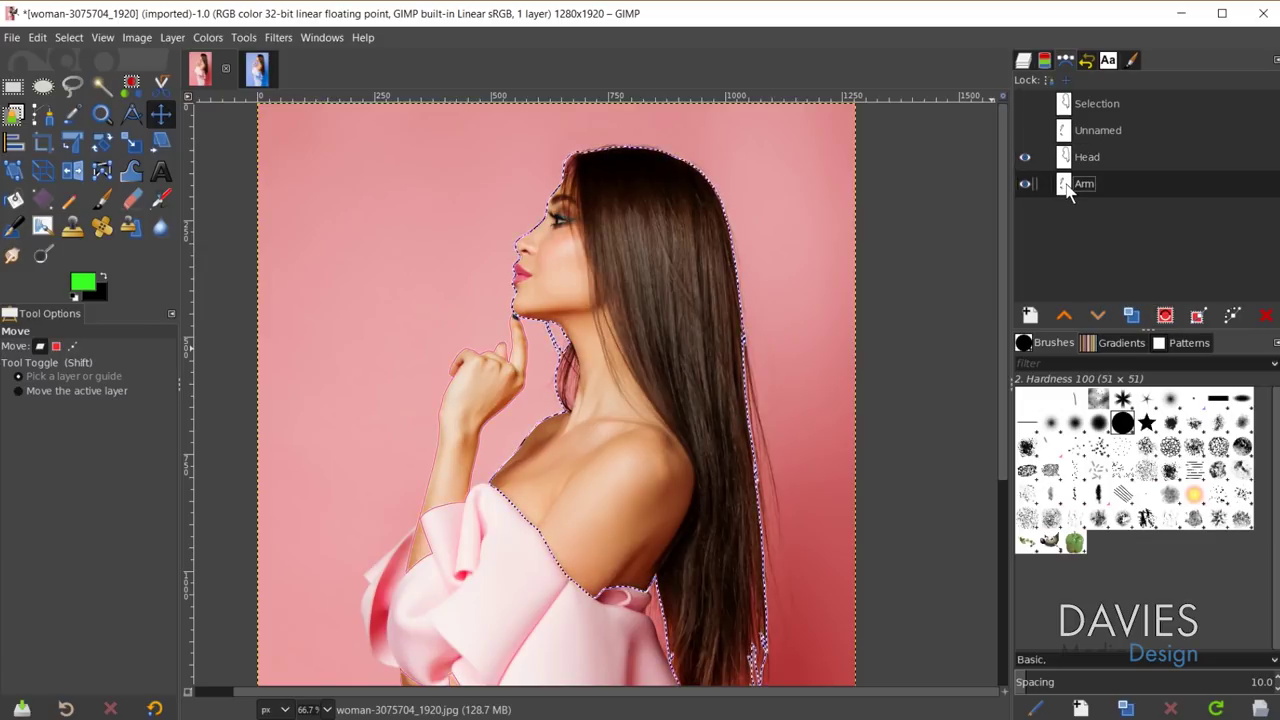
pyautogui.keyDown('shift'); pyautogui.click(1166, 315); pyautogui.keyUp('shift')
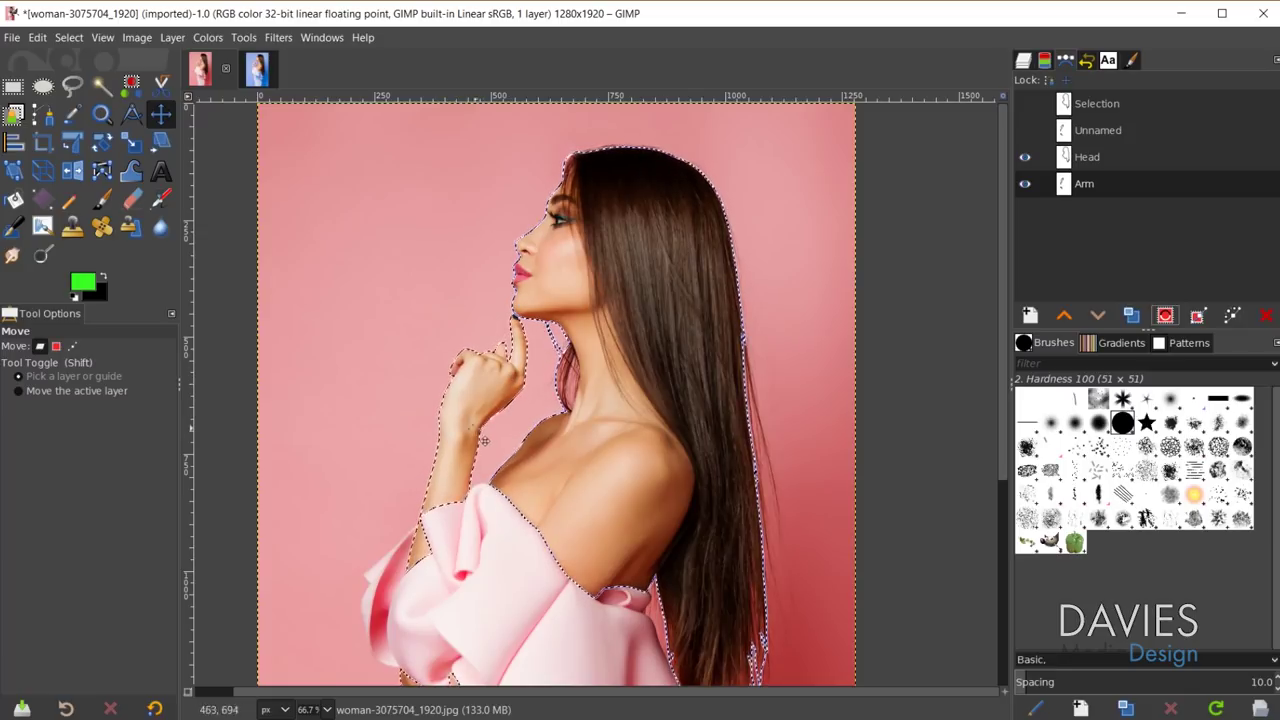
pyautogui.scroll(-3, 605, 415)
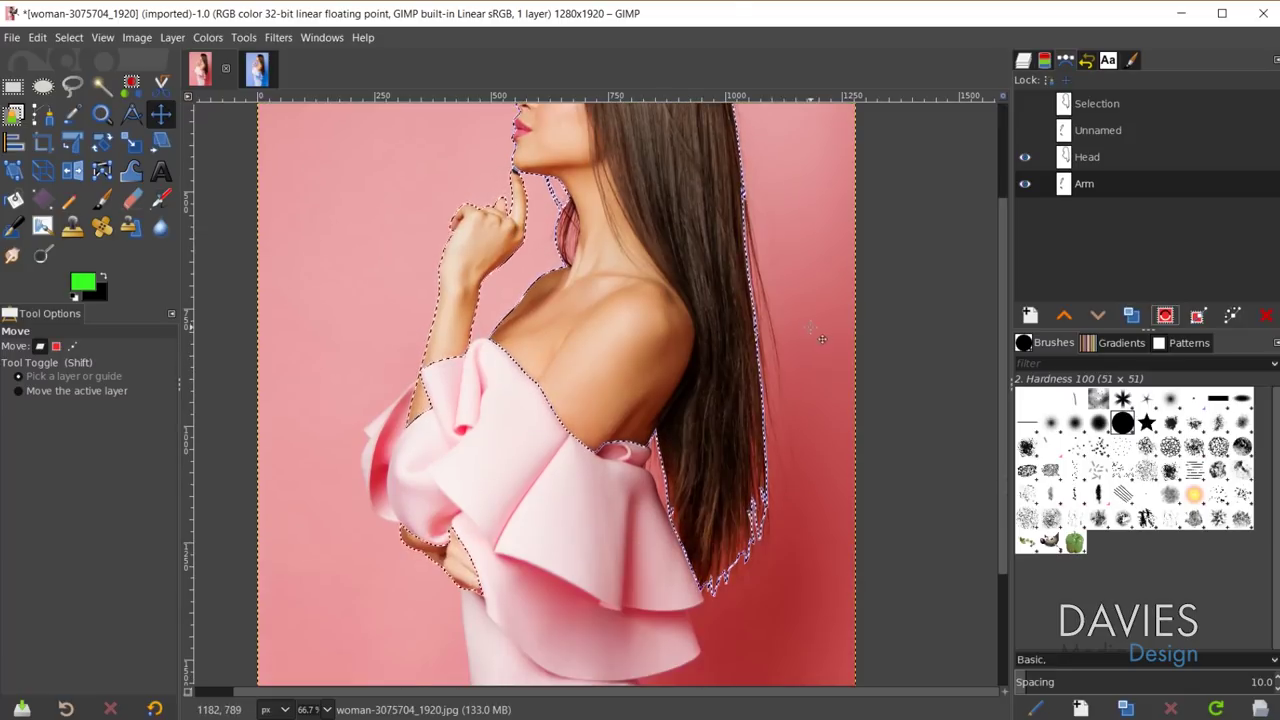
pyautogui.scroll(3, 821, 339)
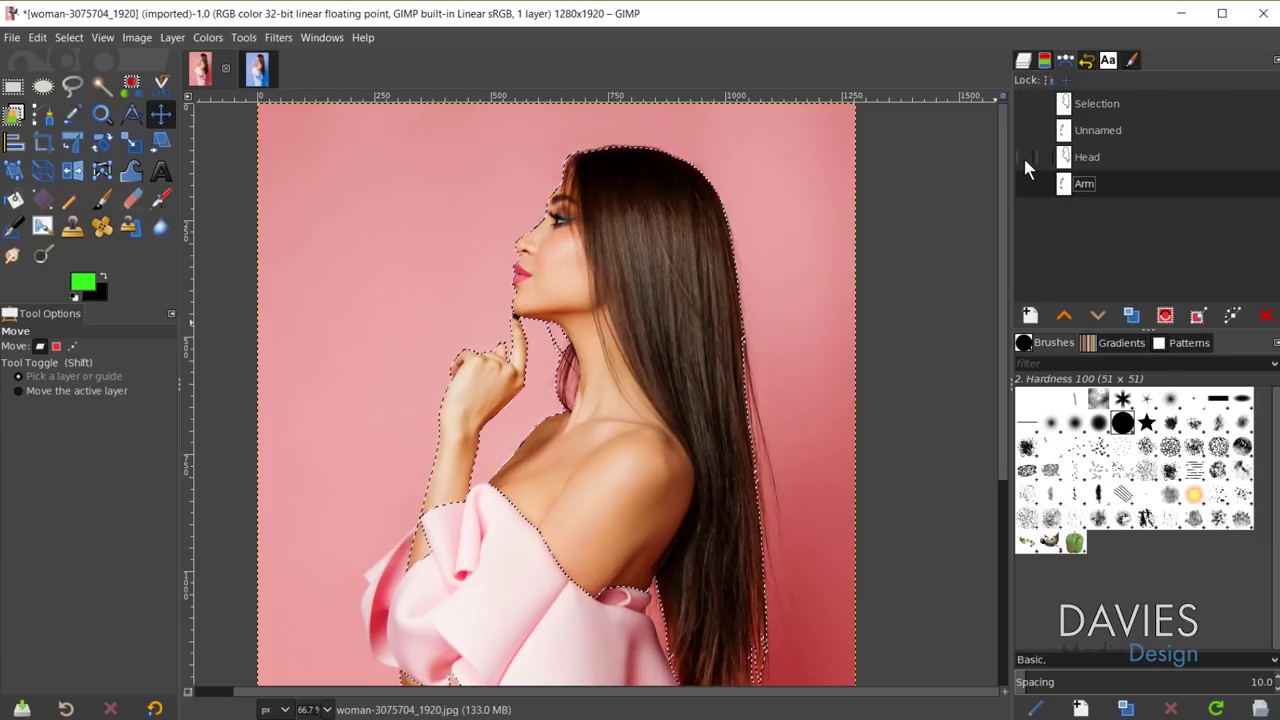
# - Create a new layer named Recolor at 1280 x 1920 px, filled with transparency
pyautogui.click(1023, 62)
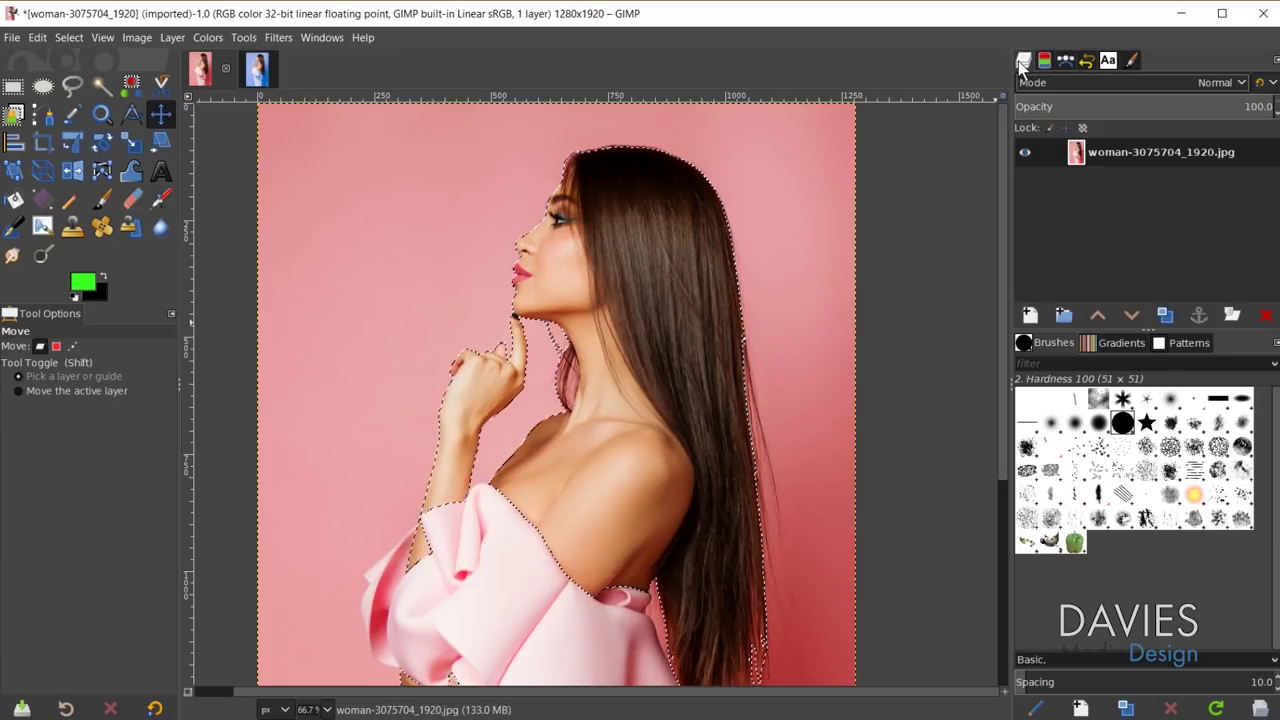
pyautogui.click(1030, 314)
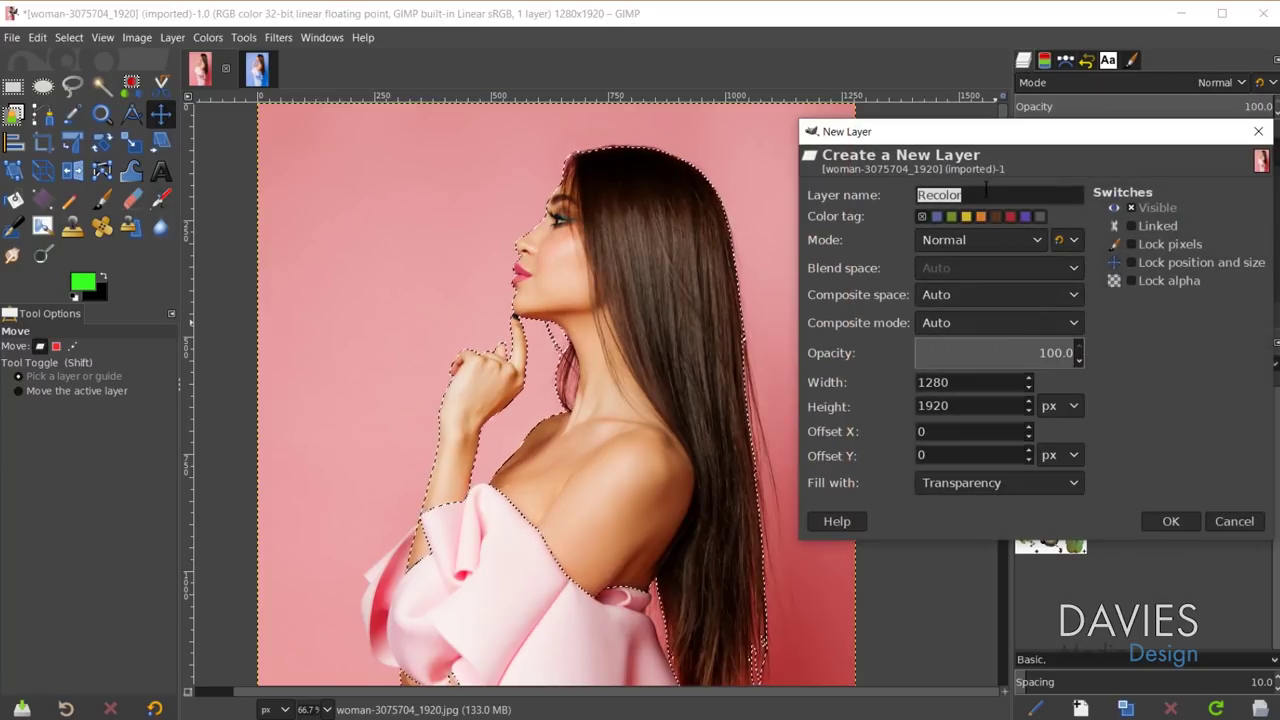
pyautogui.click(986, 192)
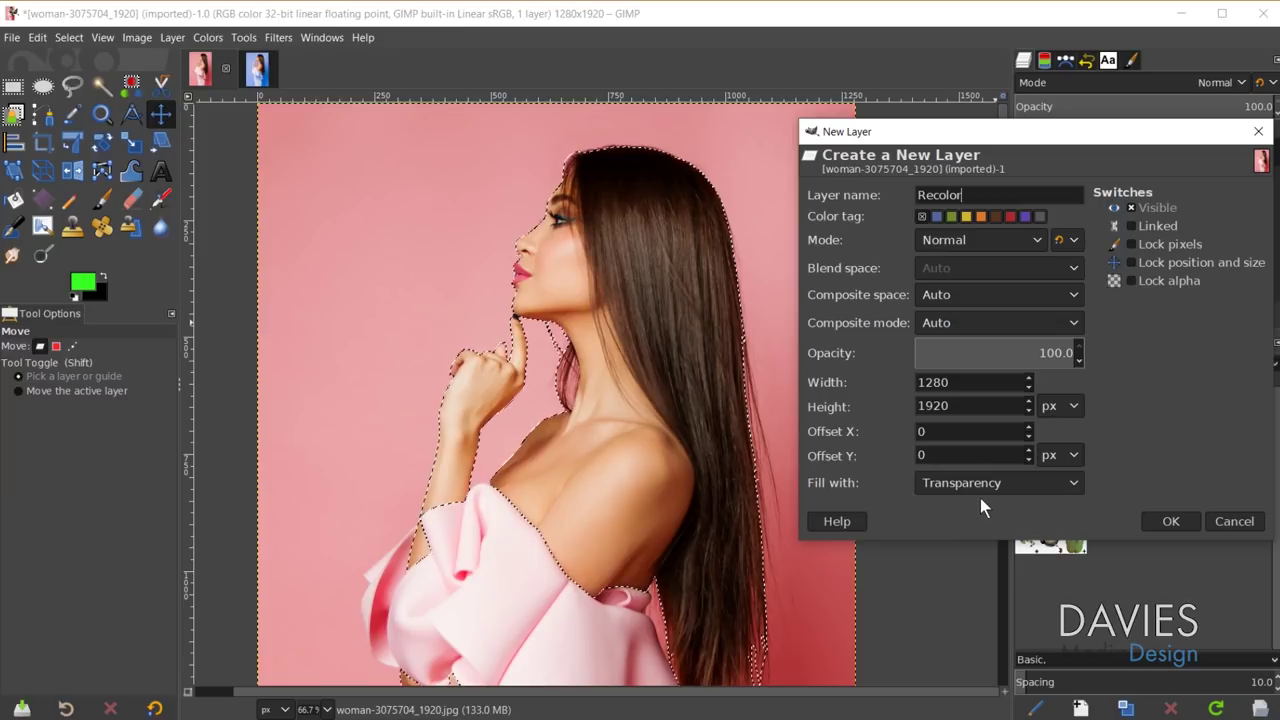
pyautogui.click(1169, 520)
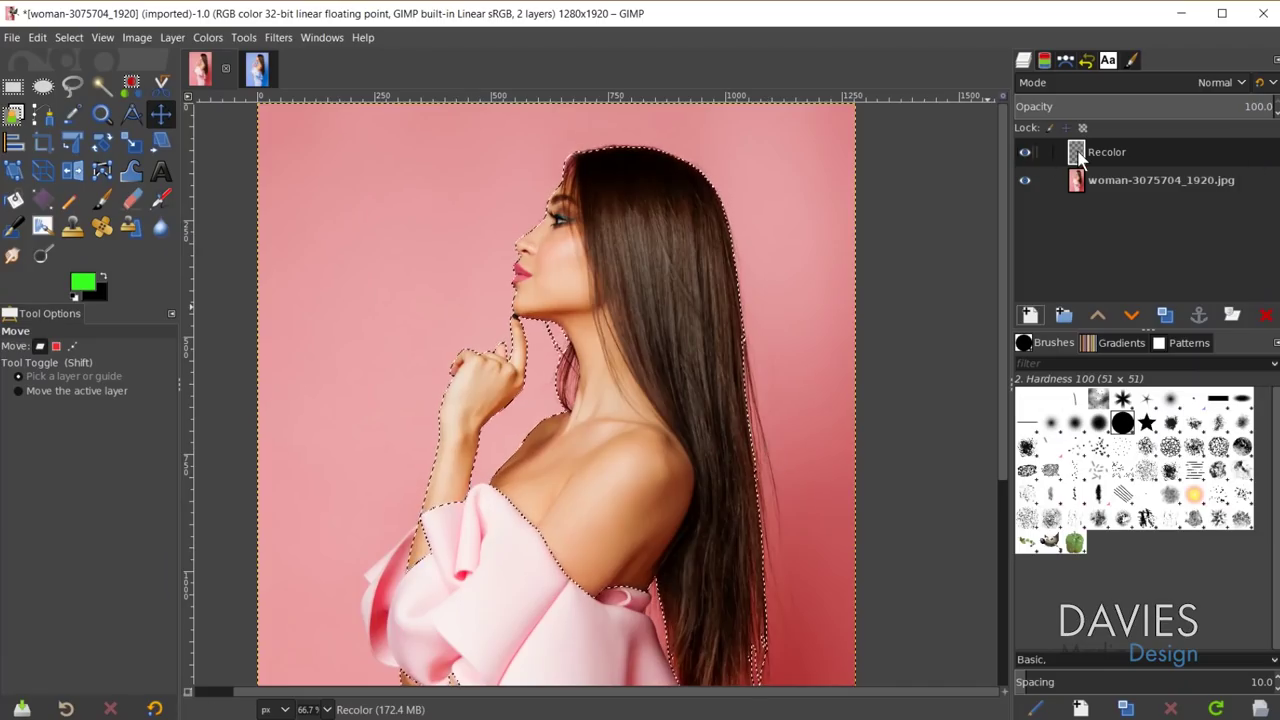
# - Add a layer mask to the Recolor layer from the selection with Invert mask enabled, and clear the selection
pyautogui.rightClick(1077, 153)
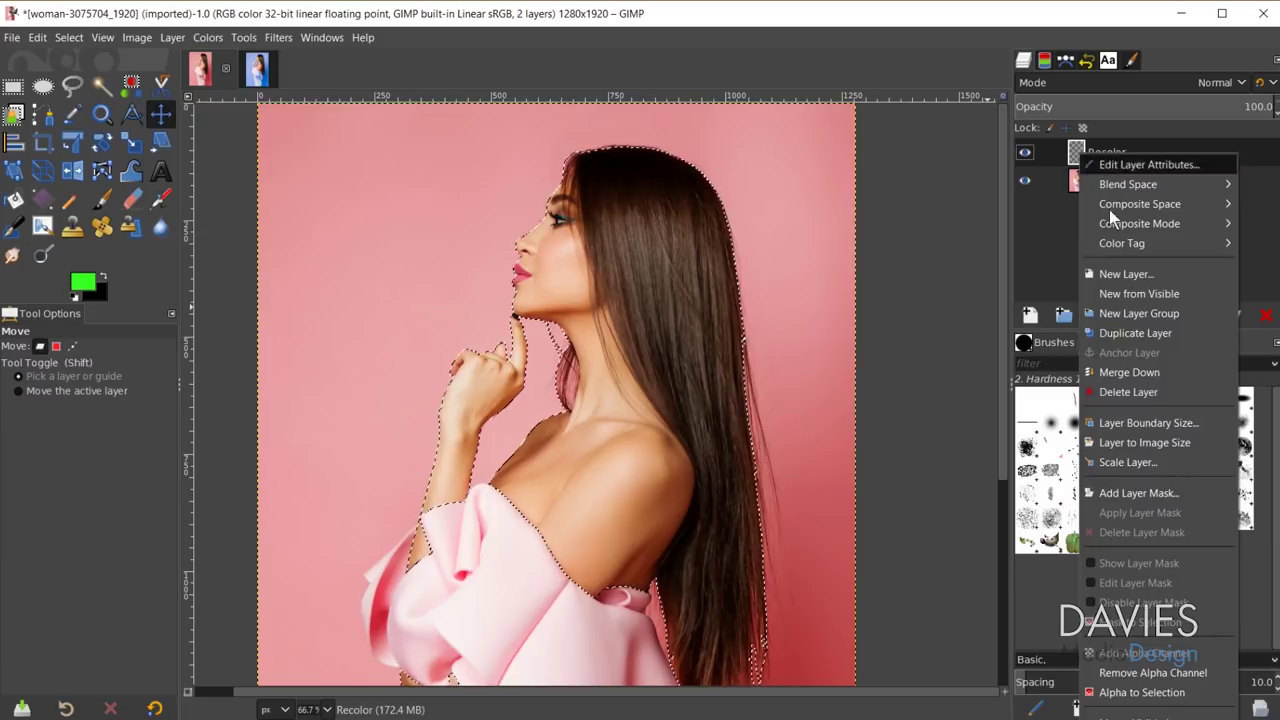
pyautogui.click(1140, 494)
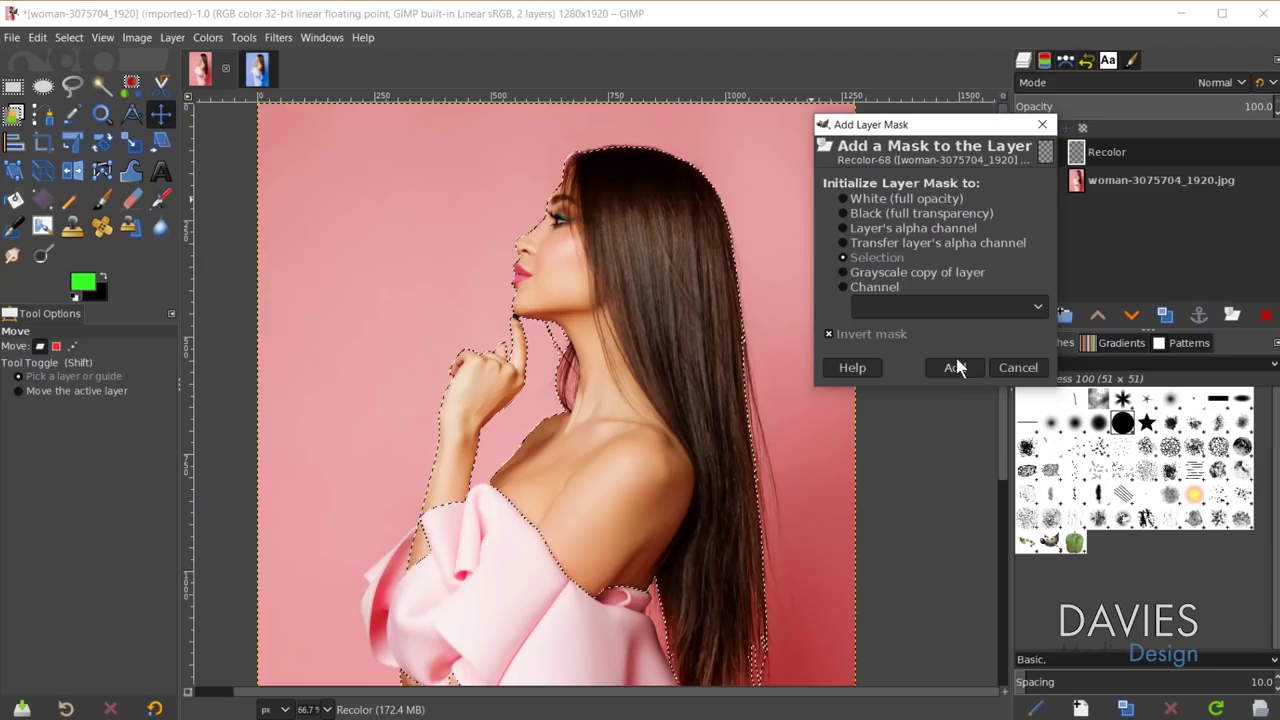
pyautogui.click(965, 367)
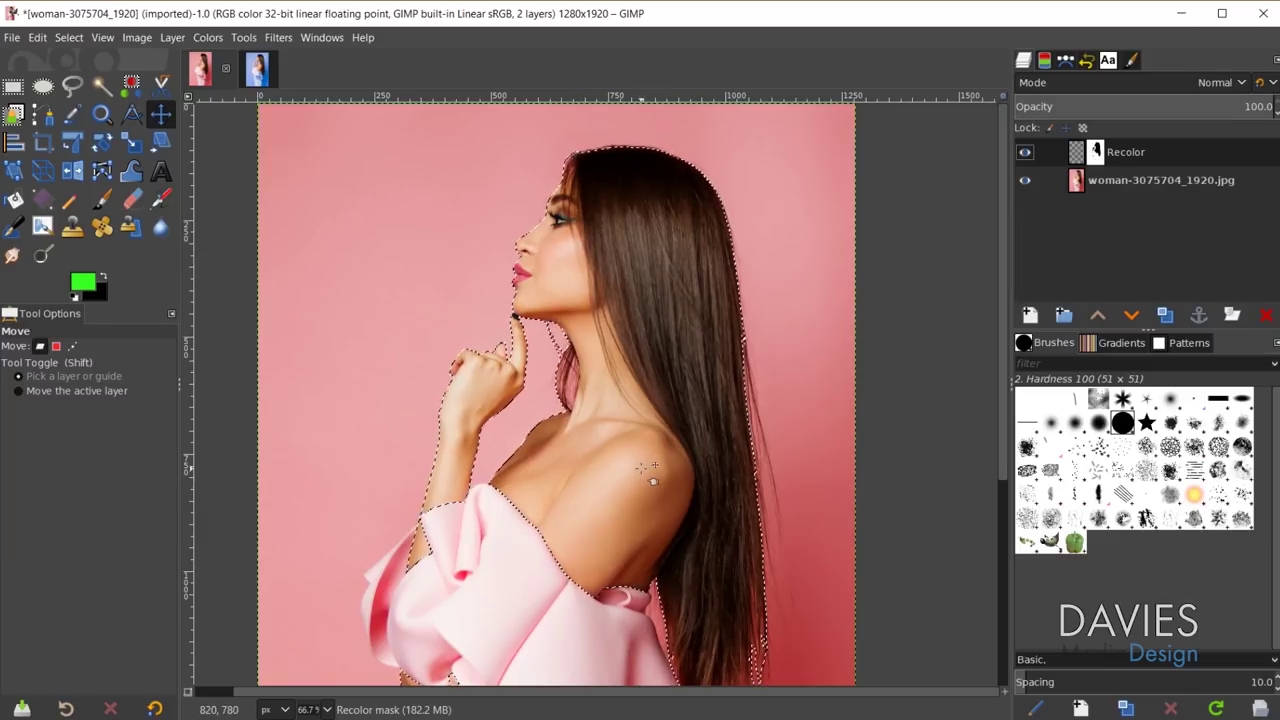
pyautogui.hotkey('ctrl', 'shift', 'a')
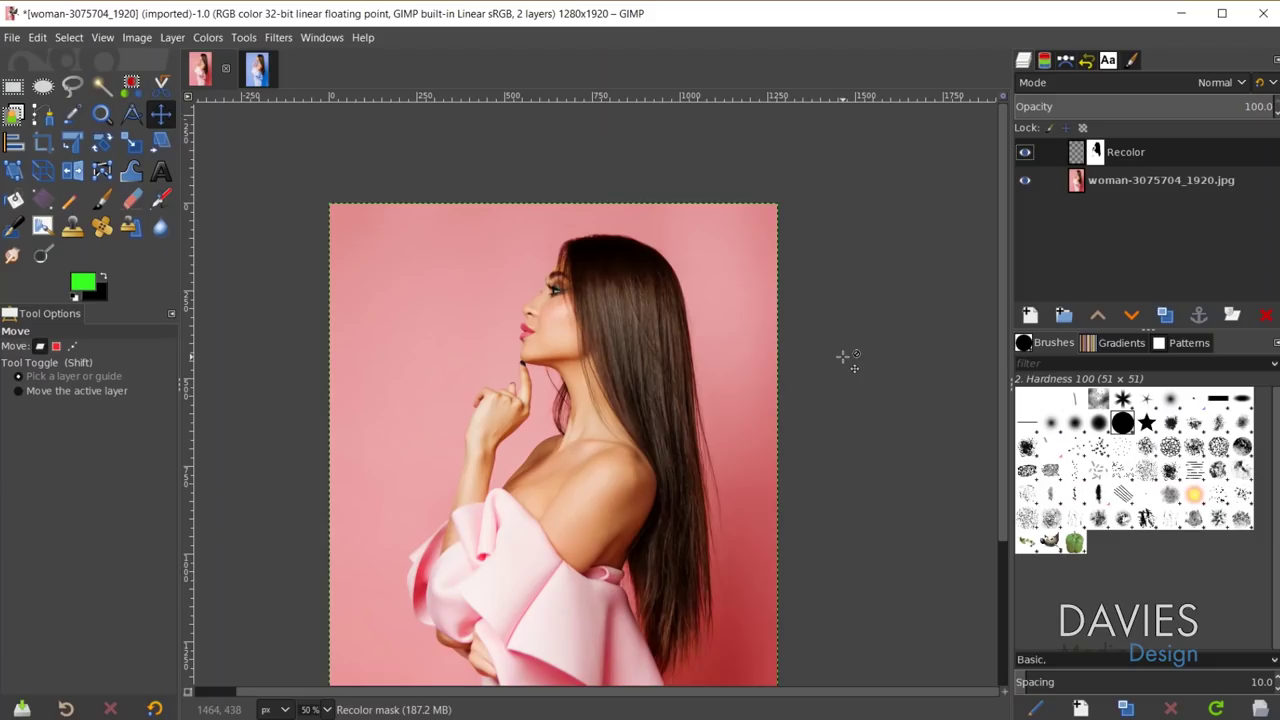
# - Set the foreground color to the blue 2d6de9
pyautogui.click(83, 285)
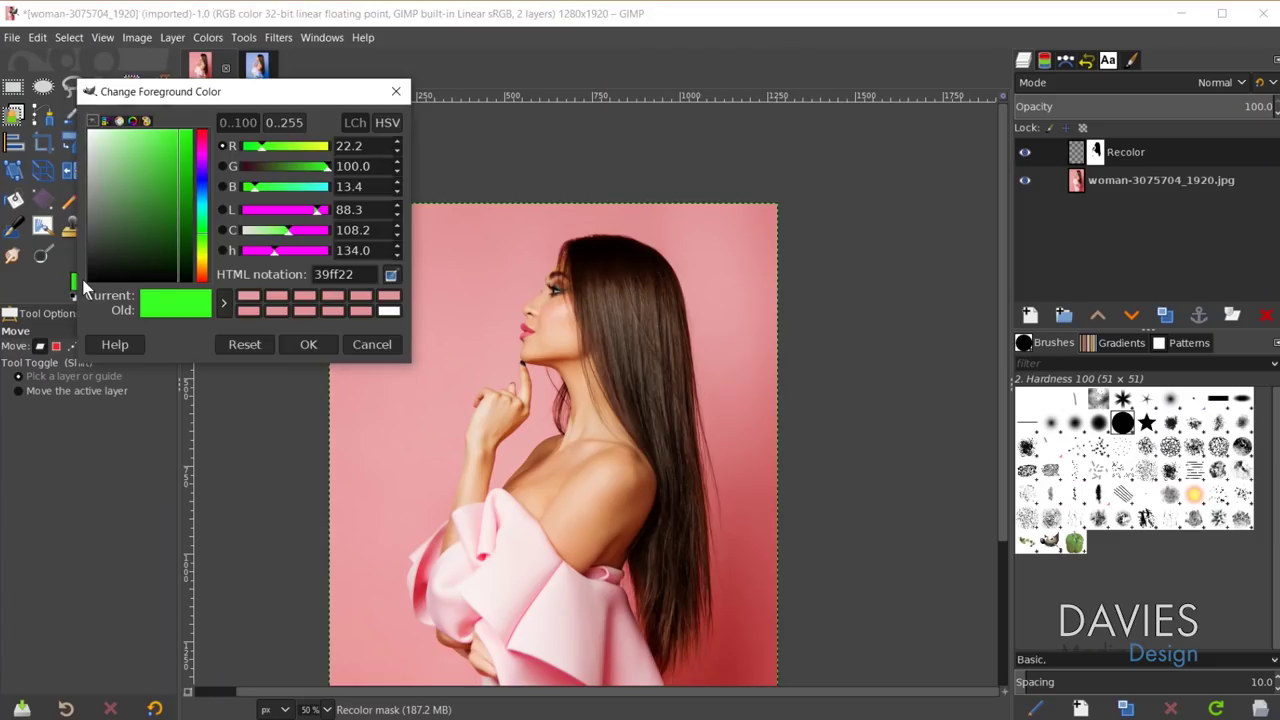
pyautogui.moveTo(203, 237); pyautogui.dragTo(204, 196)
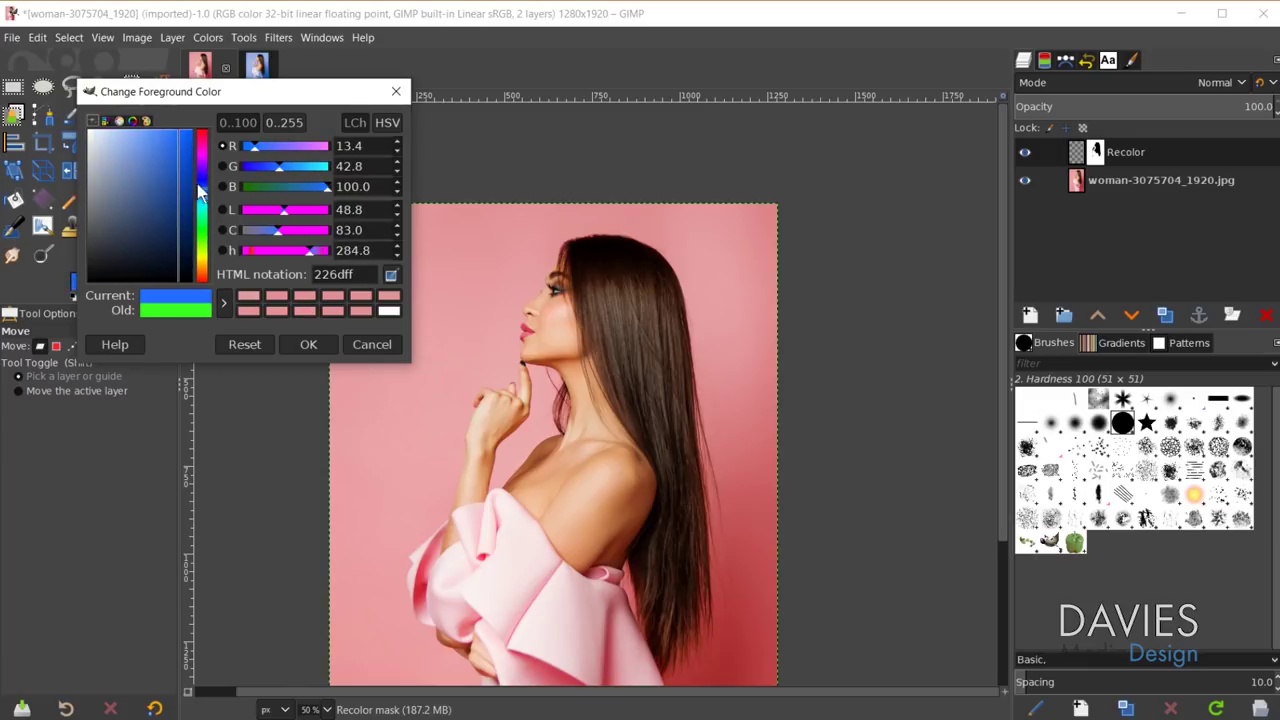
pyautogui.moveTo(172, 152); pyautogui.dragTo(174, 150)
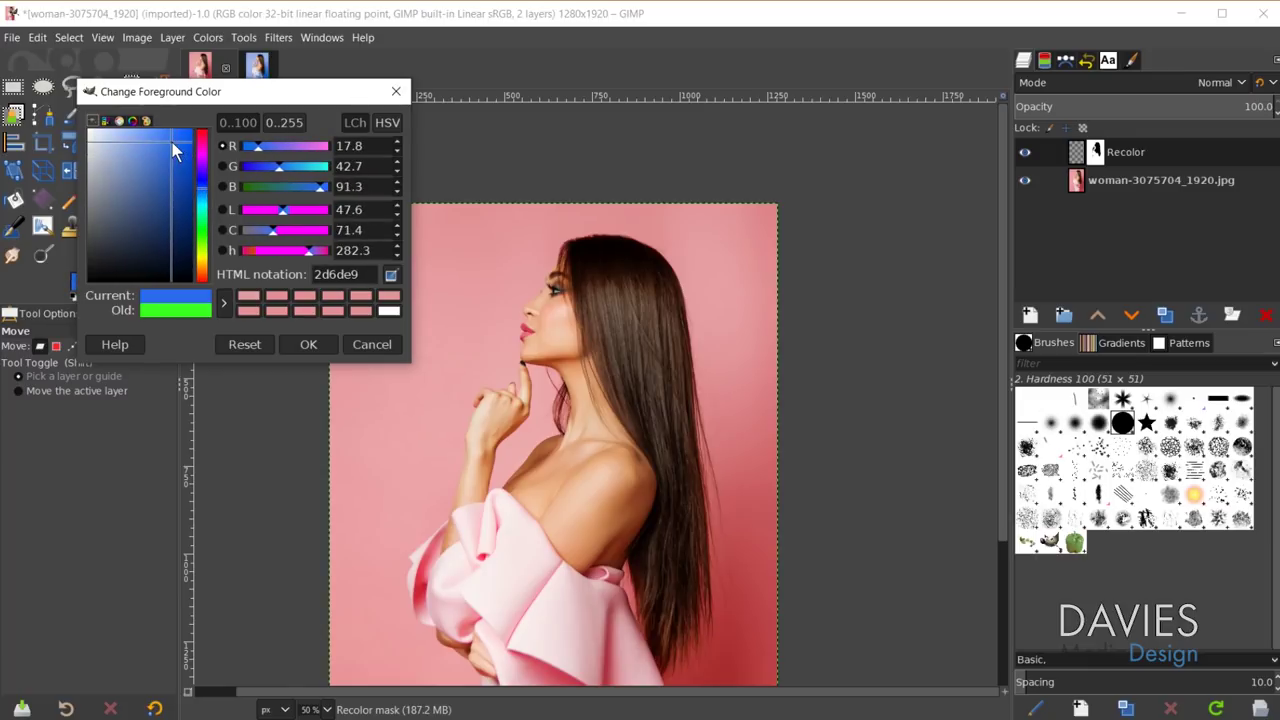
pyautogui.click(321, 344)
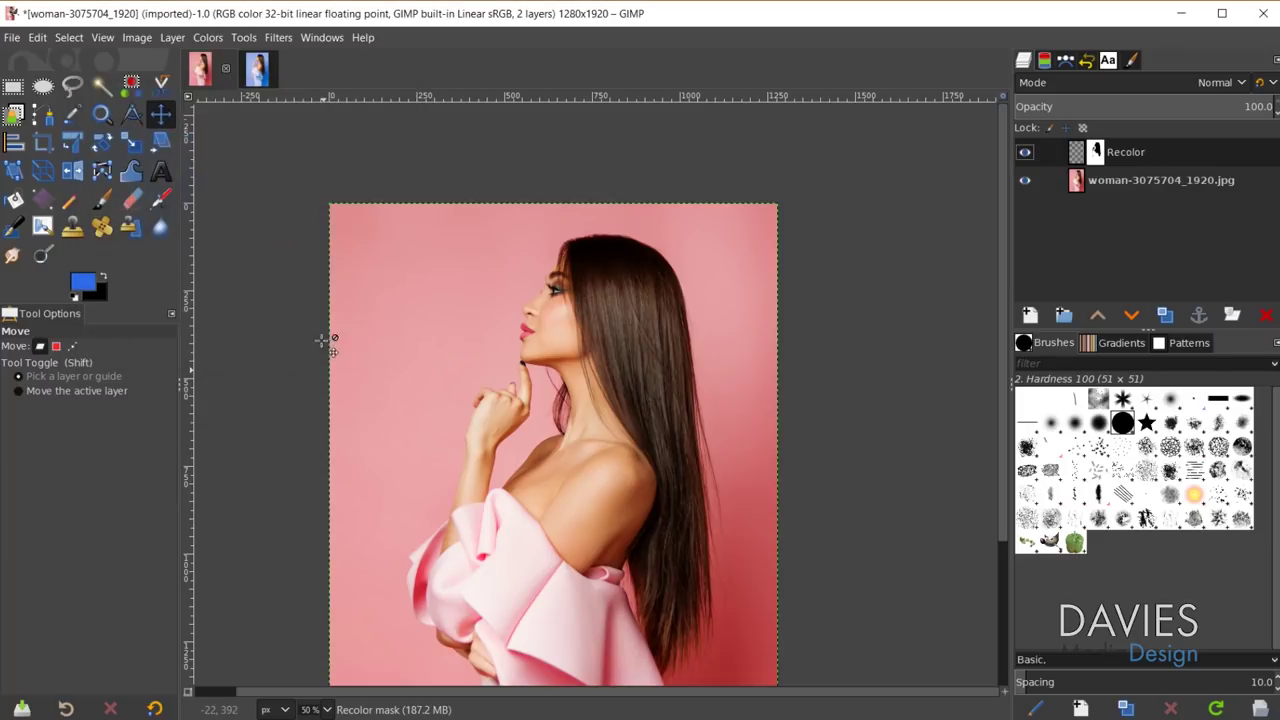
# - Fill the Recolor layer itself, not its mask, with the blue foreground color using Bucket Fill
pyautogui.click(1077, 154)
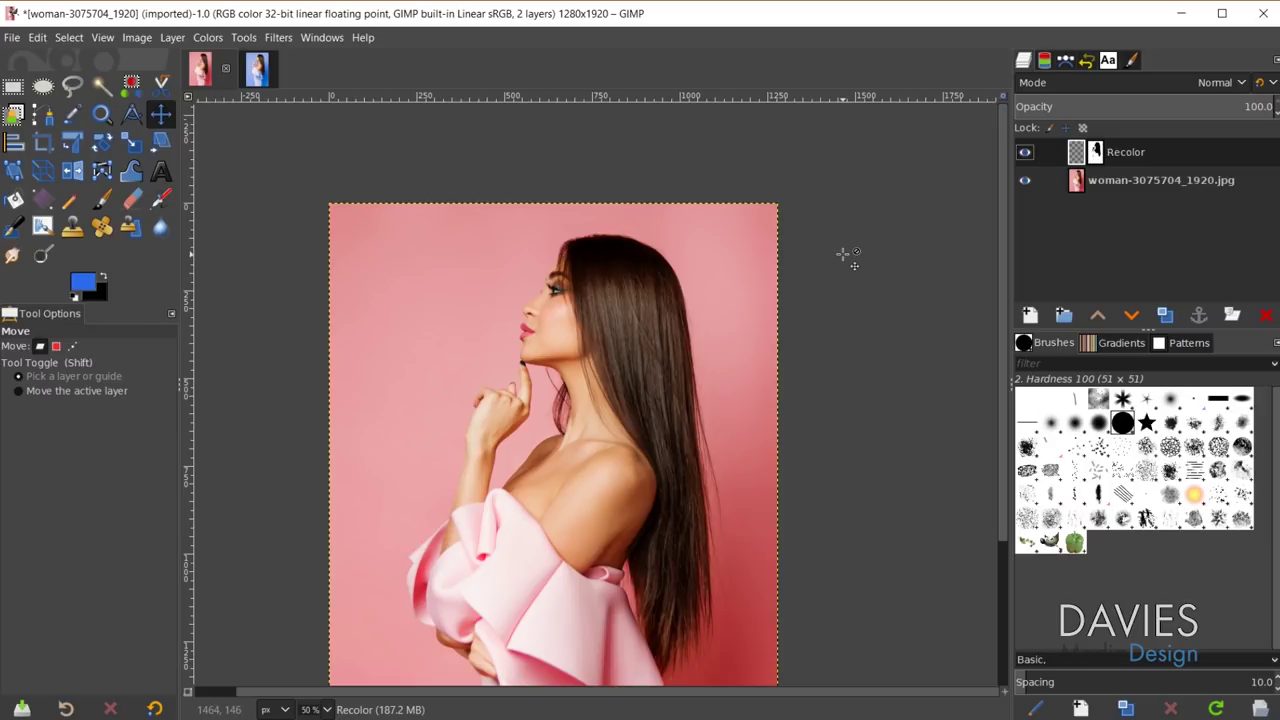
pyautogui.hotkey('shift', 'b')
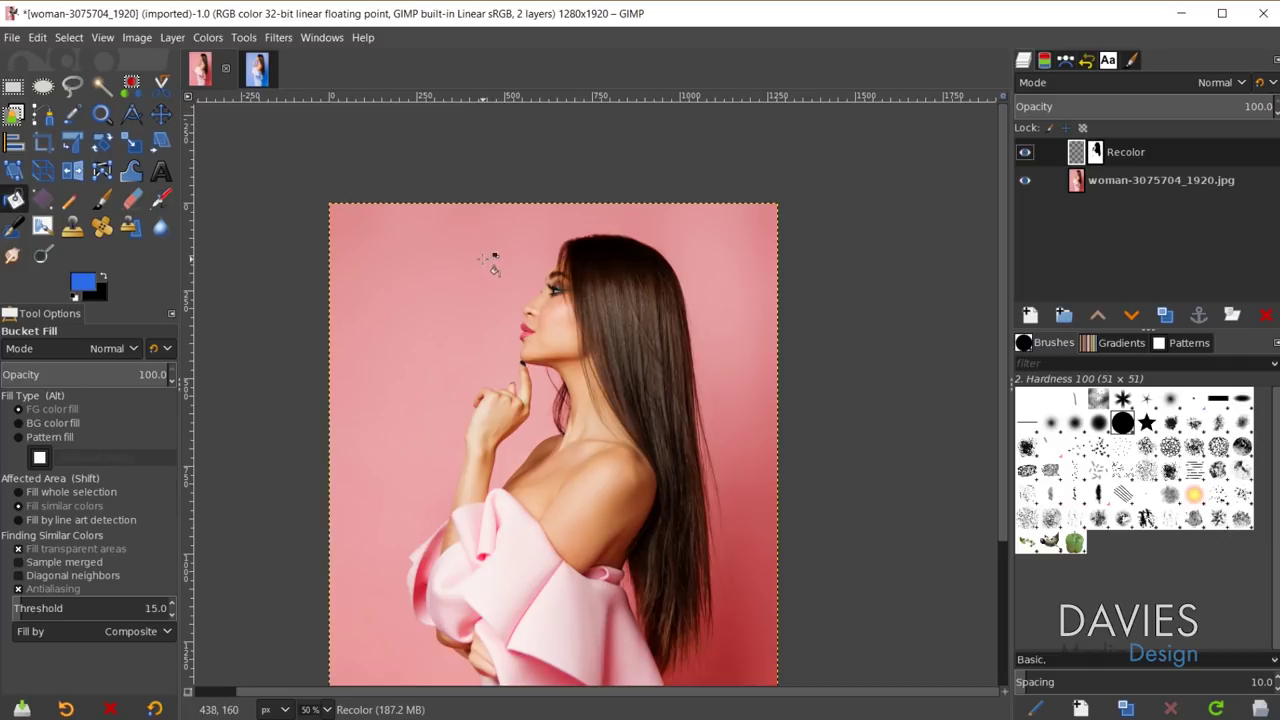
pyautogui.click(1074, 153)
pyautogui.scroll(-1, 620, 420)
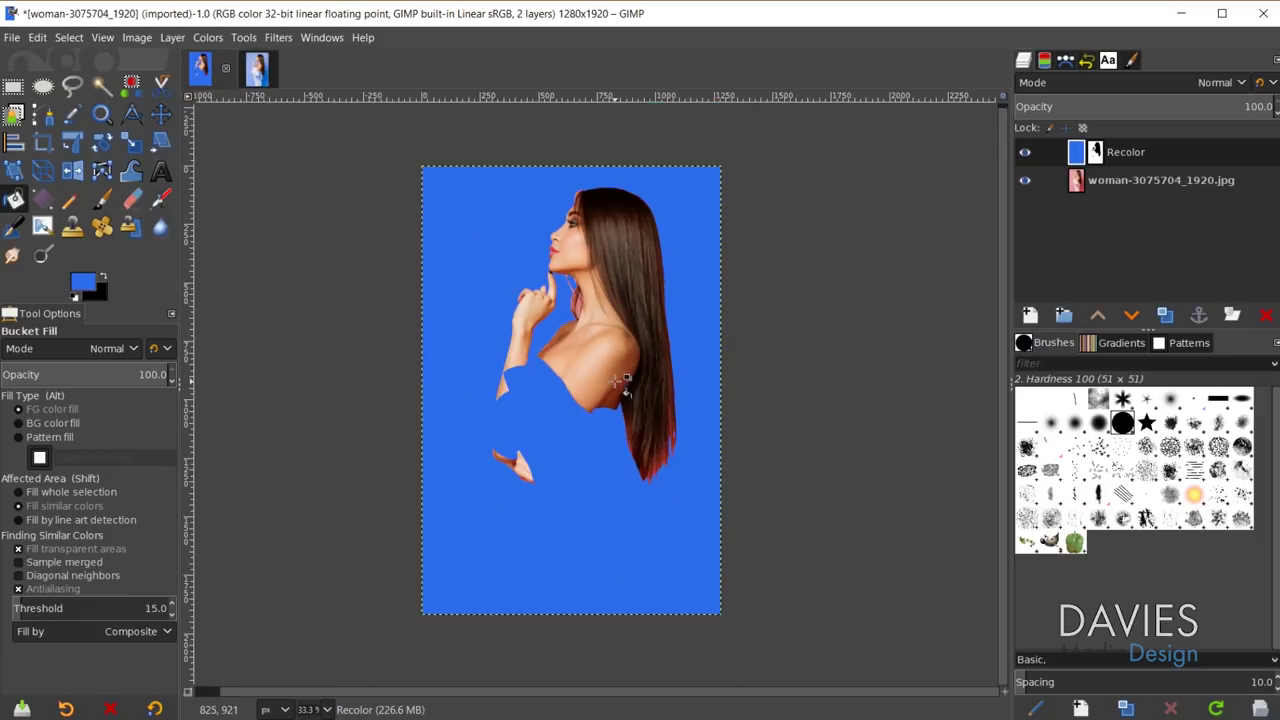
# - Try the HSV Hue, HSL Color, LCh Hue and LCh Color blend modes on the Recolor layer to compare them
pyautogui.click(1070, 82)
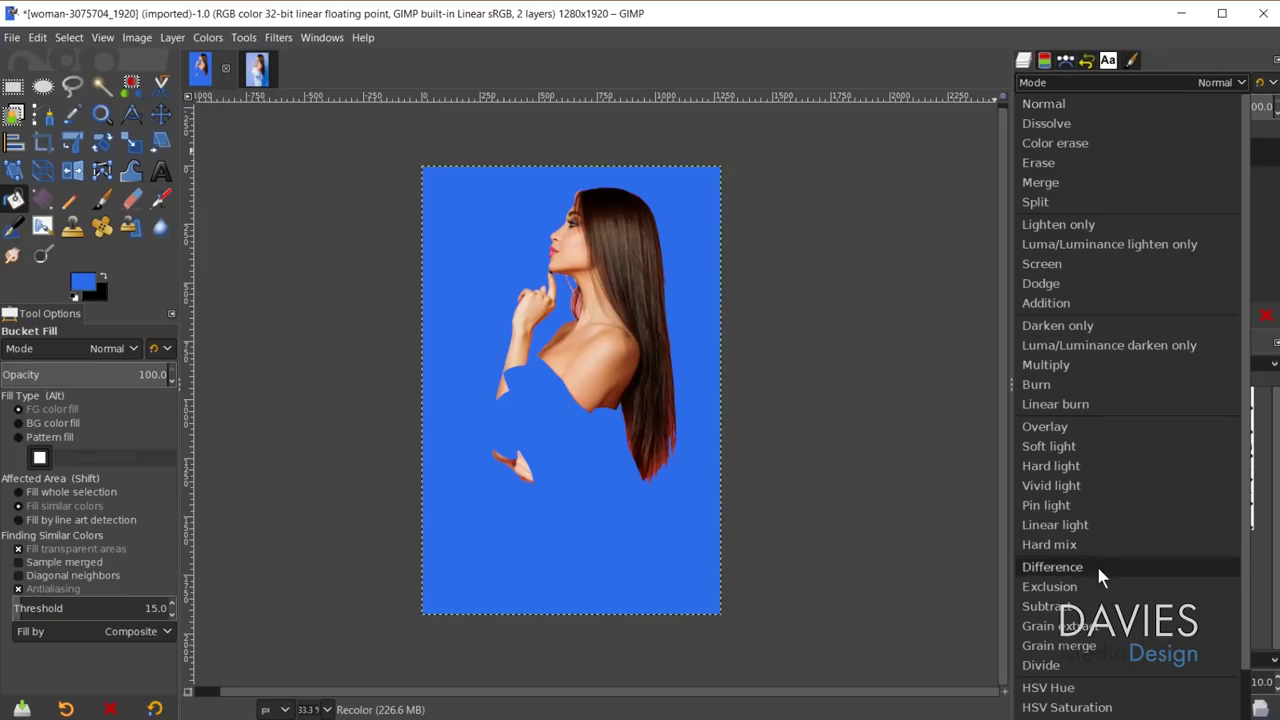
pyautogui.scroll(-2, 1096, 563)
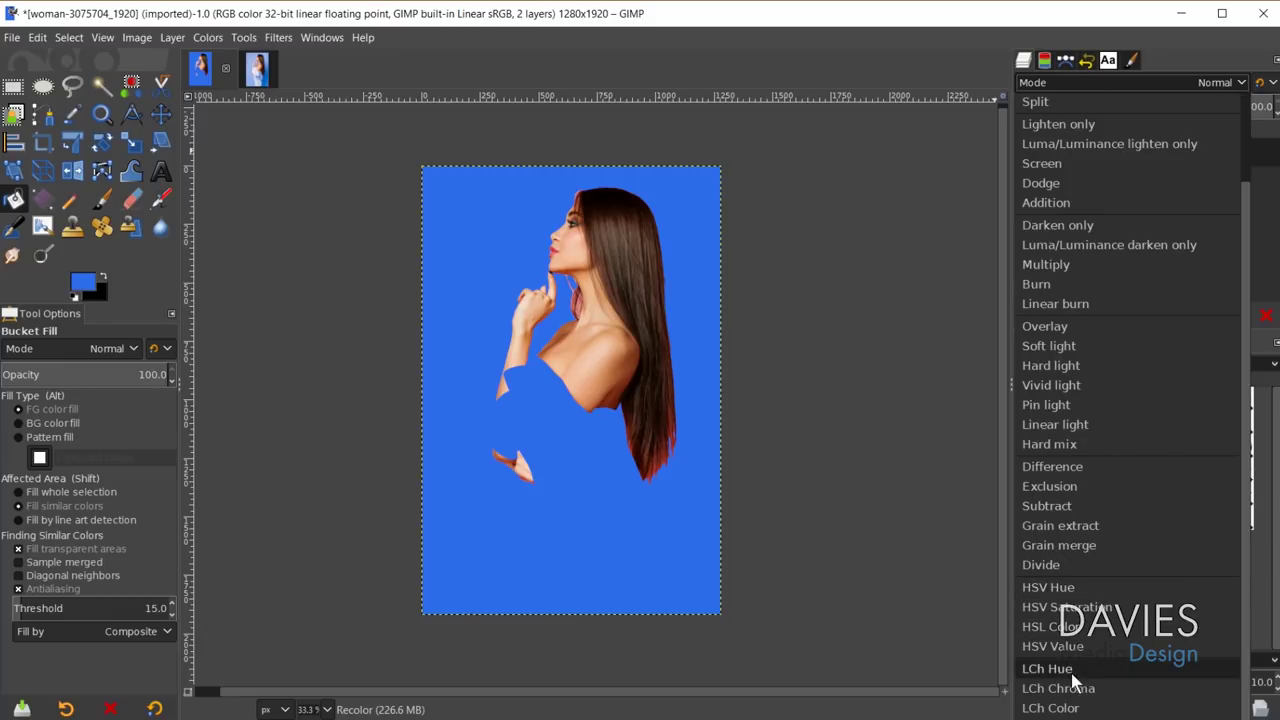
pyautogui.click(1077, 587)
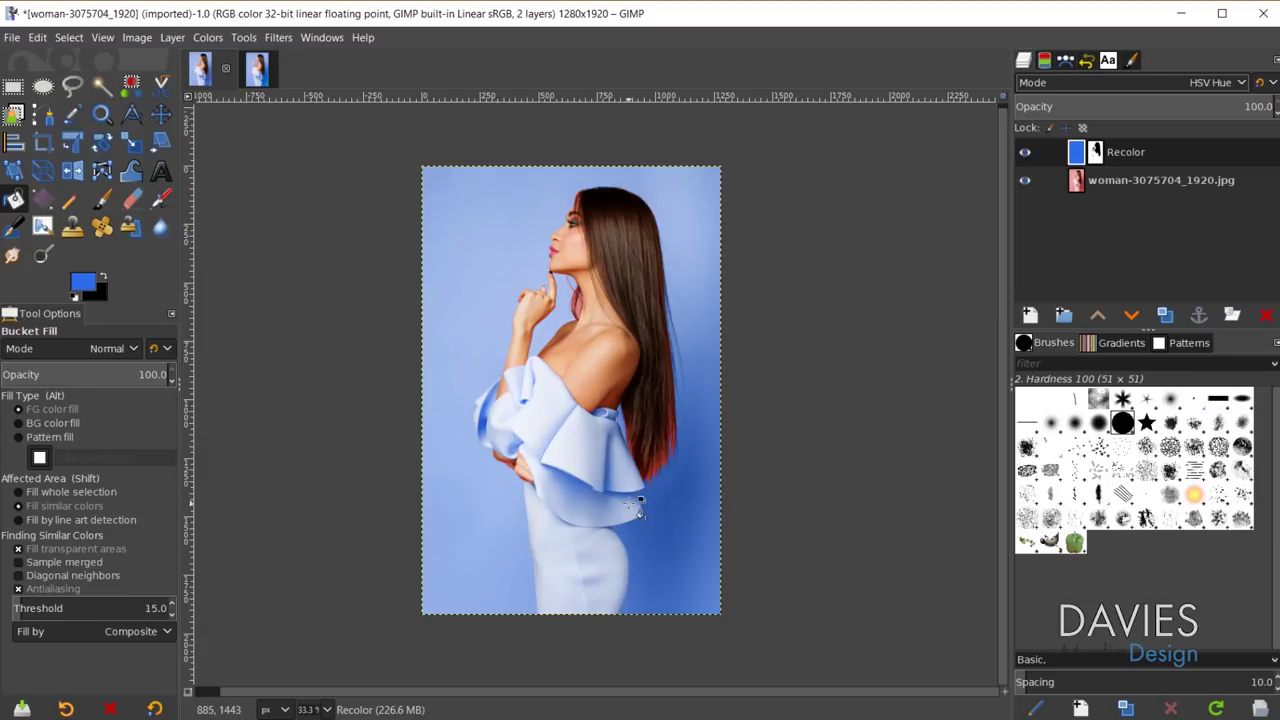
pyautogui.click(1138, 80)
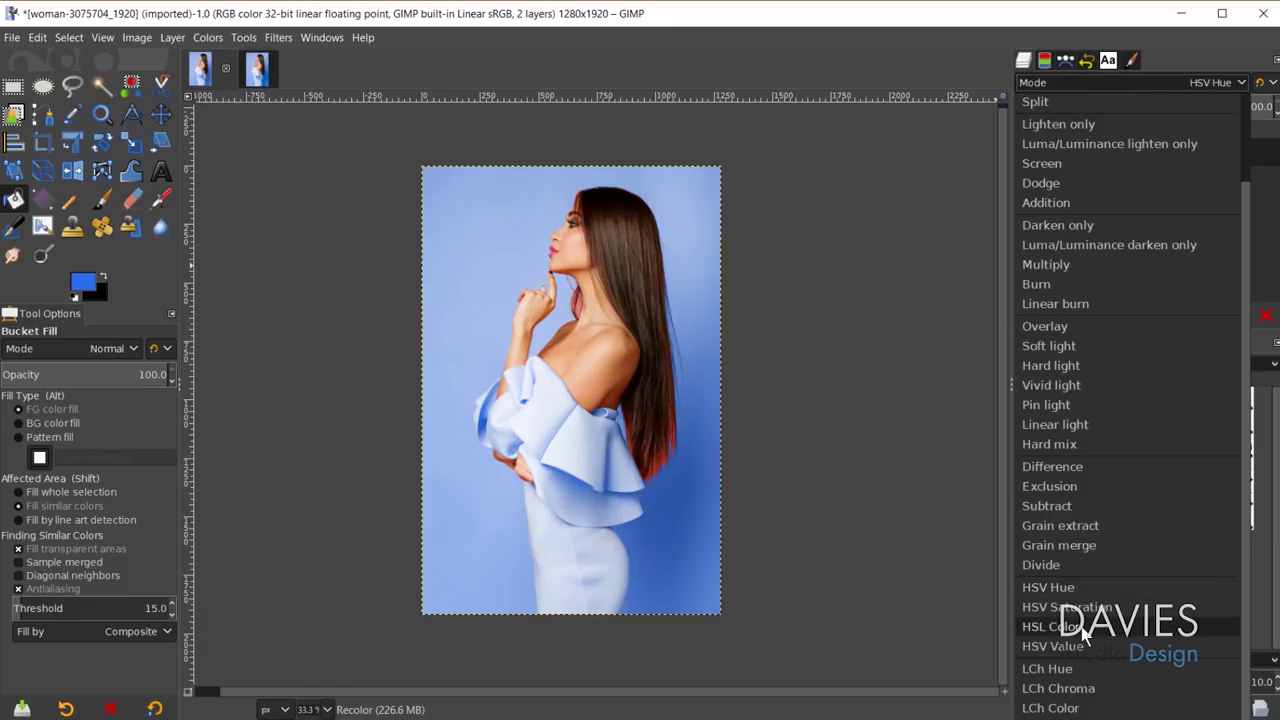
pyautogui.click(1050, 626)
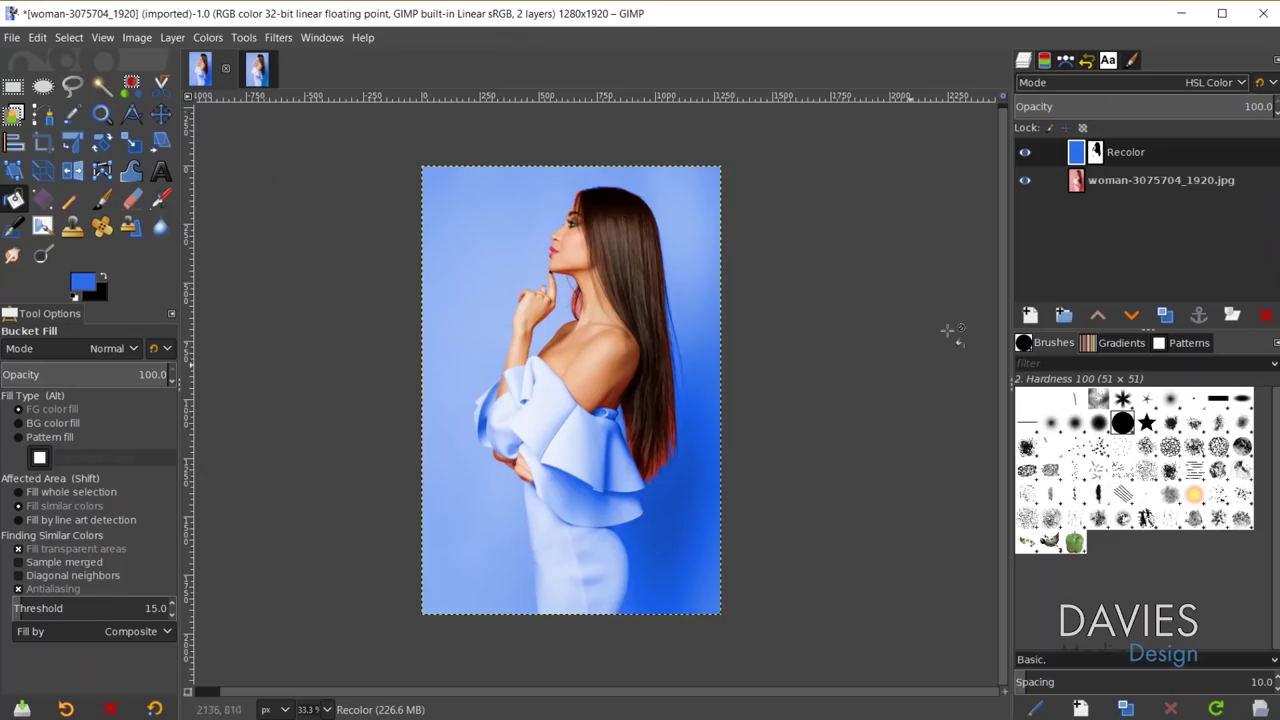
pyautogui.click(1142, 94)
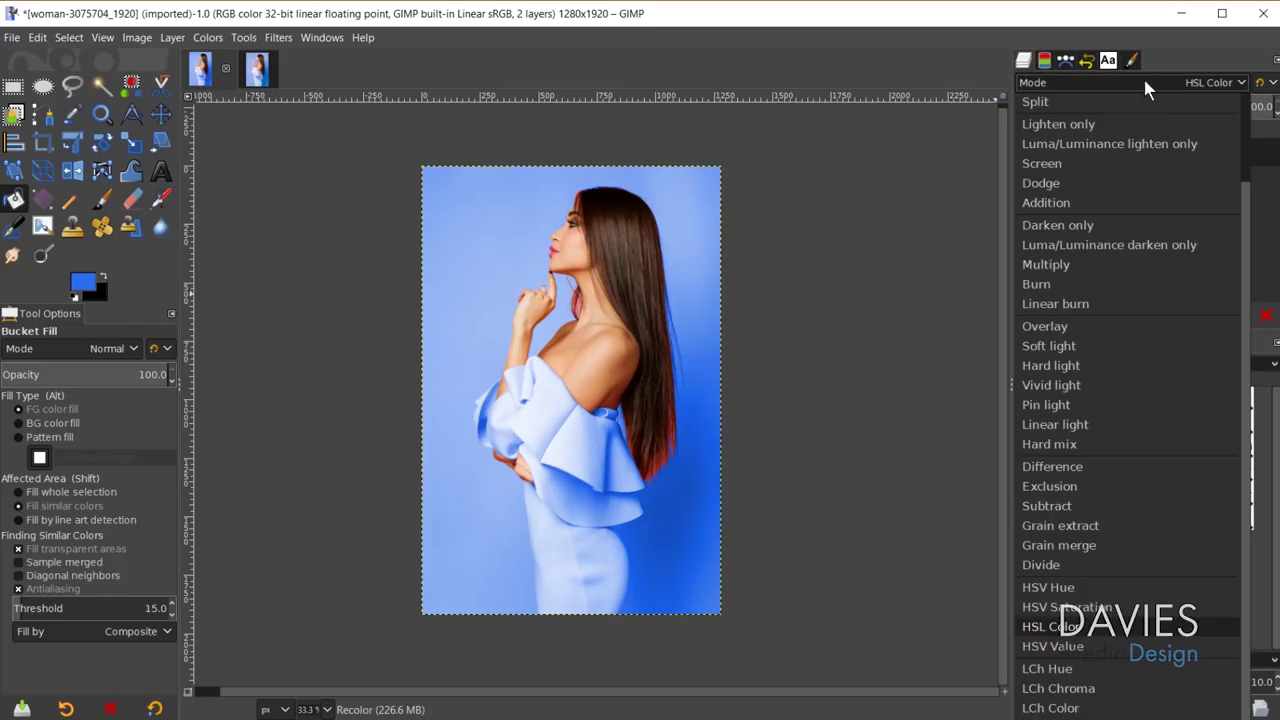
pyautogui.click(1093, 670)
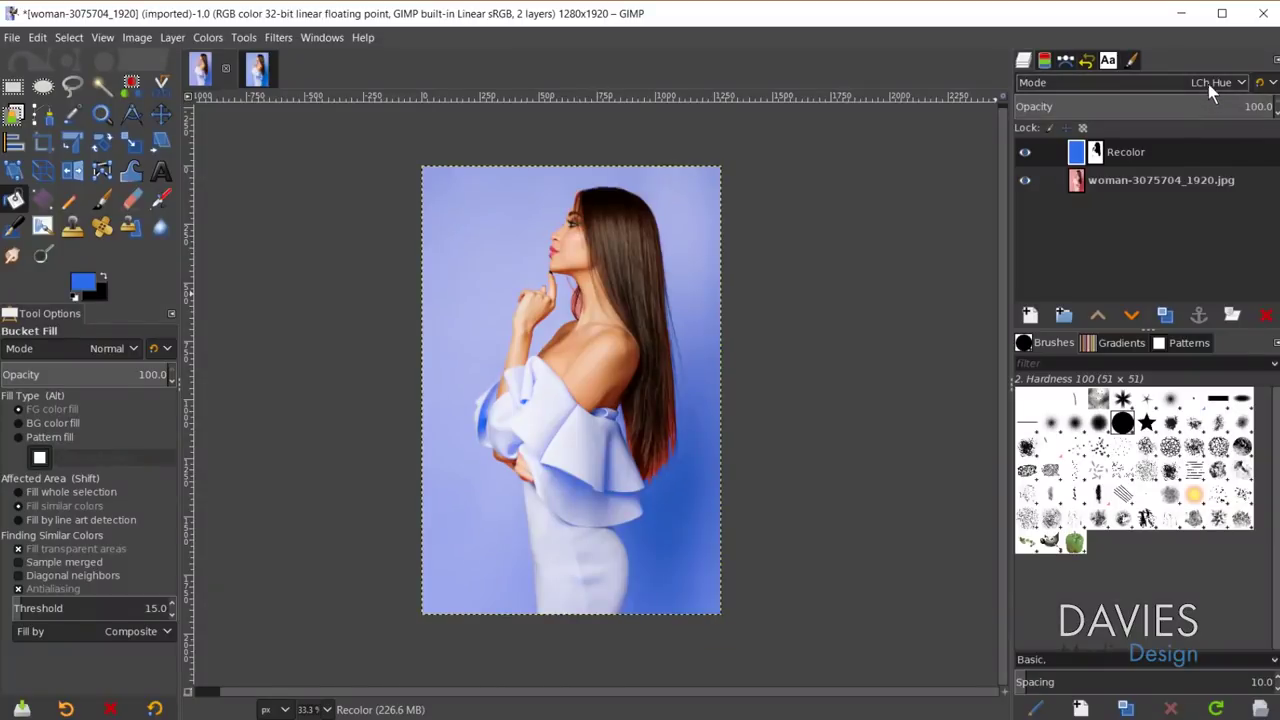
pyautogui.click(1208, 82)
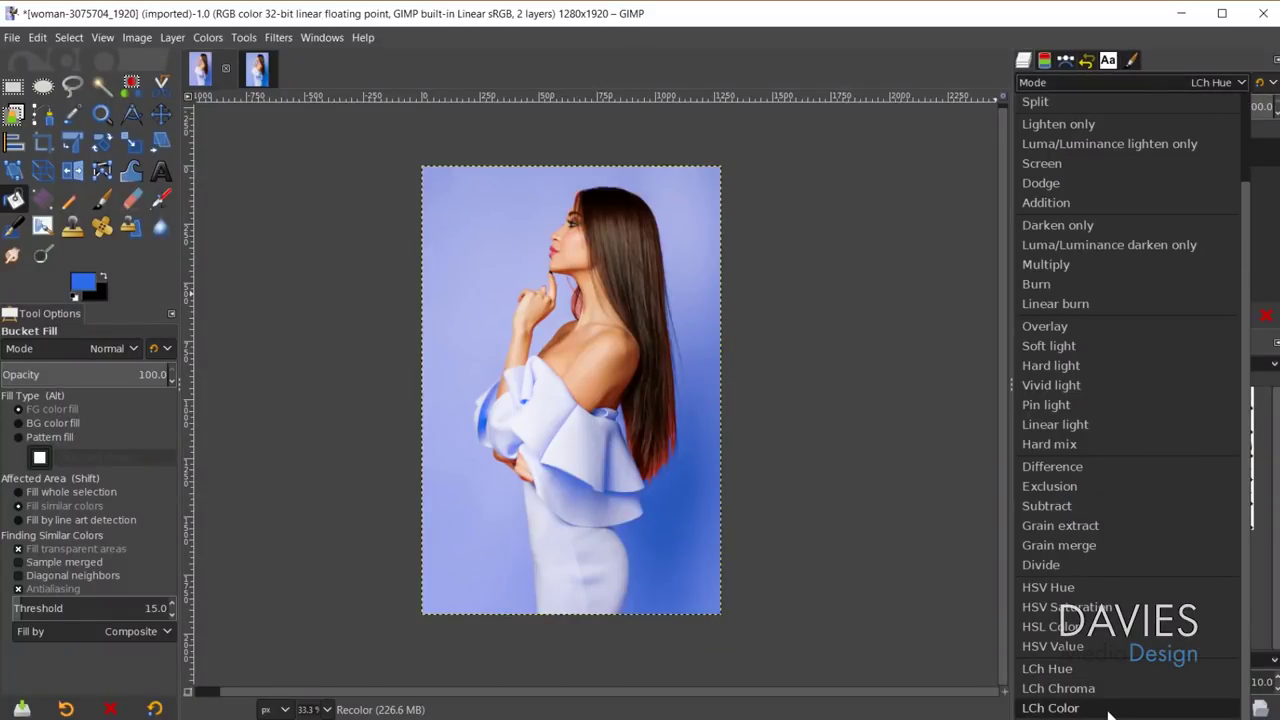
pyautogui.click(1050, 708)
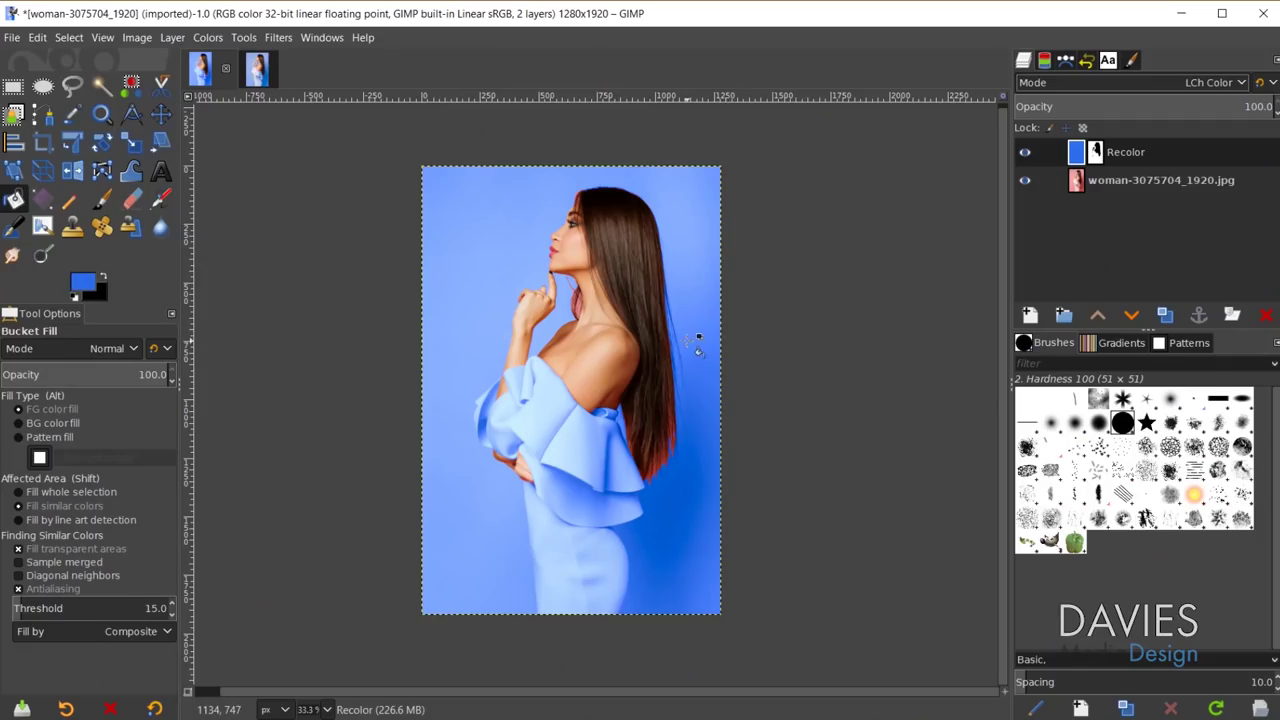
# - Set the Recolor layer's blend mode to LCh Hue and check the hair tips up close
pyautogui.click(1074, 80)
pyautogui.click(1061, 669)
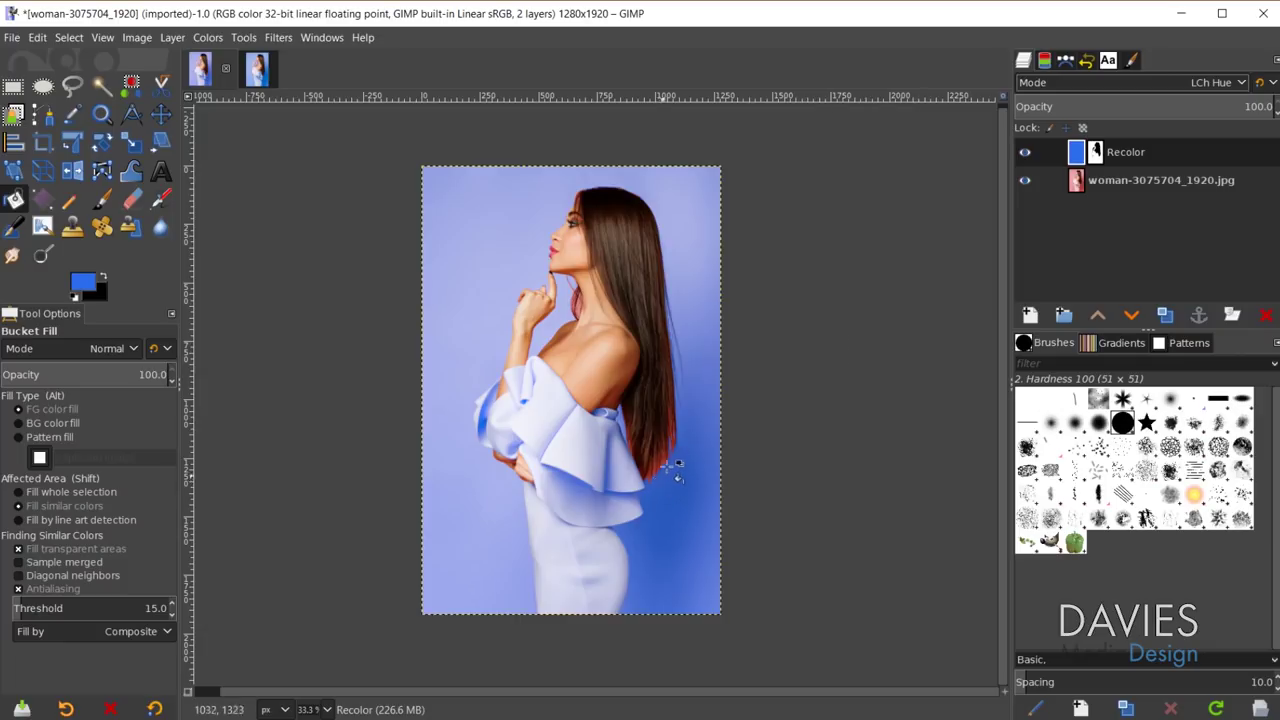
pyautogui.scroll(5, 663, 445)
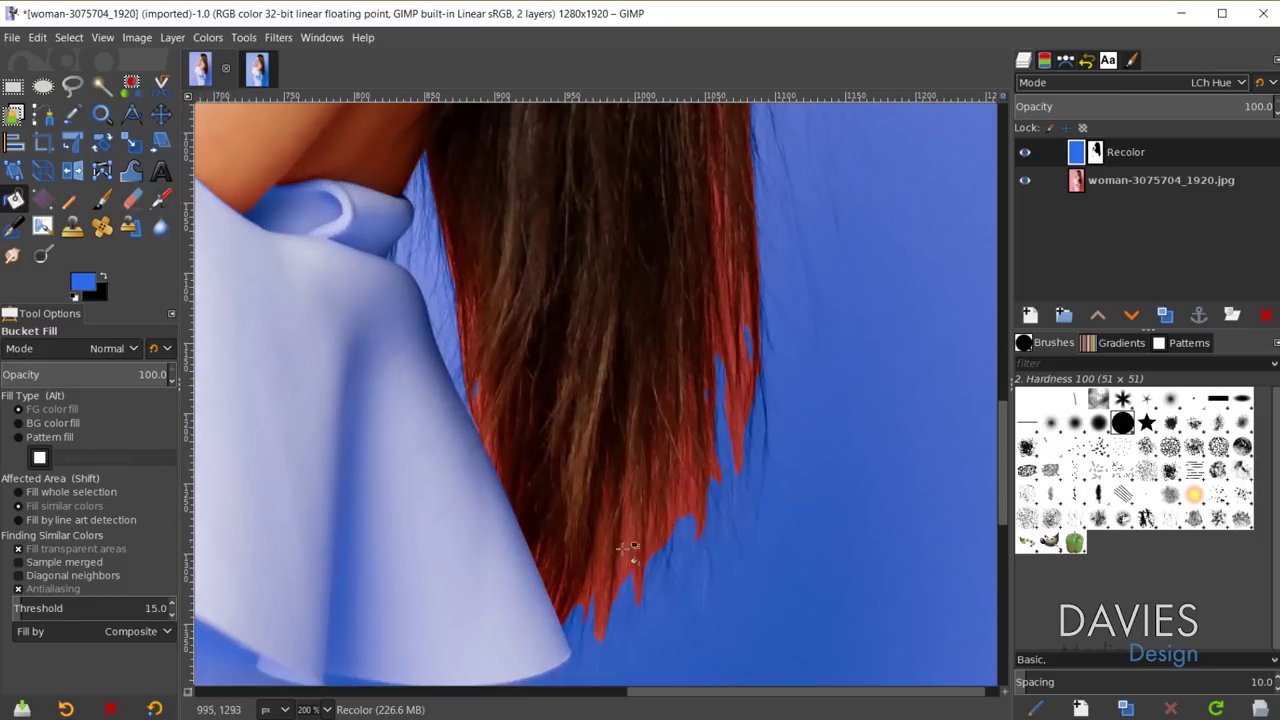
pyautogui.scroll(-4, 627, 549)
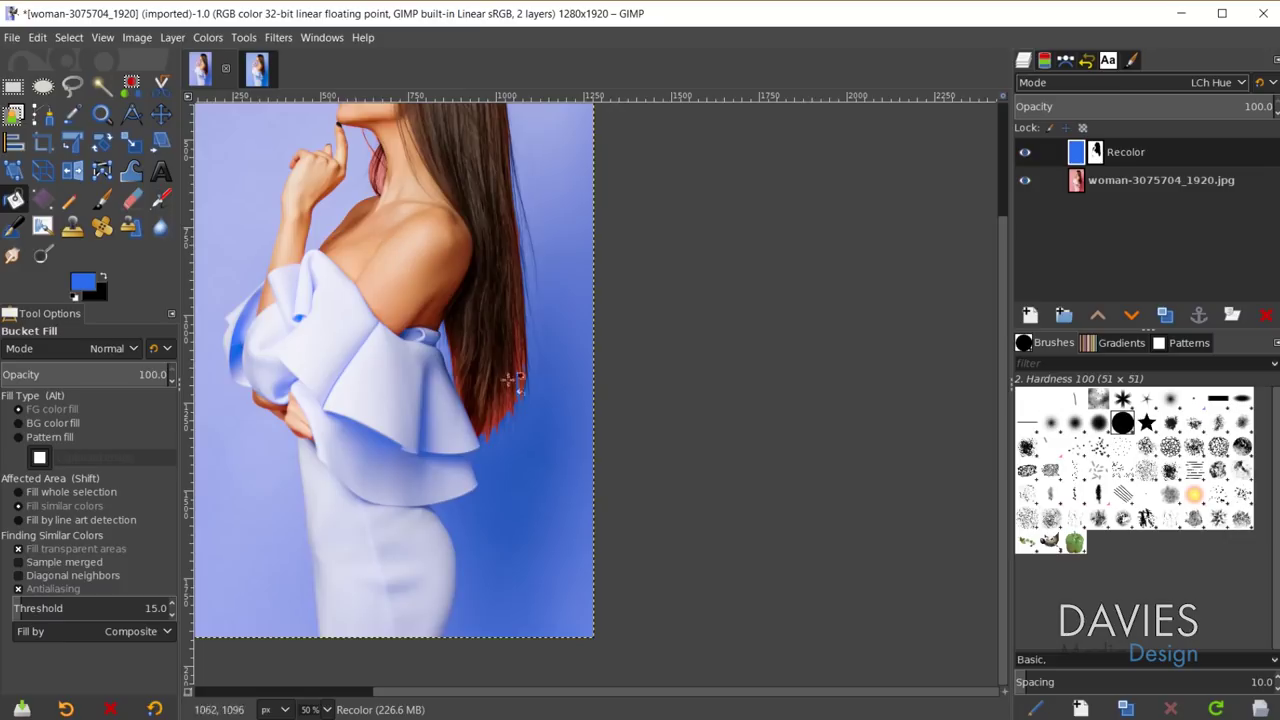
# - Examine the hair tips and the loose strands in front of the neck up close
pyautogui.press('m')
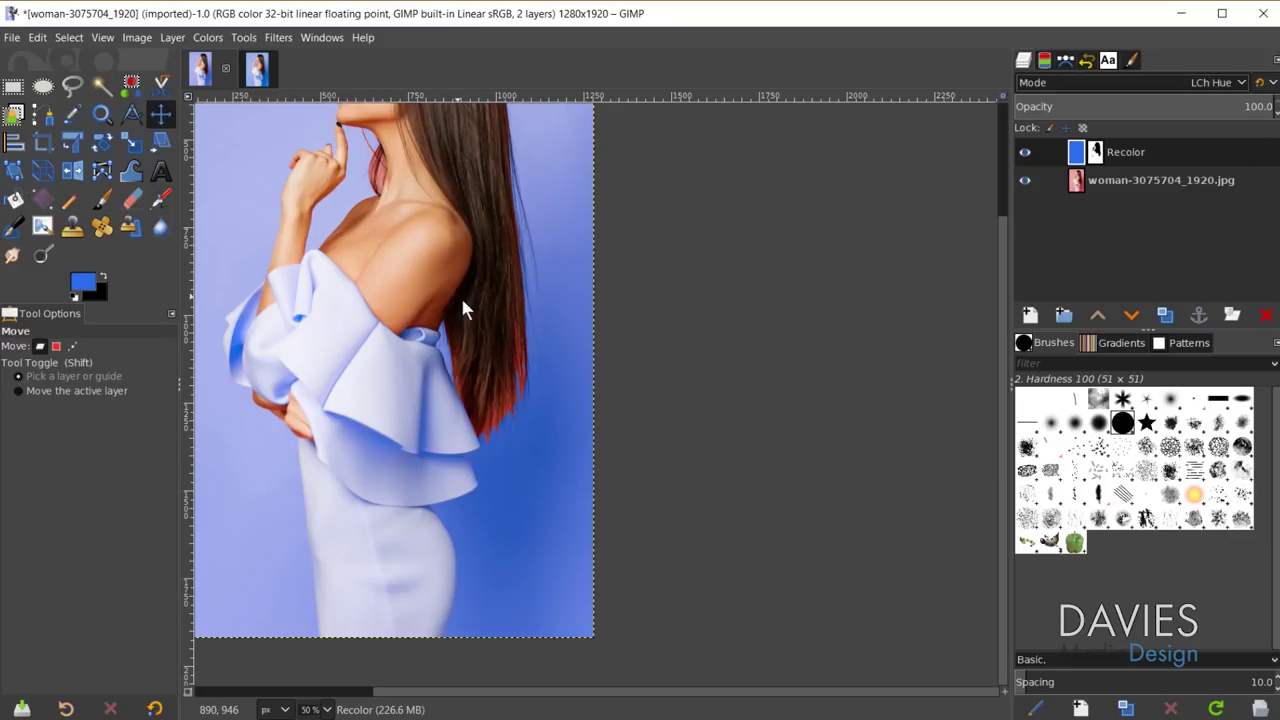
pyautogui.click(1218, 82)
pyautogui.click(688, 362)
pyautogui.moveTo(590, 410); pyautogui.dragTo(856, 592)
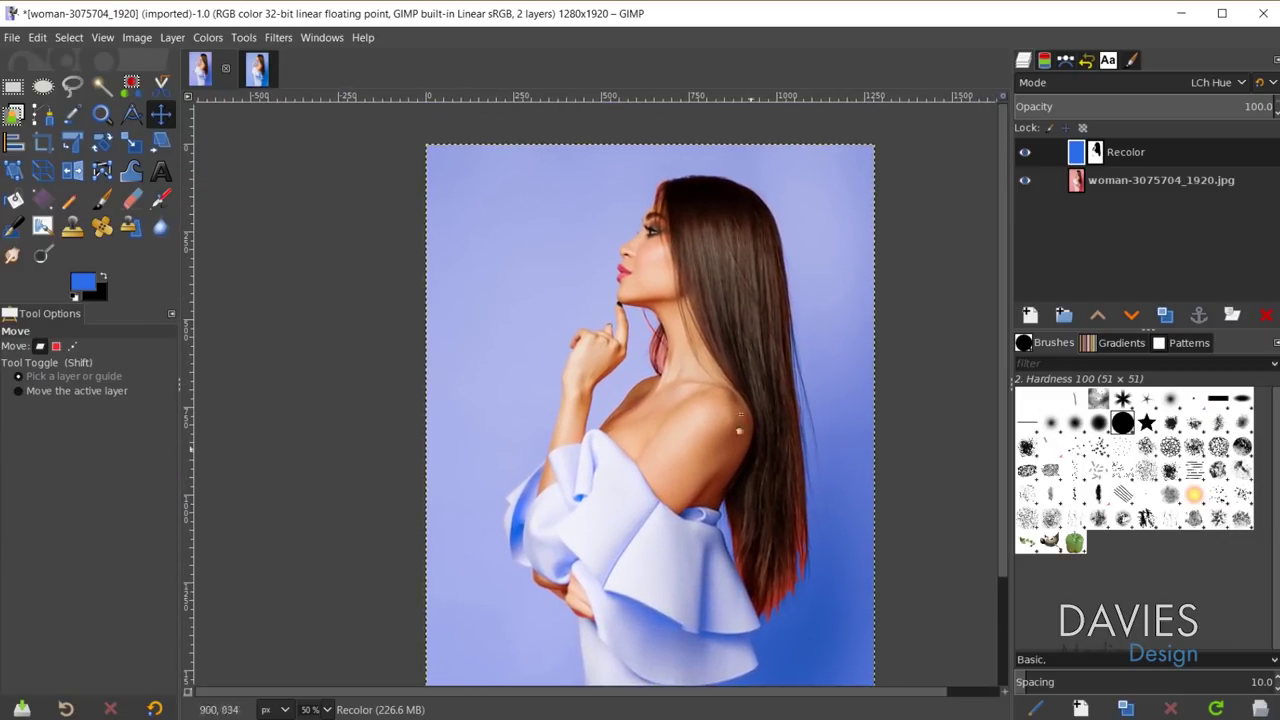
pyautogui.scroll(5, 683, 375)
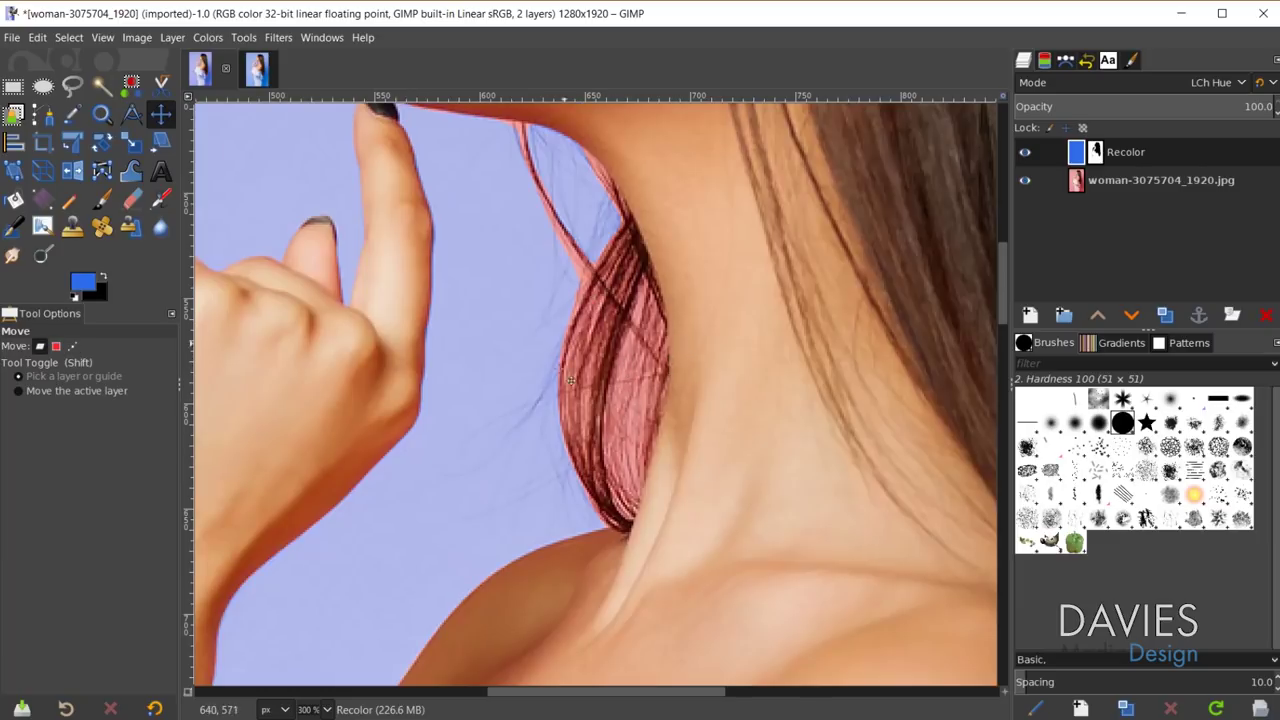
pyautogui.scroll(-5, 660, 366)
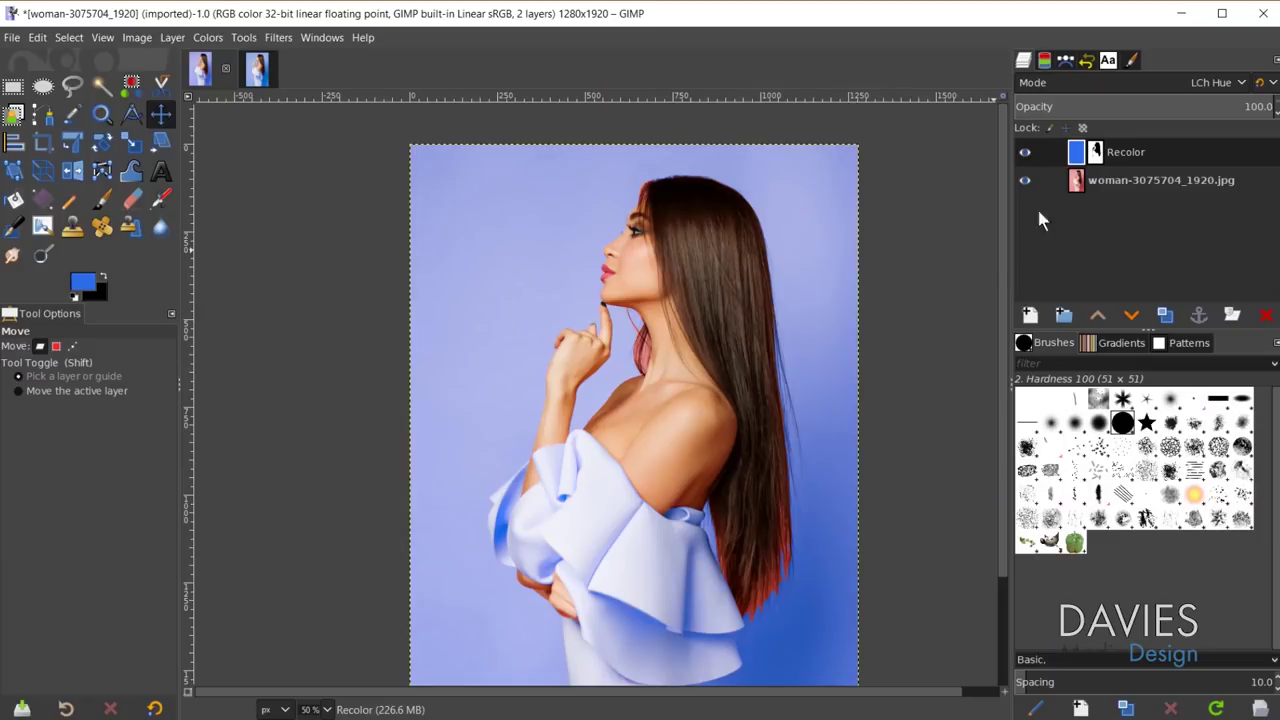
# - Activate the Recolor layer's mask and set up the Paintbrush with the 2. Hardness 025 brush and a white foreground color
pyautogui.click(1098, 150)
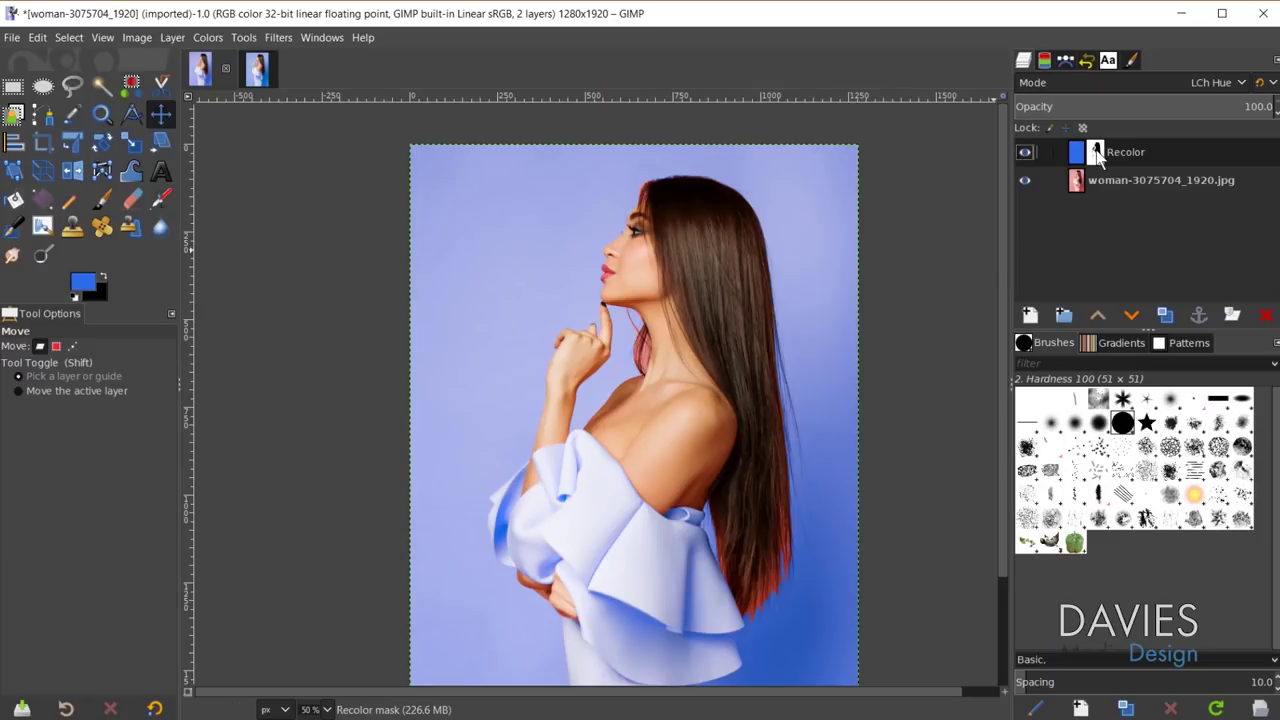
pyautogui.press('p')
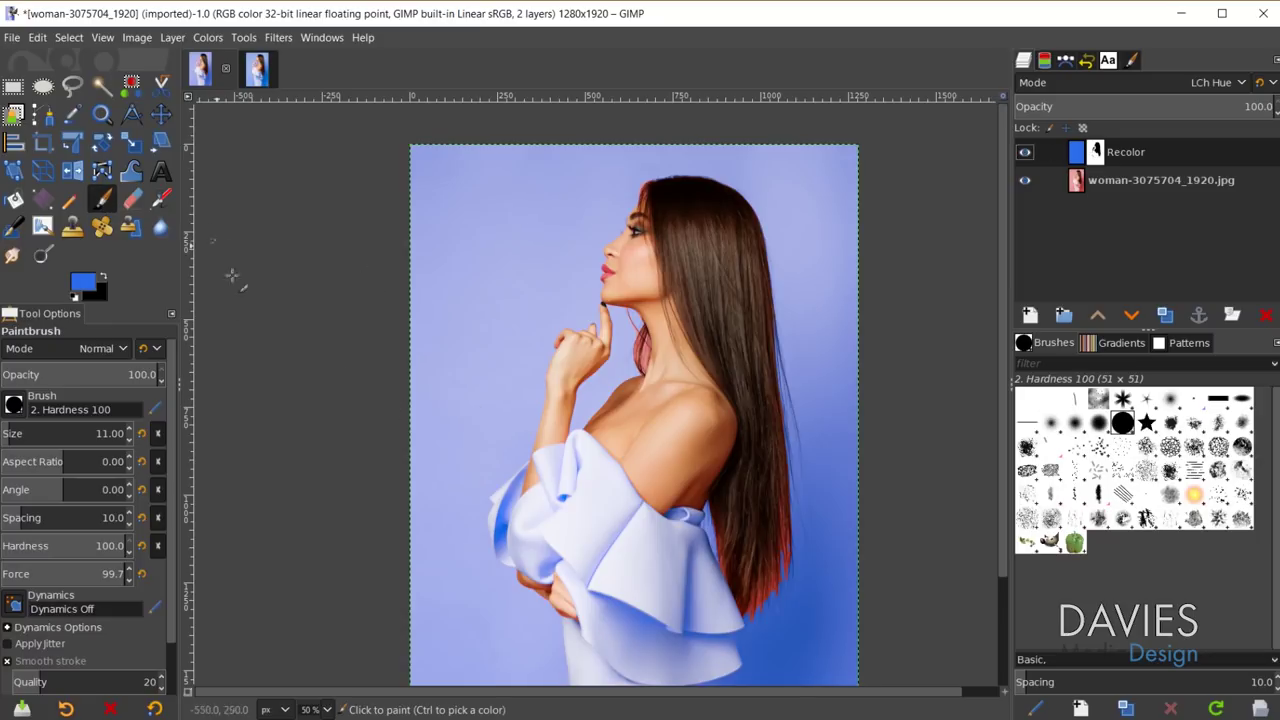
pyautogui.click(14, 405)
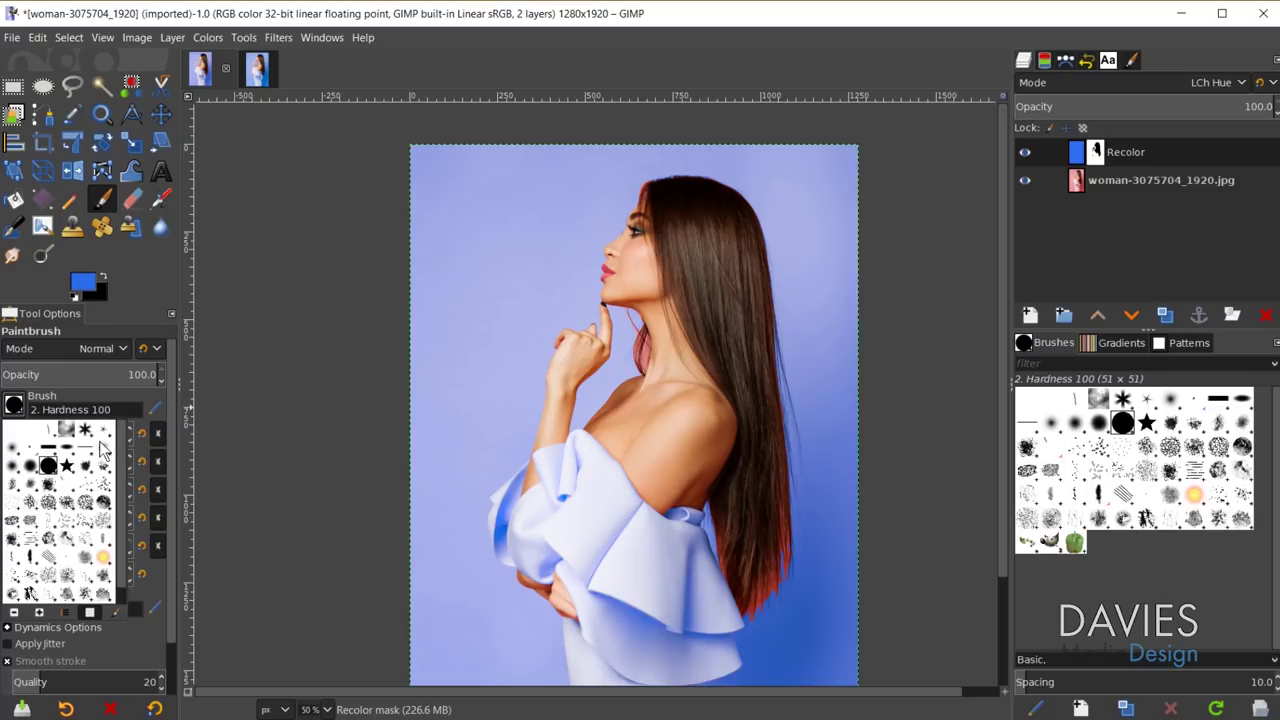
pyautogui.click(14, 447)
pyautogui.click(14, 405)
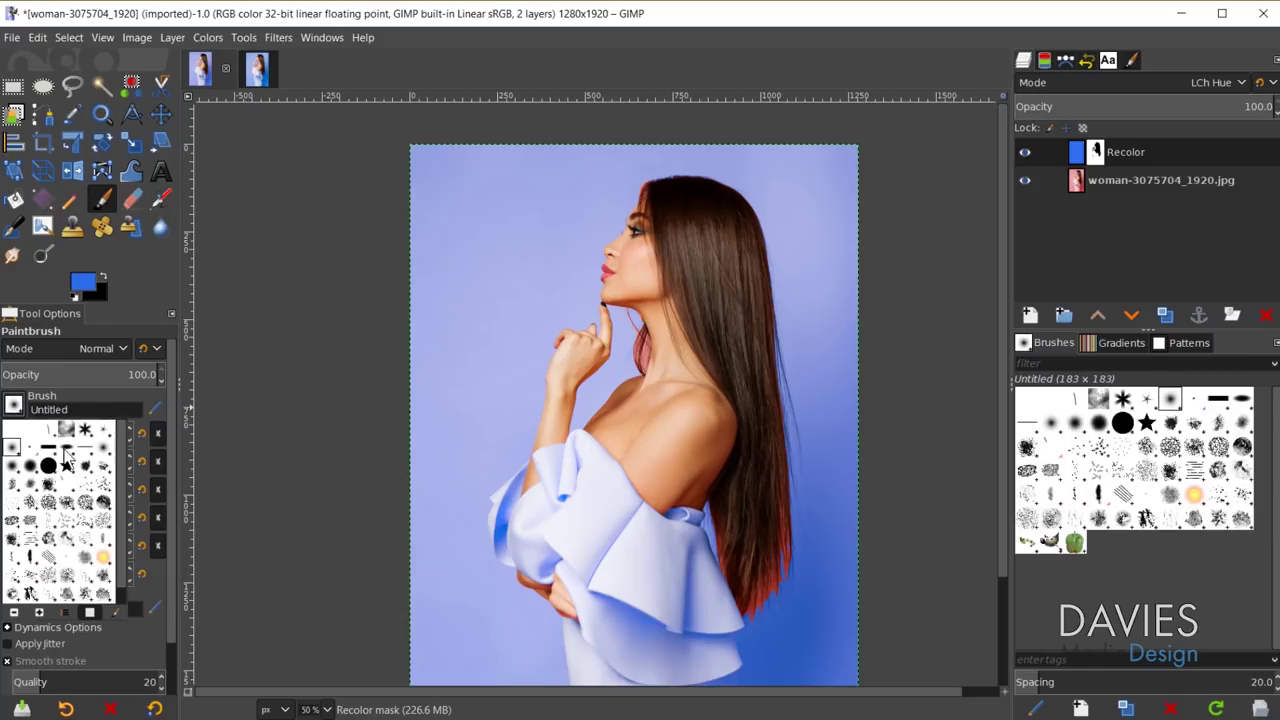
pyautogui.click(103, 446)
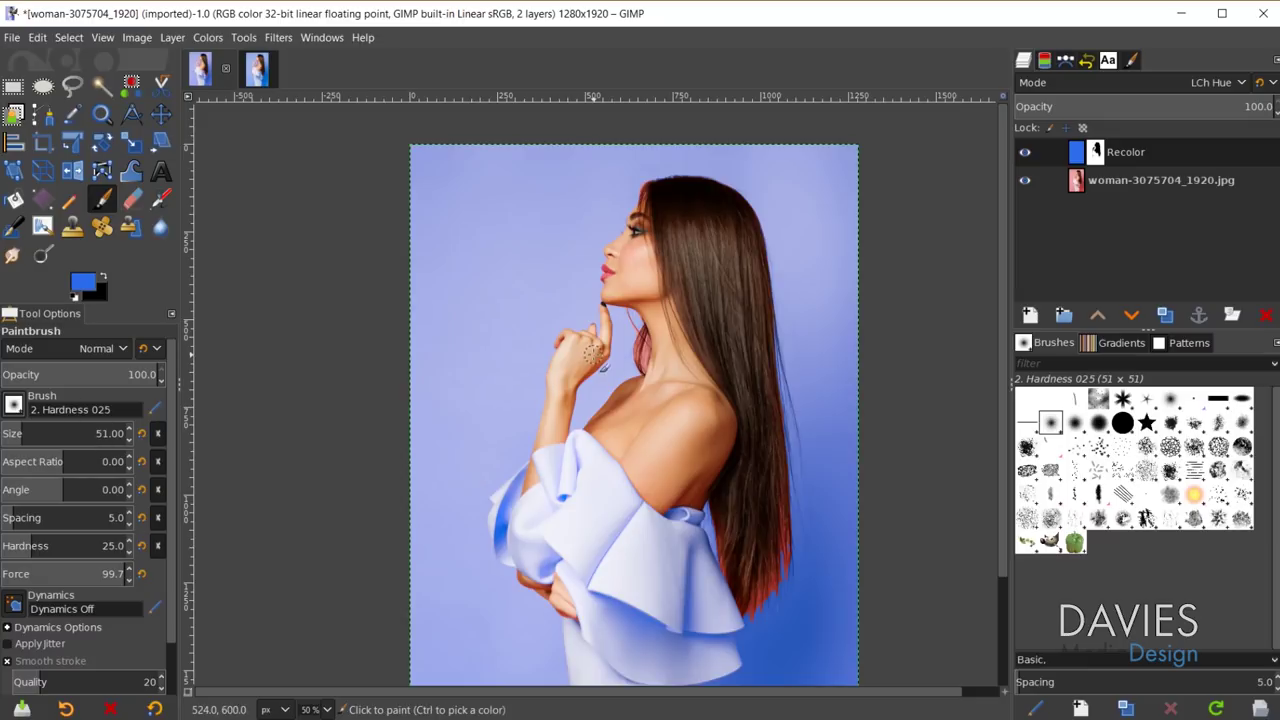
pyautogui.scroll(7, 627, 344)
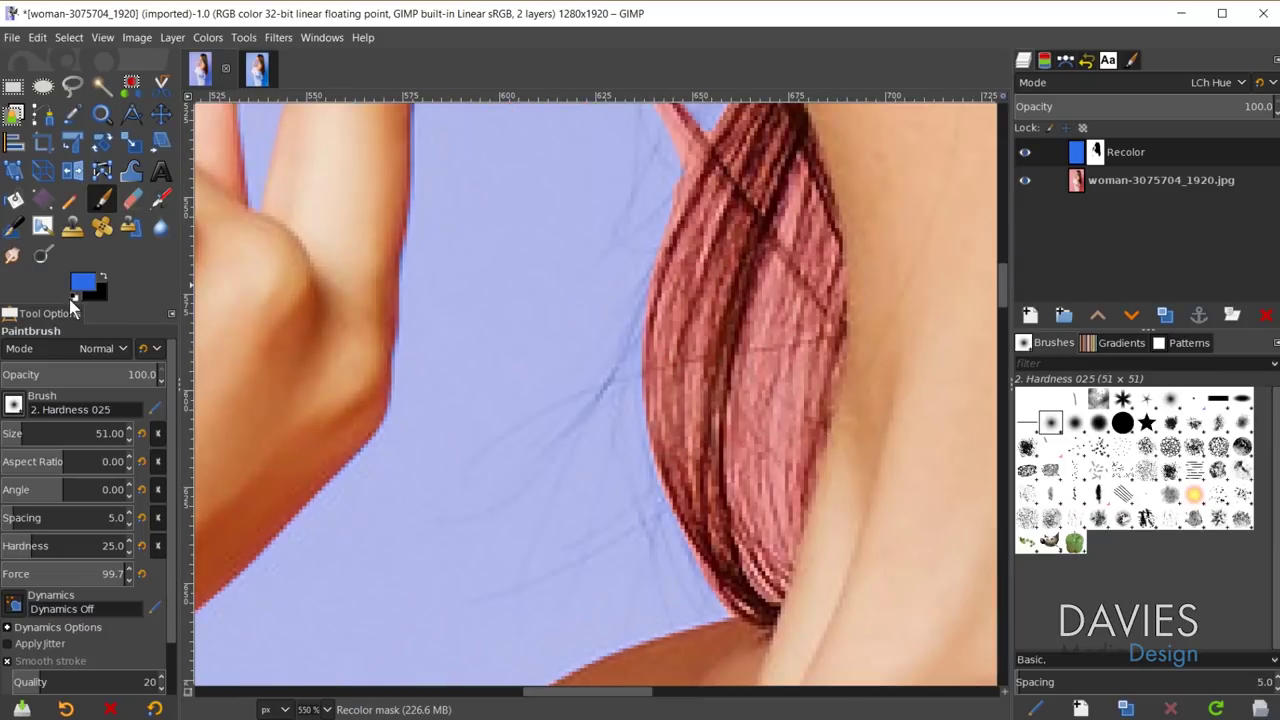
pyautogui.click(75, 299)
pyautogui.click(102, 276)
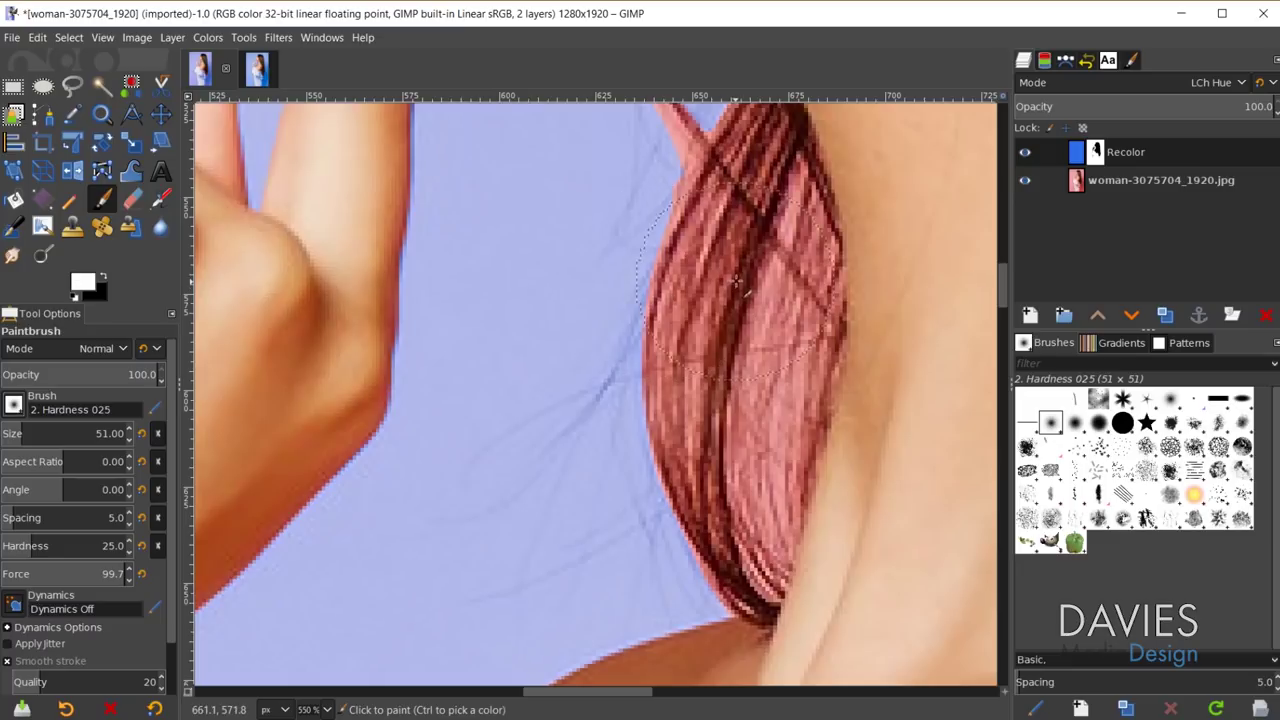
# - Paint white on the mask over the loose hair in front of the neck, reducing the brush size from 51 to 21
pyautogui.moveTo(735, 285)
pyautogui.mouseDown()
pyautogui.moveTo(702, 440)
pyautogui.moveTo(675, 413)
pyautogui.moveTo(677, 265)
pyautogui.moveTo(692, 278)
pyautogui.moveTo(686, 517)
pyautogui.mouseUp()
pyautogui.press('[')
pyautogui.press('[')
pyautogui.press('[')
pyautogui.press('[')
pyautogui.press('[')
pyautogui.press('[')
pyautogui.press('[')
pyautogui.press('[')
pyautogui.press('[')
pyautogui.press('[')
pyautogui.press('[')
pyautogui.press('[')
pyautogui.press('[')
pyautogui.press('[')
pyautogui.press('[')
pyautogui.press('[')
pyautogui.press('[')
pyautogui.press('[')
pyautogui.press('[')
pyautogui.press('[')
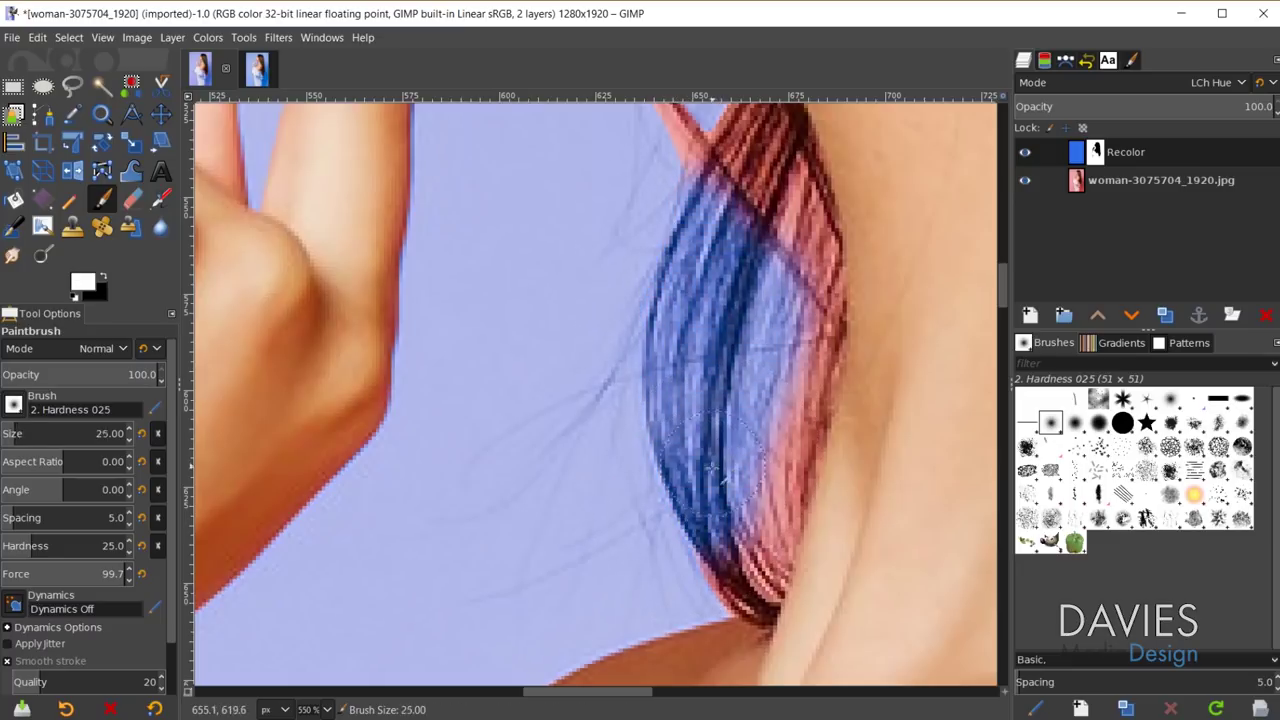
pyautogui.press(']')
pyautogui.press(']')
pyautogui.press(']')
pyautogui.press(']')
pyautogui.moveTo(693, 587)
pyautogui.mouseDown()
pyautogui.moveTo(715, 575)
pyautogui.moveTo(745, 590)
pyautogui.moveTo(700, 550)
pyautogui.moveTo(735, 580)
pyautogui.moveTo(718, 558)
pyautogui.moveTo(728, 540)
pyautogui.moveTo(763, 564)
pyautogui.mouseUp()
# - Paint white on the mask over the remaining pink strands below the jaw and along the front edge of the neck
pyautogui.scroll(5, 790, 308)
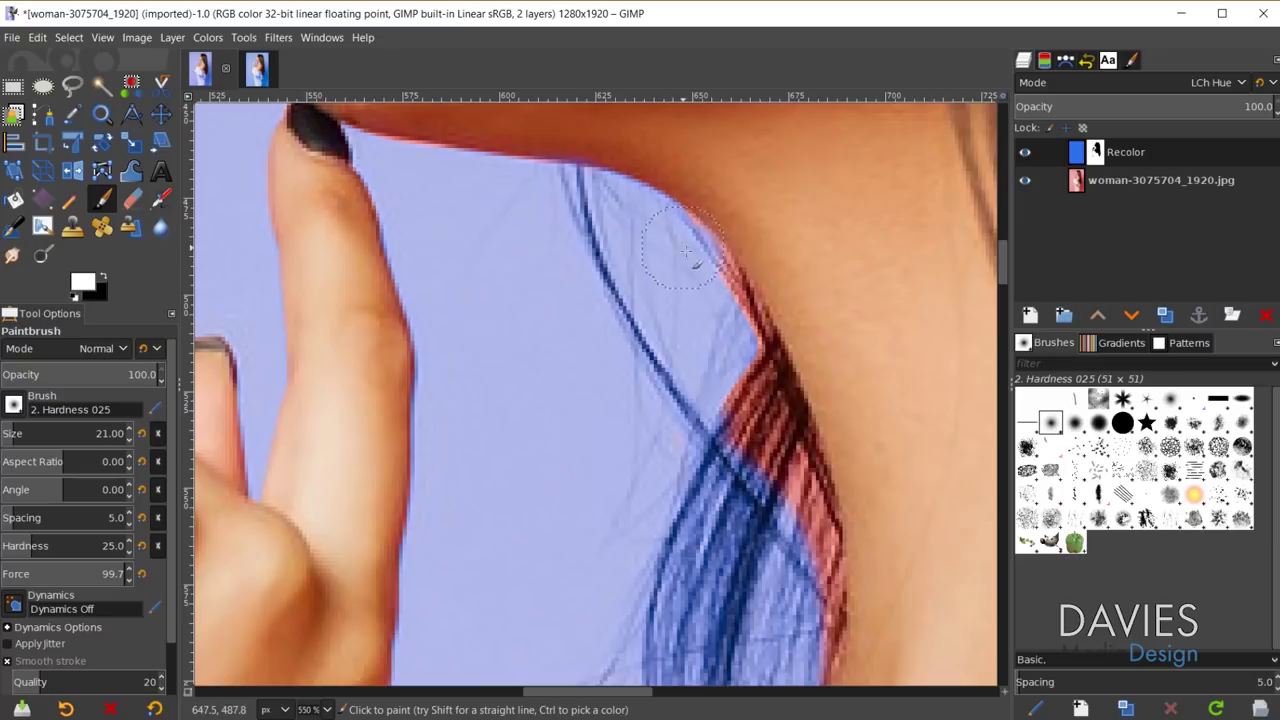
pyautogui.moveTo(685, 250)
pyautogui.mouseDown()
pyautogui.moveTo(723, 330)
pyautogui.moveTo(695, 251)
pyautogui.moveTo(753, 348)
pyautogui.moveTo(752, 472)
pyautogui.moveTo(739, 485)
pyautogui.moveTo(732, 465)
pyautogui.moveTo(772, 500)
pyautogui.moveTo(762, 510)
pyautogui.moveTo(799, 412)
pyautogui.moveTo(787, 465)
pyautogui.moveTo(810, 552)
pyautogui.mouseUp()
pyautogui.scroll(-5, 795, 625)
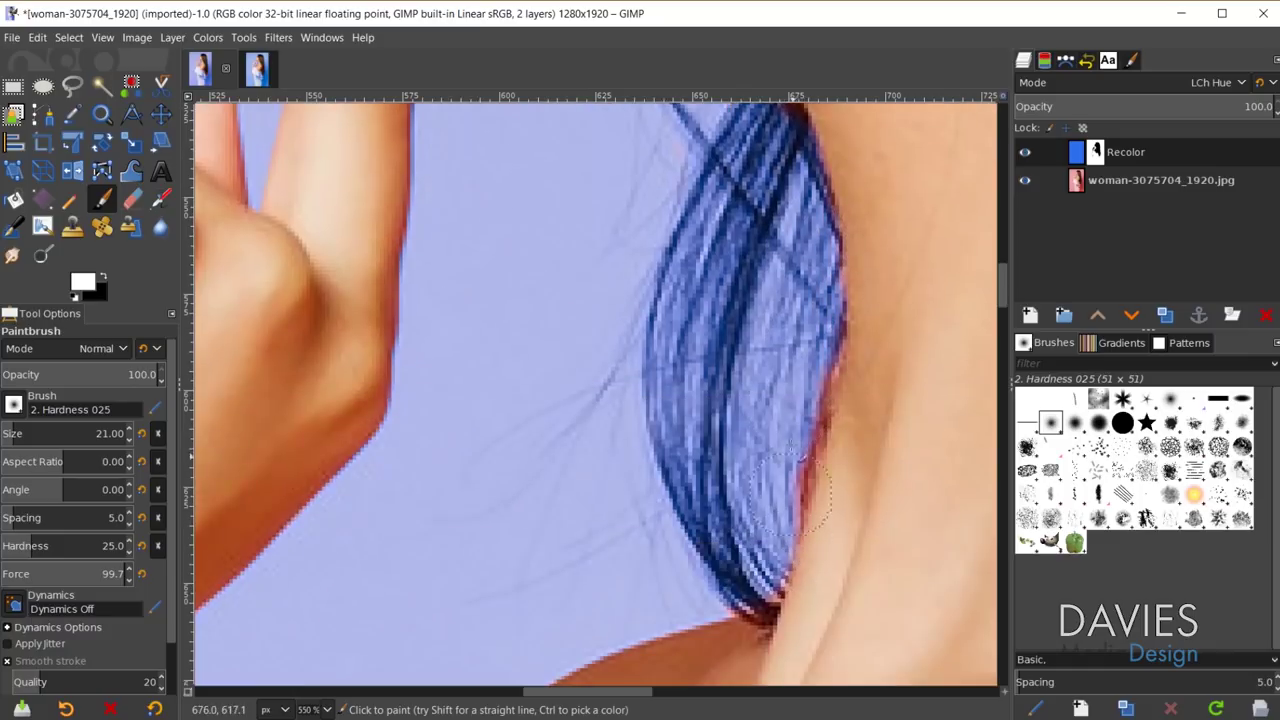
pyautogui.moveTo(805, 278); pyautogui.dragTo(823, 345)
# - Reduce the brush size to 10 and paint white on the mask along the pink edge under the chin and jaw
pyautogui.scroll(10, 632, 445)
pyautogui.keyDown('ctrl'); pyautogui.scroll(2, 471, 337); pyautogui.keyUp('ctrl')
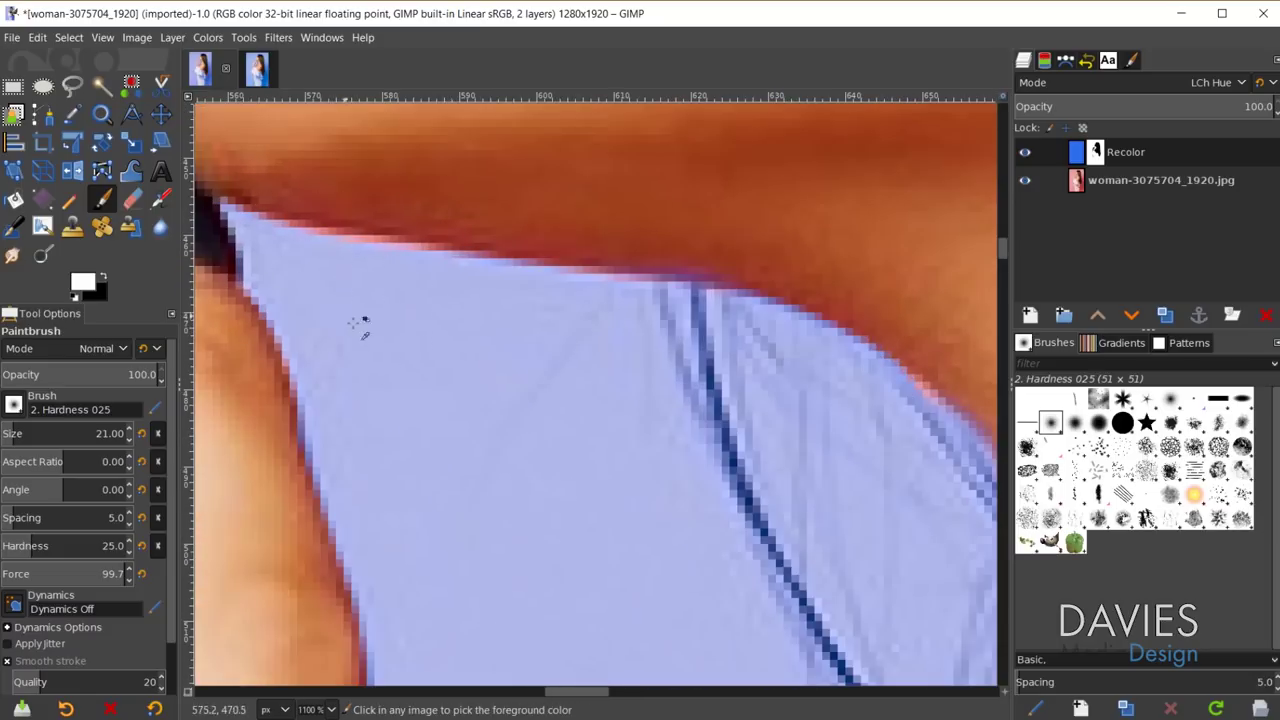
pyautogui.press('[')
pyautogui.press('[')
pyautogui.press('[')
pyautogui.press('[')
pyautogui.press('[')
pyautogui.press('[')
pyautogui.press('[')
pyautogui.press('[')
pyautogui.press('[')
pyautogui.press('[')
pyautogui.press('[')
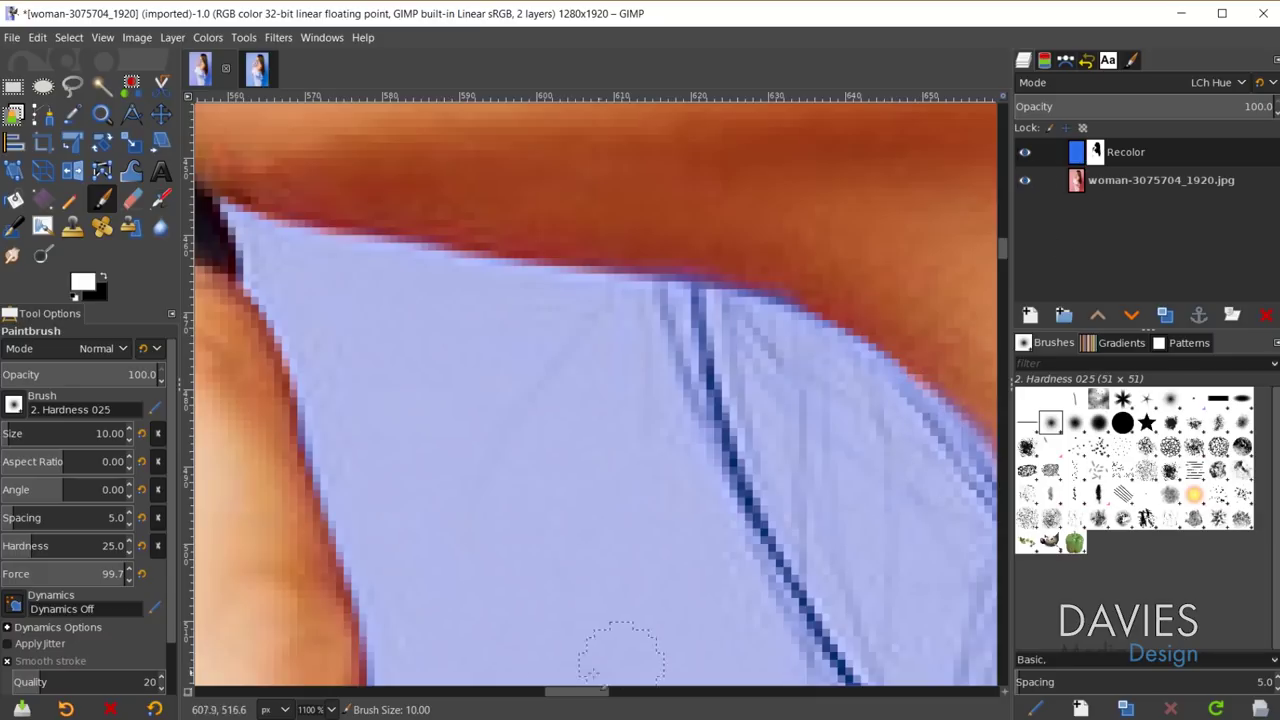
pyautogui.moveTo(586, 692); pyautogui.dragTo(623, 692)
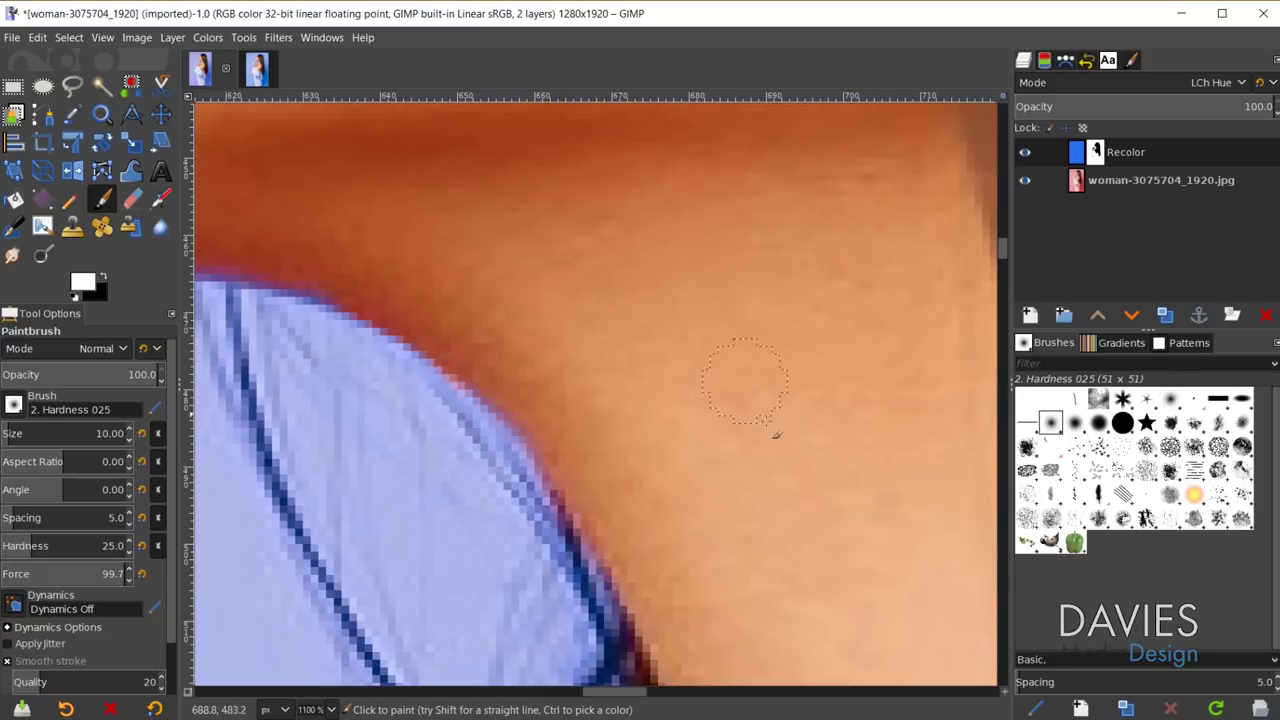
pyautogui.scroll(-2, 515, 515)
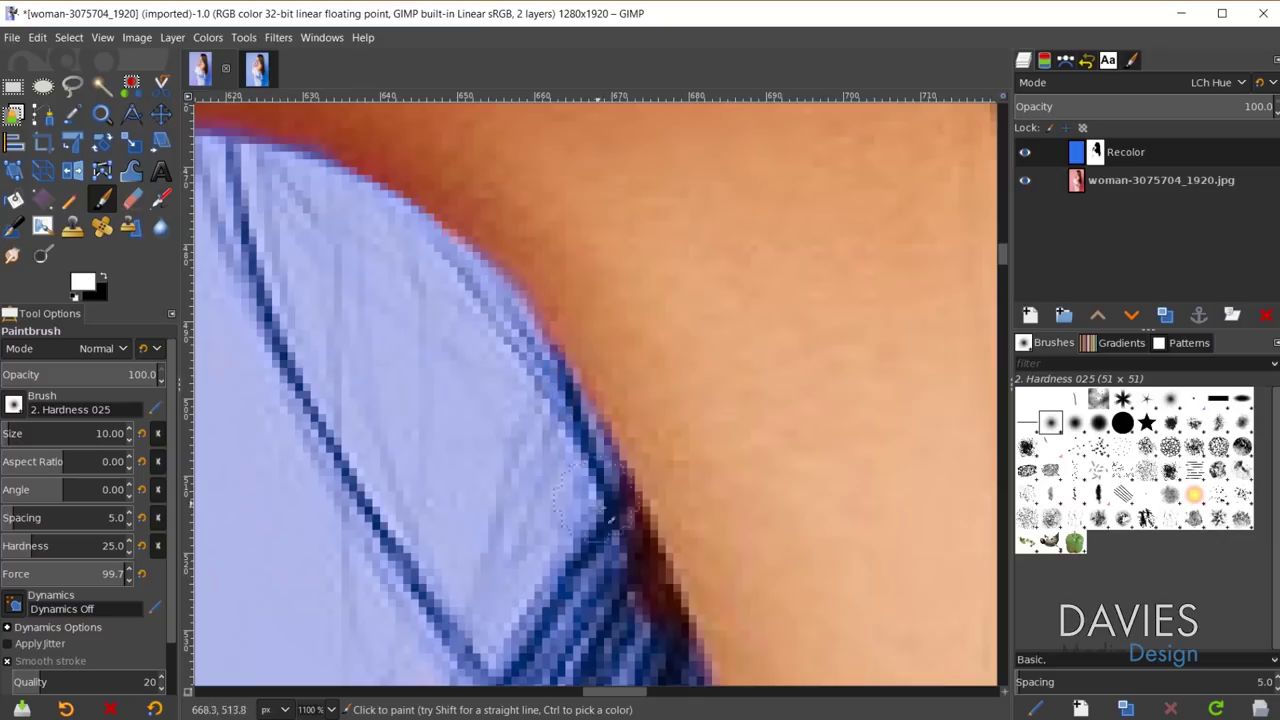
pyautogui.scroll(-6, 545, 385)
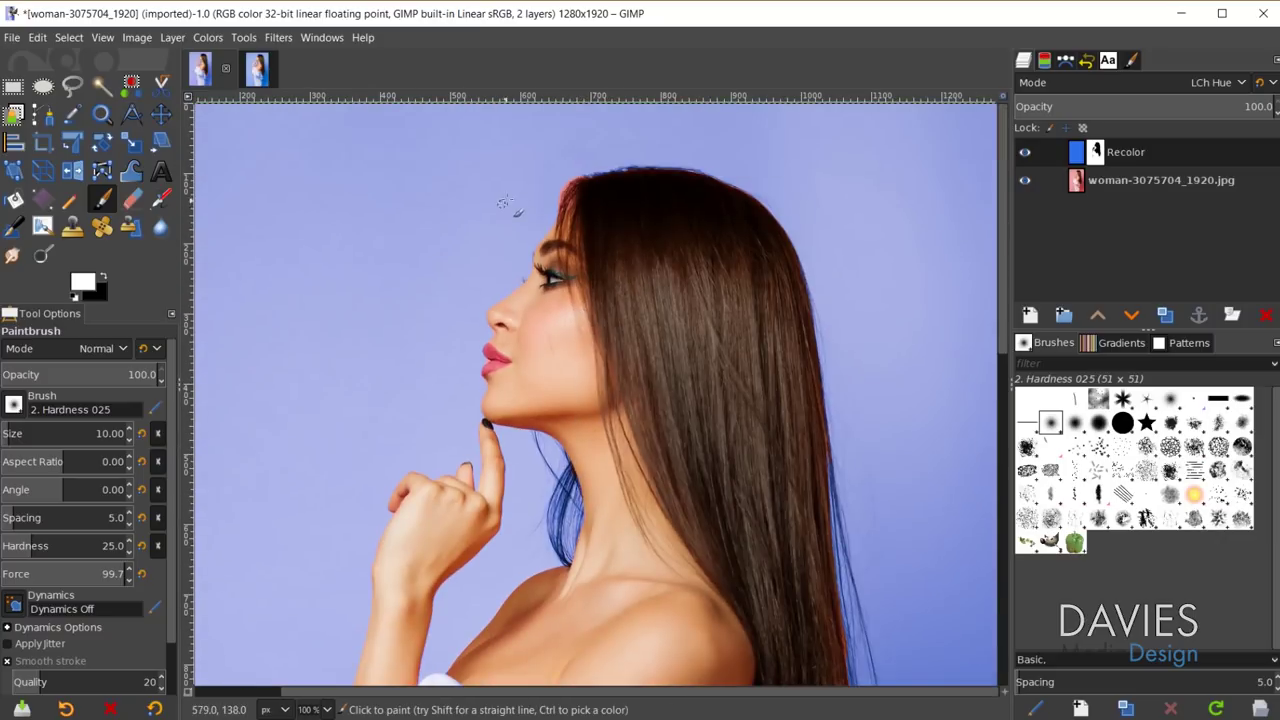
# - Paint white on the mask along the pink outer edge of the hairline above the forehead, enlarging the brush to 12
pyautogui.scroll(5, 566, 182)
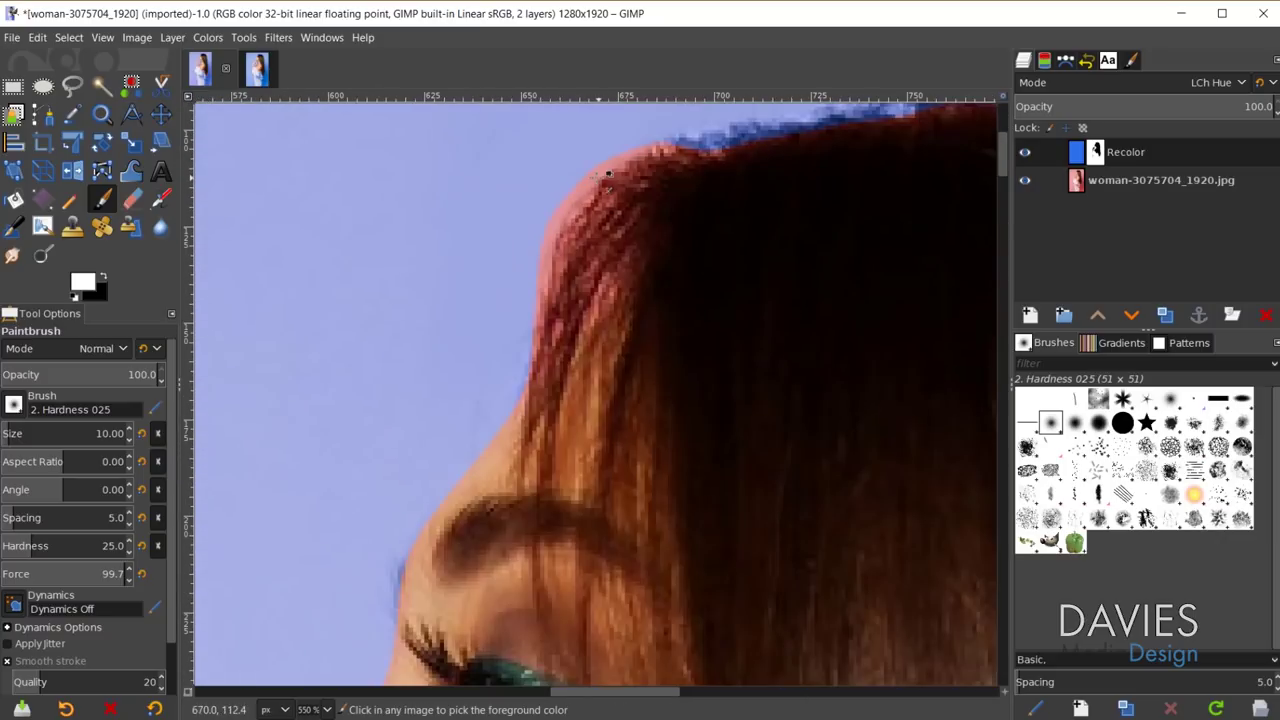
pyautogui.scroll(3, 640, 210)
pyautogui.scroll(1, 670, 313)
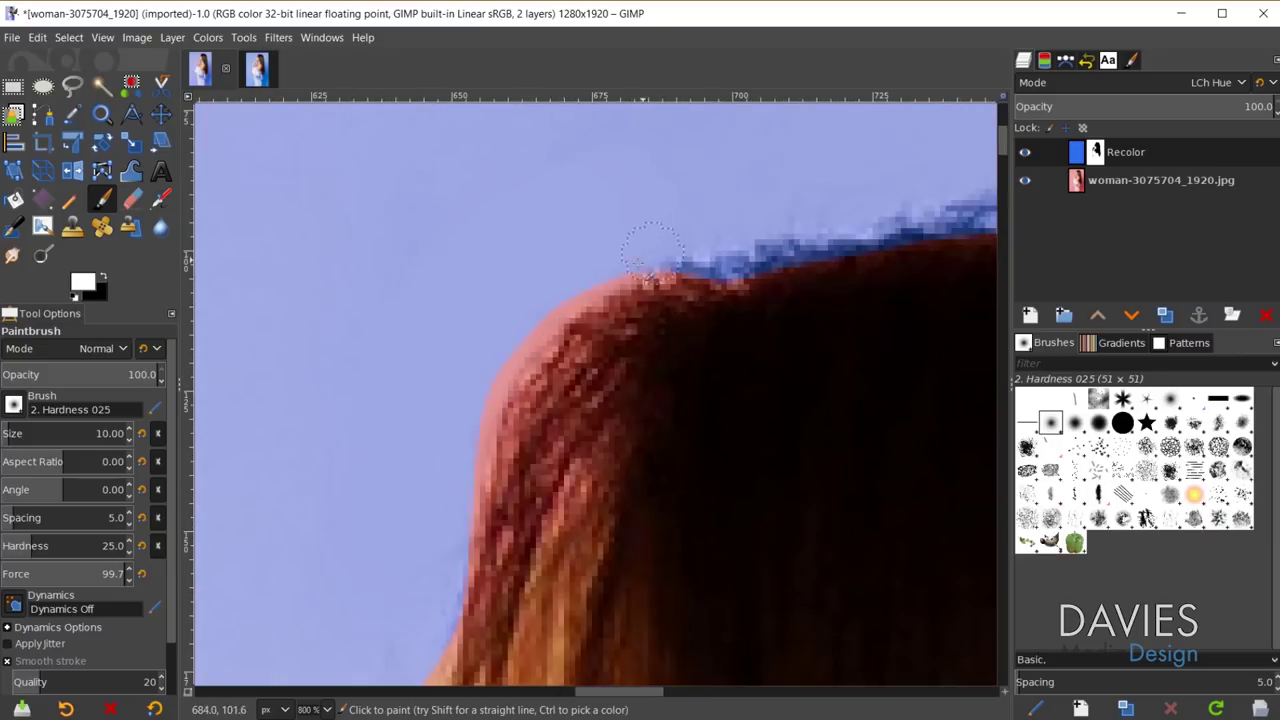
pyautogui.scroll(-4, 580, 291)
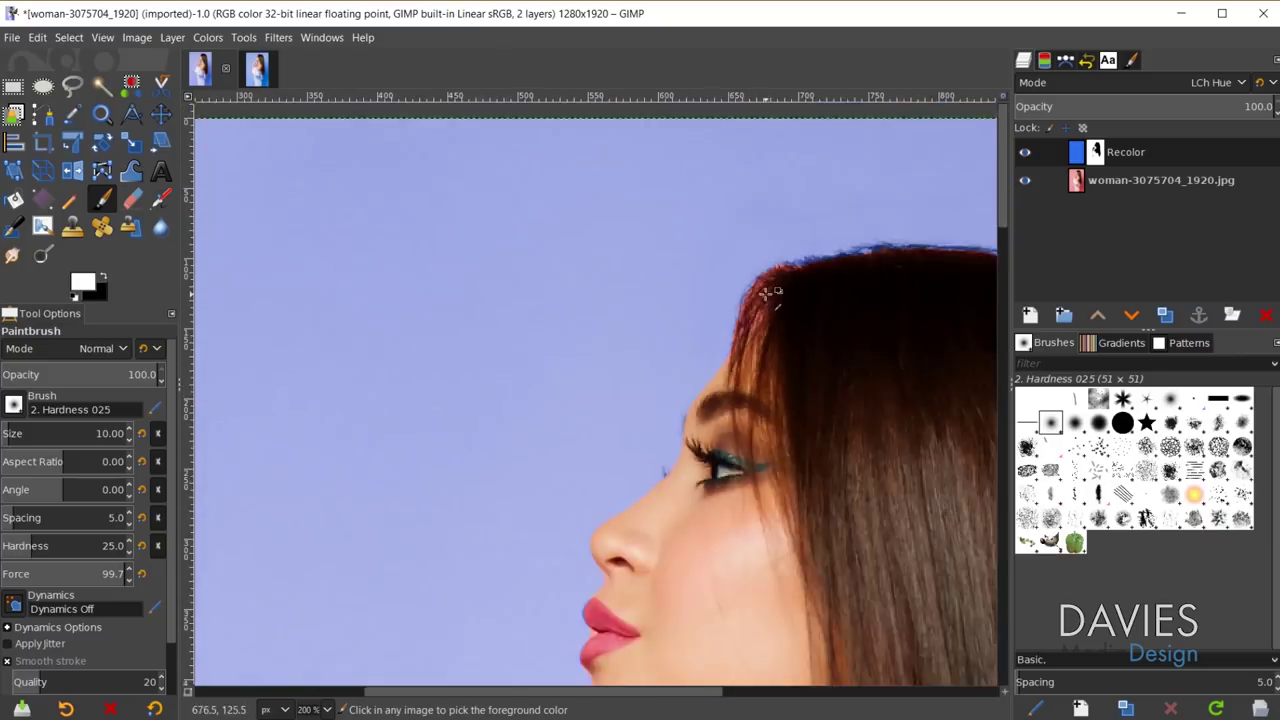
pyautogui.scroll(4, 757, 300)
pyautogui.press(']')
pyautogui.press(']')
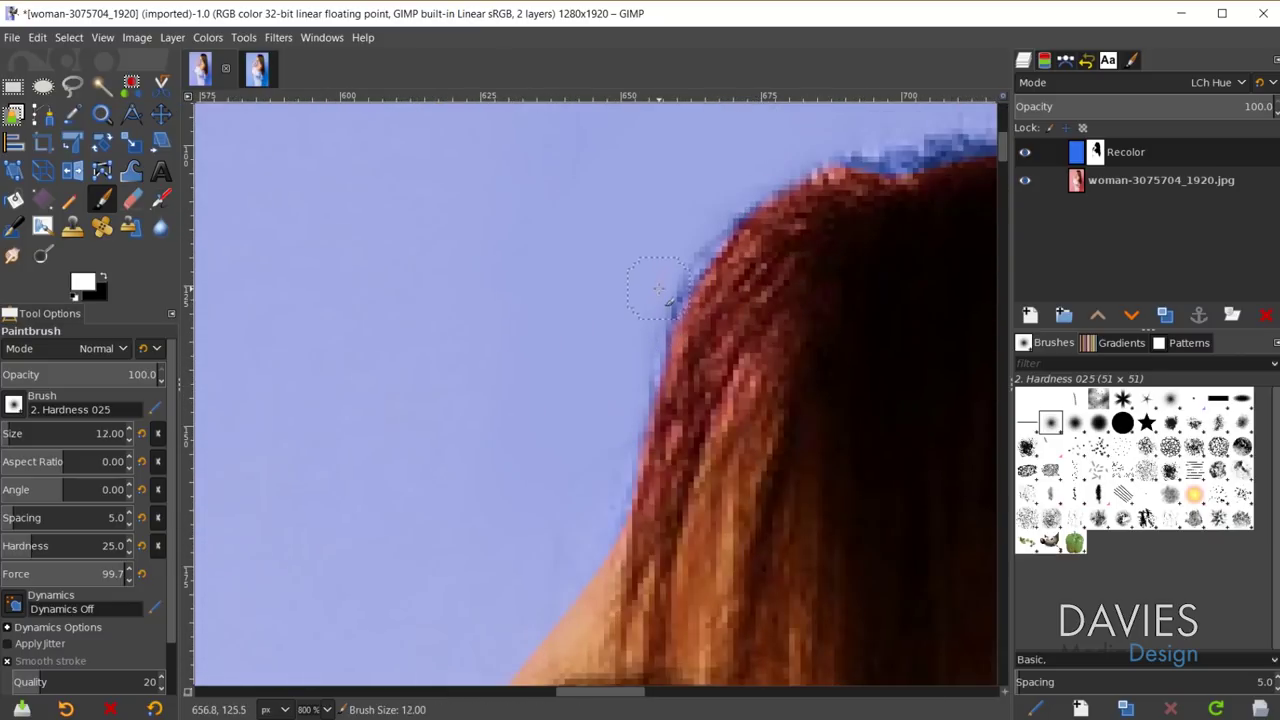
# - Enlarge the brush to 77 and softly paint white on the mask along the hairline and the top of the head
pyautogui.press(']')
pyautogui.press(']')
pyautogui.press(']')
pyautogui.press(']')
pyautogui.press(']')
pyautogui.press(']')
pyautogui.press(']')
pyautogui.press(']')
pyautogui.press(']')
pyautogui.press(']')
pyautogui.press(']')
pyautogui.press(']')
pyautogui.press(']')
pyautogui.press(']')
pyautogui.press(']')
pyautogui.press(']')
pyautogui.press(']')
pyautogui.press(']')
pyautogui.press(']')
pyautogui.press(']')
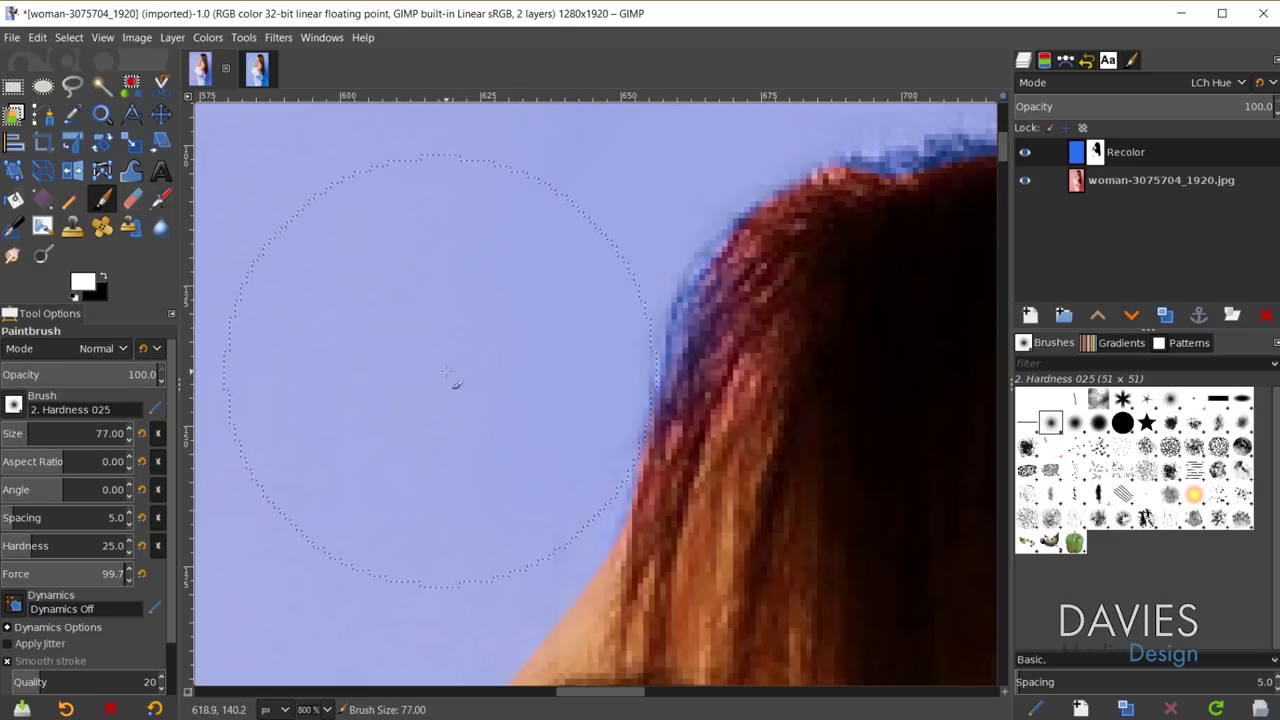
pyautogui.keyDown('ctrl'); pyautogui.scroll(-3, 672, 320); pyautogui.keyUp('ctrl')
pyautogui.scroll(2, 684, 232)
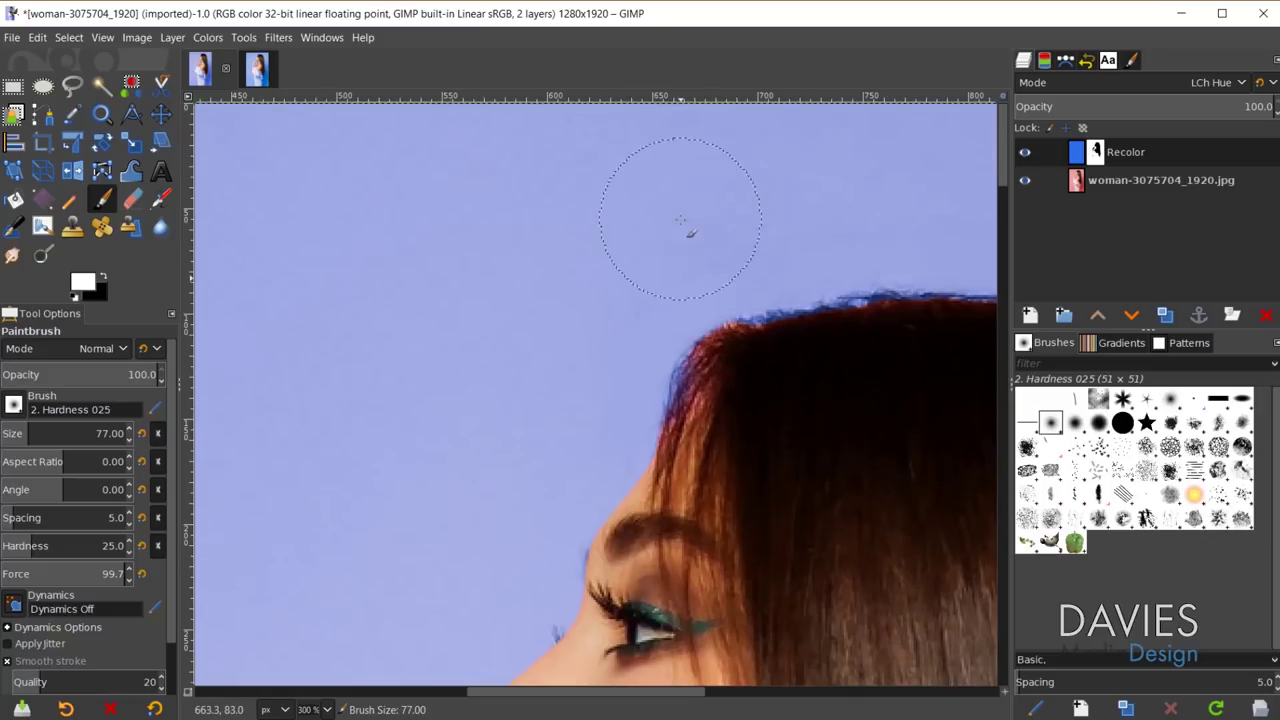
pyautogui.moveTo(727, 255)
pyautogui.mouseDown()
pyautogui.moveTo(708, 291)
pyautogui.moveTo(677, 306)
pyautogui.moveTo(686, 274)
pyautogui.moveTo(846, 220)
pyautogui.mouseUp()
# - Enlarge the brush to 162 and paint white on the mask around the red hair tips beside the dress
pyautogui.keyDown('ctrl'); pyautogui.scroll(-3, 857, 200); pyautogui.keyUp('ctrl')
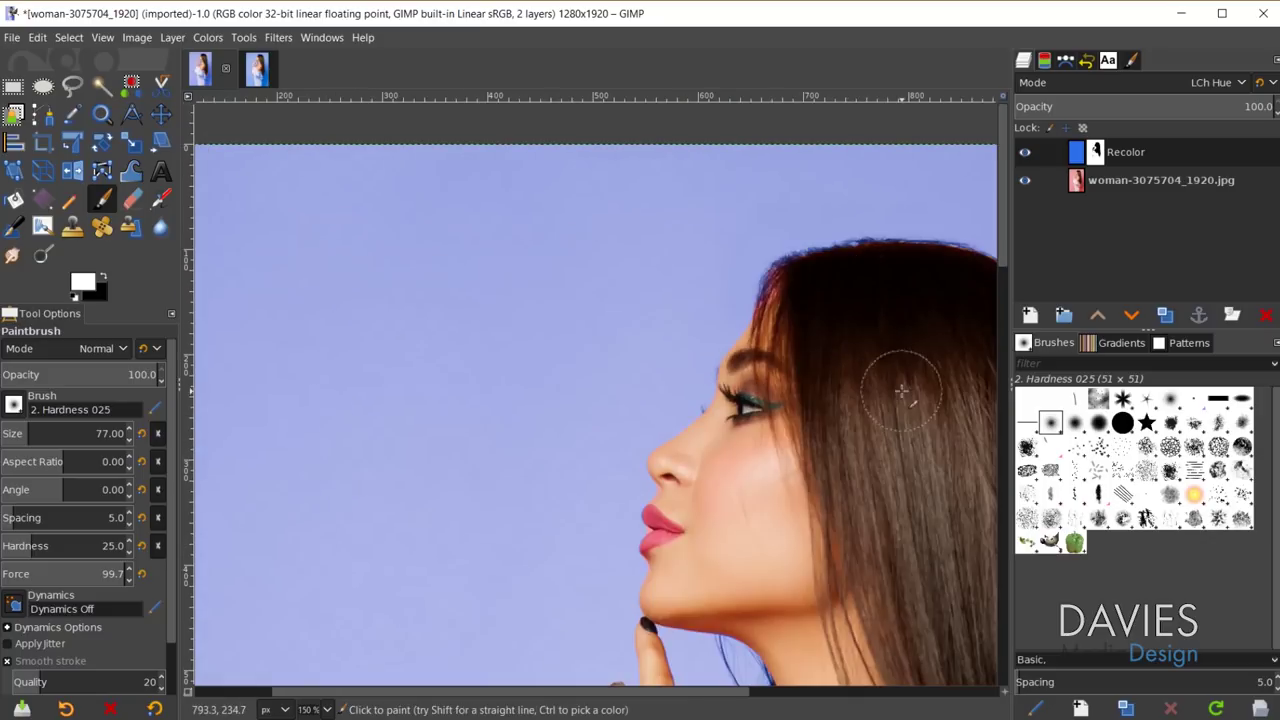
pyautogui.keyDown('ctrl'); pyautogui.scroll(-1, 893, 610); pyautogui.keyUp('ctrl')
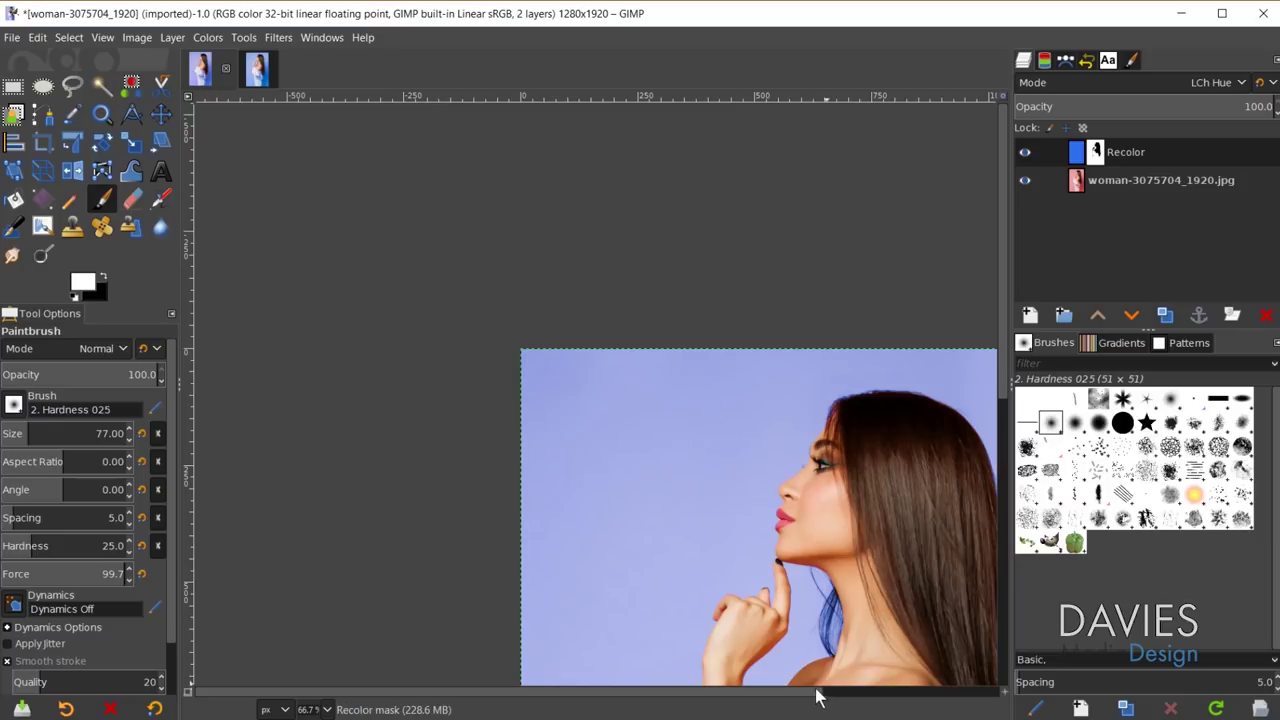
pyautogui.hscroll(4, 814, 690)
pyautogui.scroll(-4, 808, 518)
pyautogui.scroll(1, 679, 348)
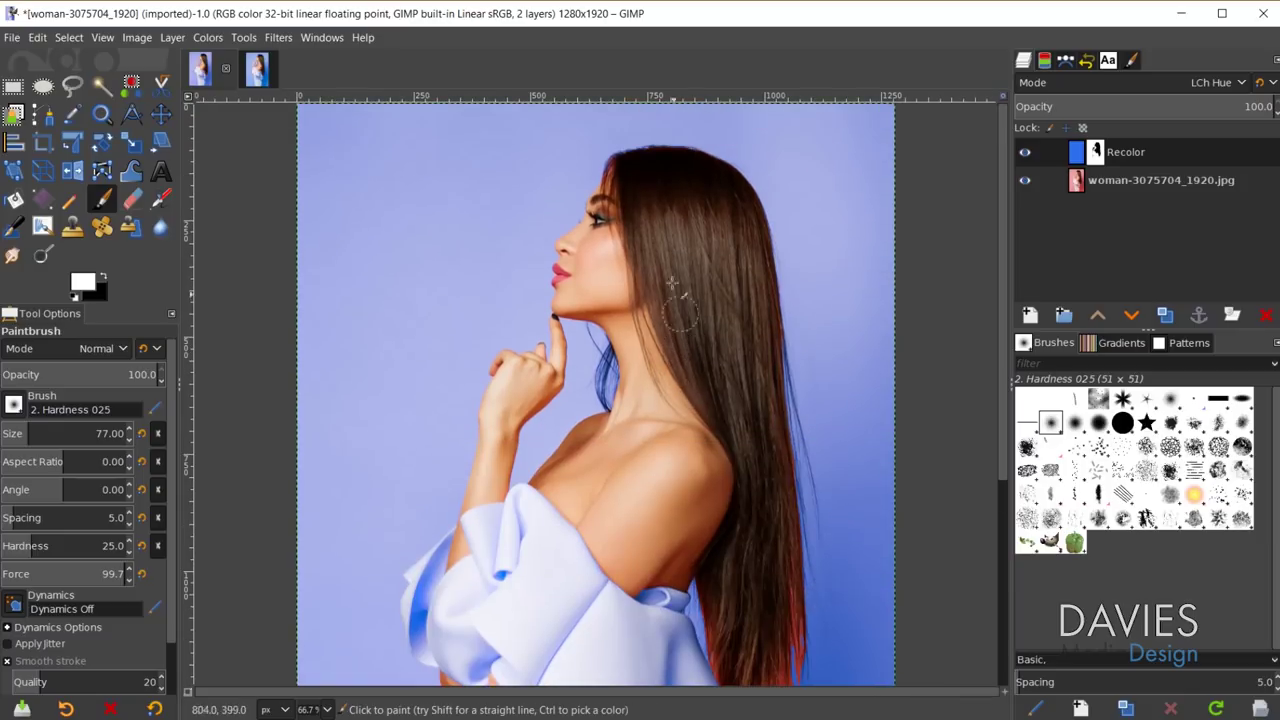
pyautogui.scroll(-6, 797, 357)
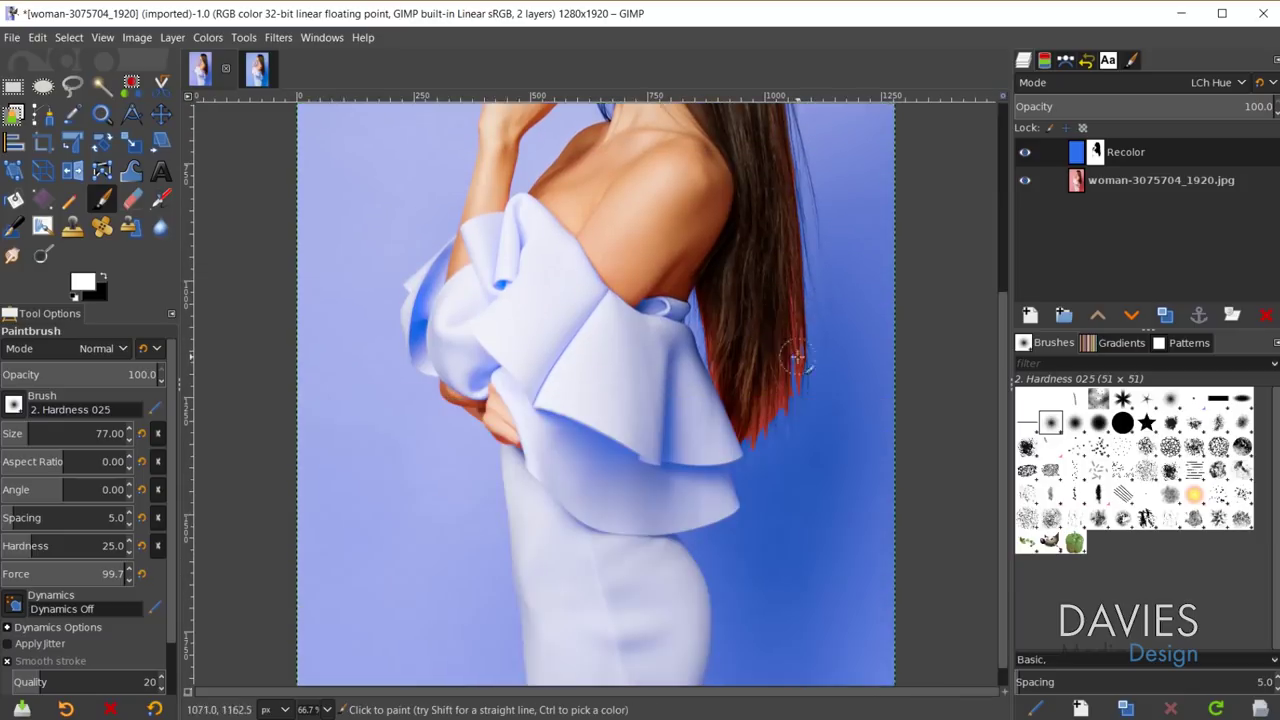
pyautogui.scroll(4, 795, 415)
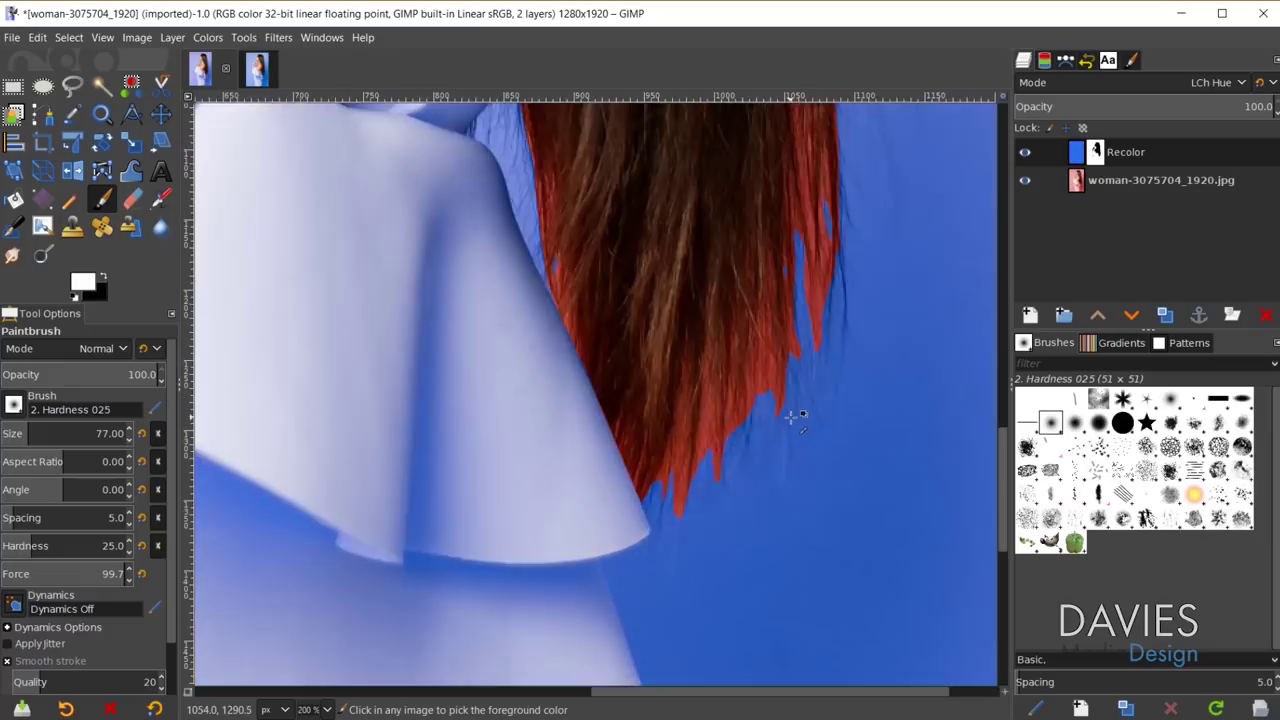
pyautogui.scroll(-3, 795, 415)
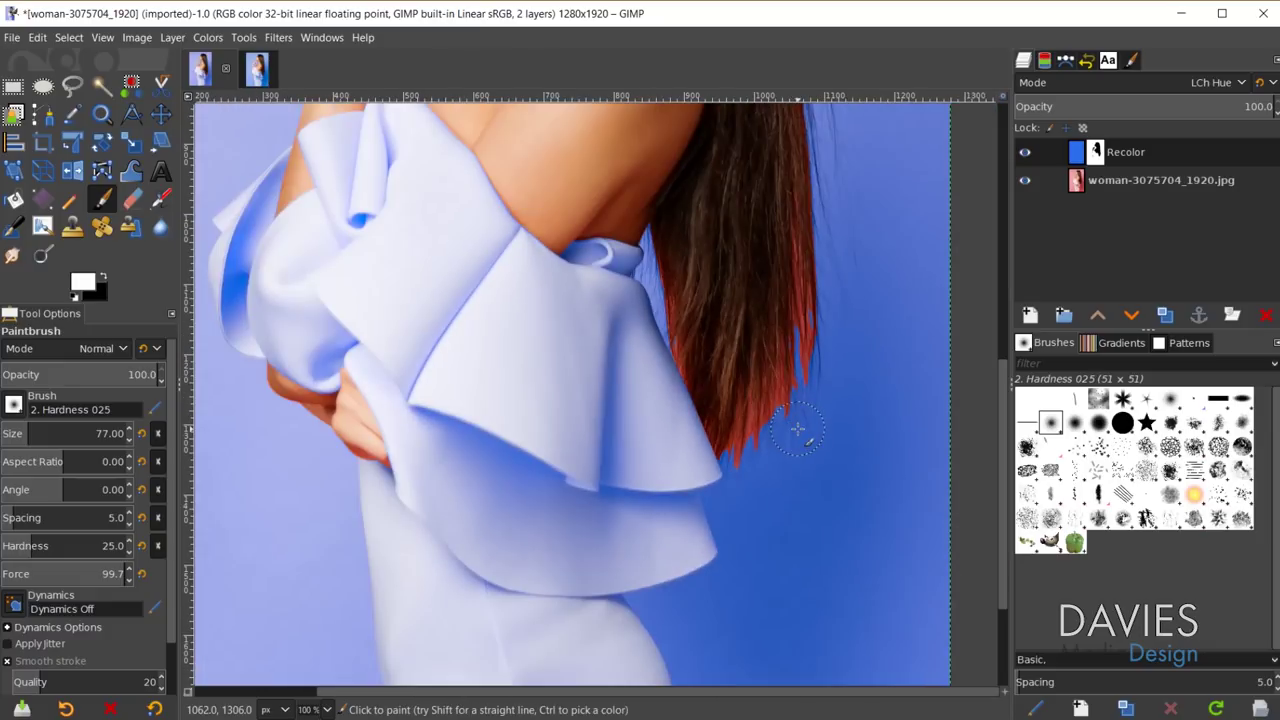
pyautogui.press(']')
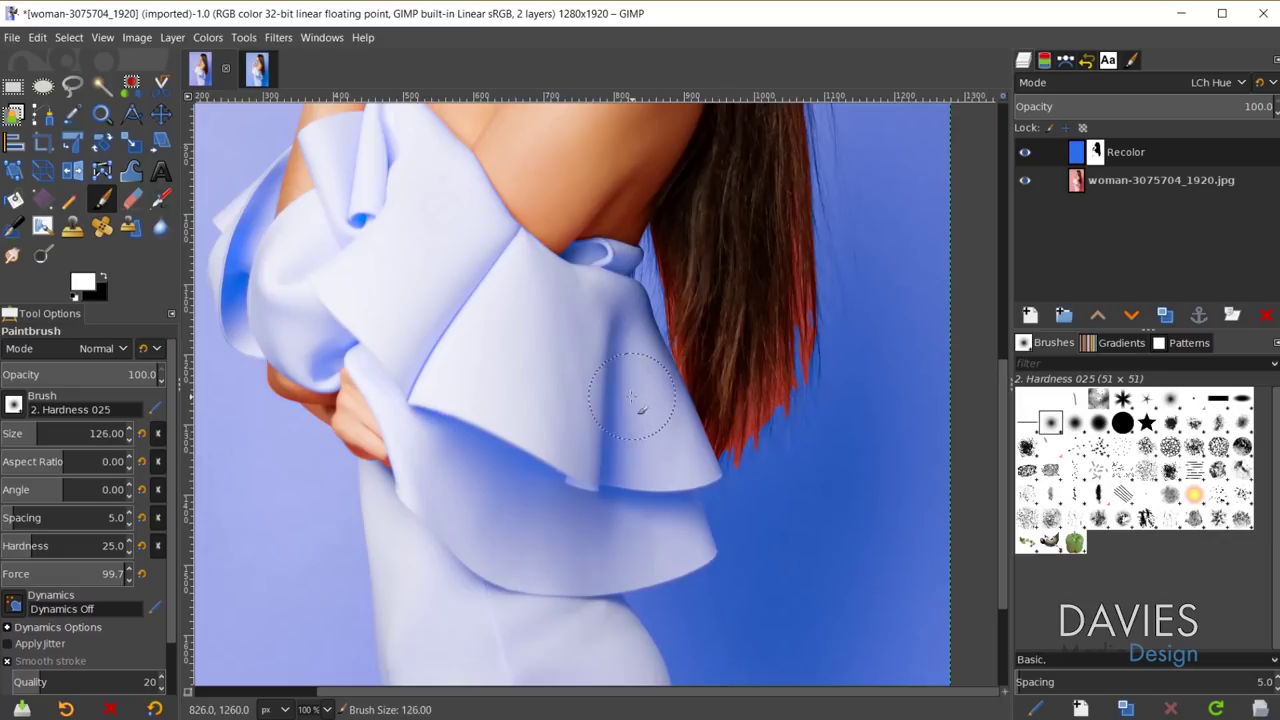
pyautogui.press(']')
pyautogui.press(']')
pyautogui.press(']')
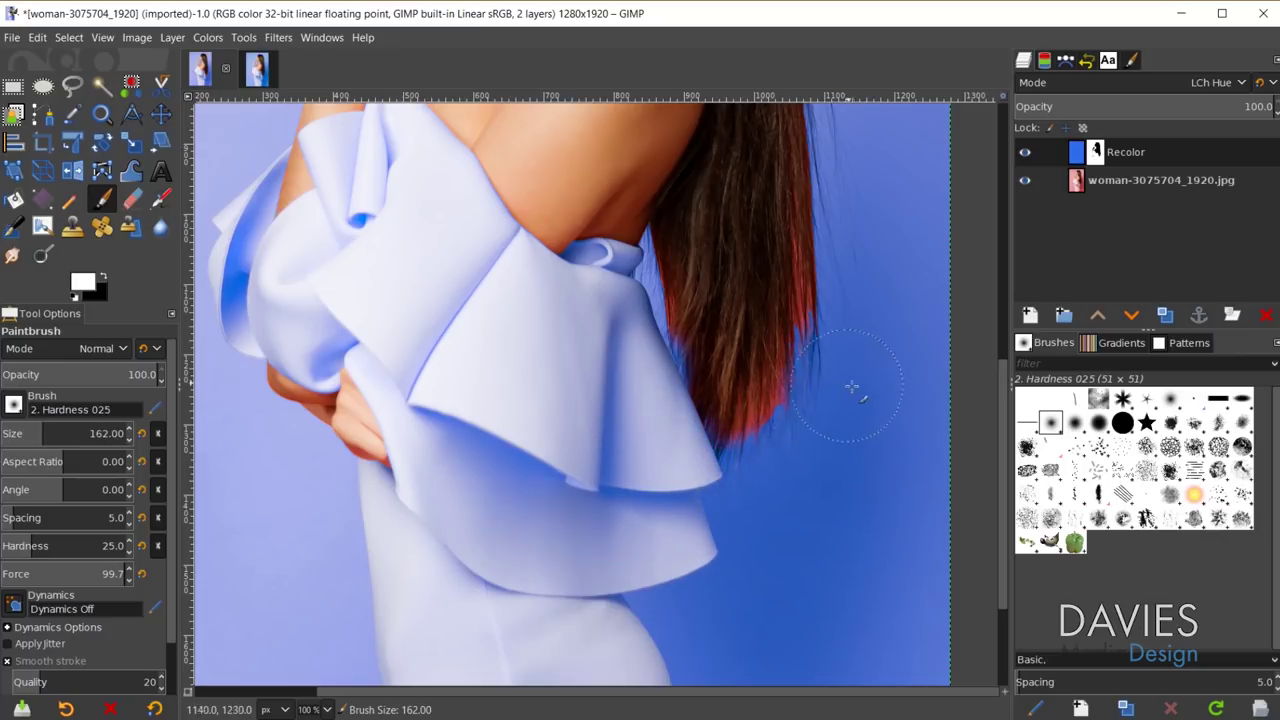
# - Enlarge the brush to 214 and paint white on the mask along the outer edge of the lower hair
pyautogui.press(']')
pyautogui.press(']')
pyautogui.press(']')
pyautogui.press(']')
pyautogui.press(']')
pyautogui.press(']')
pyautogui.press(']')
pyautogui.press(']')
pyautogui.press(']')
pyautogui.press(']')
pyautogui.press(']')
pyautogui.press(']')
pyautogui.press(']')
pyautogui.press(']')
pyautogui.press(']')
pyautogui.press(']')
pyautogui.press(']')
pyautogui.press(']')
pyautogui.press(']')
pyautogui.press(']')
pyautogui.scroll(3, 858, 467)
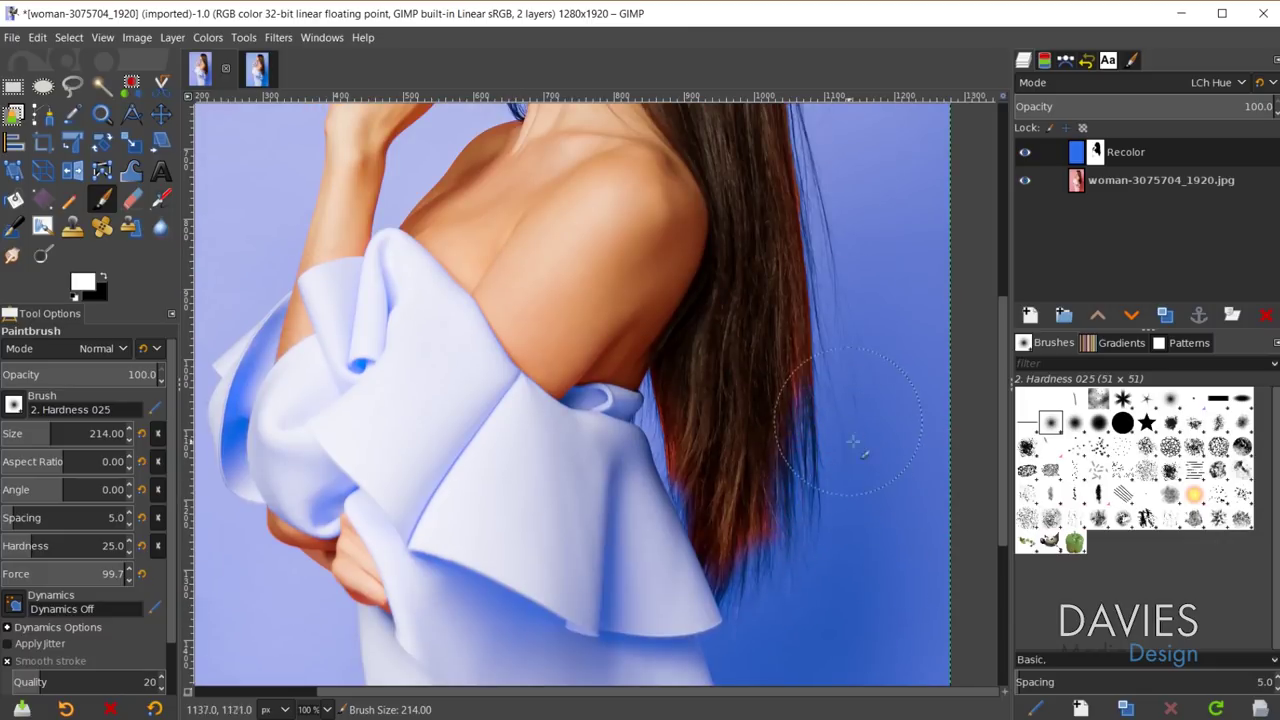
pyautogui.keyDown('ctrl'); pyautogui.scroll(-3, 850, 480); pyautogui.keyUp('ctrl')
pyautogui.keyDown('ctrl'); pyautogui.scroll(3, 845, 530); pyautogui.keyUp('ctrl')
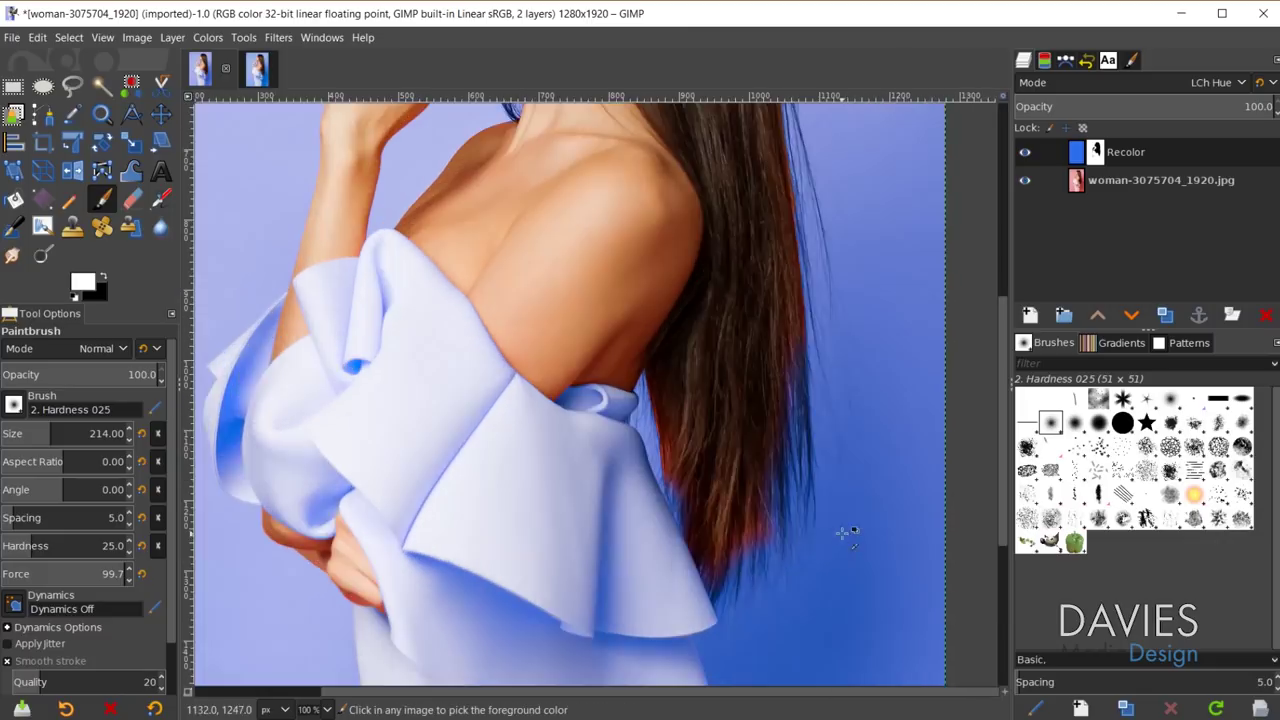
# - Reduce the brush to 130, ending at 122, and paint white on the mask along the red inner hair edge beside the dress
pyautogui.keyDown('ctrl'); pyautogui.scroll(1, 845, 533); pyautogui.keyUp('ctrl')
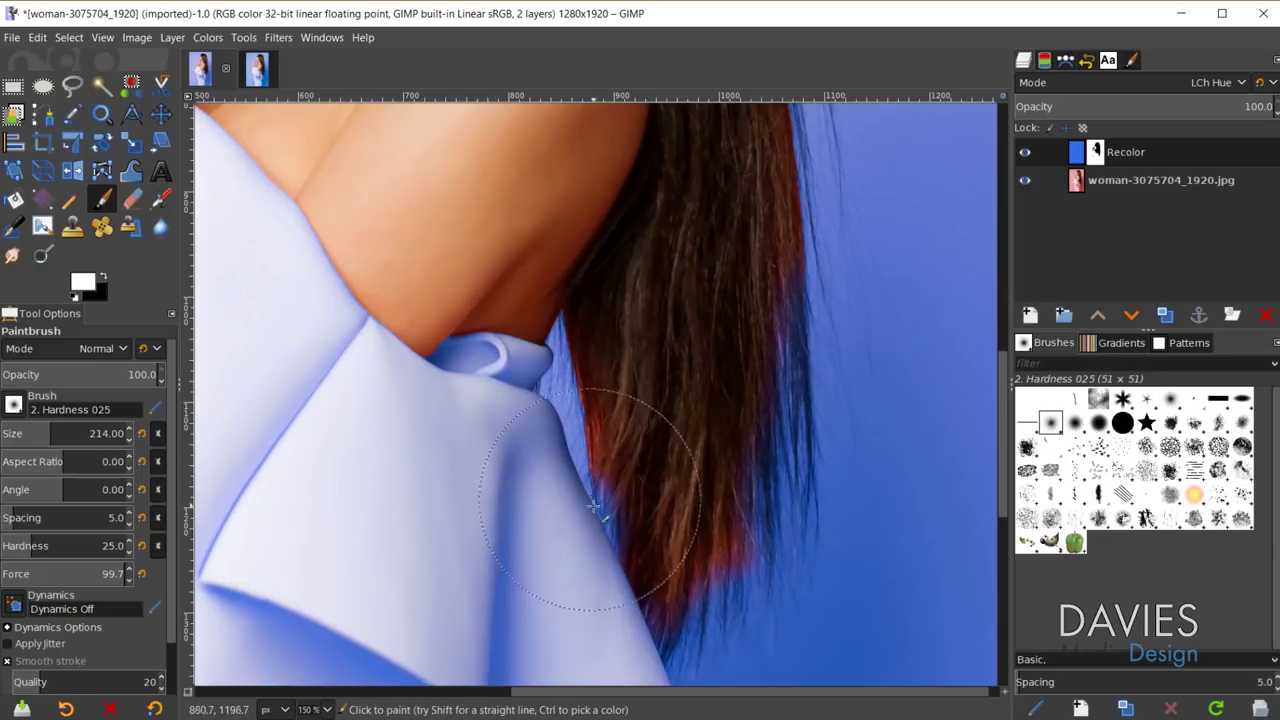
pyautogui.press('[')
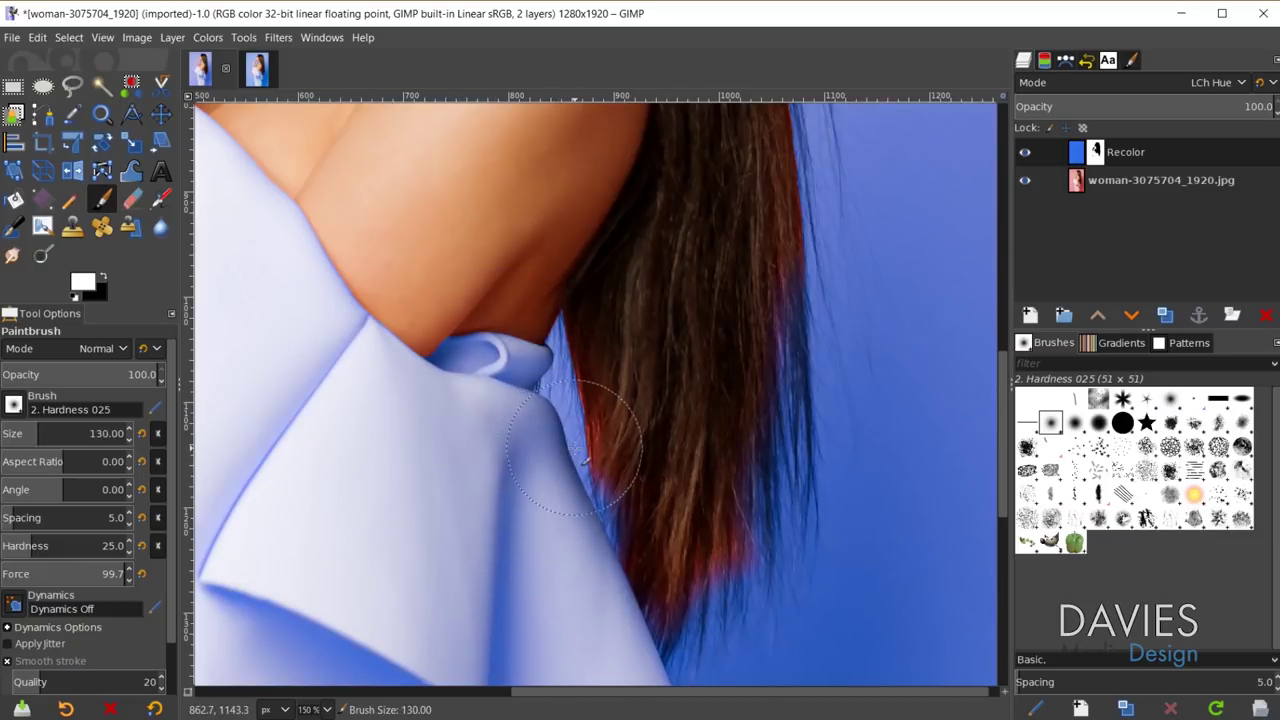
pyautogui.moveTo(583, 456)
pyautogui.mouseDown()
pyautogui.moveTo(596, 438)
pyautogui.moveTo(592, 452)
pyautogui.moveTo(545, 465)
pyautogui.mouseUp()
pyautogui.press('[')
pyautogui.scroll(-3, 745, 545)
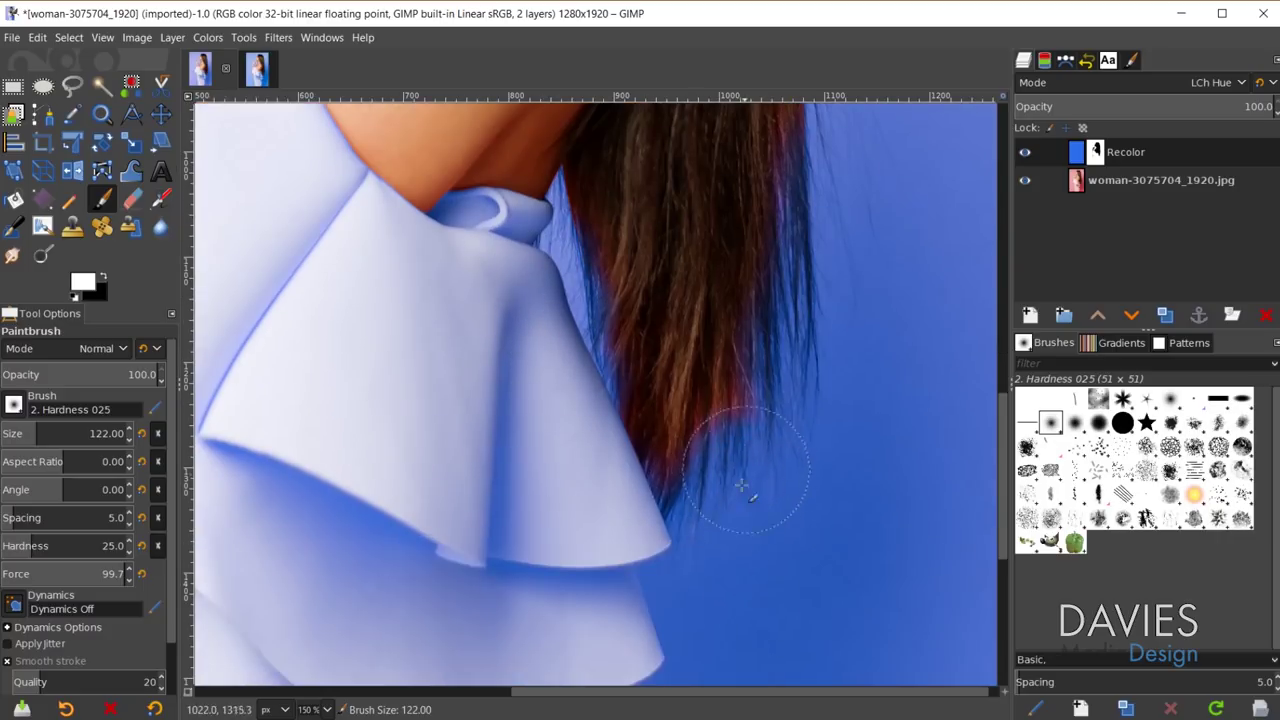
# - Examine the outer hair edge and the top of the head up close for leftover pink, and end on the whole image
pyautogui.press('-')
pyautogui.press('-')
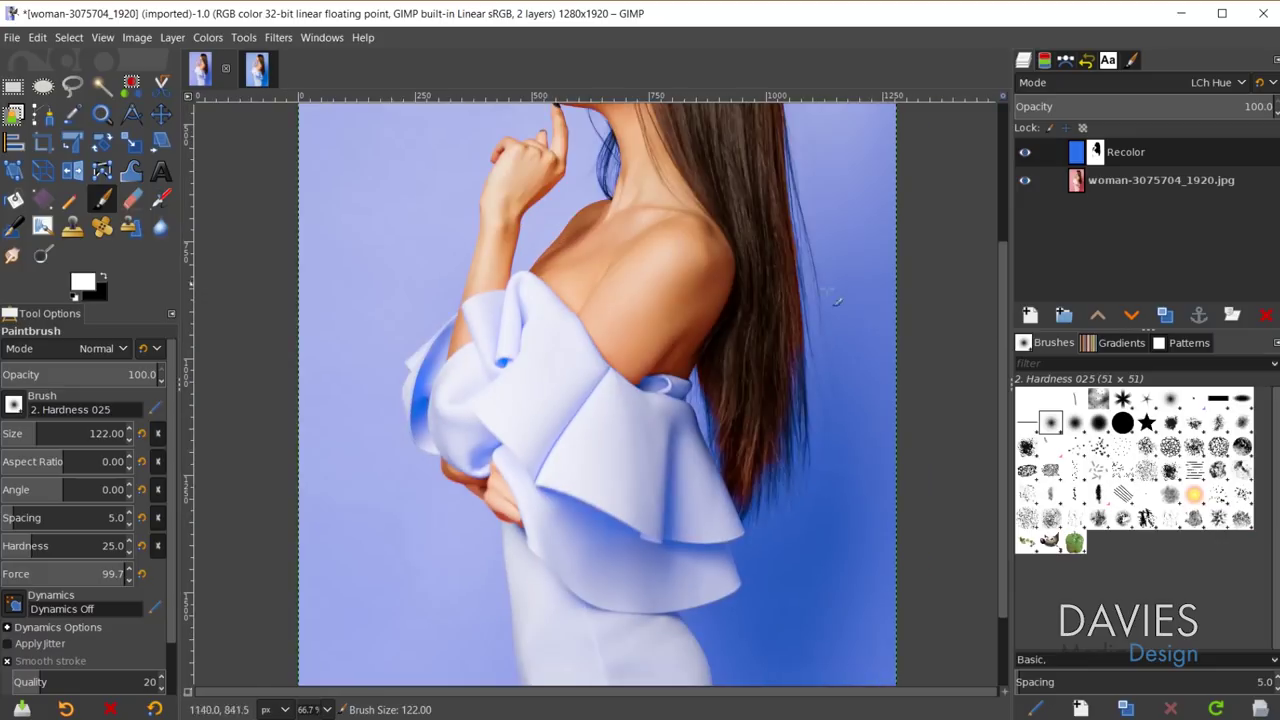
pyautogui.scroll(5, 935, 560)
pyautogui.press('+')
pyautogui.press('+')
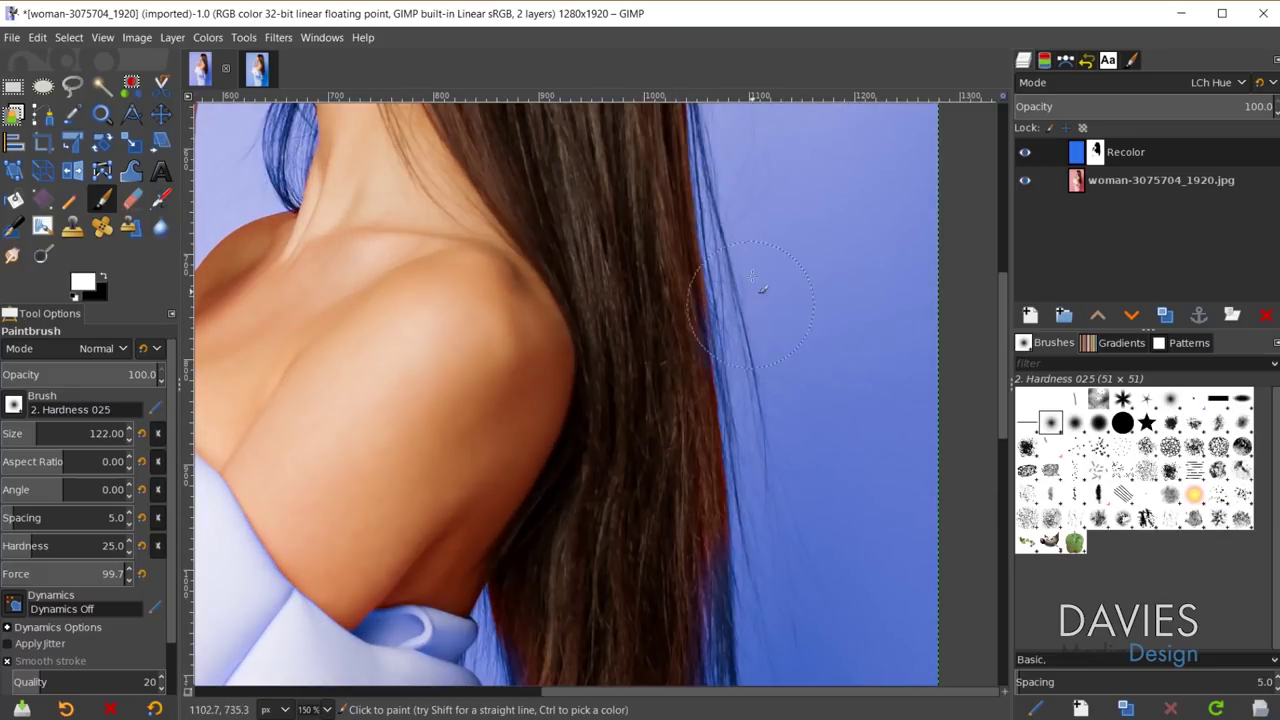
pyautogui.scroll(3, 850, 330)
pyautogui.scroll(5, 737, 205)
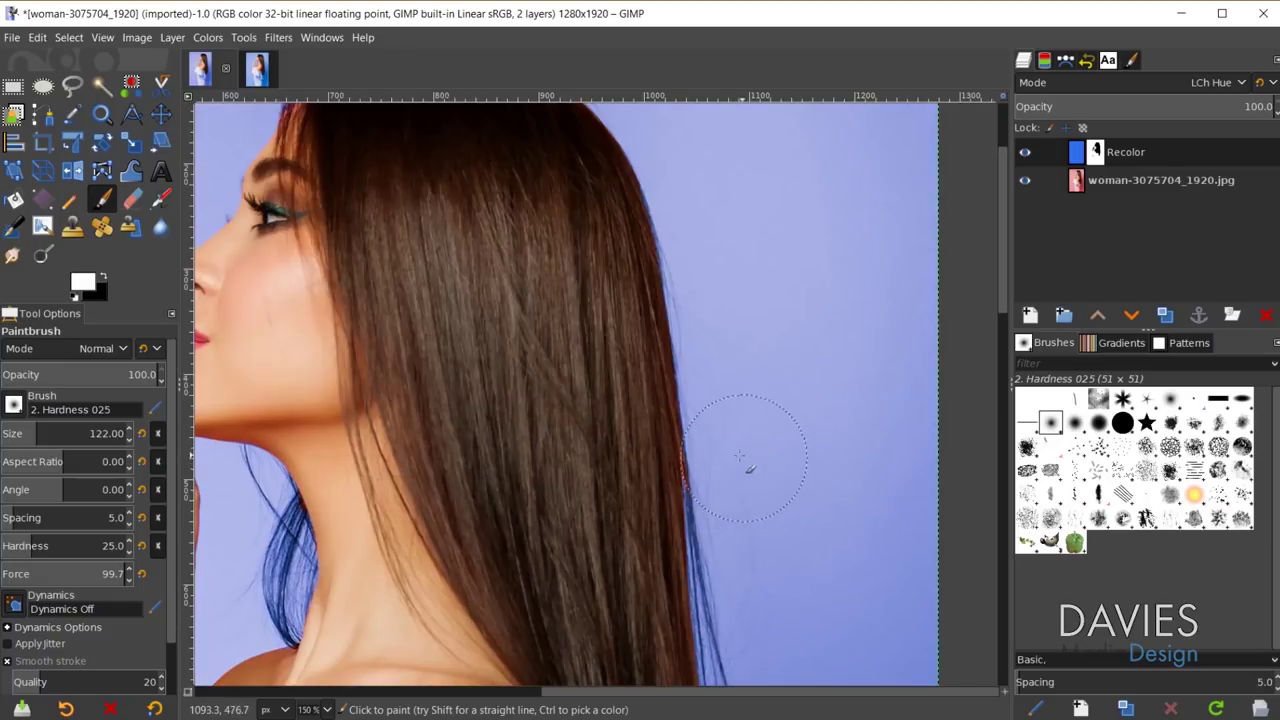
pyautogui.scroll(-1, 705, 305)
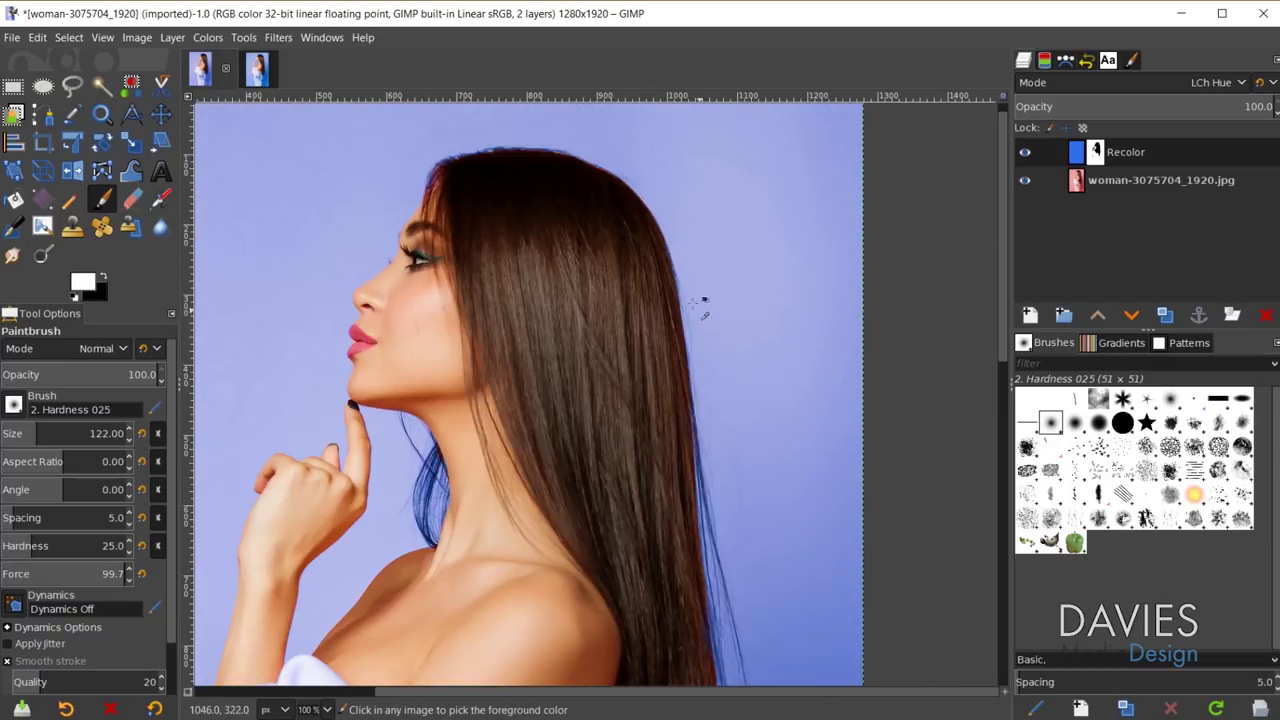
pyautogui.scroll(1, 614, 223)
pyautogui.scroll(2, 609, 200)
pyautogui.scroll(2, 567, 192)
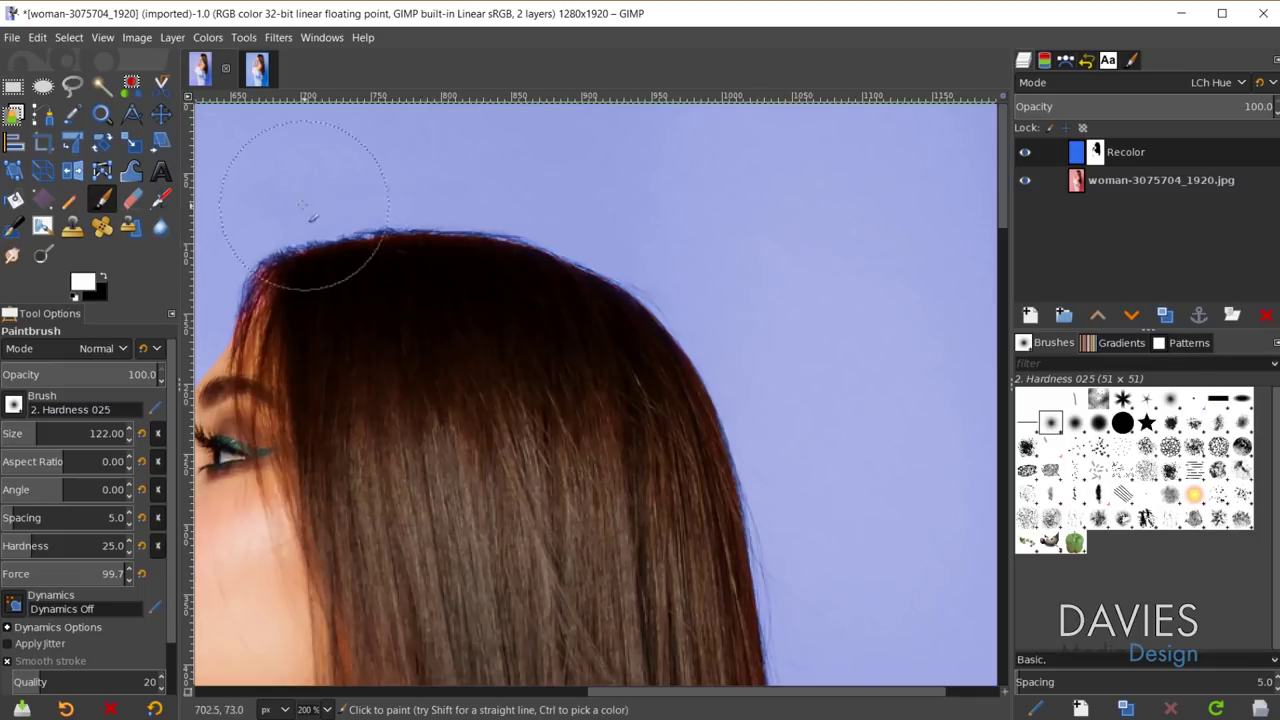
pyautogui.scroll(-1, 370, 410)
pyautogui.scroll(-4, 370, 410)
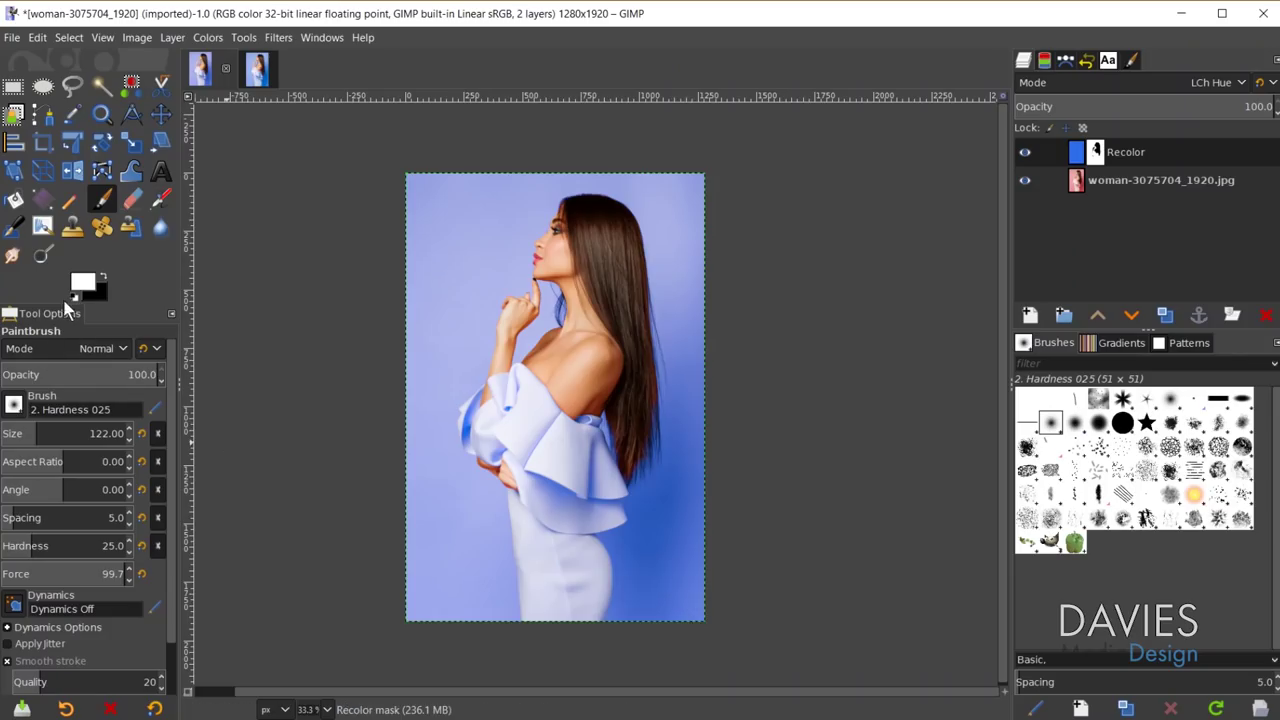
# - Set the foreground color to bright green, 0fff33
pyautogui.click(80, 283)
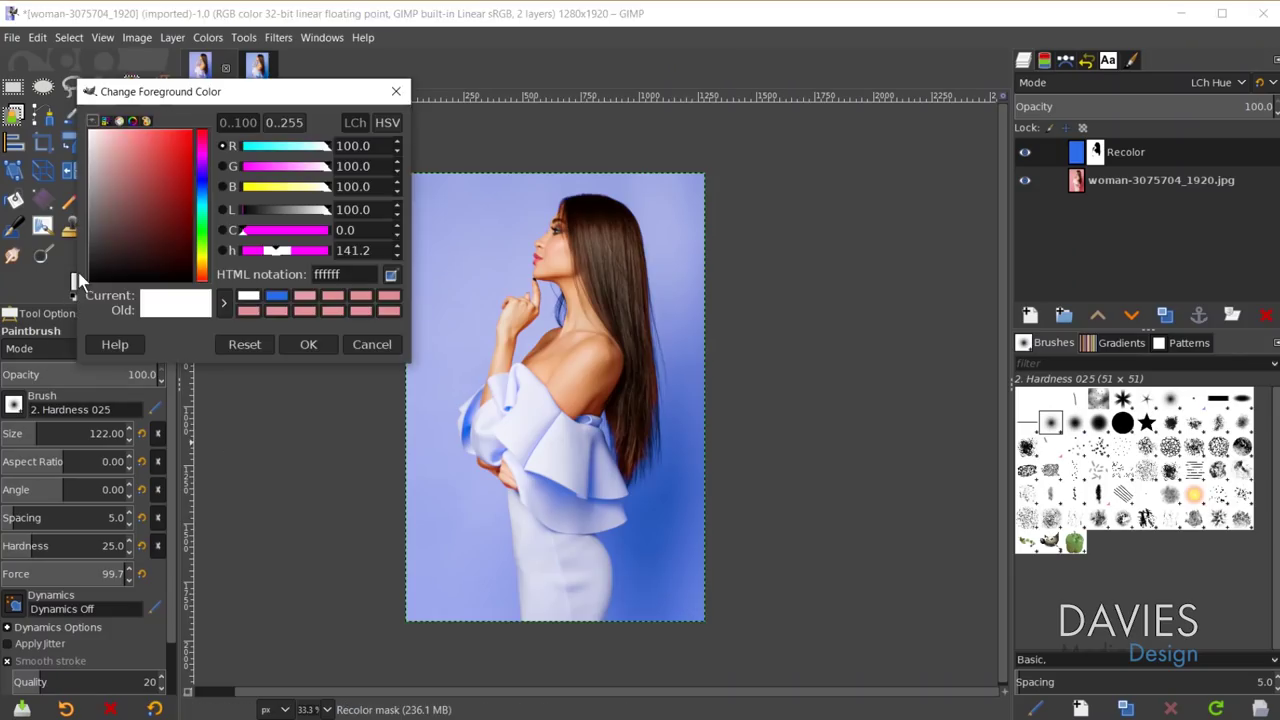
pyautogui.moveTo(205, 195); pyautogui.dragTo(203, 240)
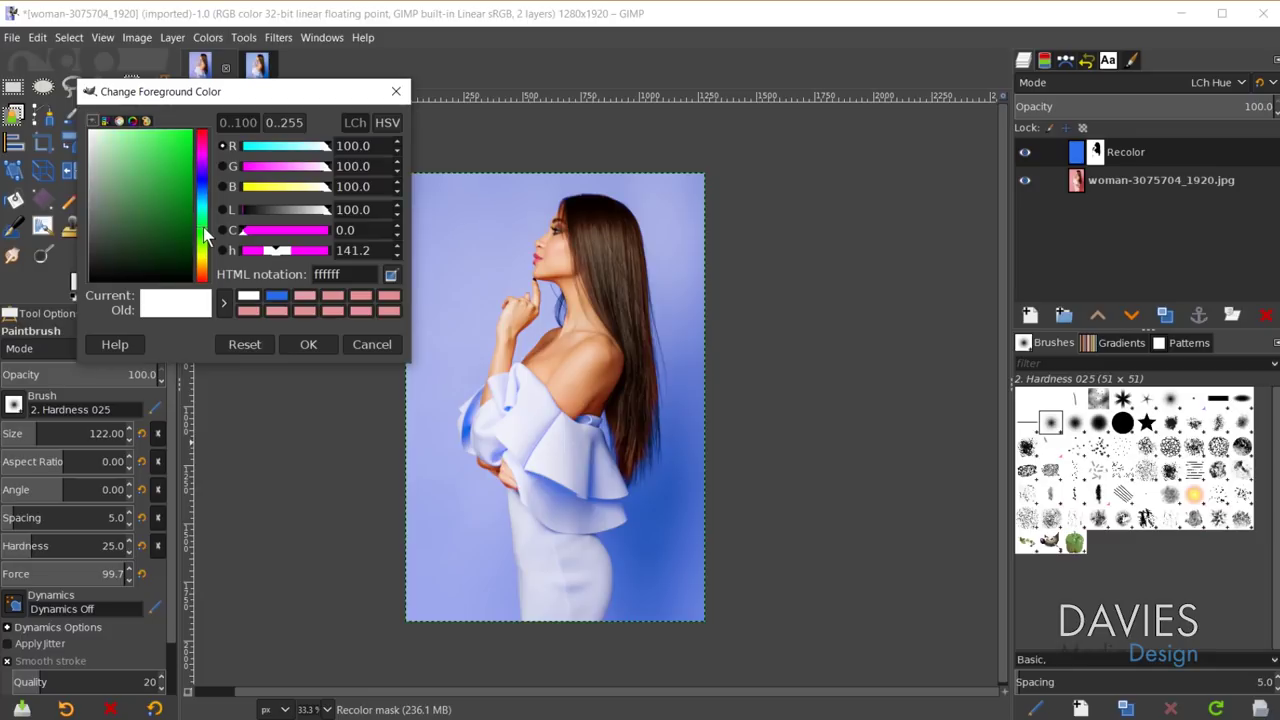
pyautogui.moveTo(180, 150); pyautogui.dragTo(189, 135)
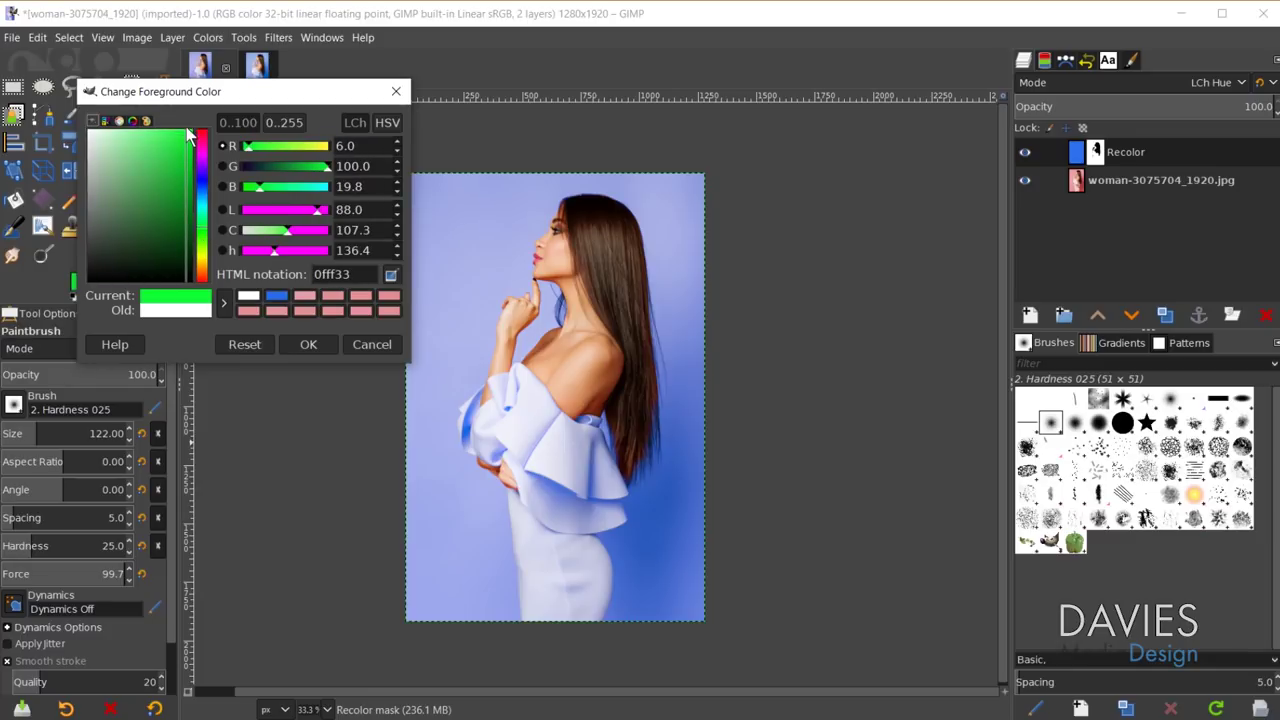
pyautogui.click(308, 344)
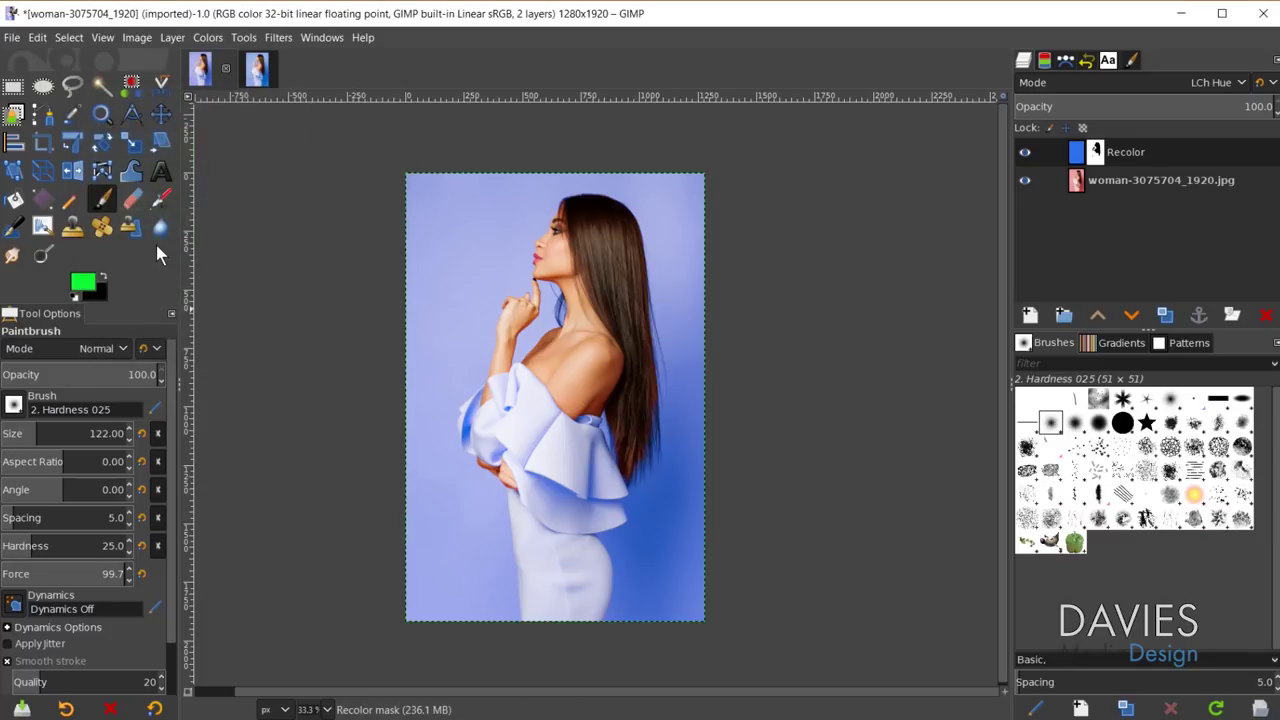
# - Bucket-fill the Recolor layer itself, not its mask, with the green foreground color
pyautogui.hotkey('shift', 'b')
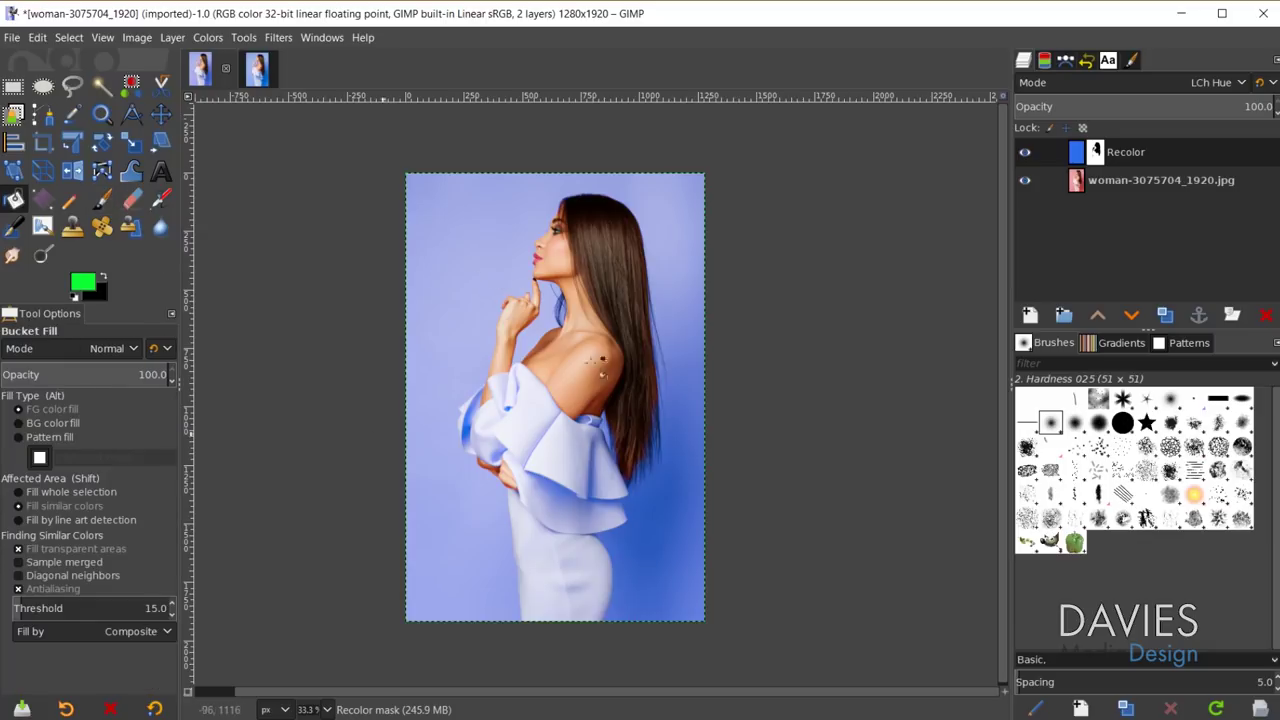
pyautogui.click(1077, 151)
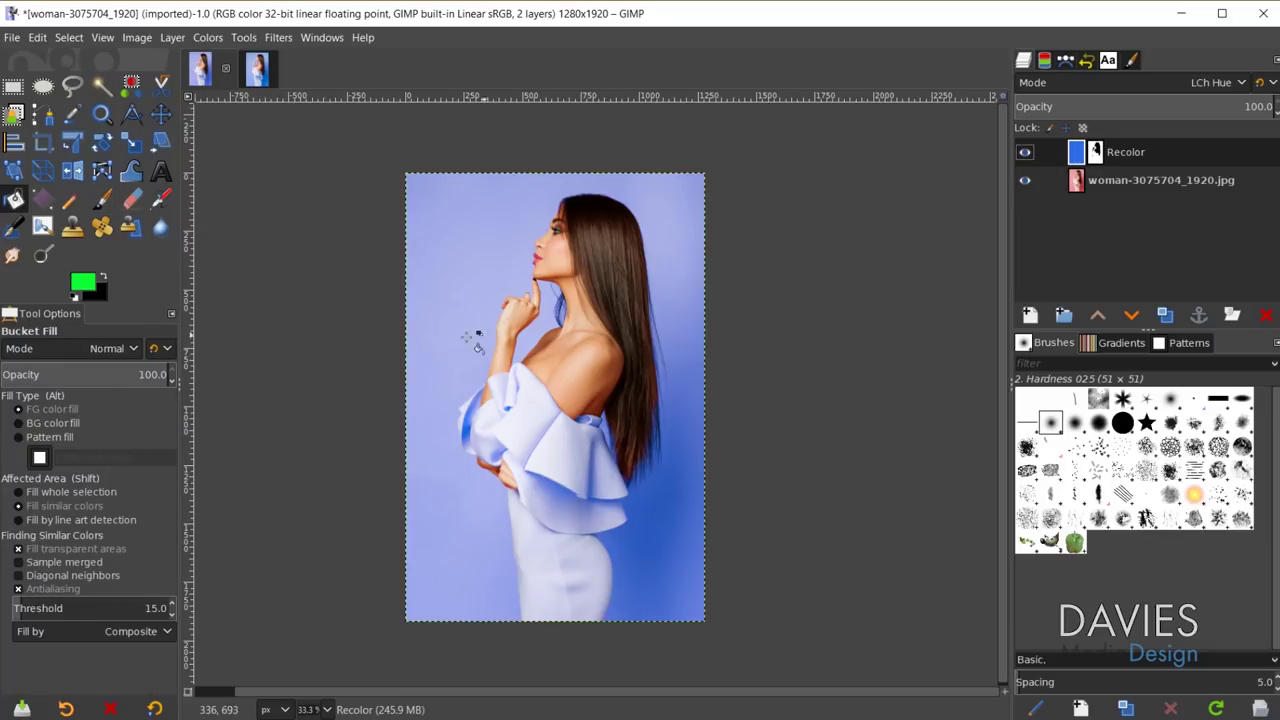
pyautogui.click(445, 268)
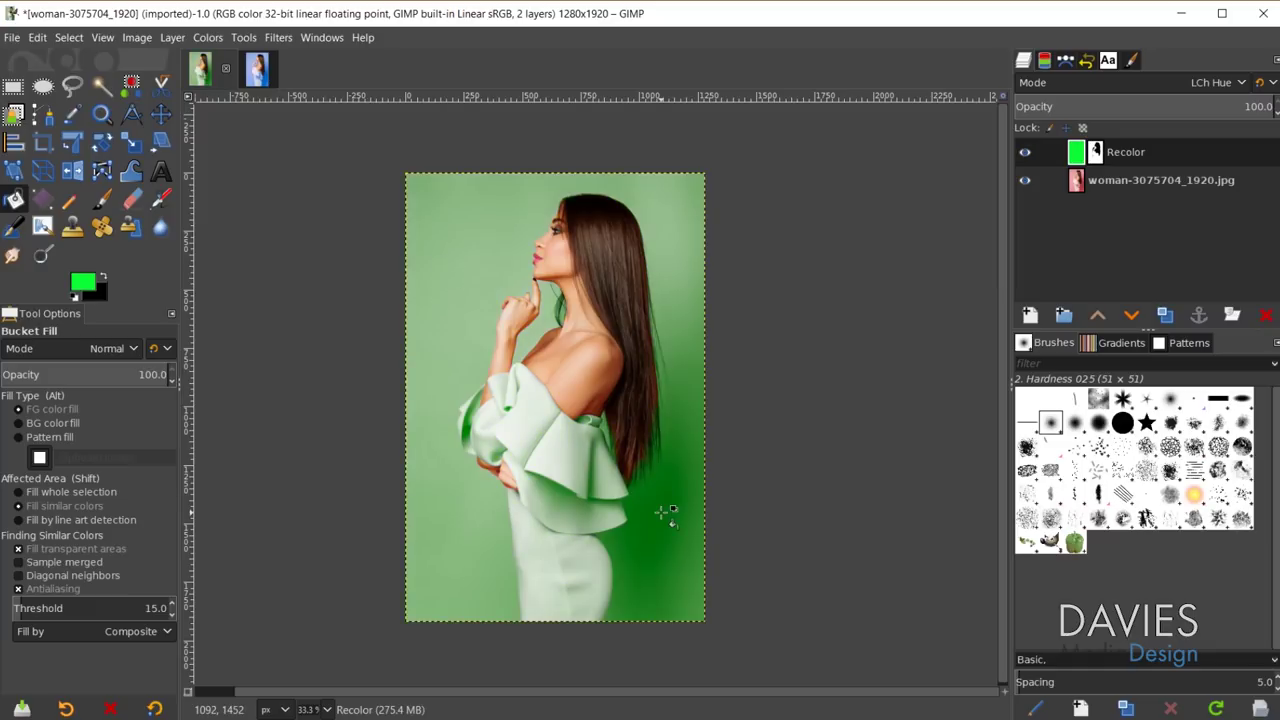